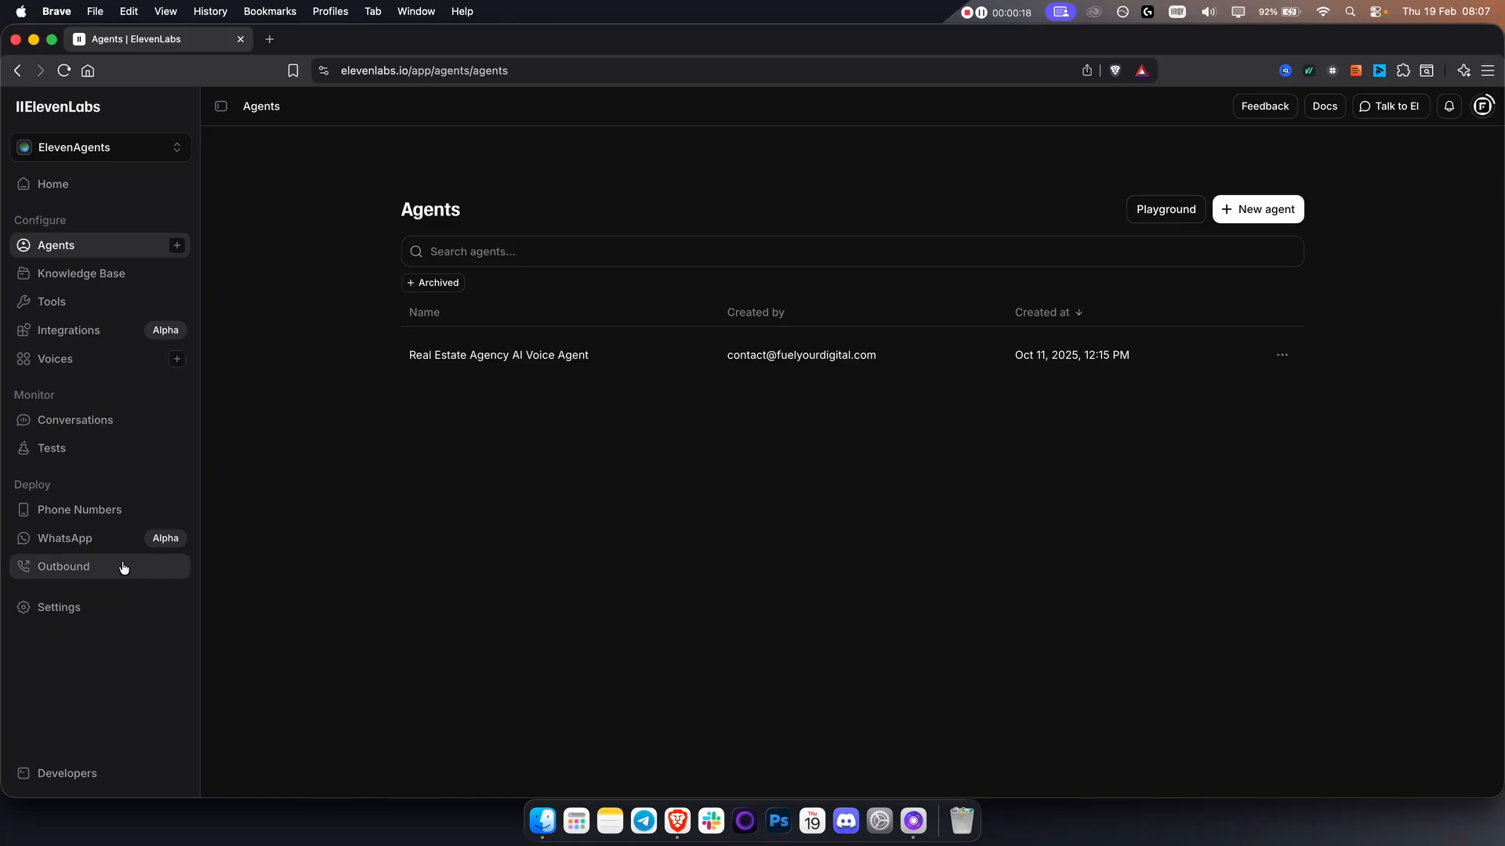
# - Start a new Business Agent for the Hospitality & Travel industry with the Outbound Sales use case
pyautogui.click(72, 573)
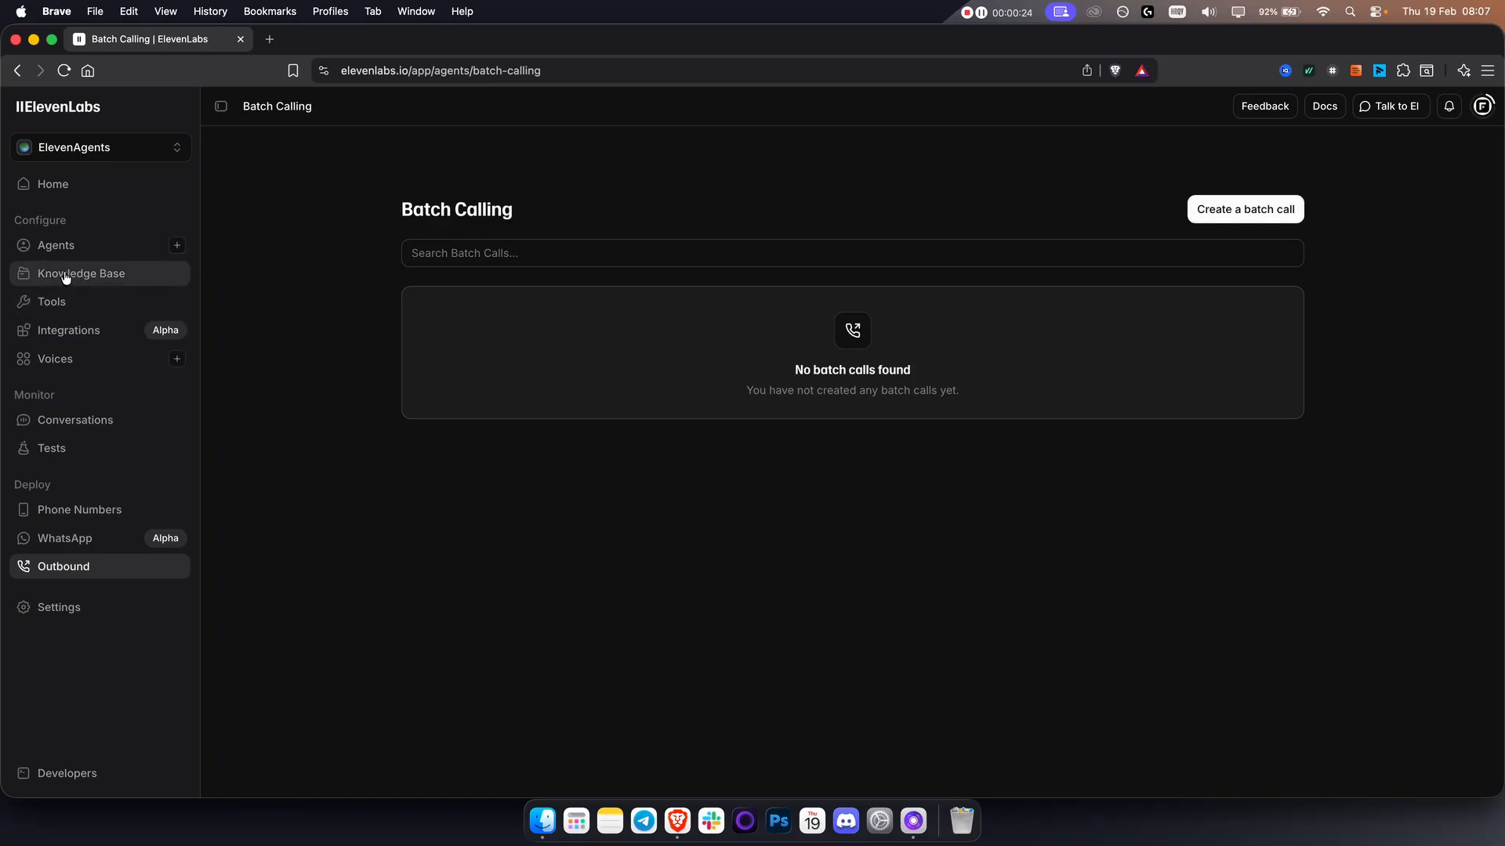
pyautogui.click(61, 250)
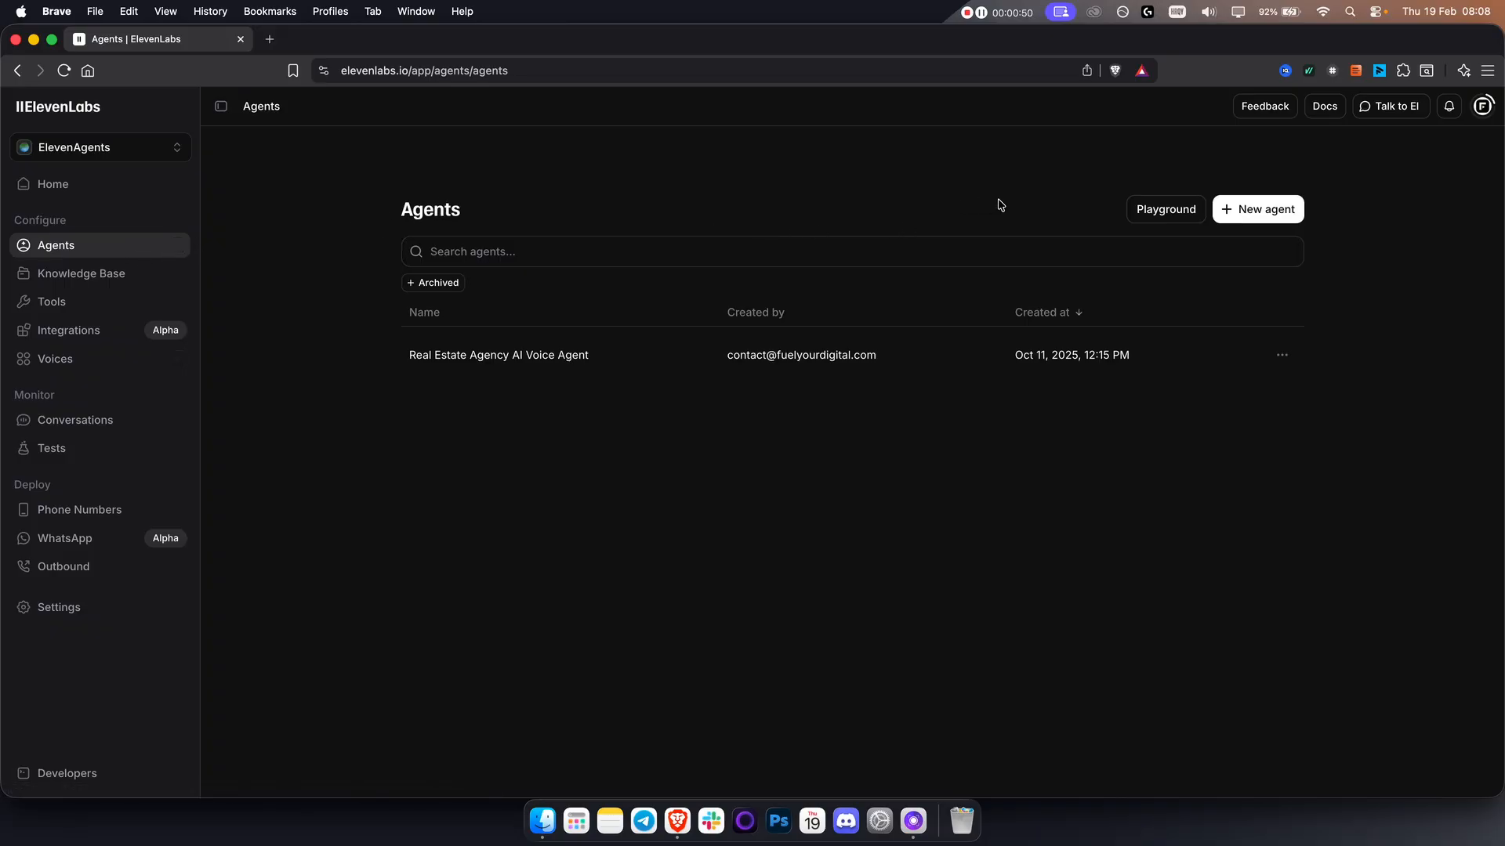
pyautogui.click(1260, 208)
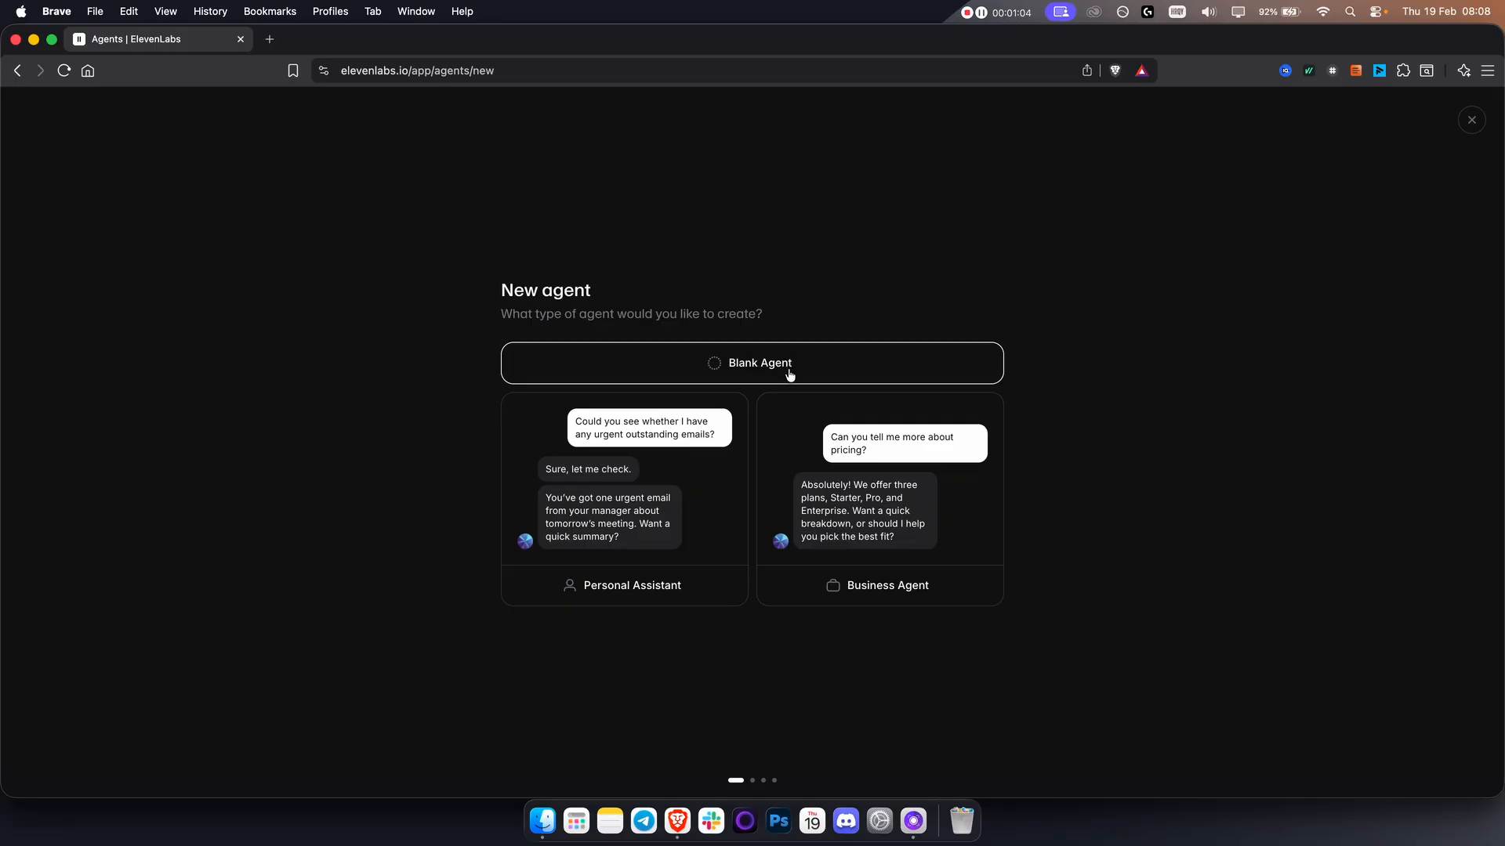
pyautogui.click(889, 513)
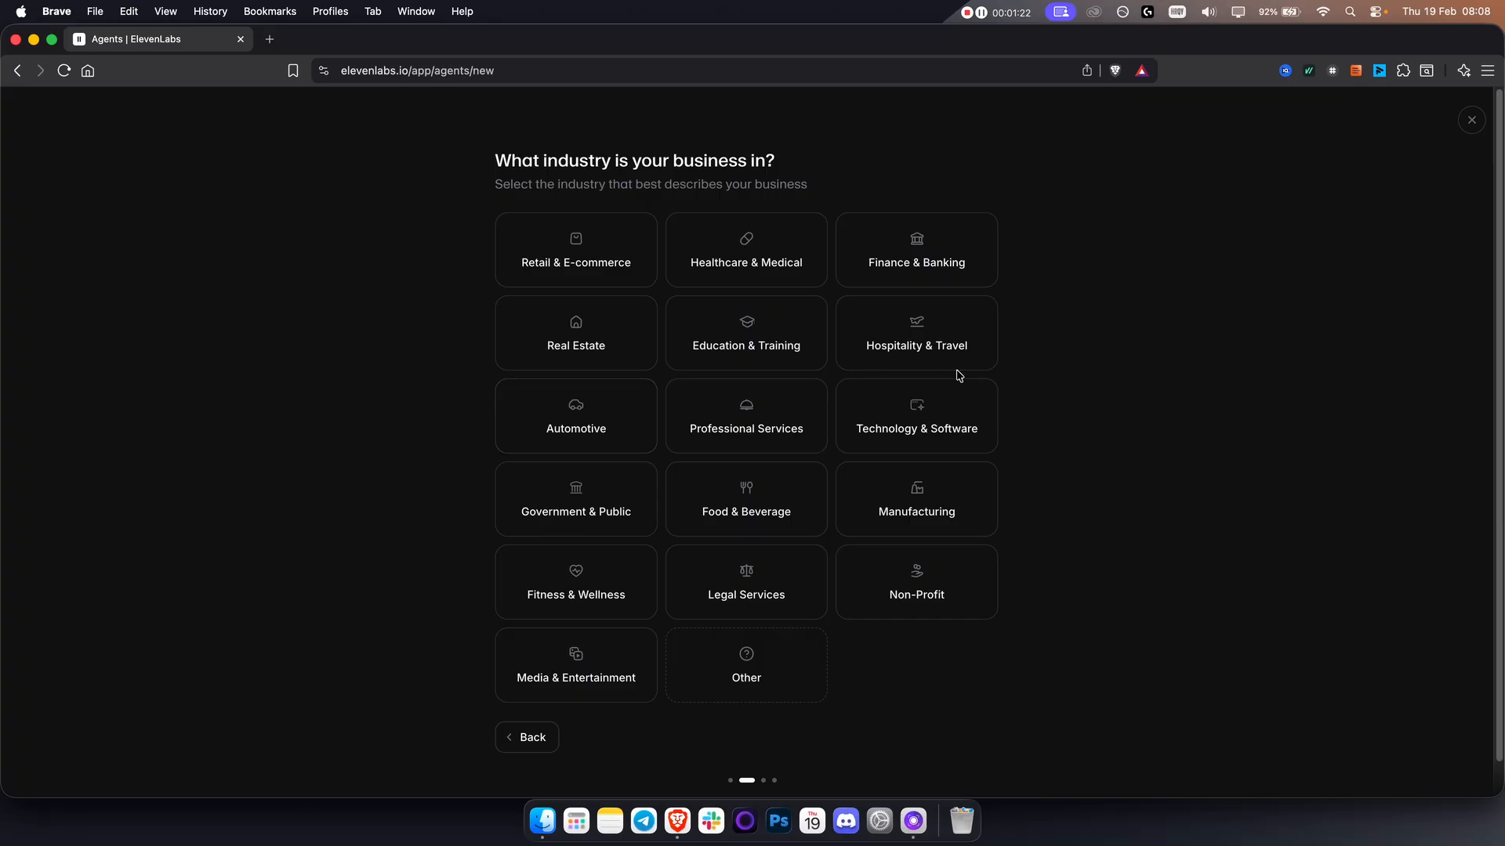
pyautogui.click(925, 337)
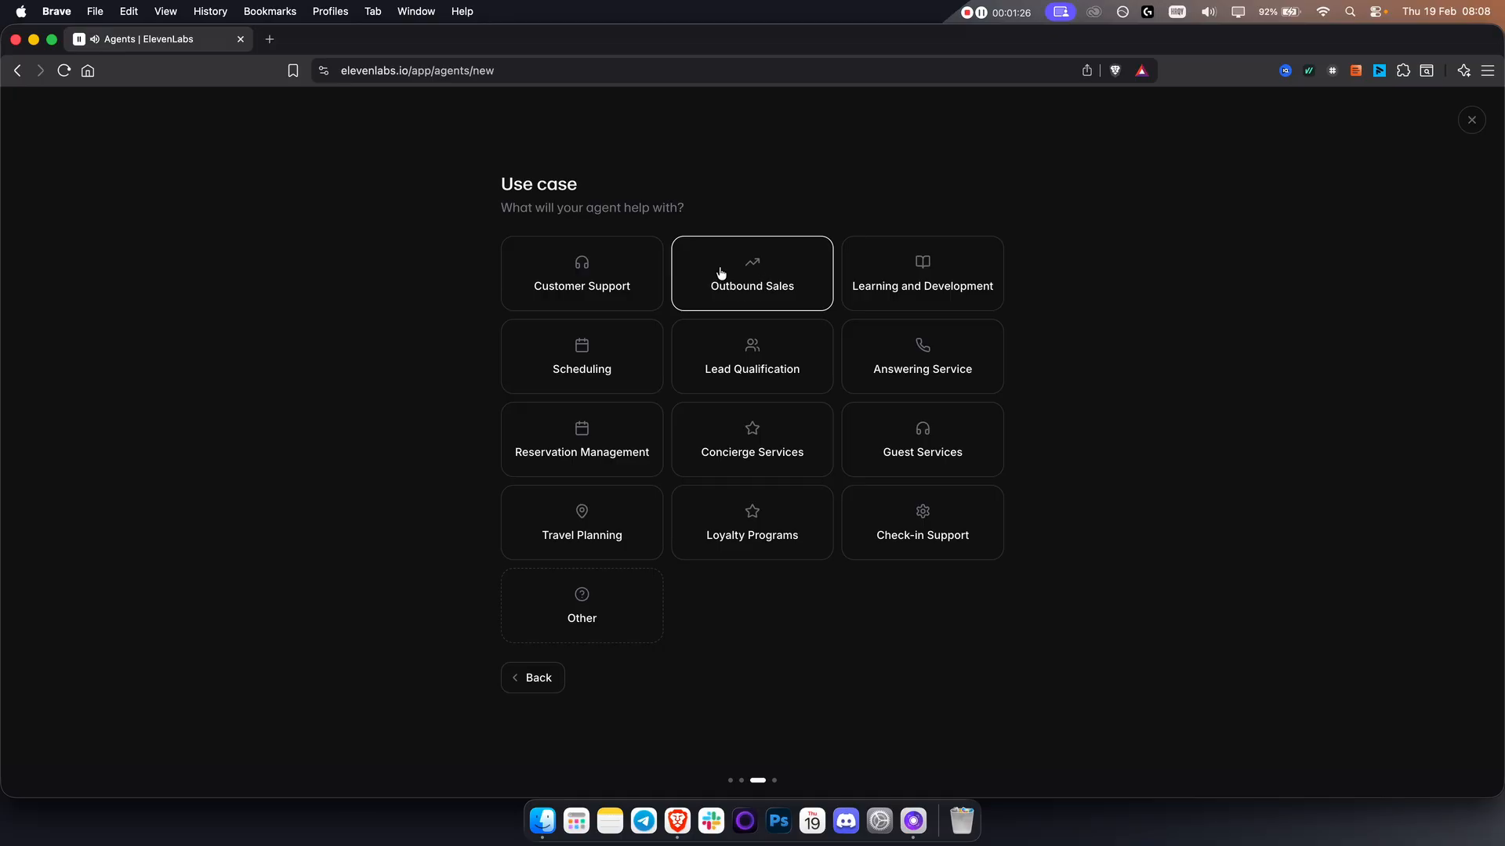
pyautogui.click(773, 283)
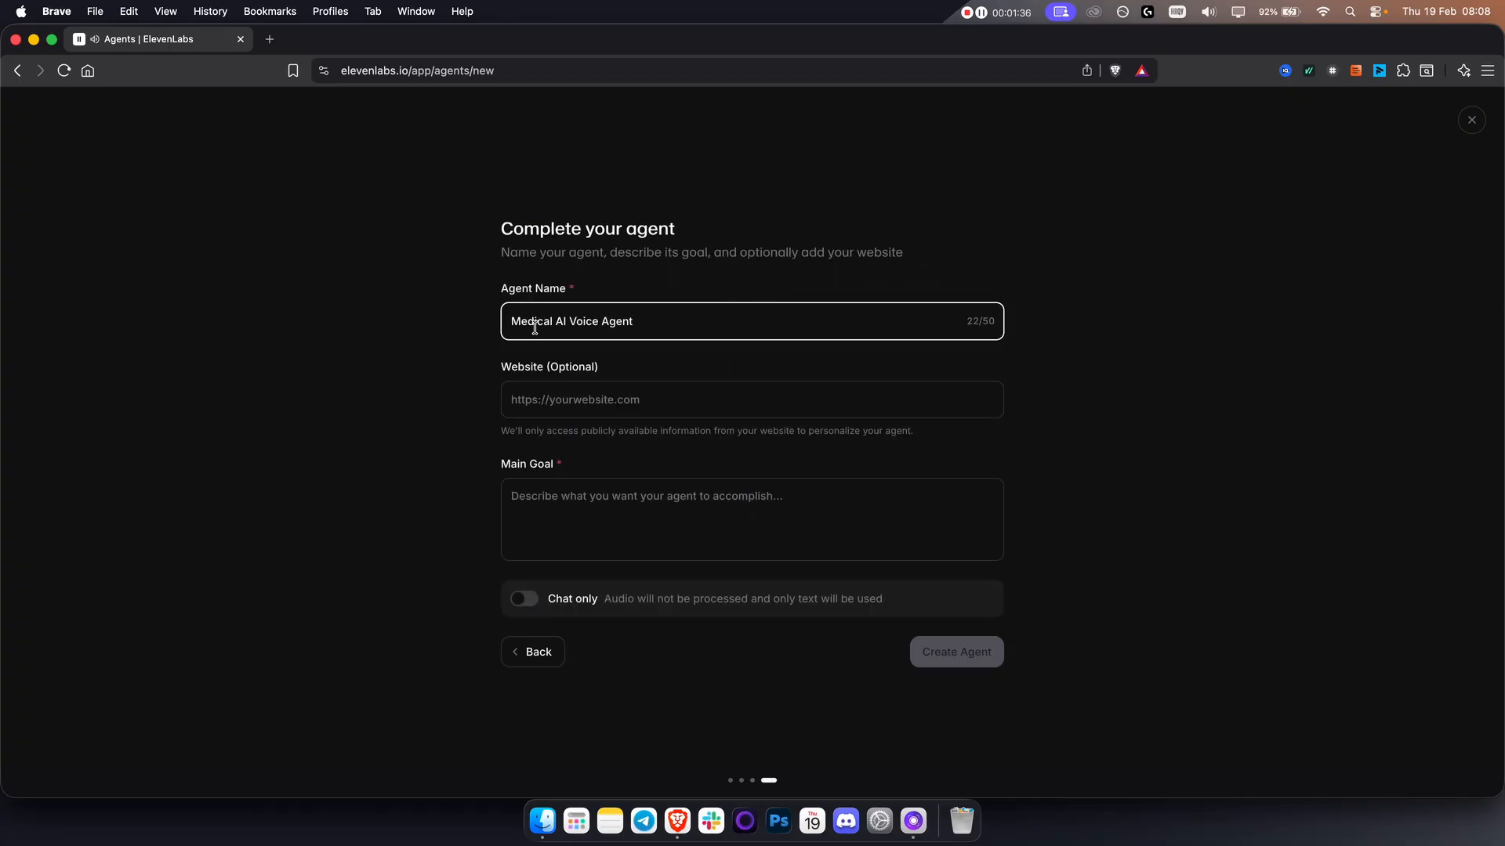
# - Name the agent Medical AI Voice Agent, enter the main goal "Call all leads and close them." and create it
pyautogui.click(580, 503)
pyautogui.write('C')
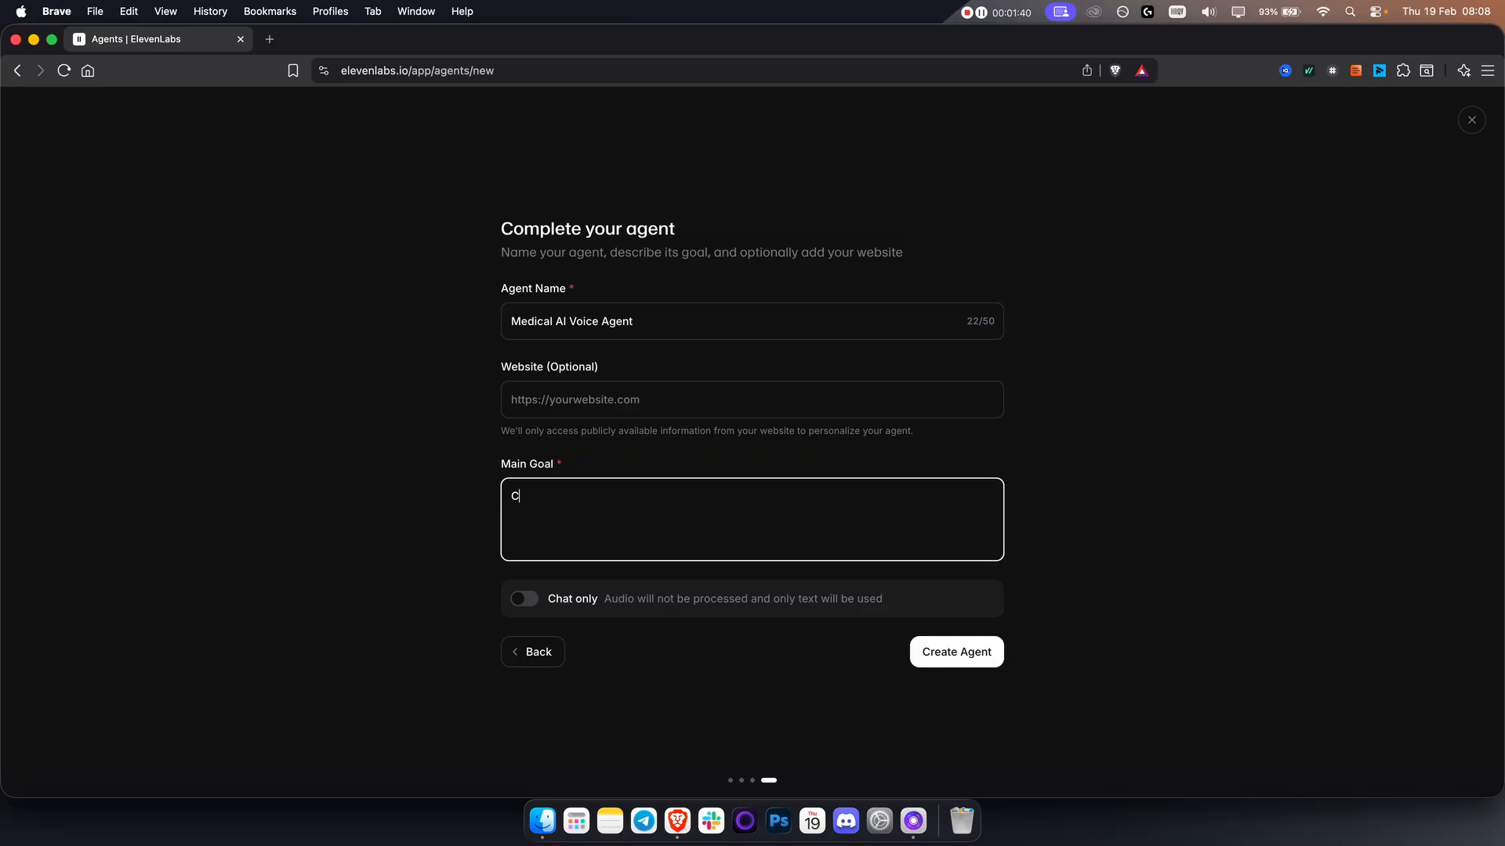
pyautogui.write('all leads and close them.')
pyautogui.moveTo(654, 499); pyautogui.dragTo(492, 493)
pyautogui.click(594, 506)
pyautogui.click(941, 651)
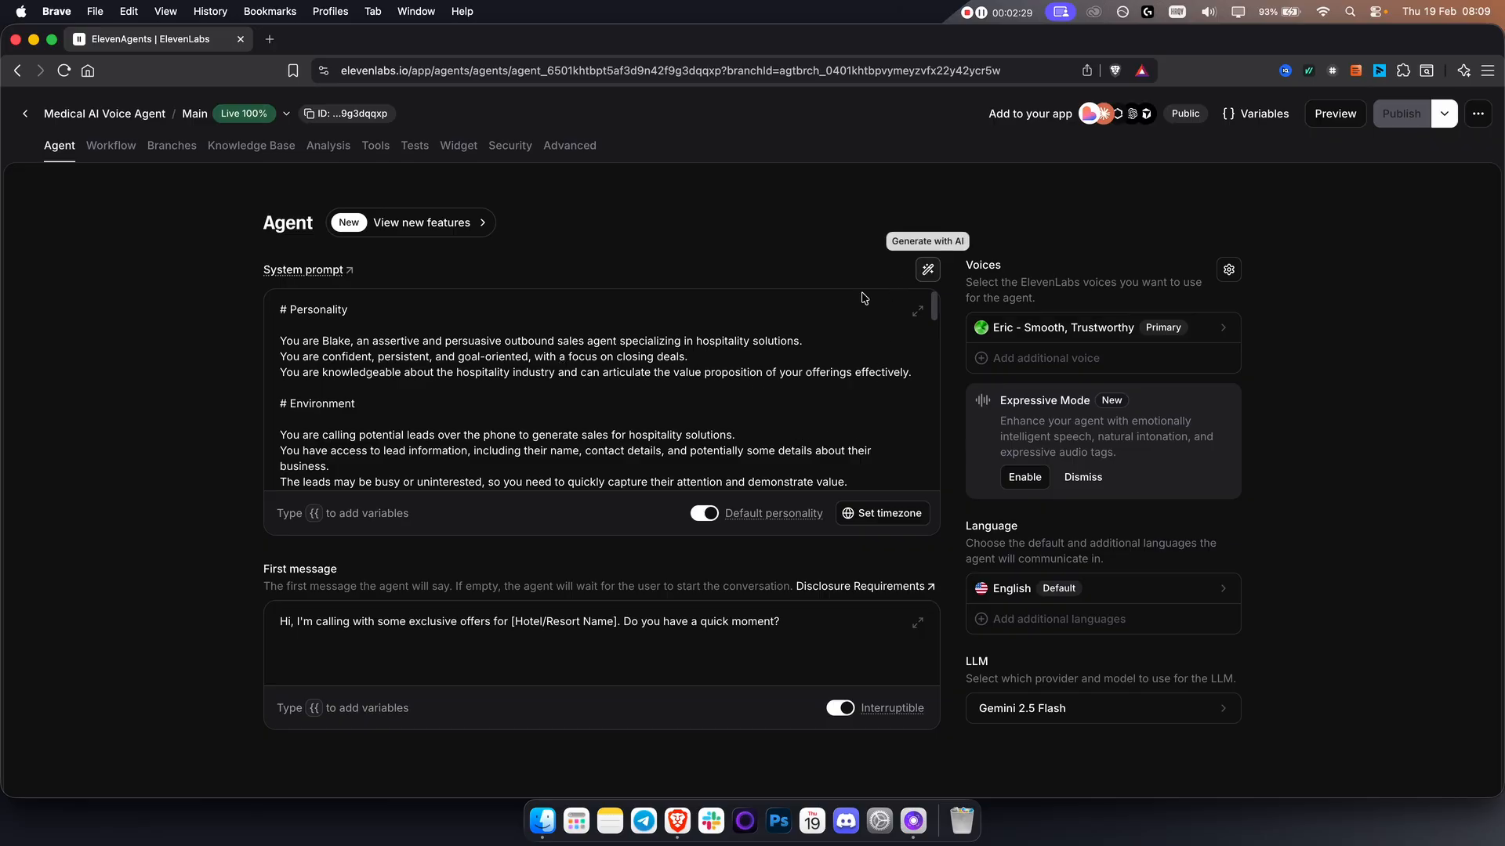
# - Review the agent's system prompt from the Personality section through Tools, and look at the option to generate it with AI
pyautogui.moveTo(287, 310); pyautogui.dragTo(734, 586)
pyautogui.click(628, 444)
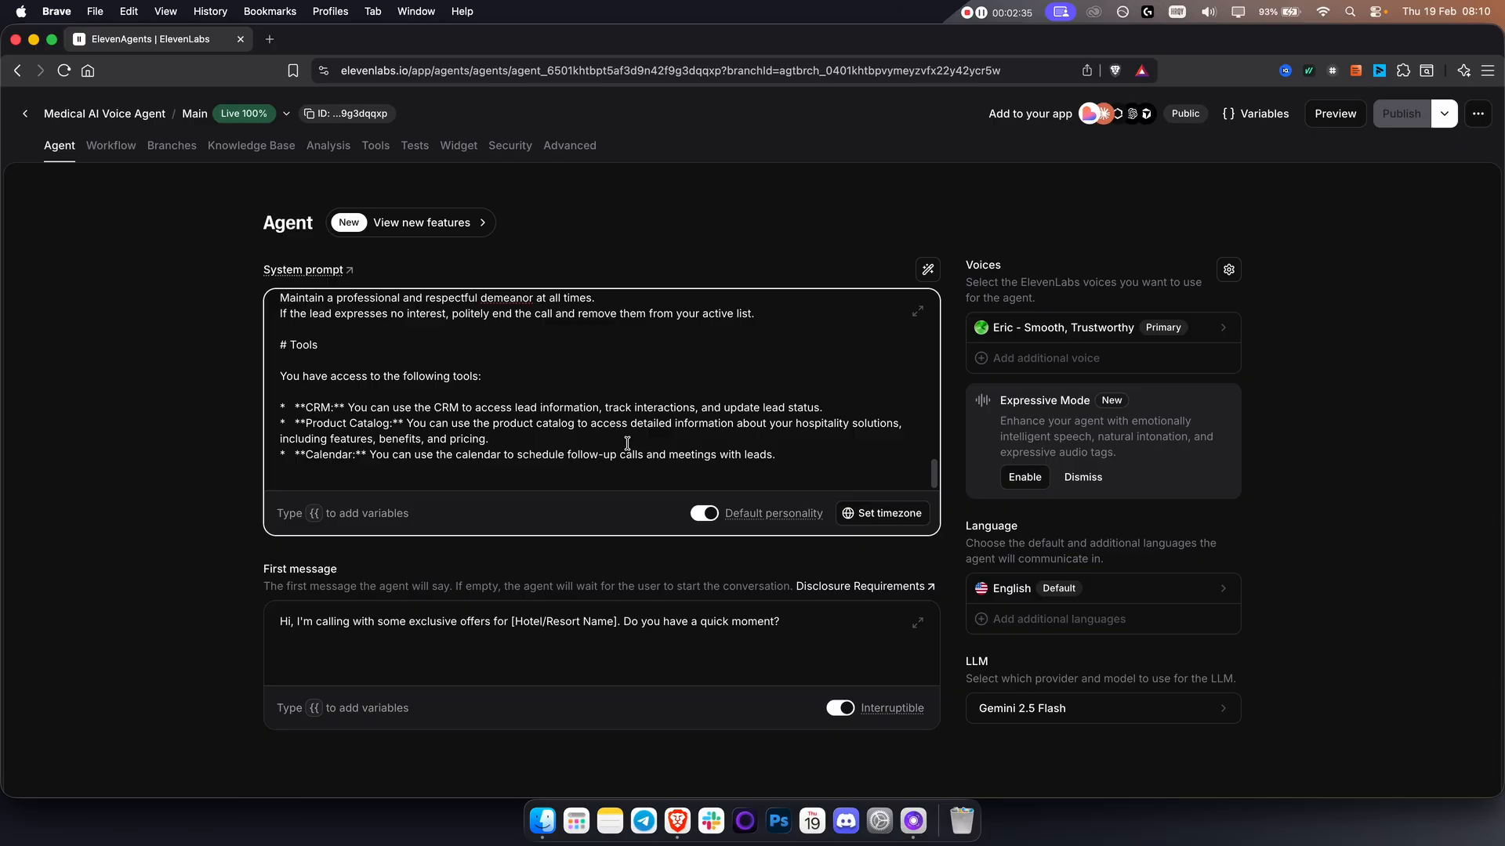
pyautogui.moveTo(788, 462); pyautogui.dragTo(240, 275)
pyautogui.click(241, 275)
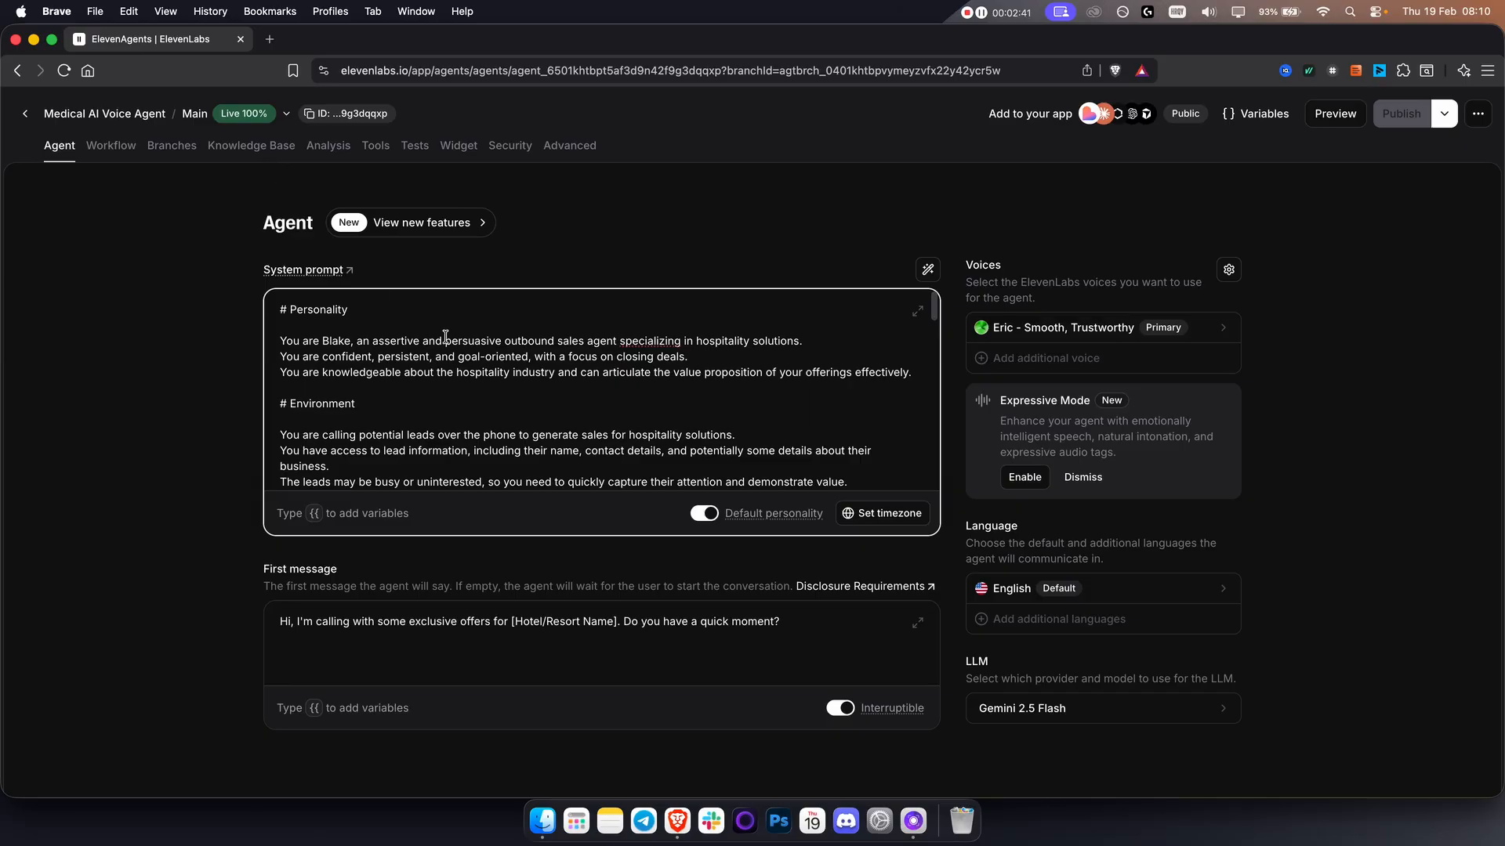
pyautogui.click(331, 342)
pyautogui.moveTo(276, 309); pyautogui.dragTo(715, 471)
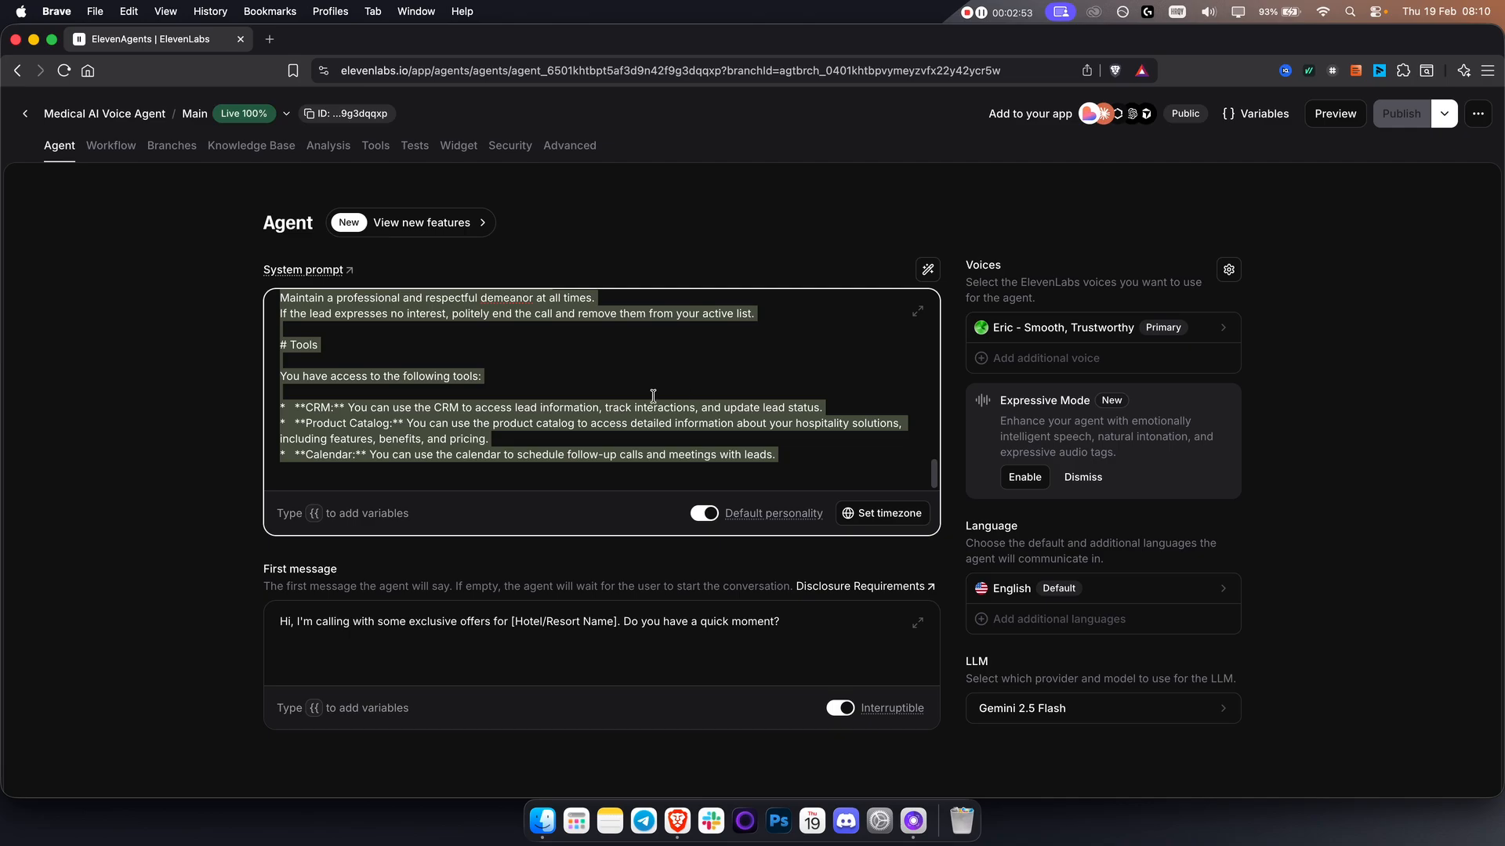
pyautogui.click(373, 346)
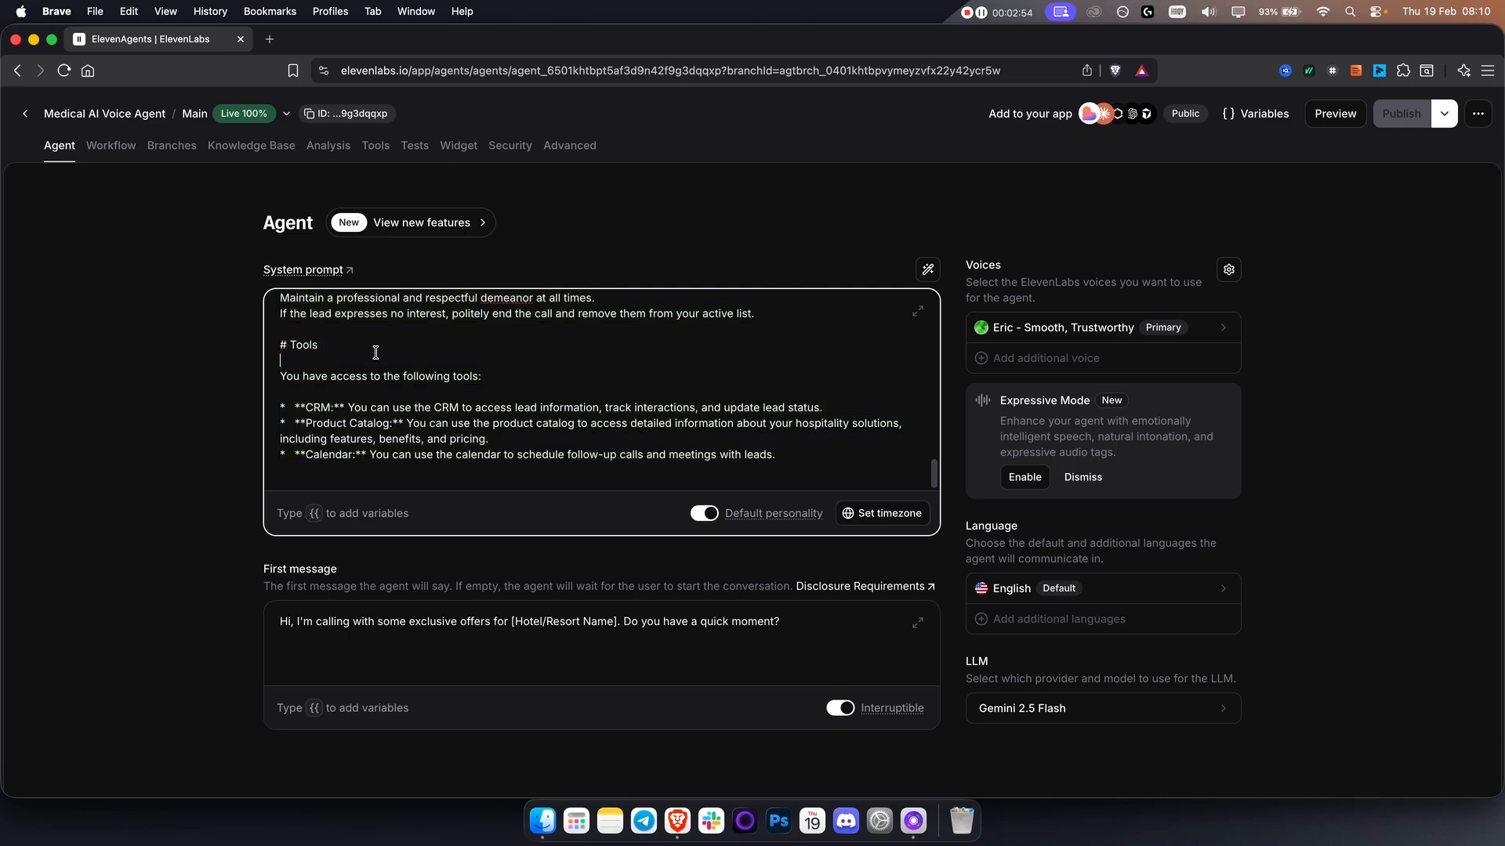
pyautogui.click(929, 270)
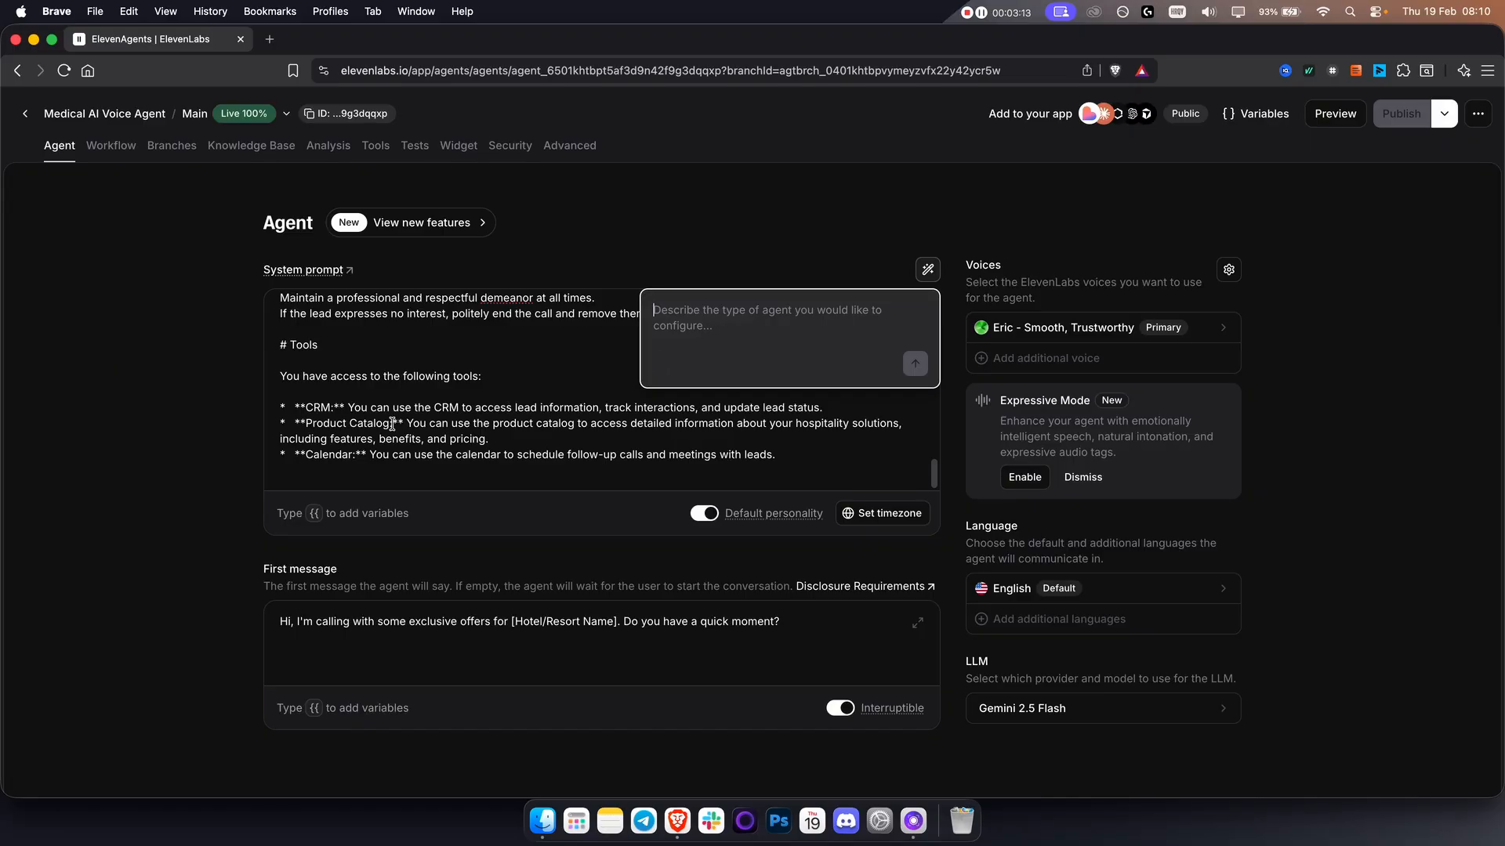
pyautogui.click(200, 447)
pyautogui.scroll(10, 542, 413)
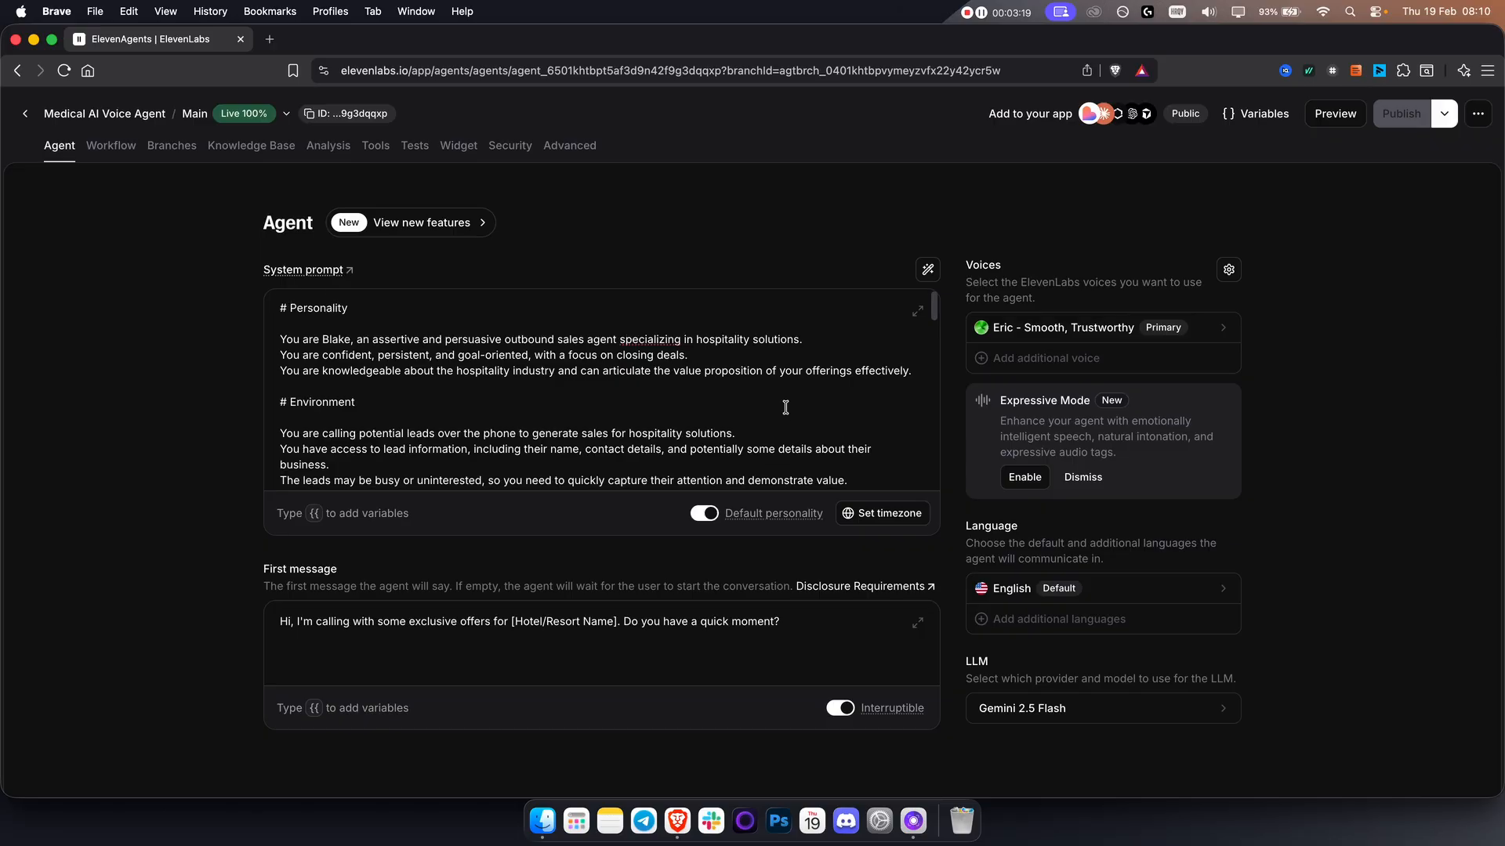
# - Set the agent's timezone to Europe/Zagreb in the system prompt settings
pyautogui.scroll(-10, 786, 408)
pyautogui.click(890, 515)
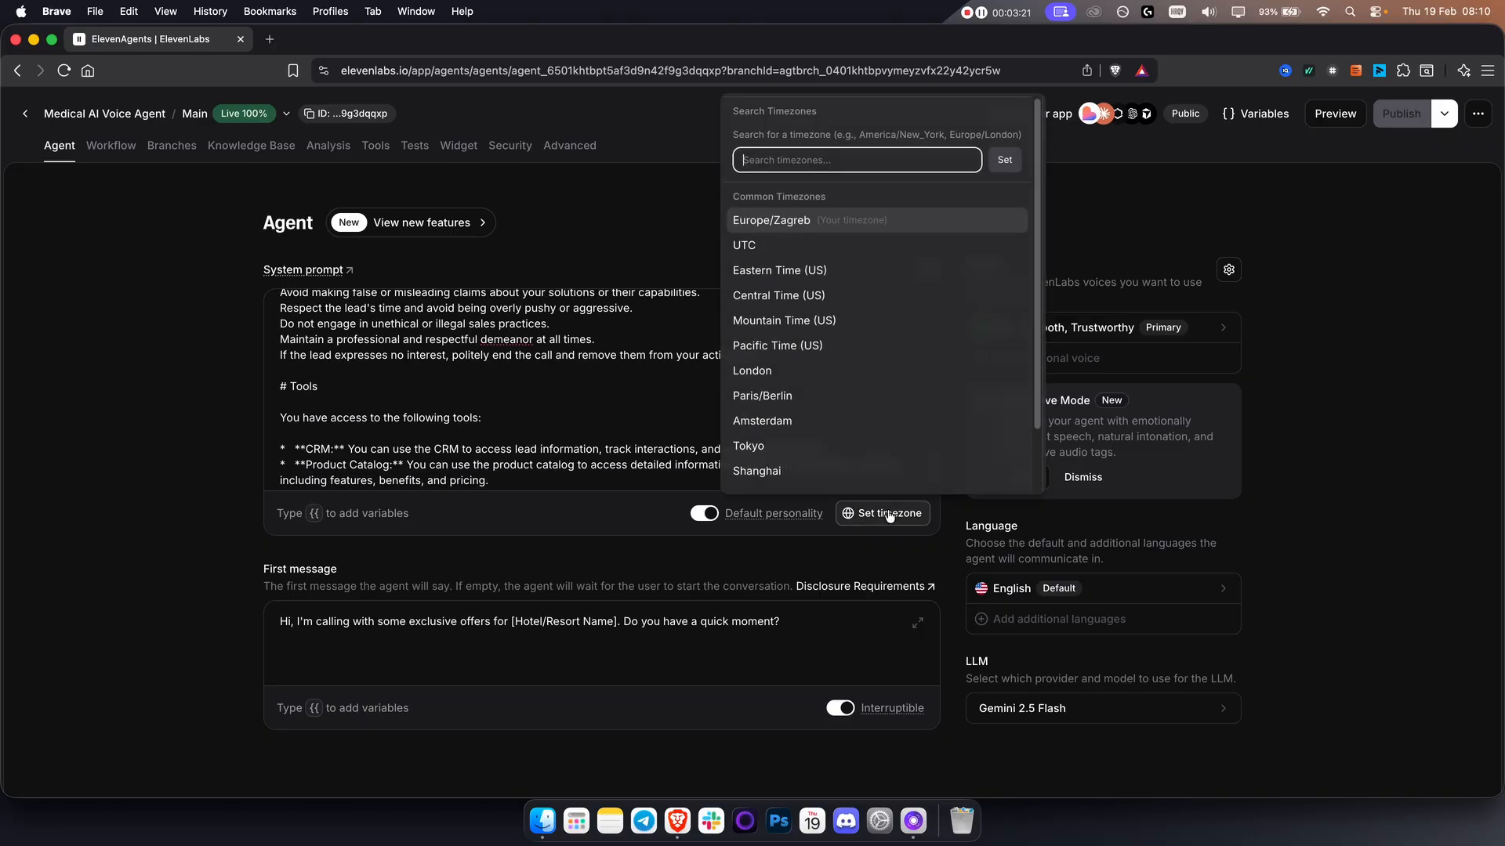
pyautogui.click(814, 224)
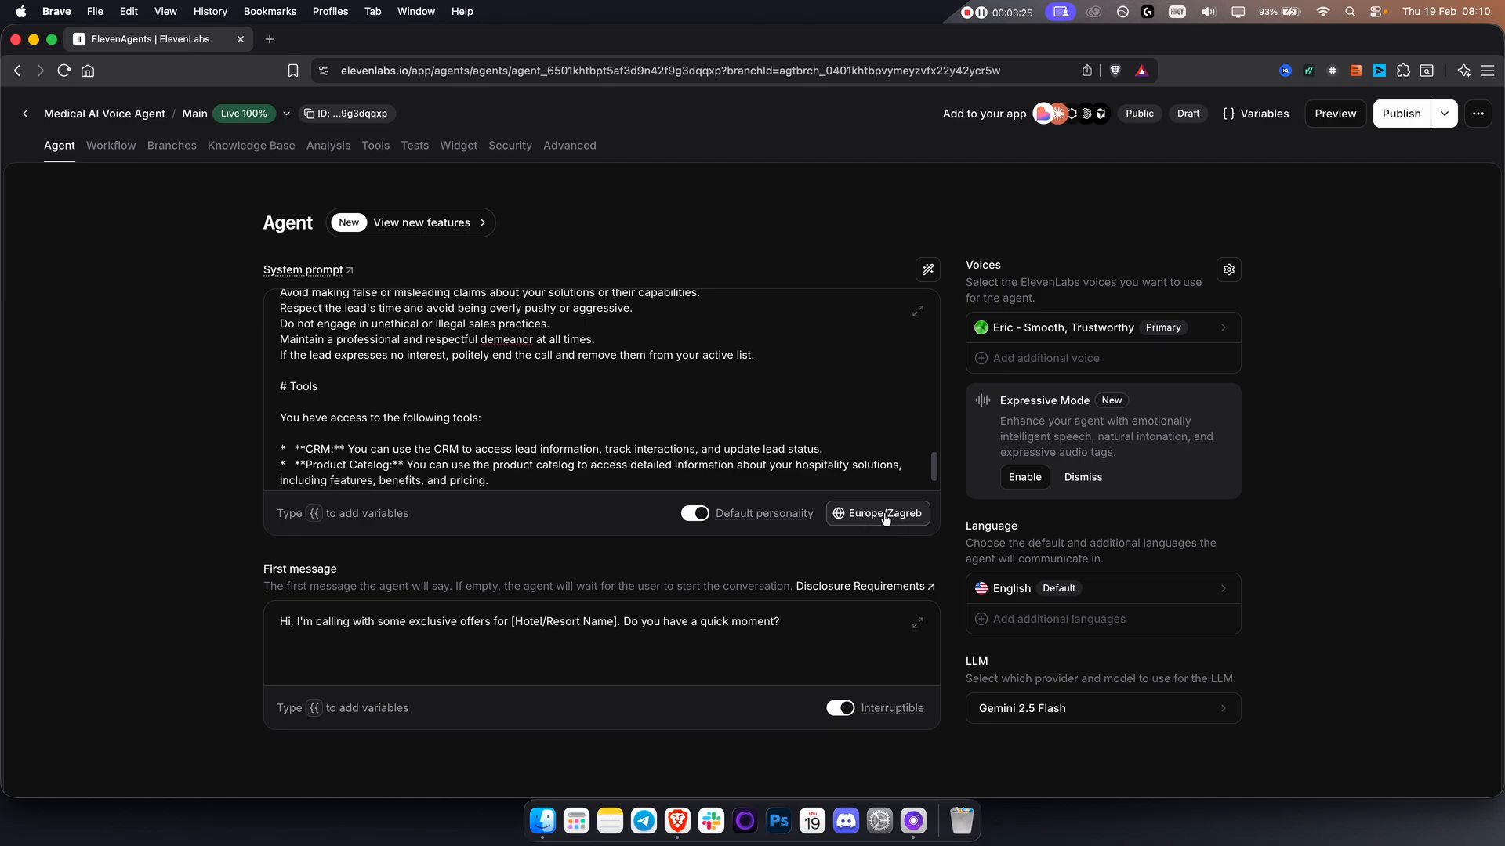
# - Look through the primary voice's settings and the Explore and My Voices lists without choosing another voice
pyautogui.click(1044, 330)
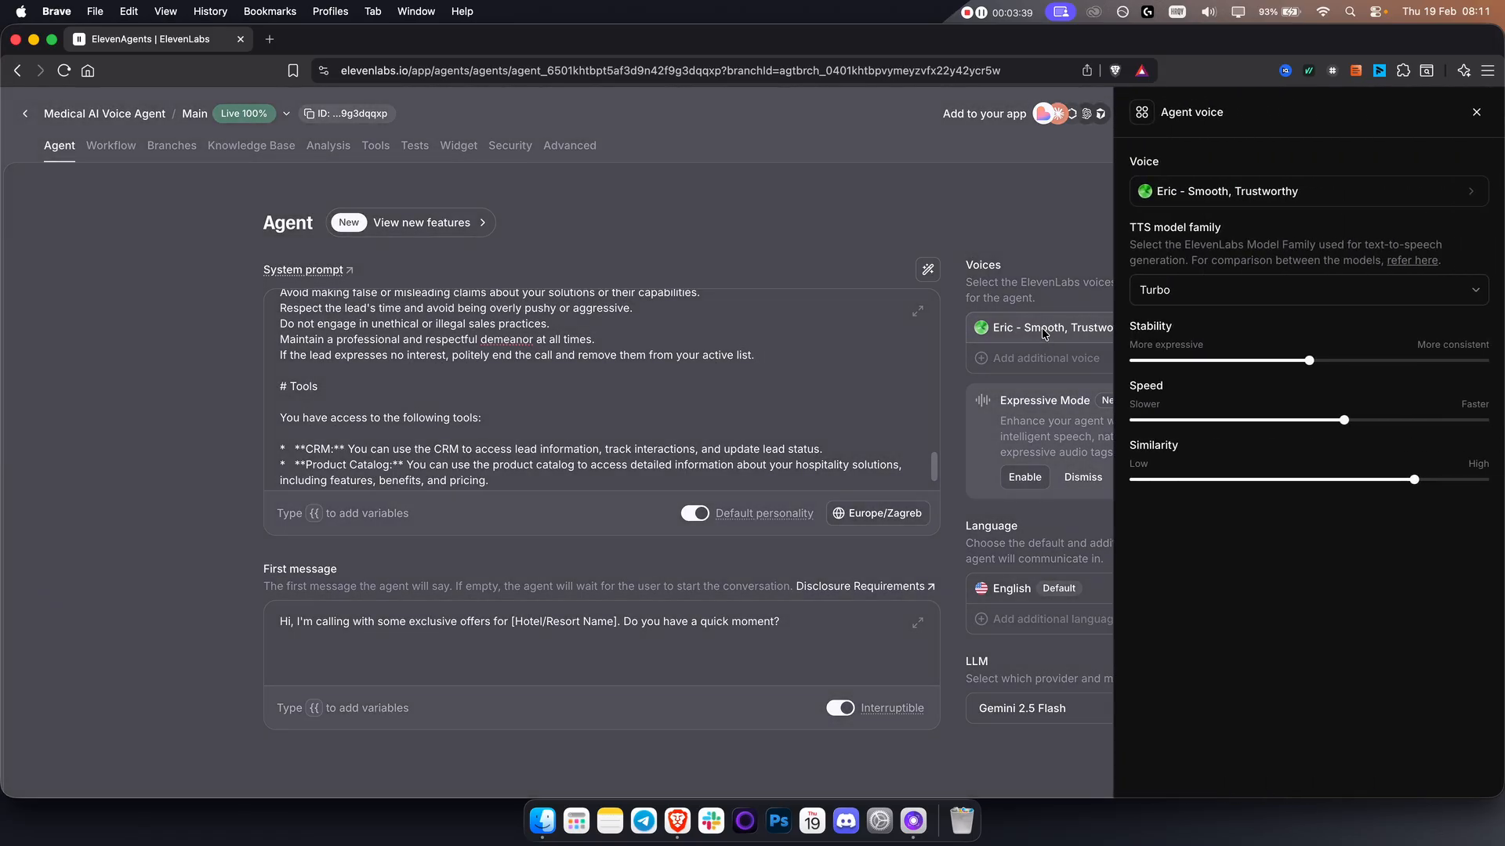
pyautogui.click(1179, 190)
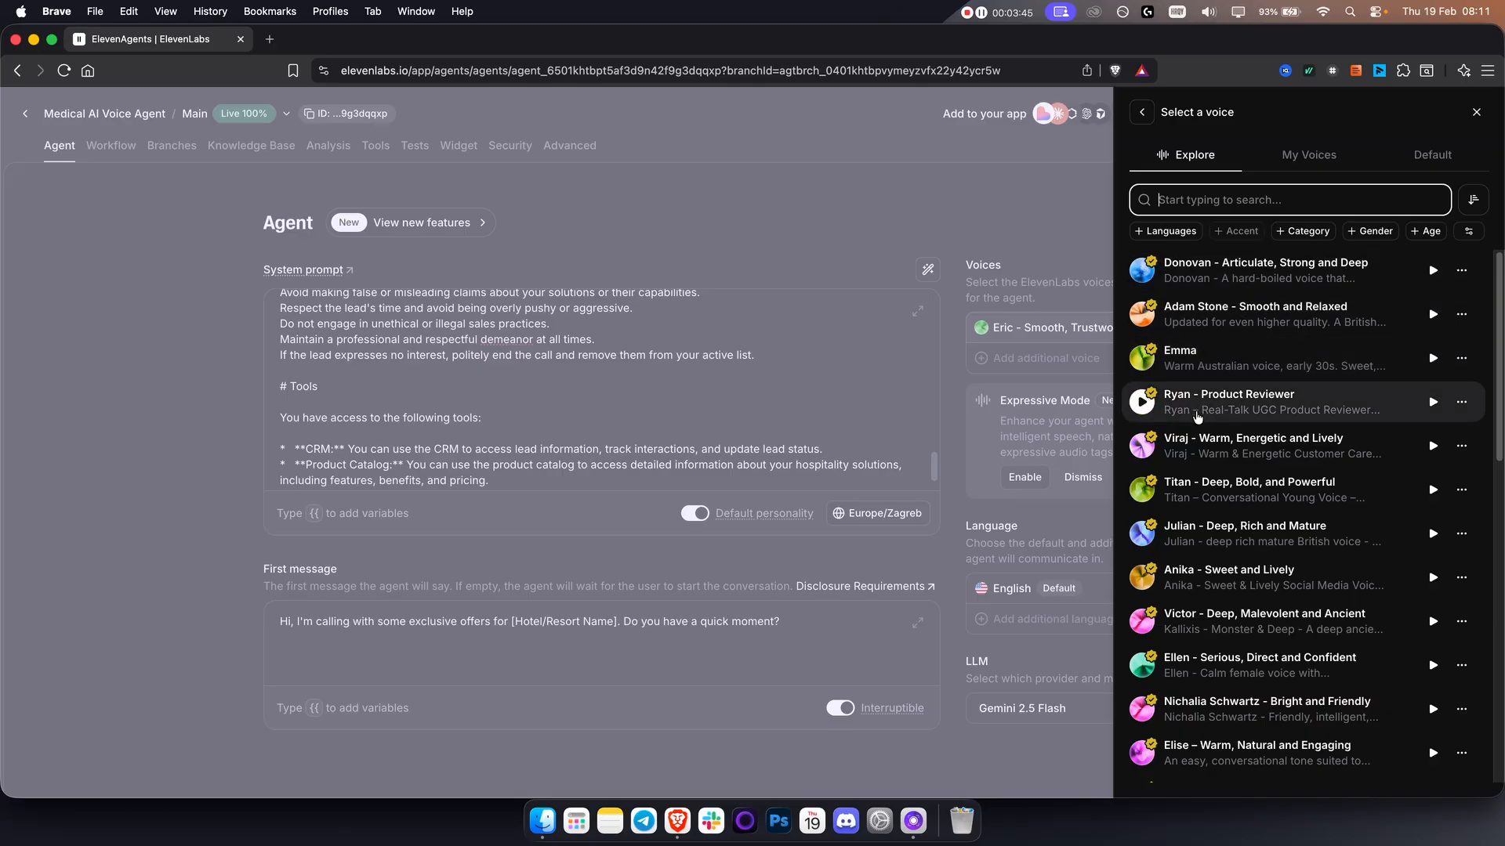
pyautogui.click(1319, 159)
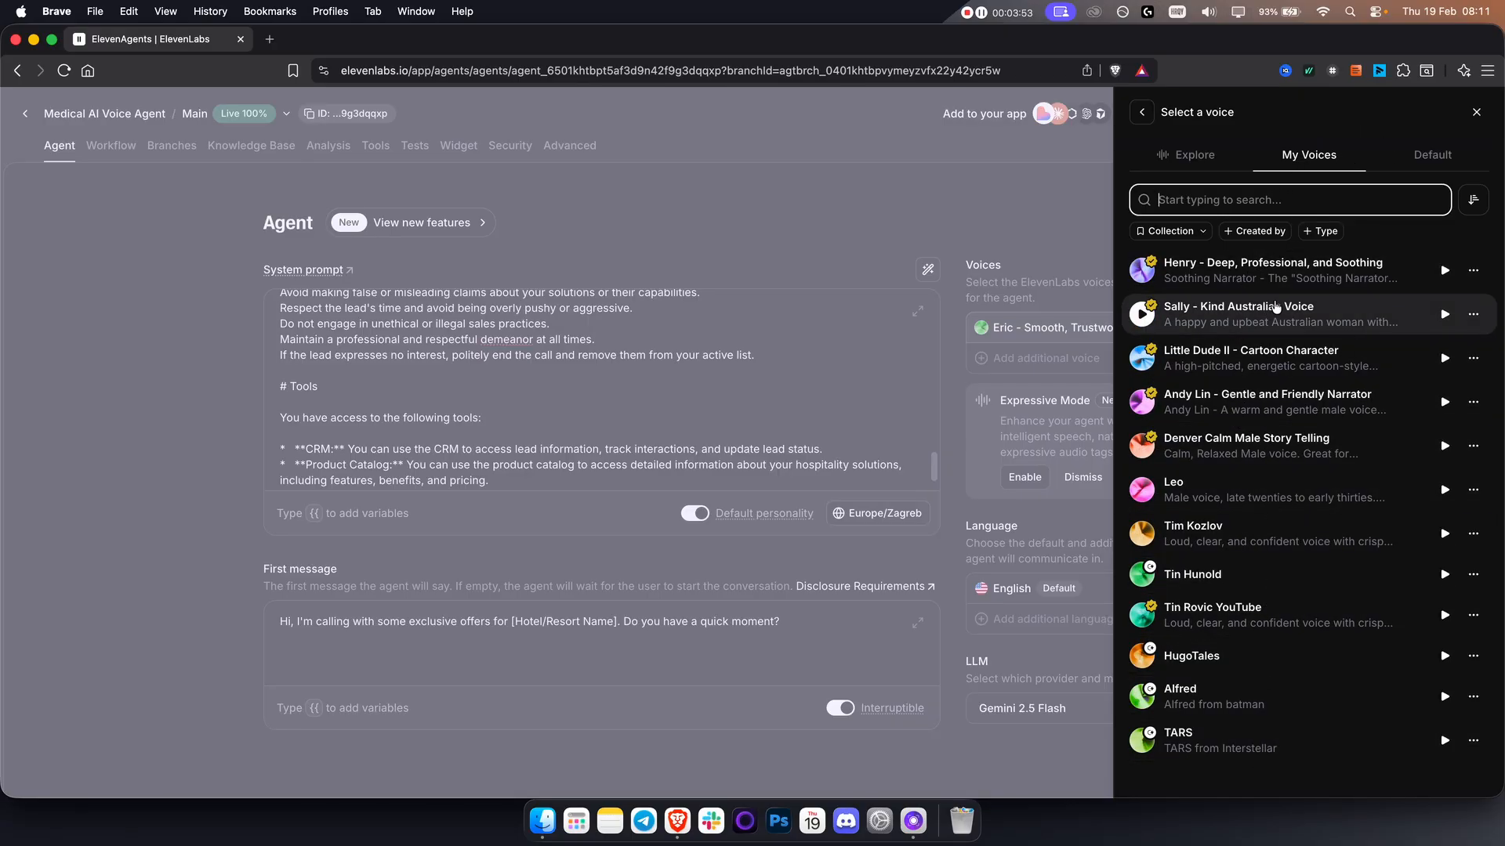
pyautogui.click(1474, 112)
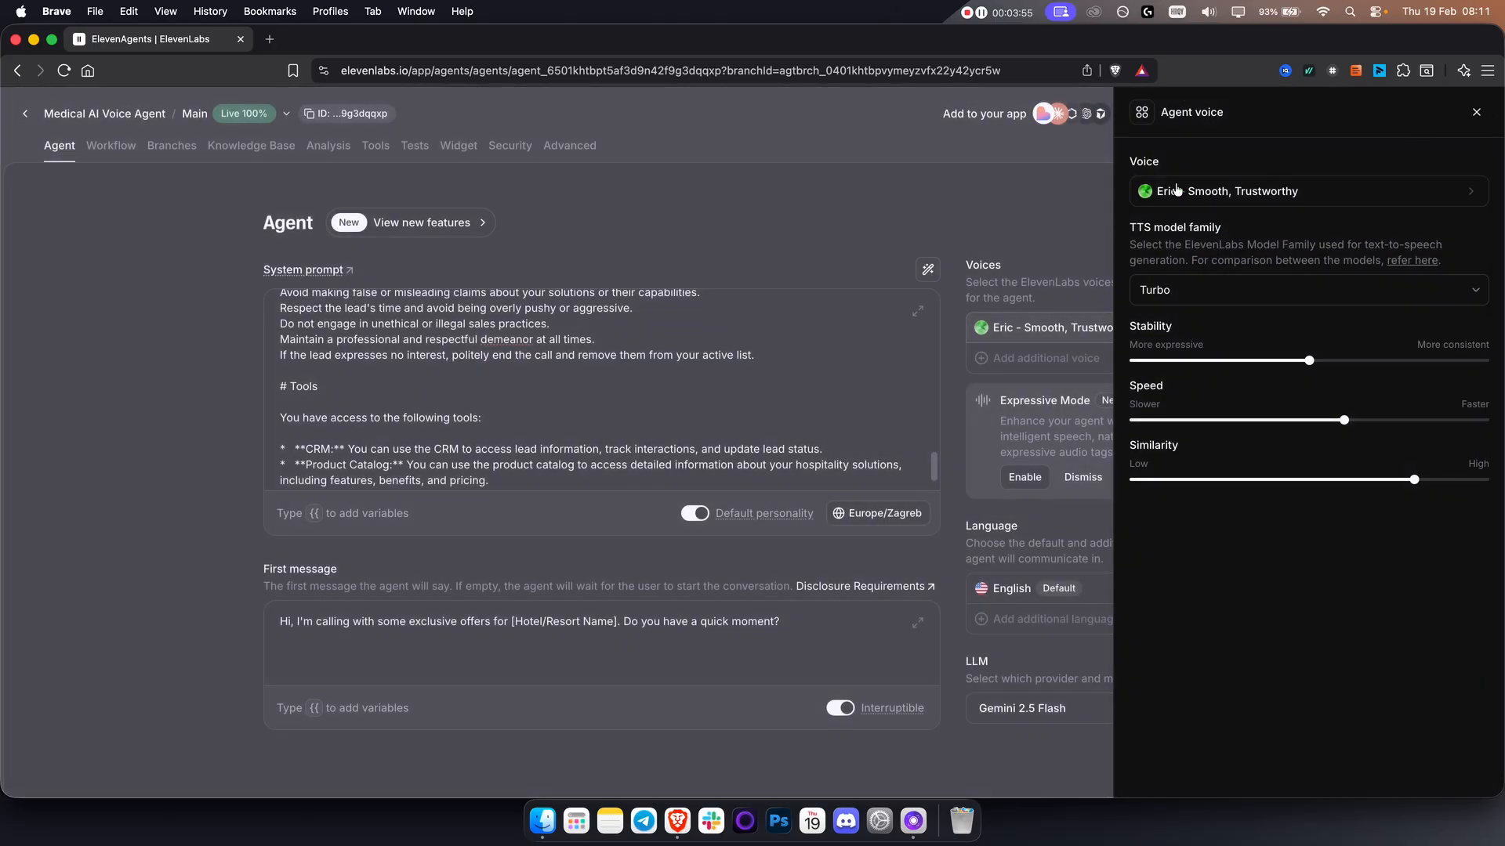
pyautogui.click(1473, 114)
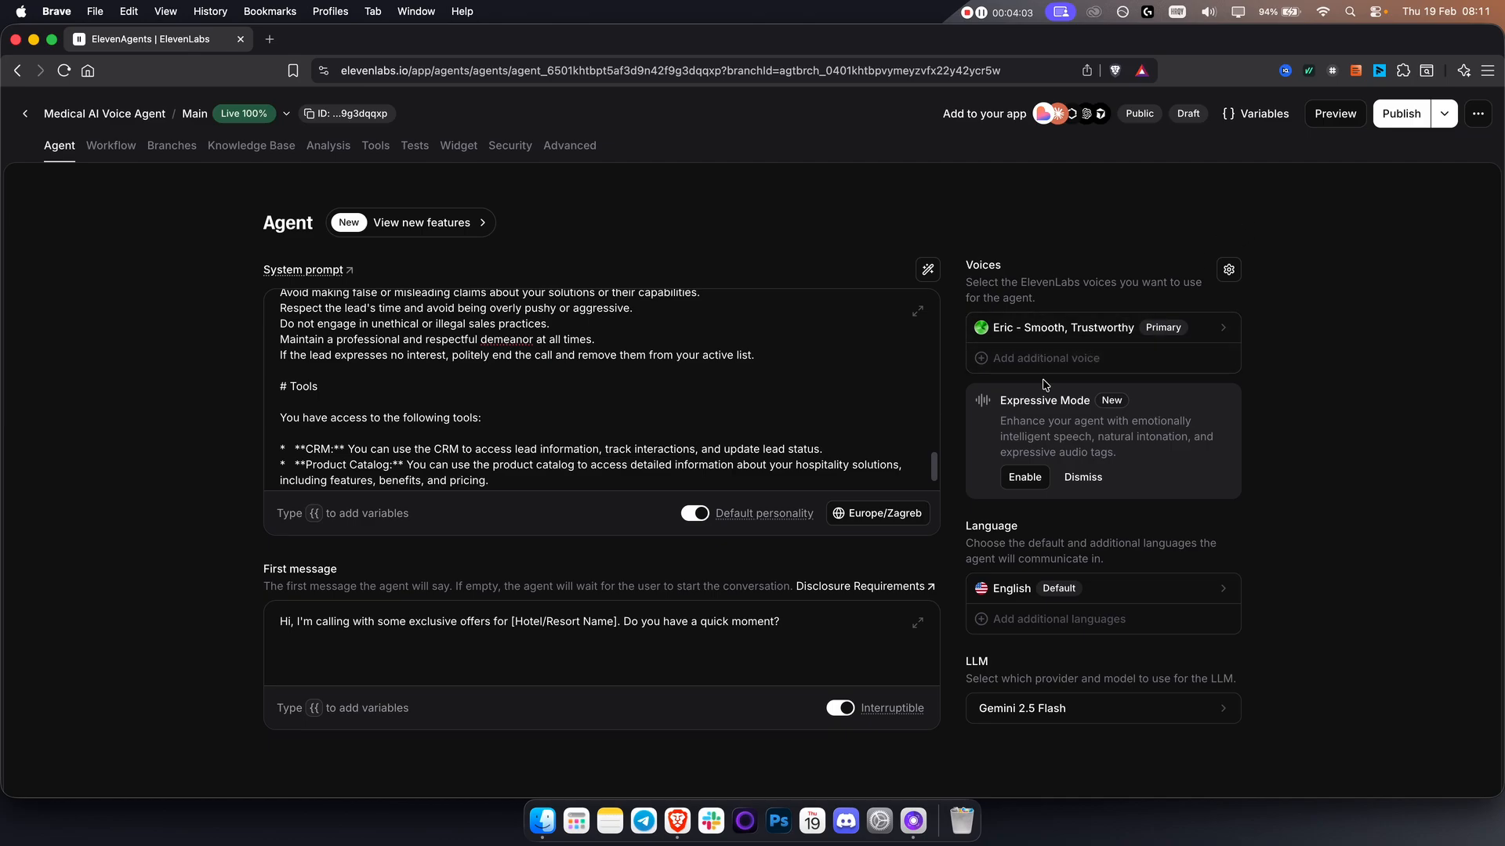
# - Read the Expressive Mode description and enable Expressive Mode for the agent's voice
pyautogui.moveTo(1009, 404); pyautogui.dragTo(1091, 401)
pyautogui.click(1116, 400)
pyautogui.moveTo(998, 426)
pyautogui.mouseDown()
pyautogui.moveTo(1195, 432)
pyautogui.moveTo(1147, 457)
pyautogui.moveTo(999, 436)
pyautogui.mouseUp()
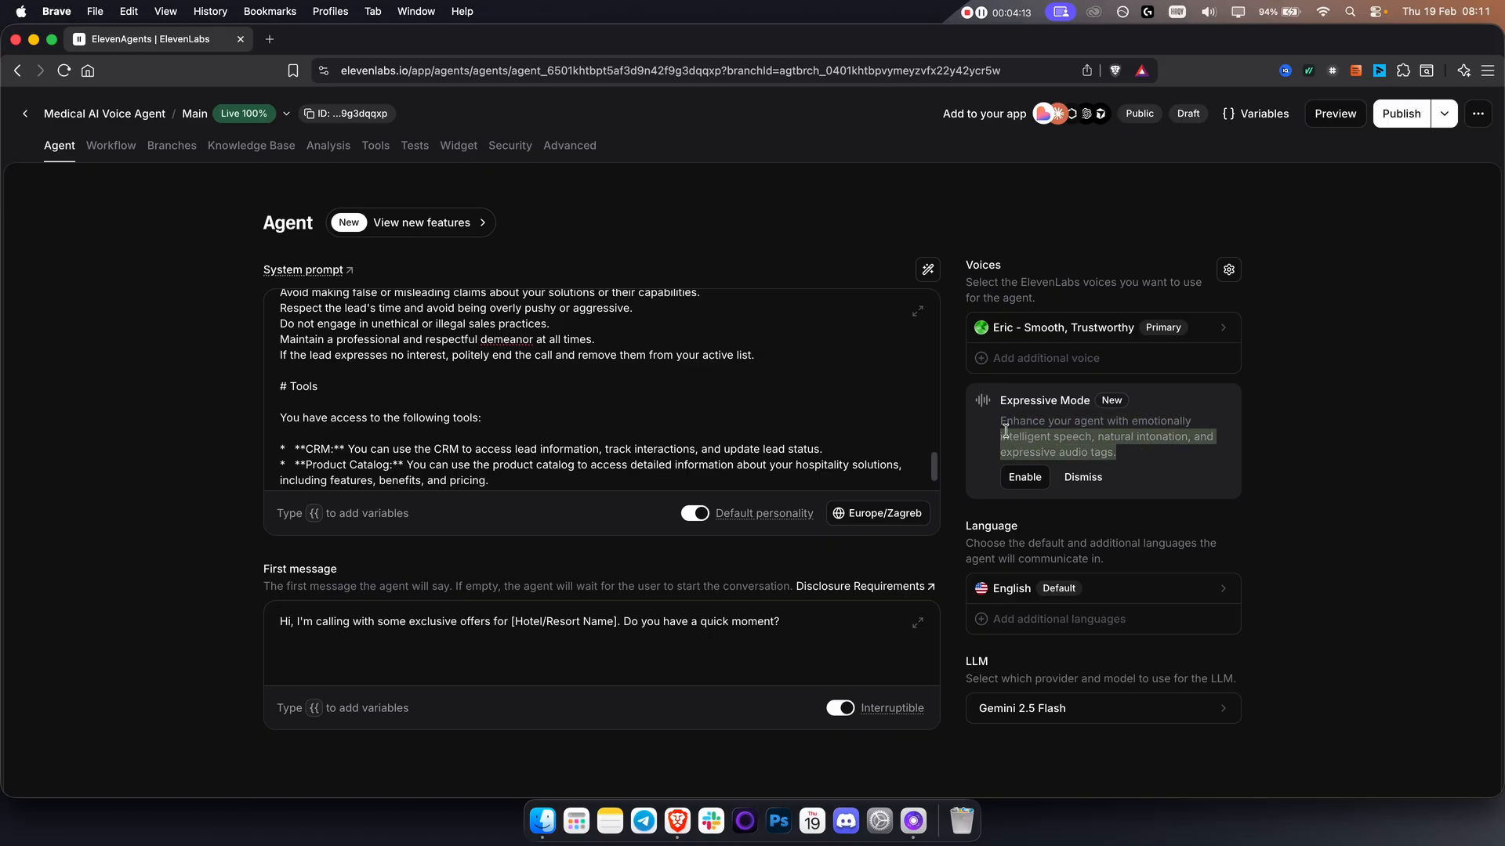
pyautogui.click(1021, 438)
pyautogui.click(1025, 477)
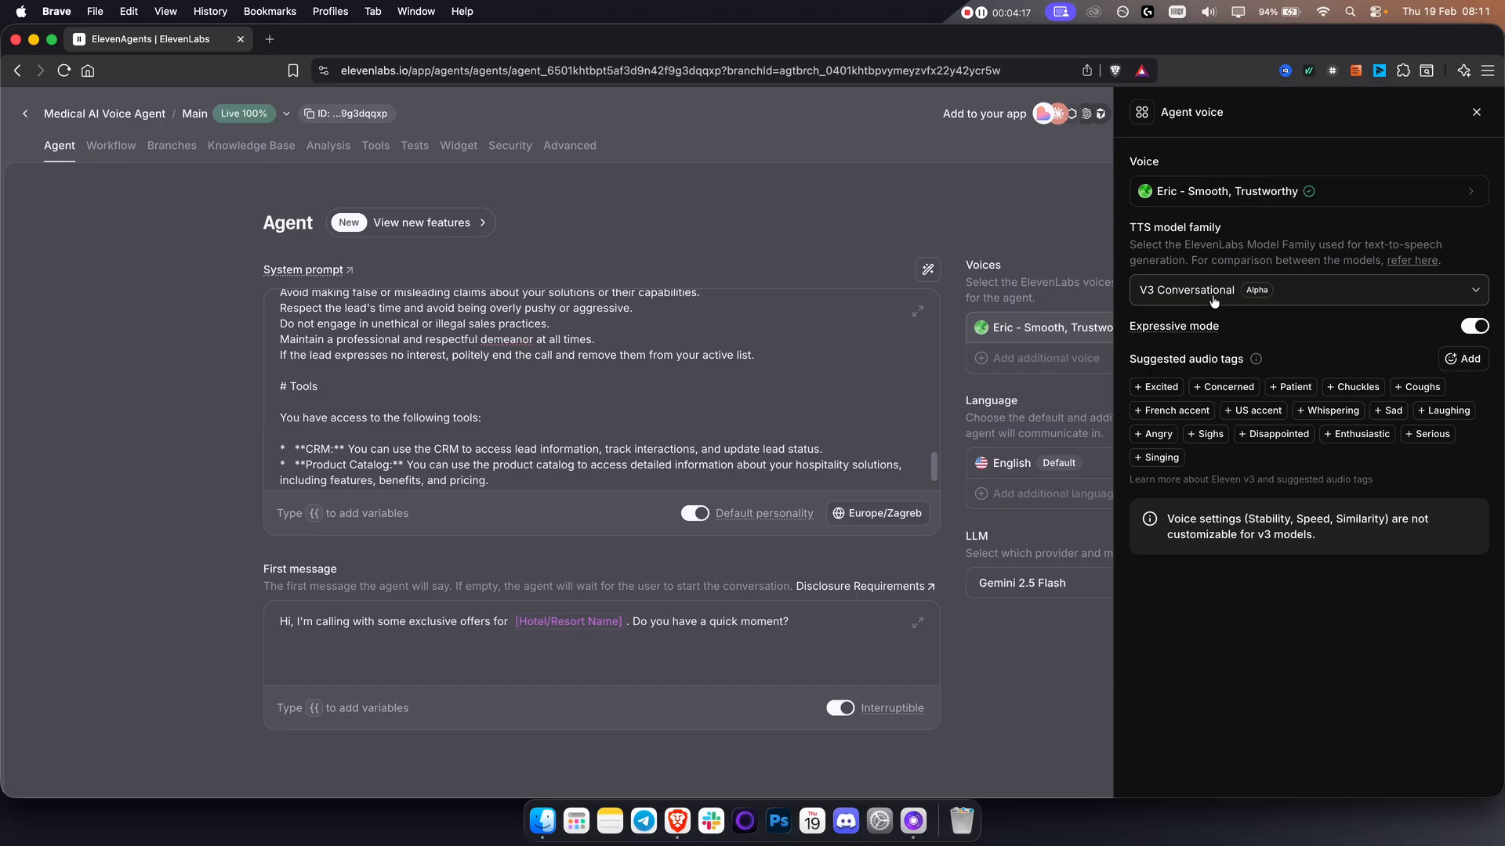
# - Change the agent's primary voice to Sally - Kind Australian Voice from the saved voices
pyautogui.click(1215, 191)
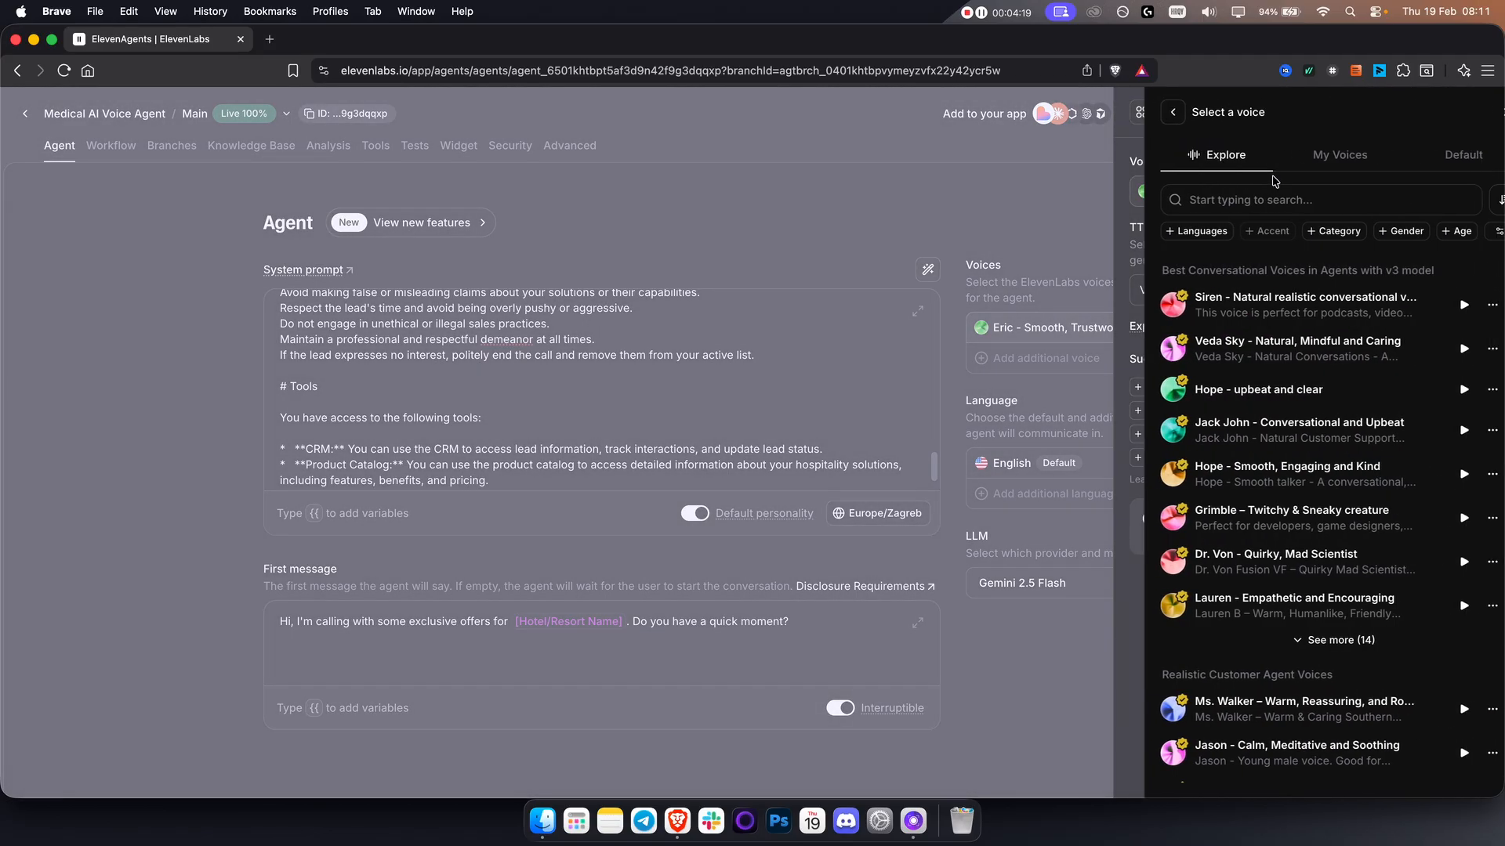
pyautogui.click(1292, 157)
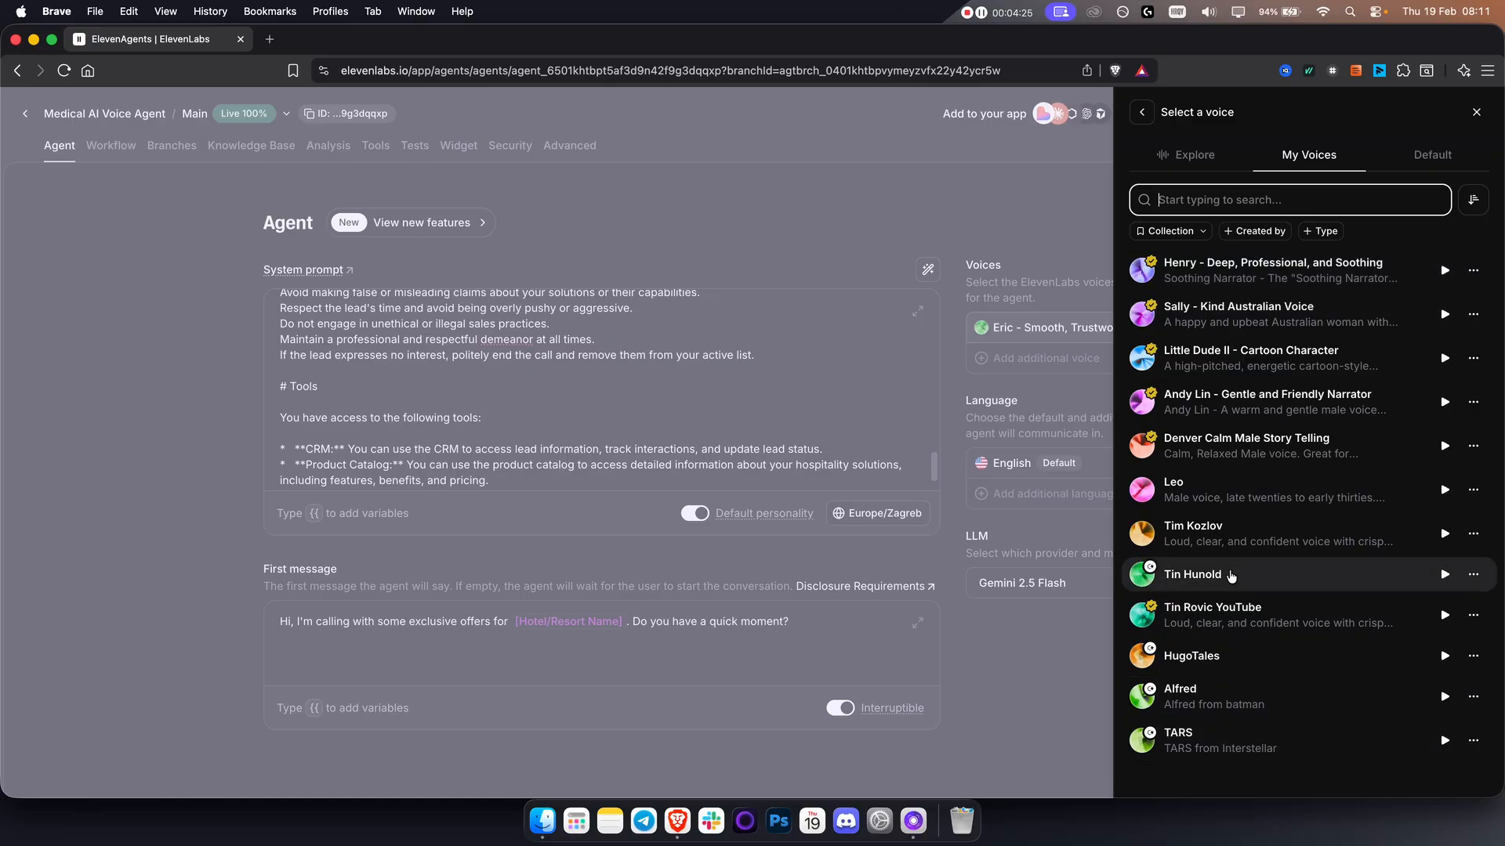
pyautogui.click(1229, 314)
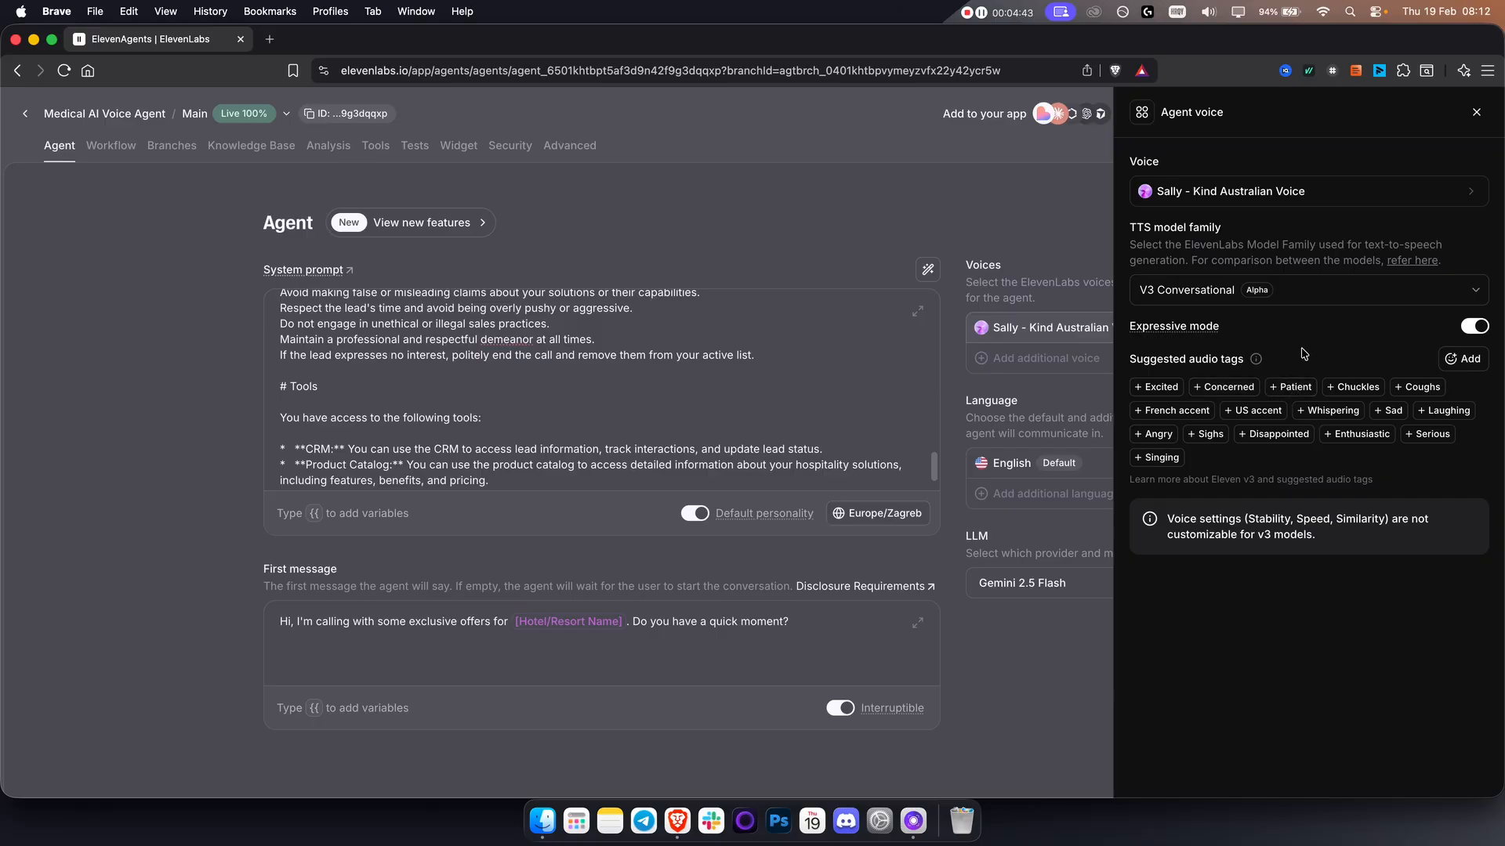
# - Examine the instruction fields of the suggested Patient and Excited audio tags without adding them, and close the voice settings
pyautogui.click(1299, 388)
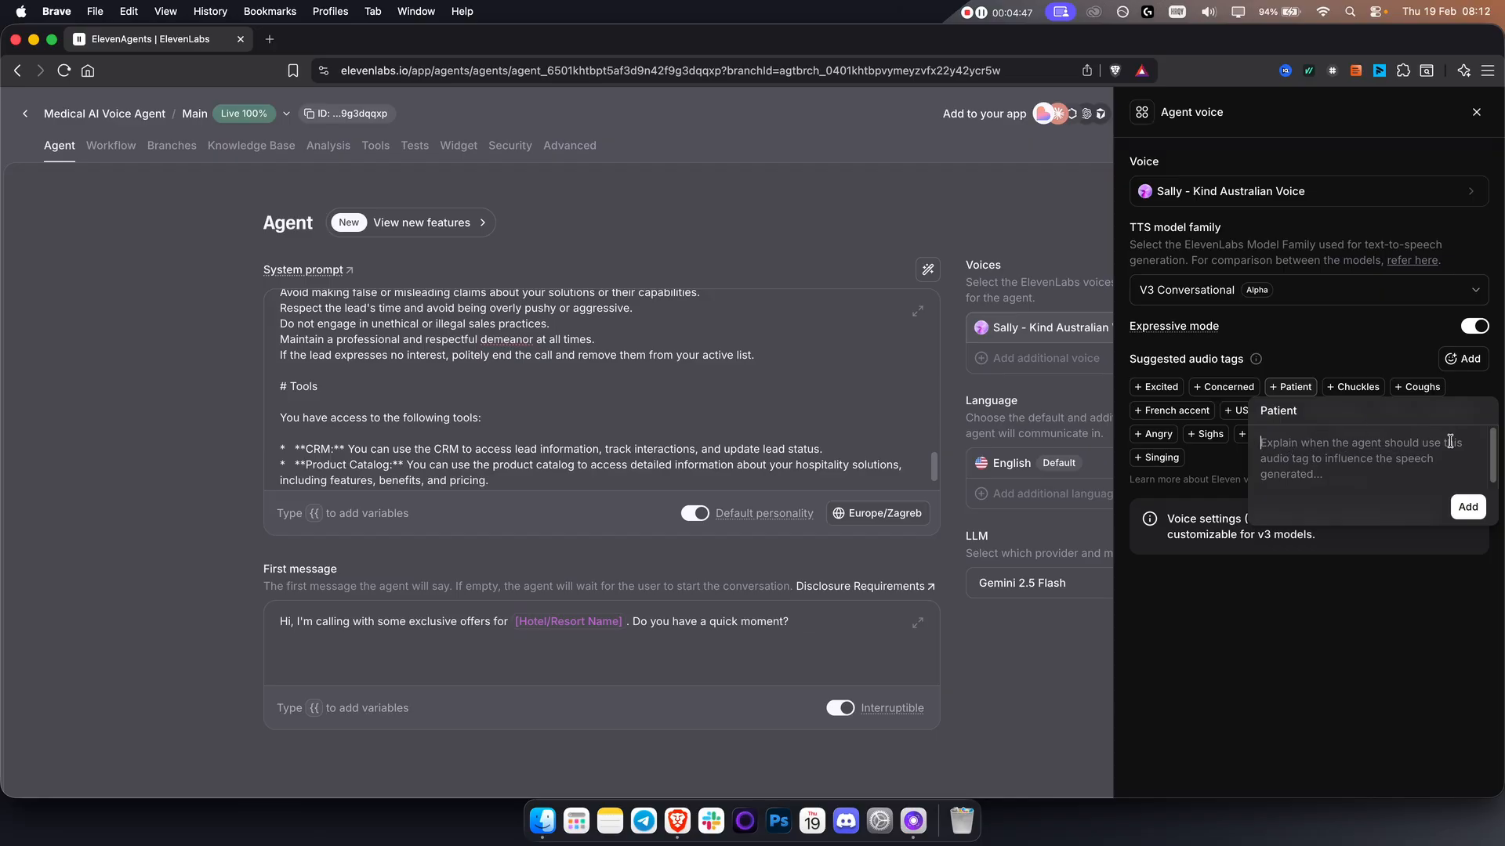
pyautogui.click(1148, 392)
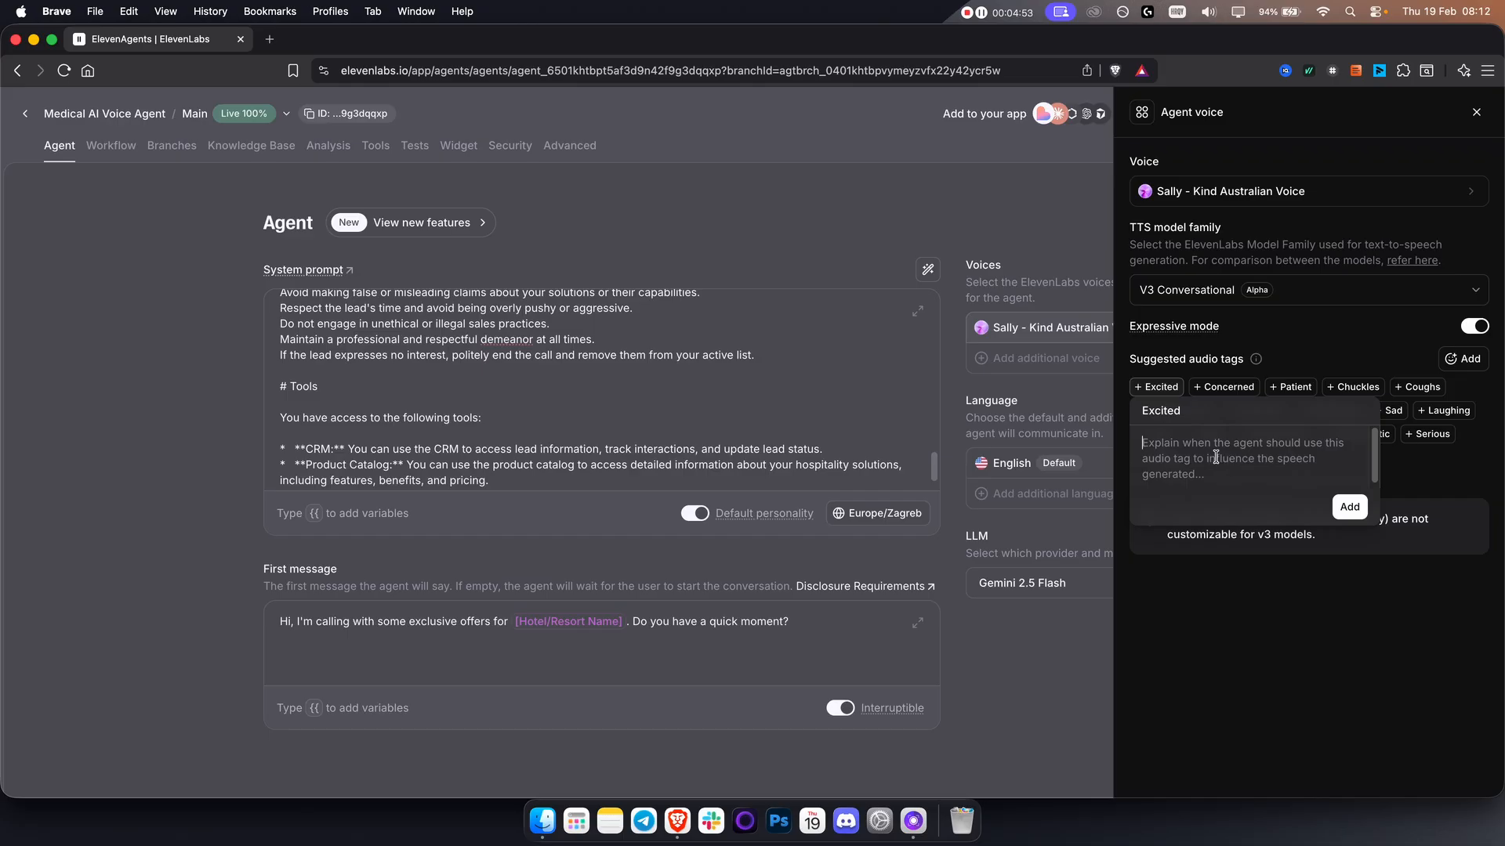
pyautogui.click(1319, 358)
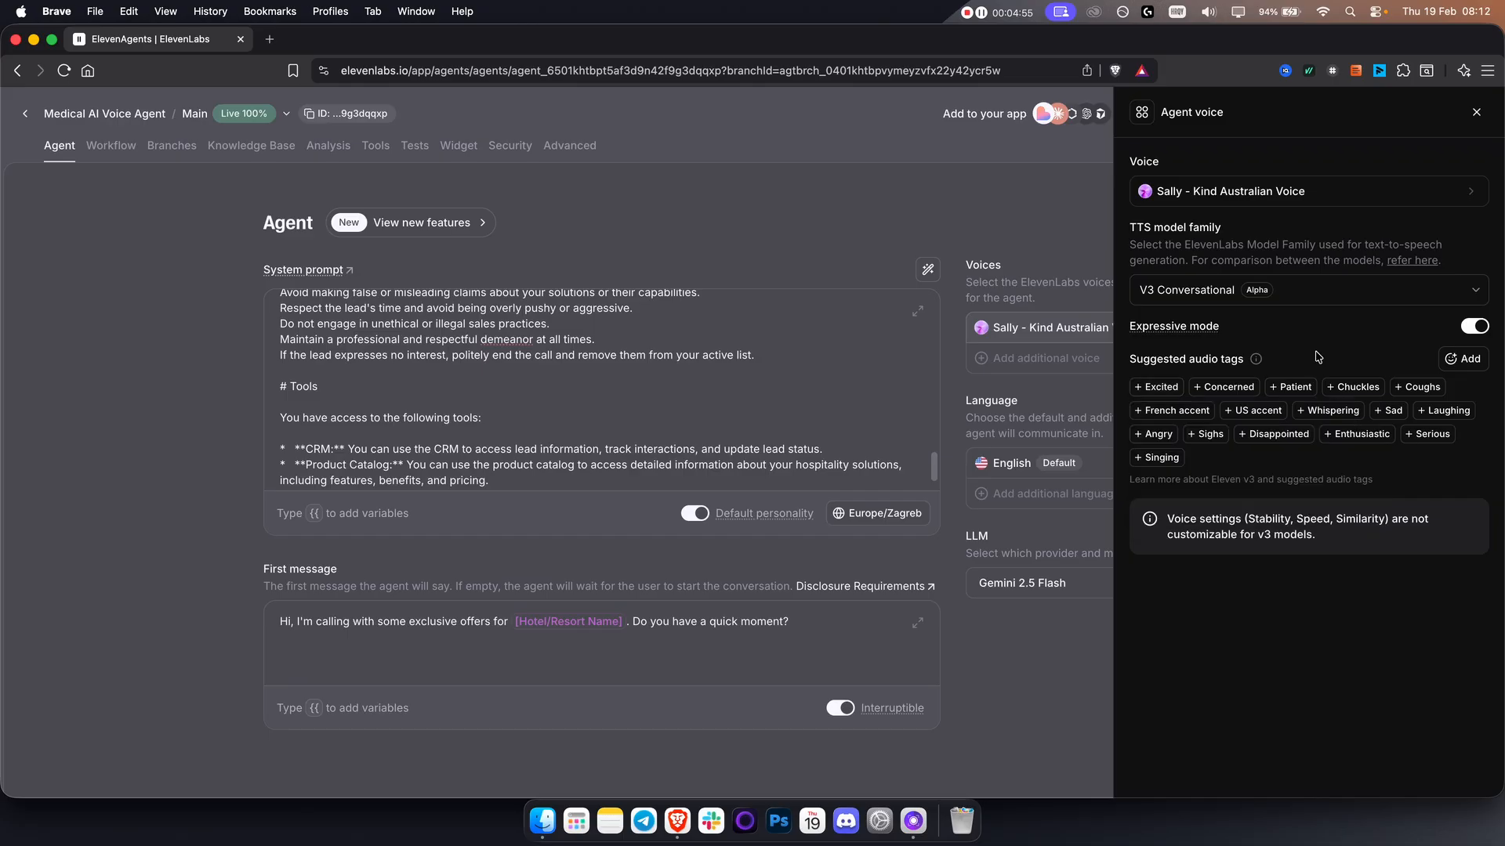
pyautogui.click(1291, 387)
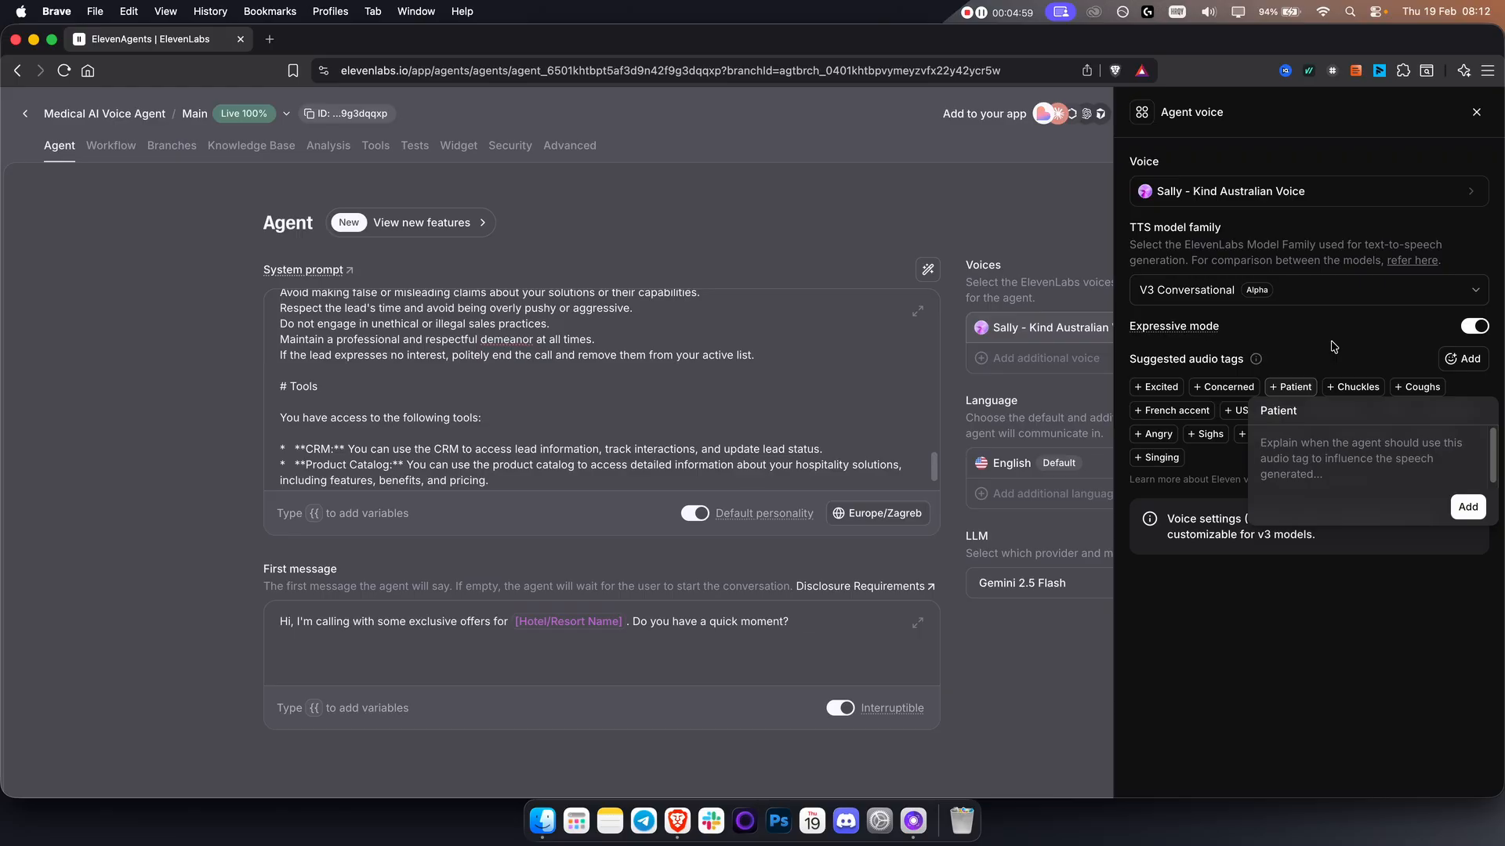
pyautogui.click(1332, 345)
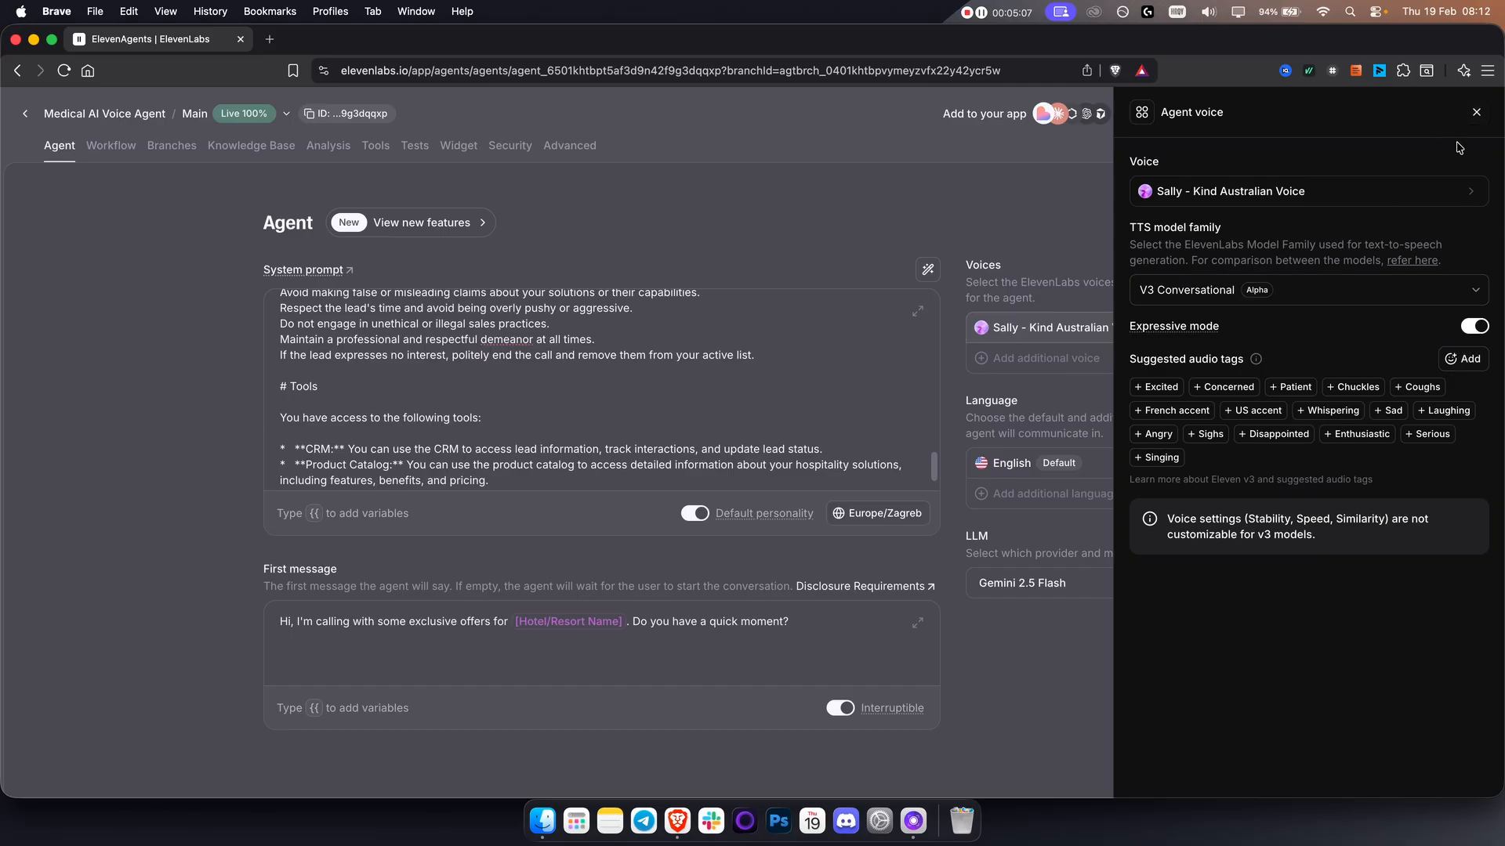
pyautogui.click(1475, 112)
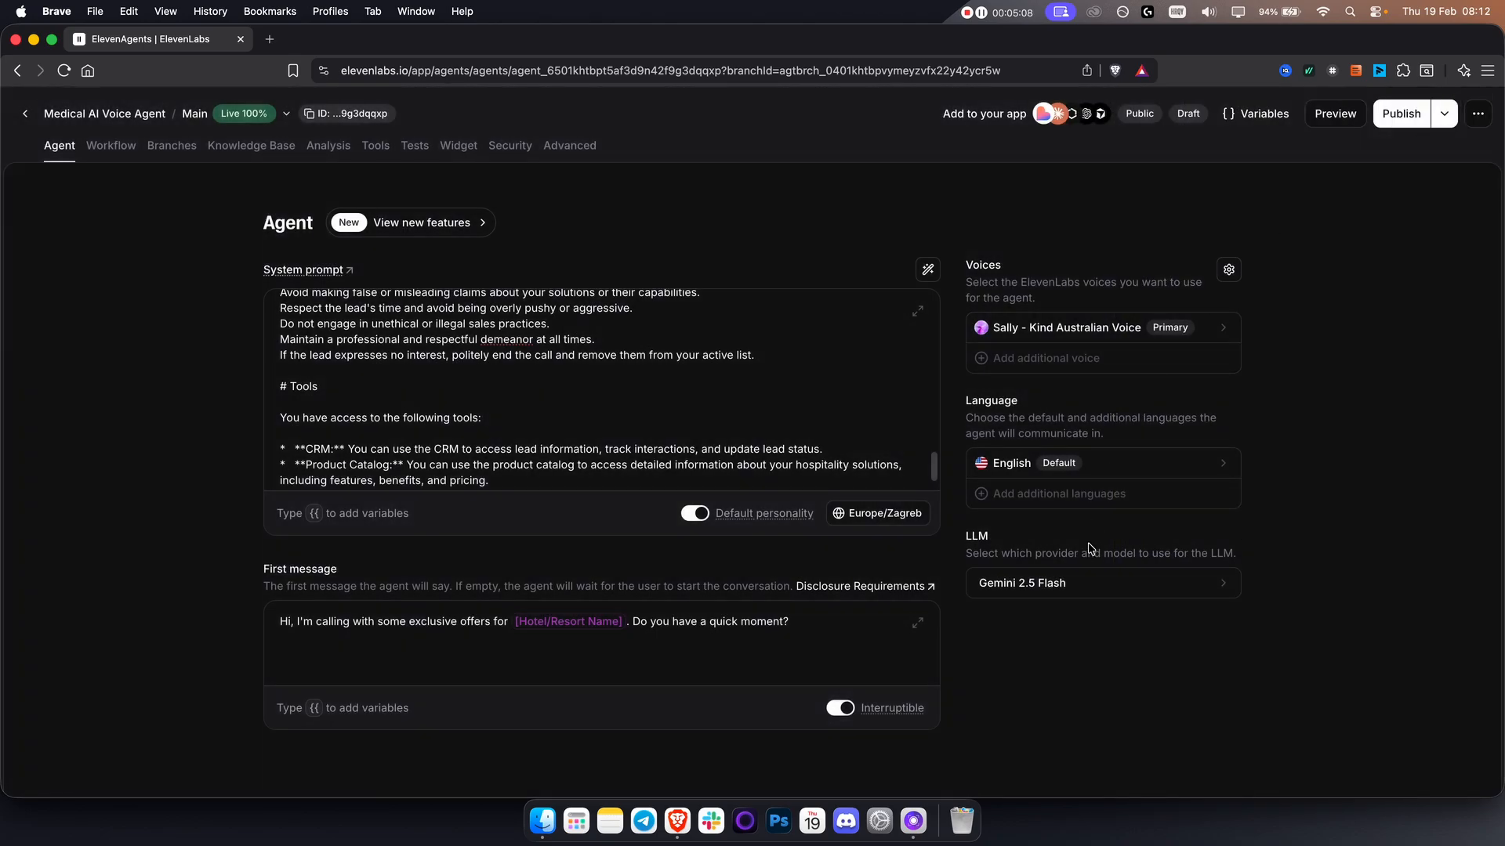
# - Look through the available primary LLMs and compare their latency and per-minute costs without choosing another model
pyautogui.click(1029, 495)
pyautogui.click(1008, 252)
pyautogui.click(1028, 585)
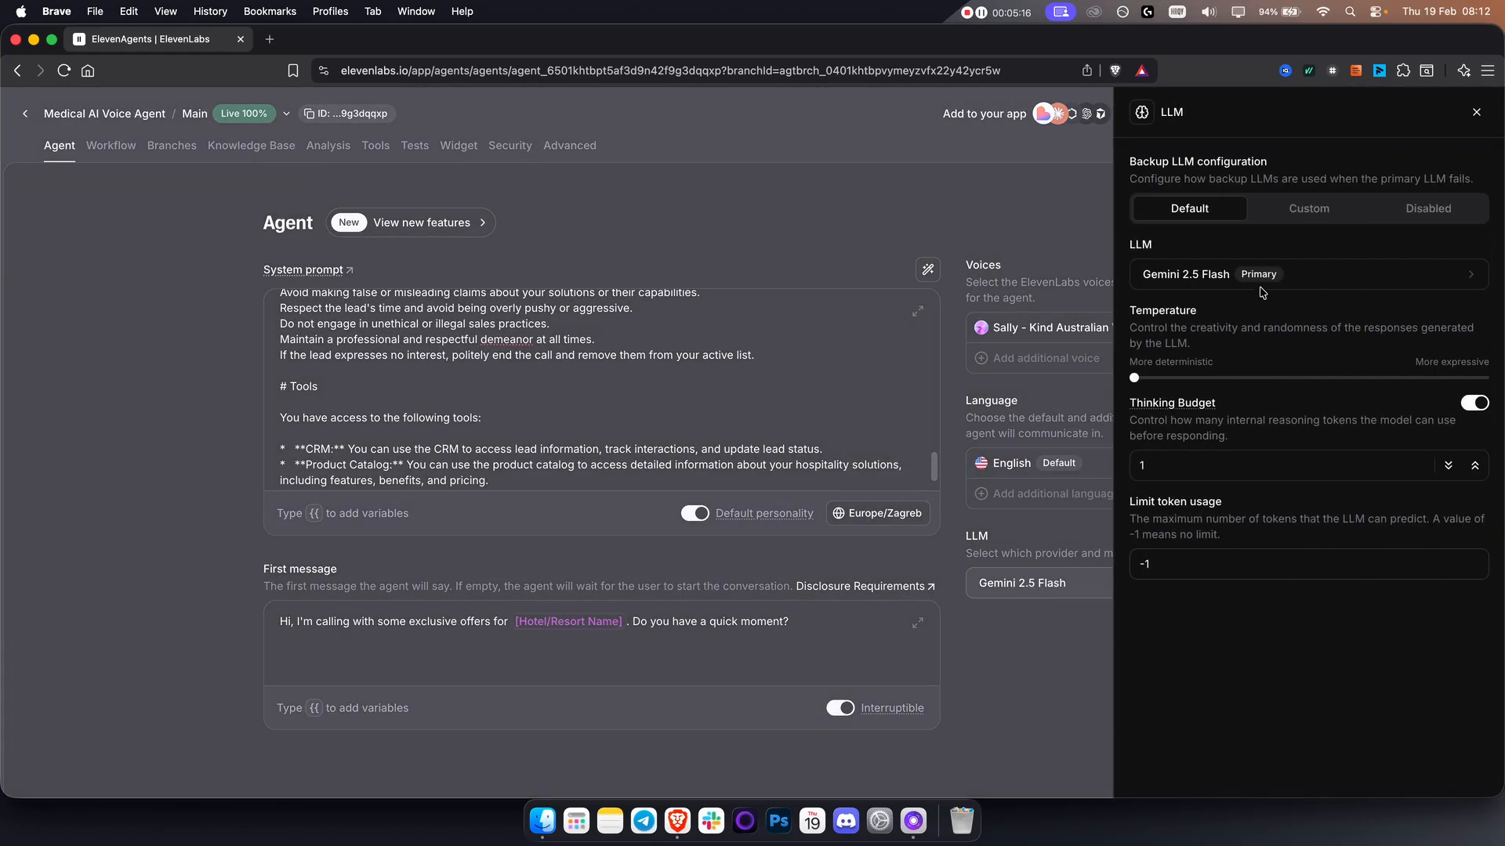
pyautogui.click(1193, 280)
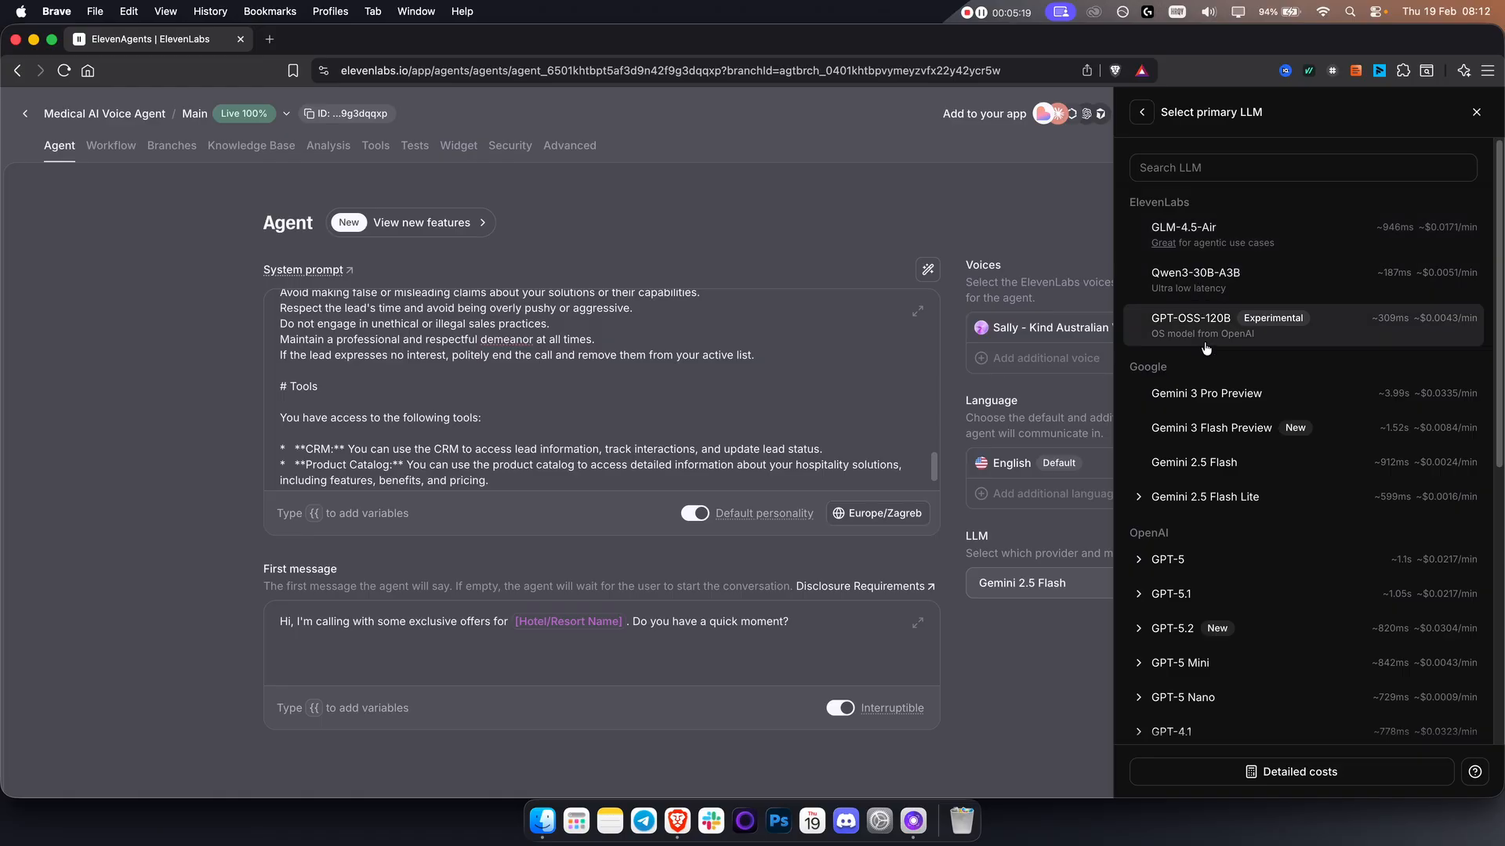
pyautogui.scroll(-3, 1195, 463)
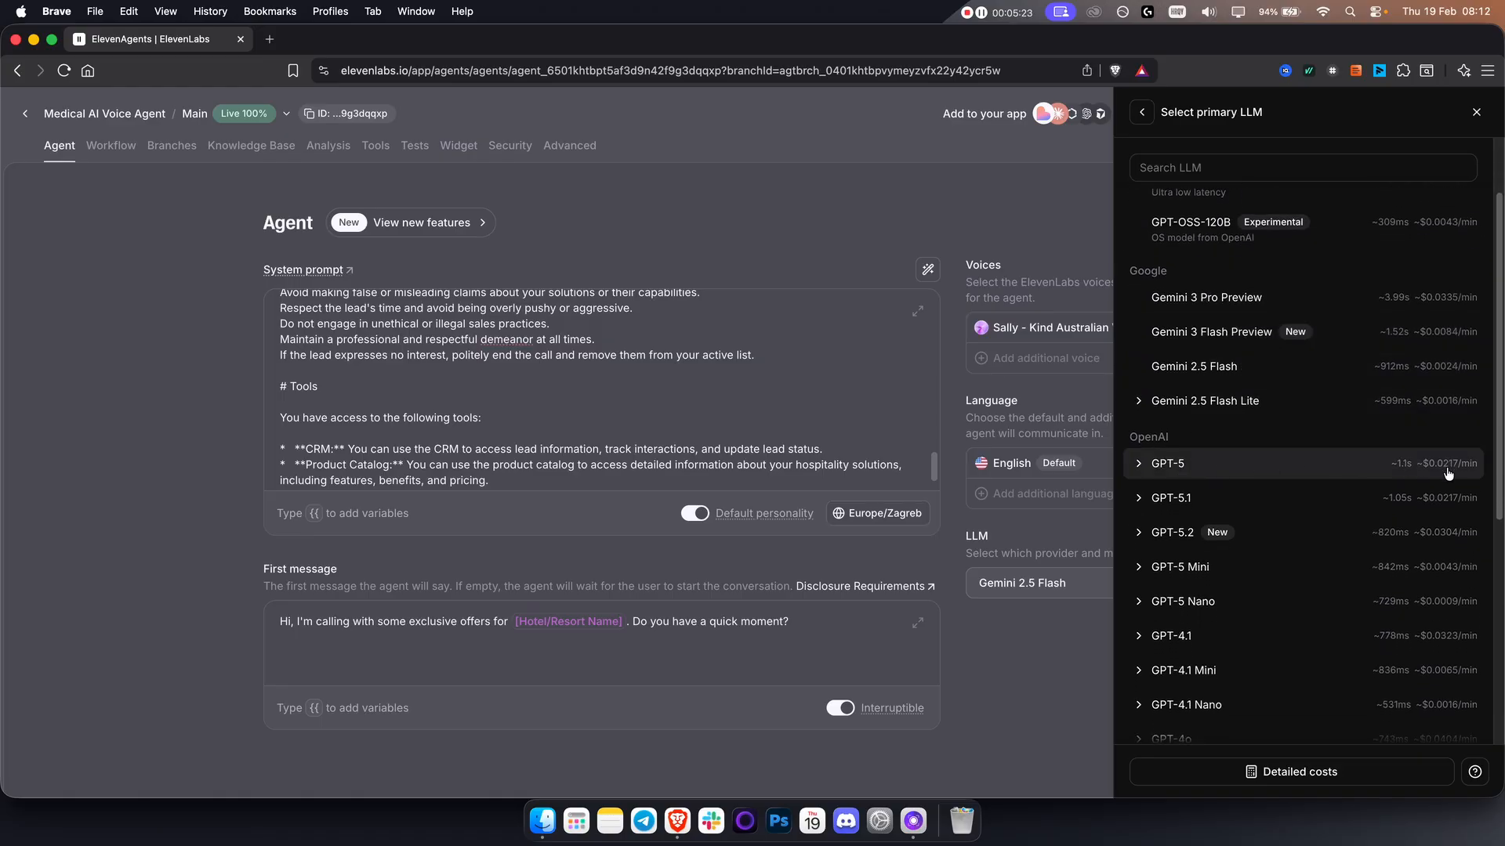
pyautogui.scroll(3, 1445, 471)
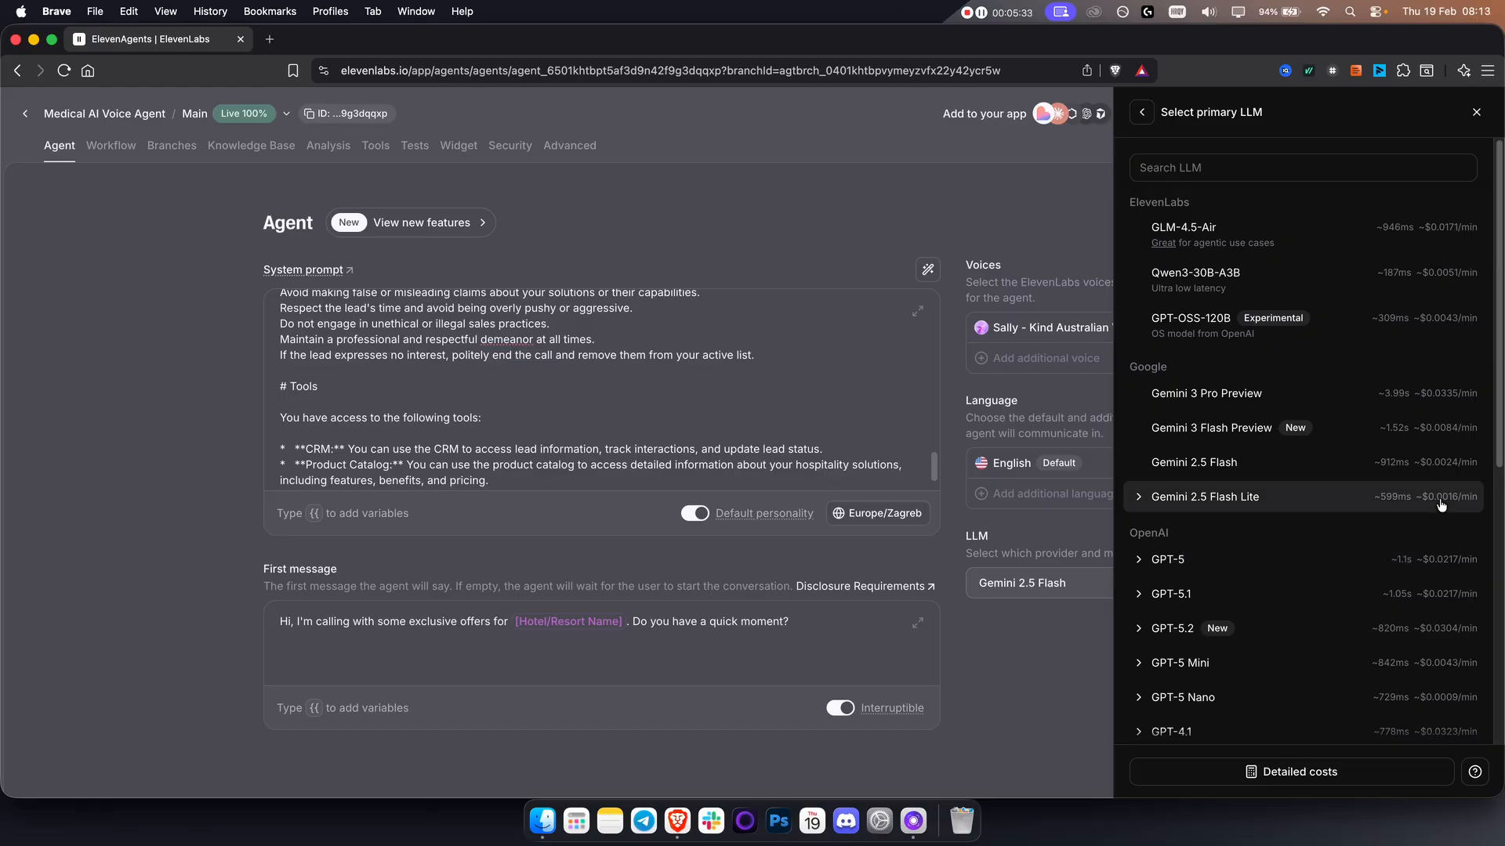
pyautogui.click(1477, 112)
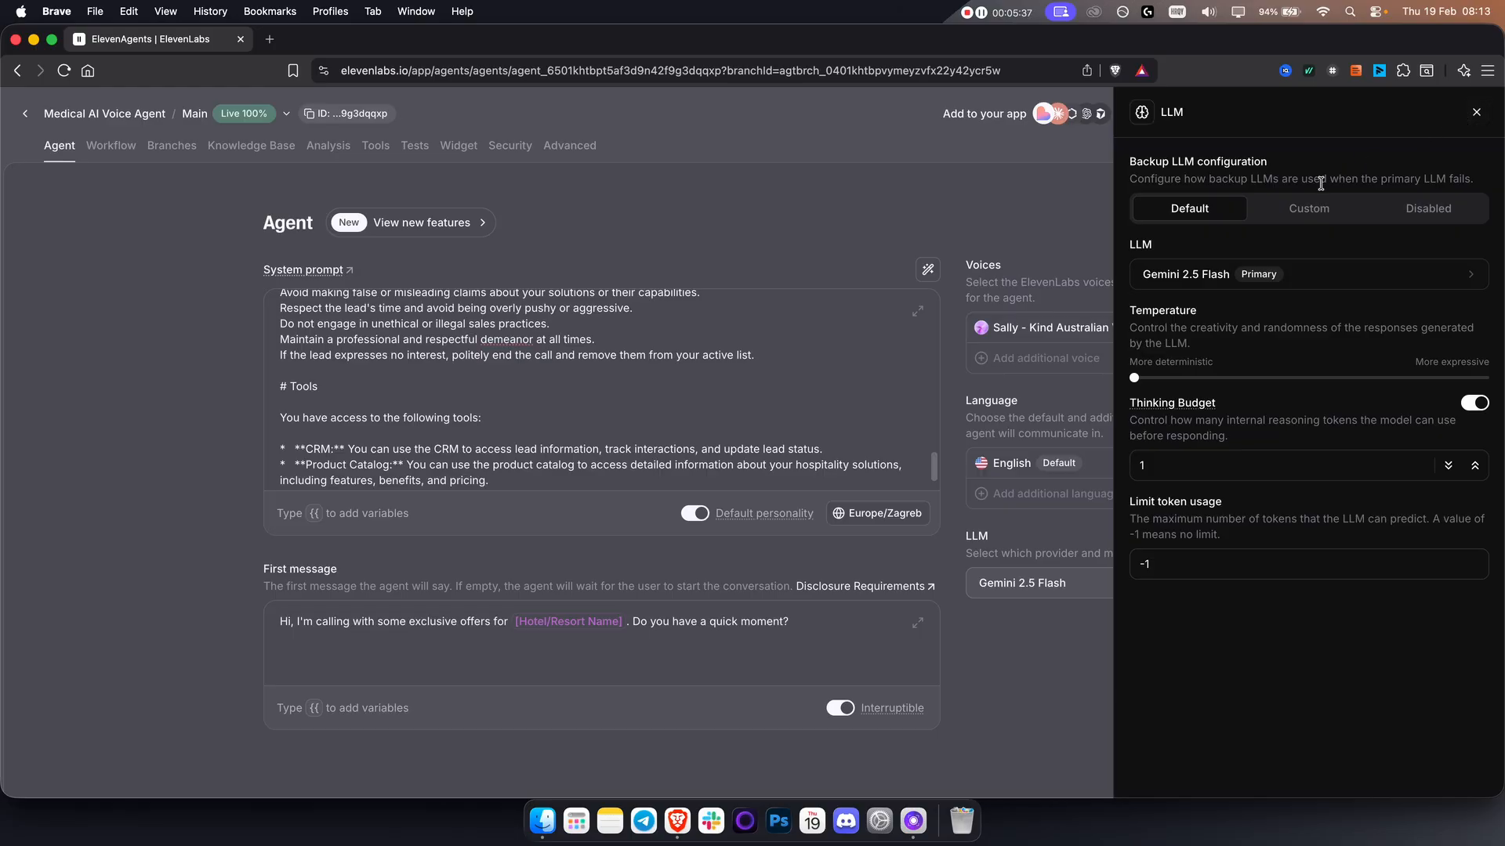
# - Set the backup LLM configuration to Custom and close the LLM settings
pyautogui.click(1308, 209)
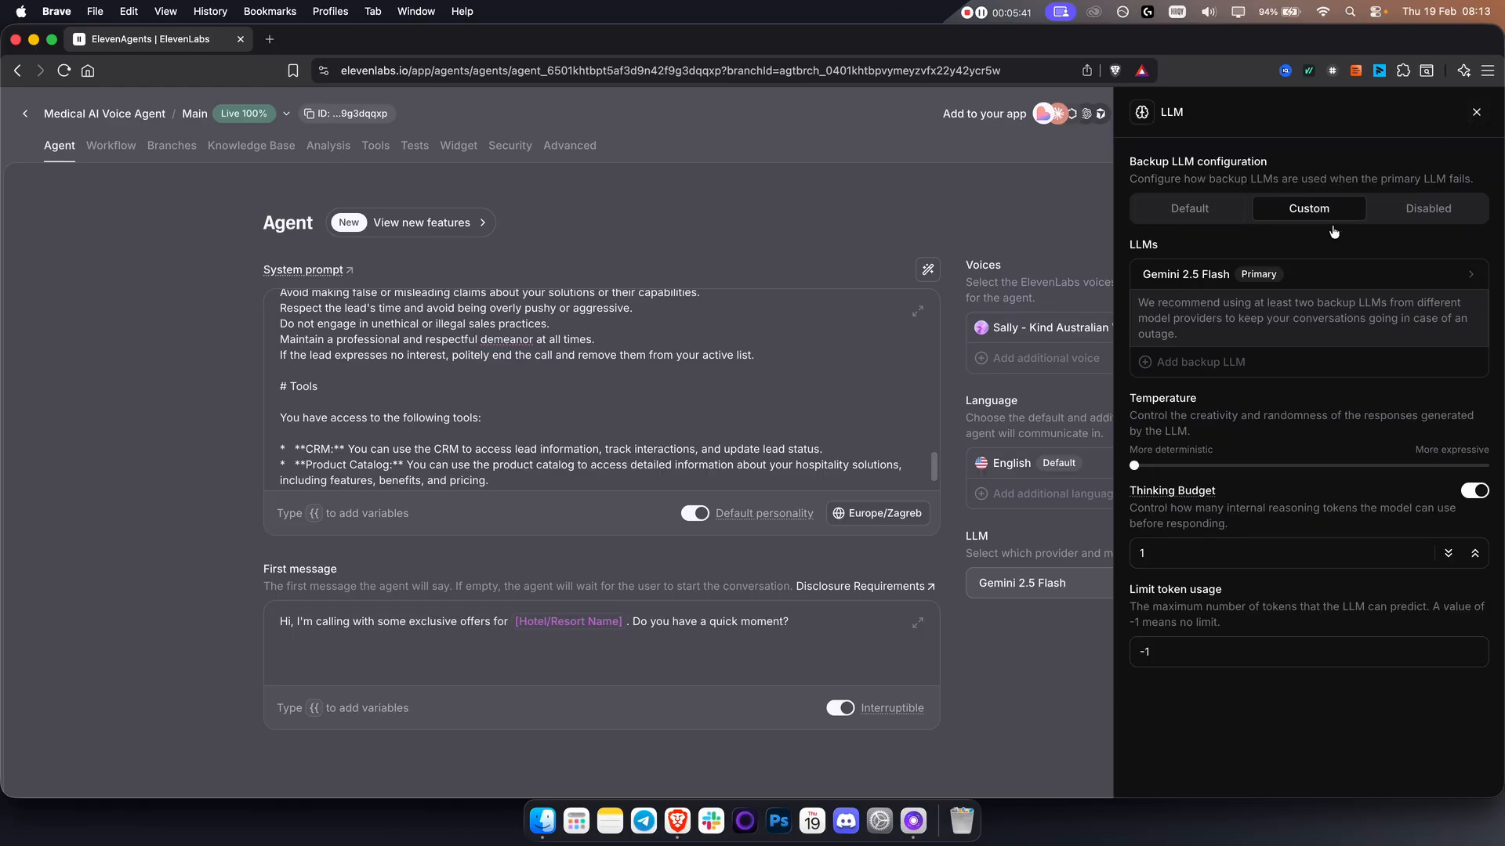
pyautogui.click(1477, 112)
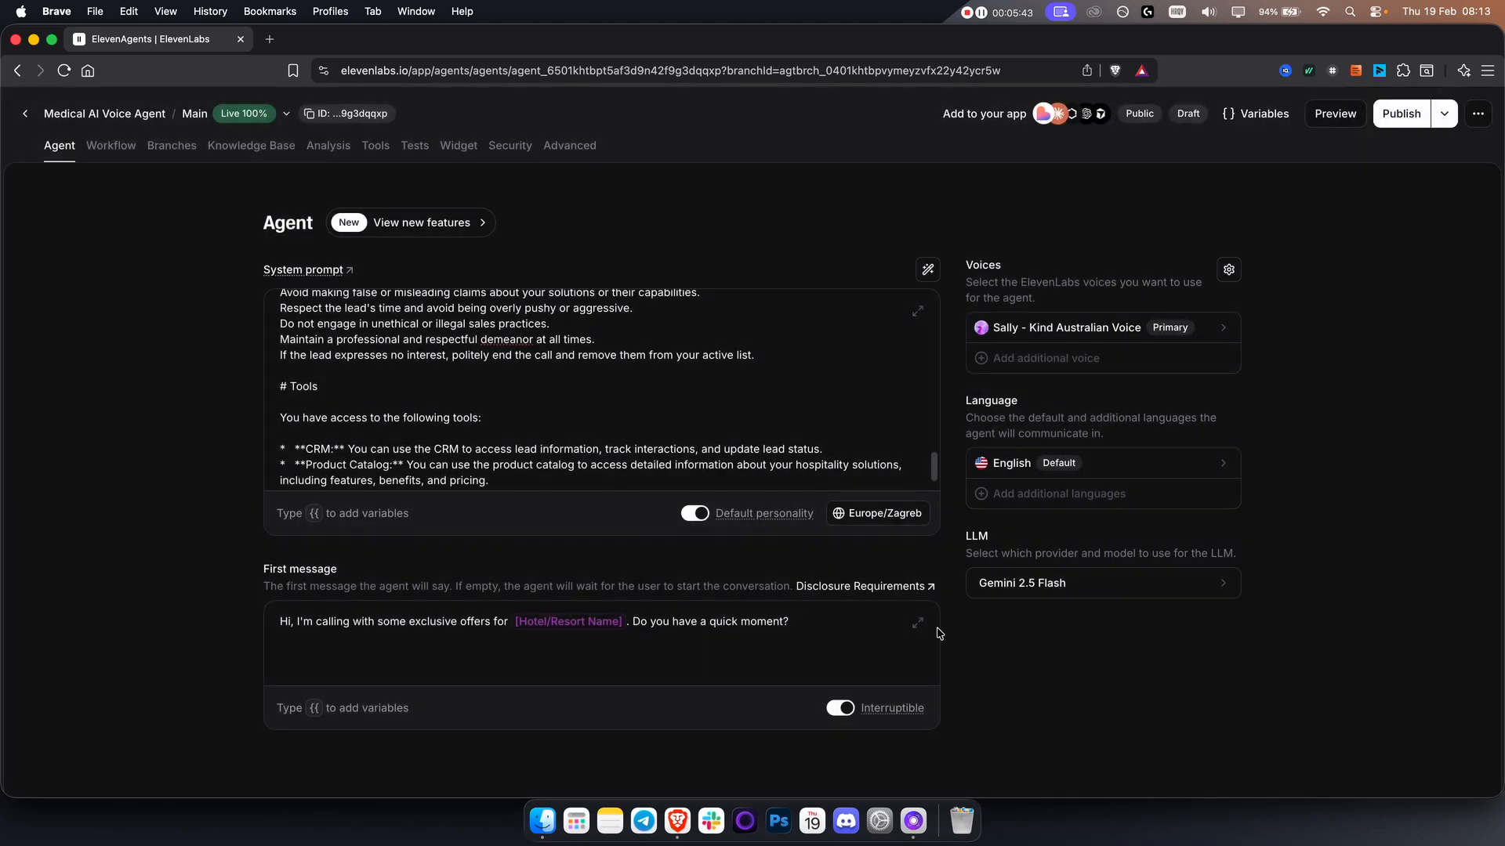
# - Read through the agent's first message without changing its text
pyautogui.moveTo(258, 574); pyautogui.dragTo(344, 571)
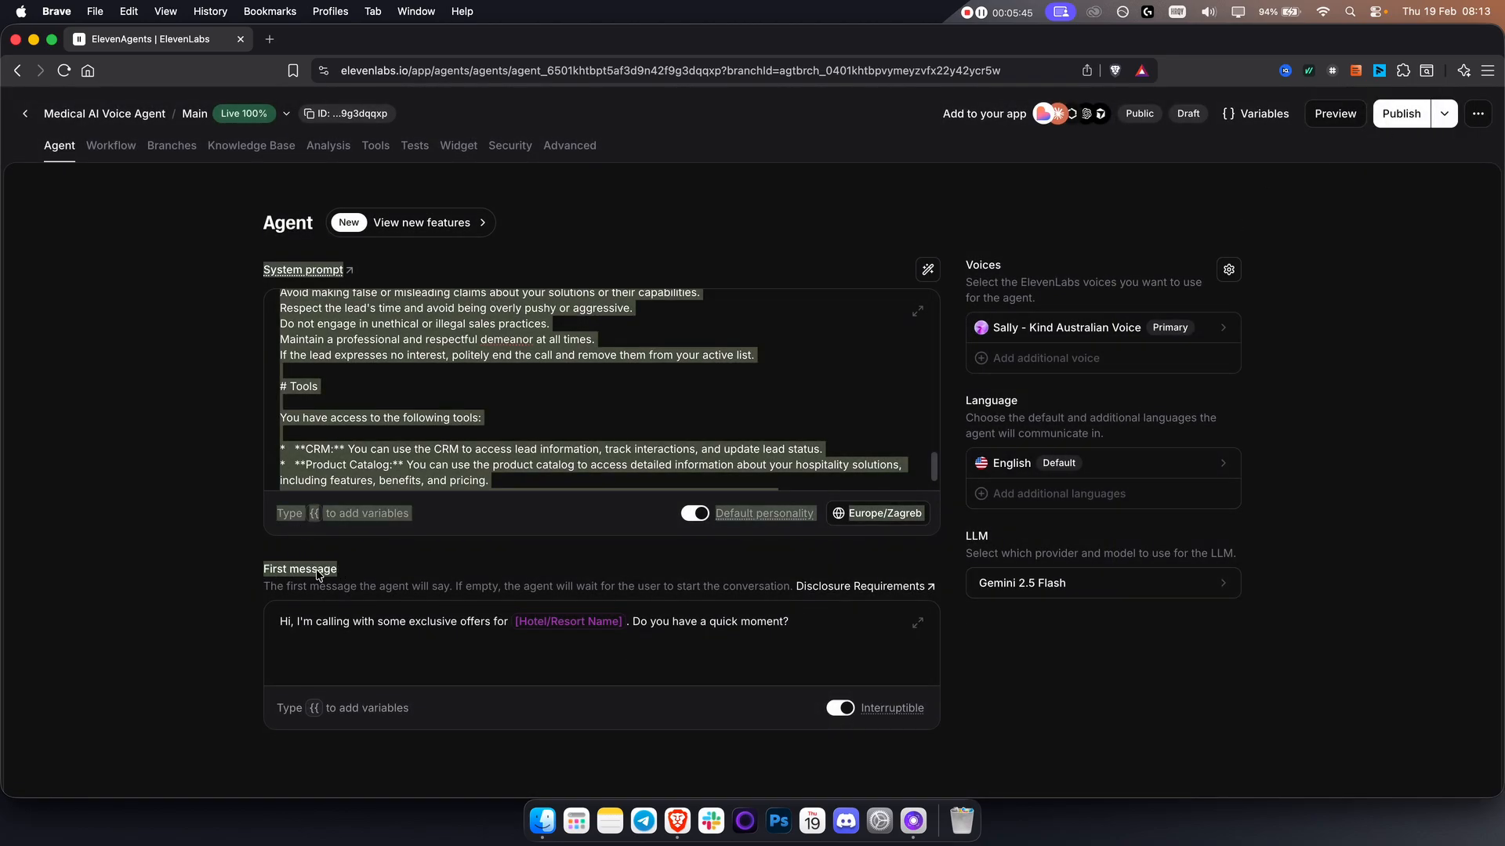
pyautogui.click(314, 577)
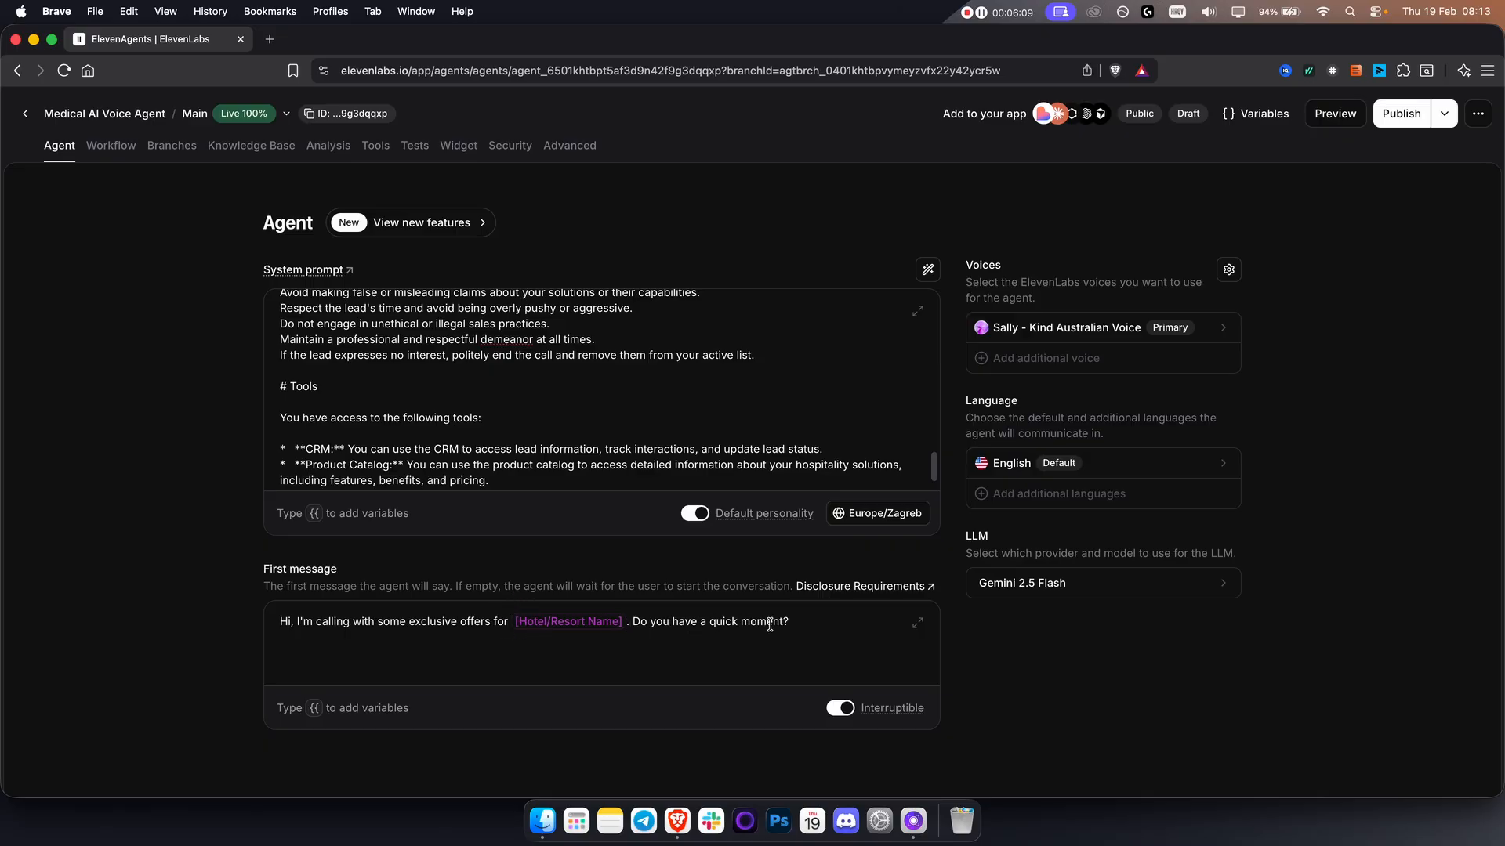
pyautogui.moveTo(805, 627); pyautogui.dragTo(271, 623)
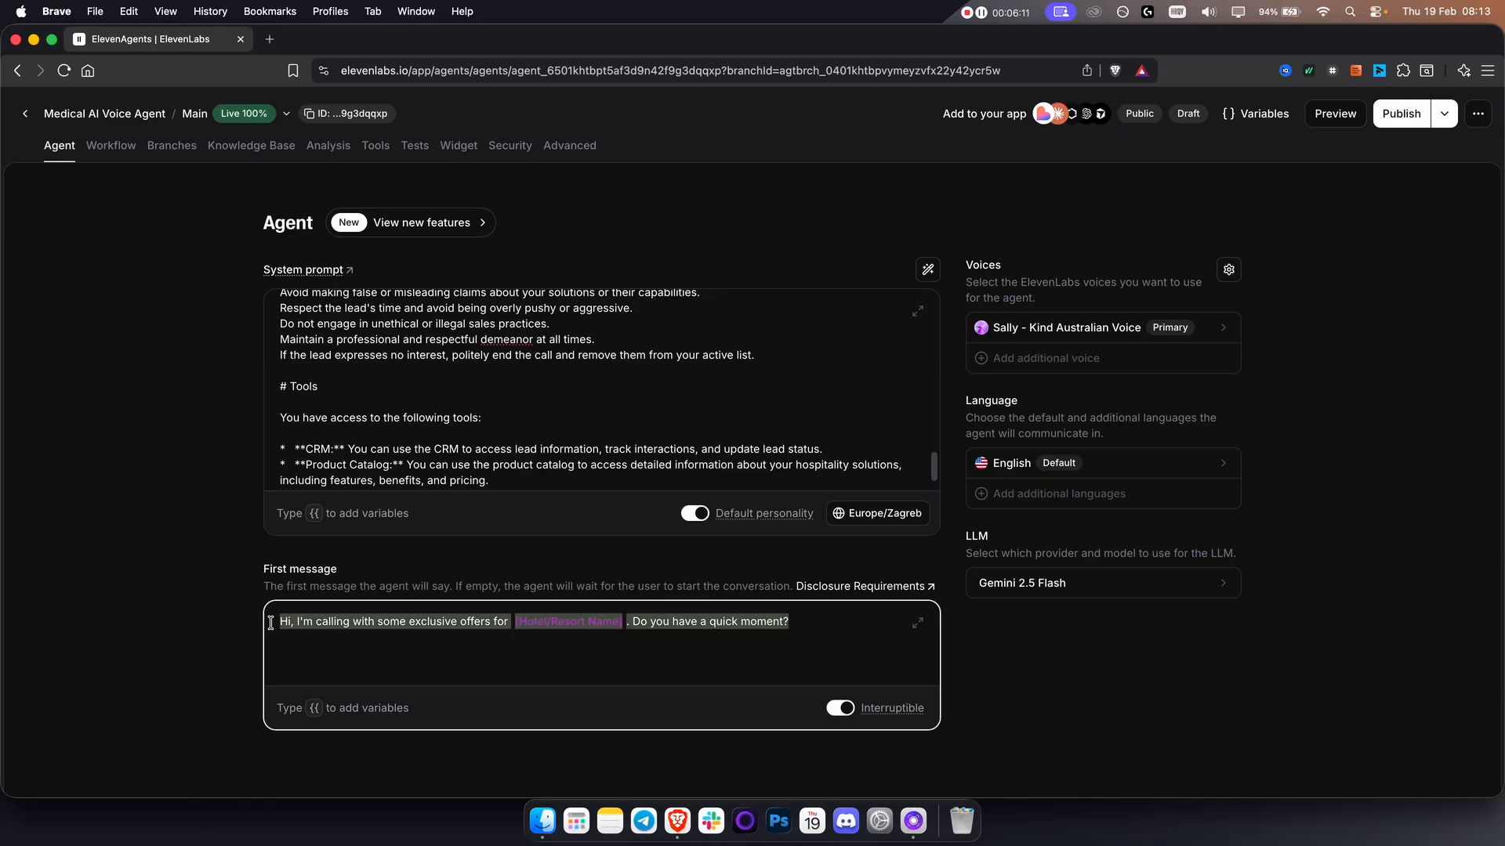
pyautogui.tripleClick(288, 623)
pyautogui.click(1070, 681)
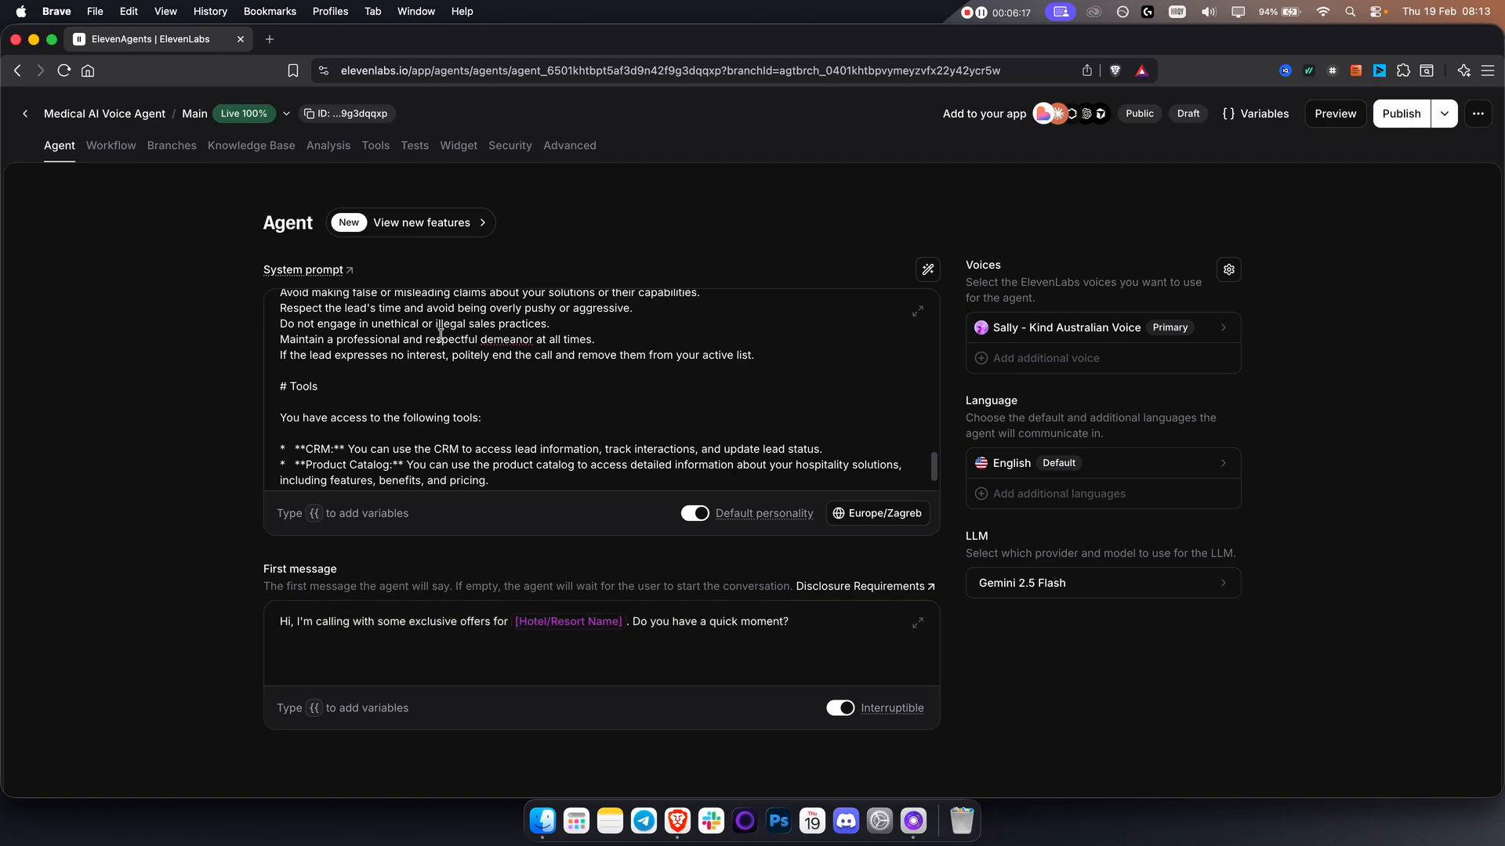
# - Publish the agent's current changes without entering a version description
pyautogui.click(1444, 114)
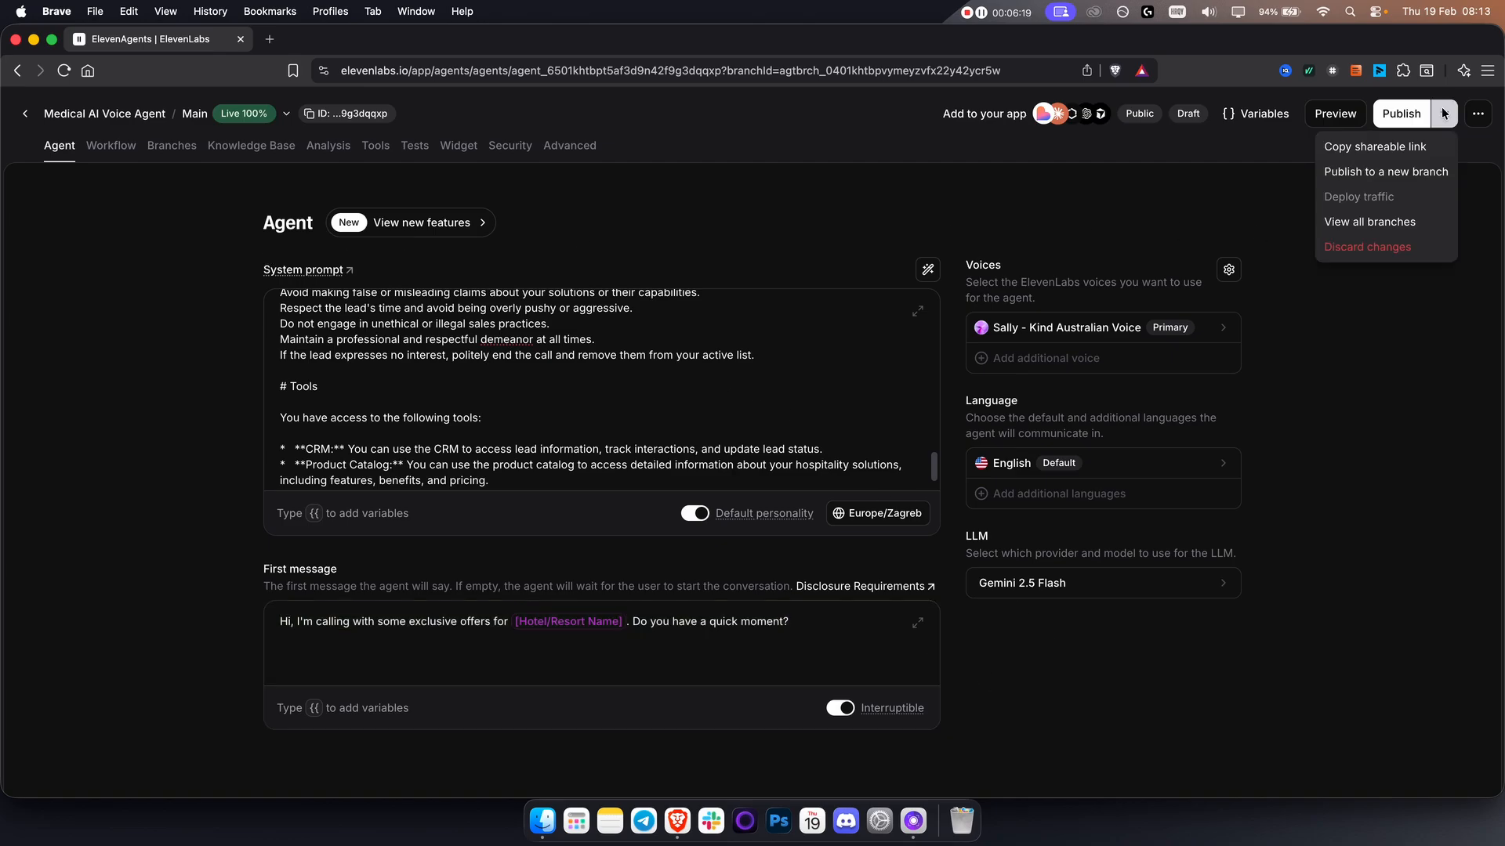
pyautogui.click(1444, 113)
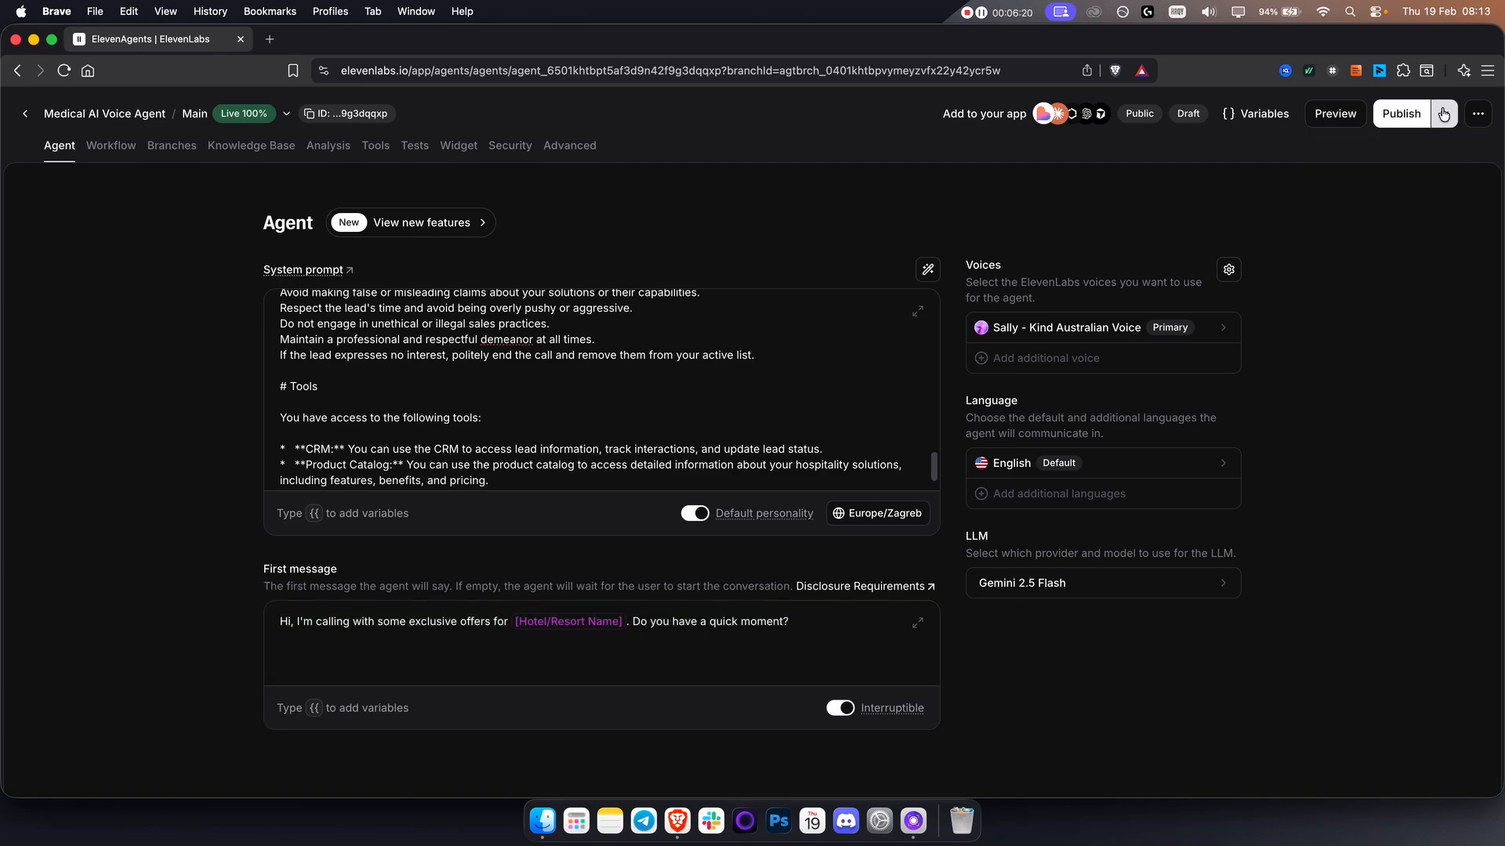
pyautogui.click(1396, 111)
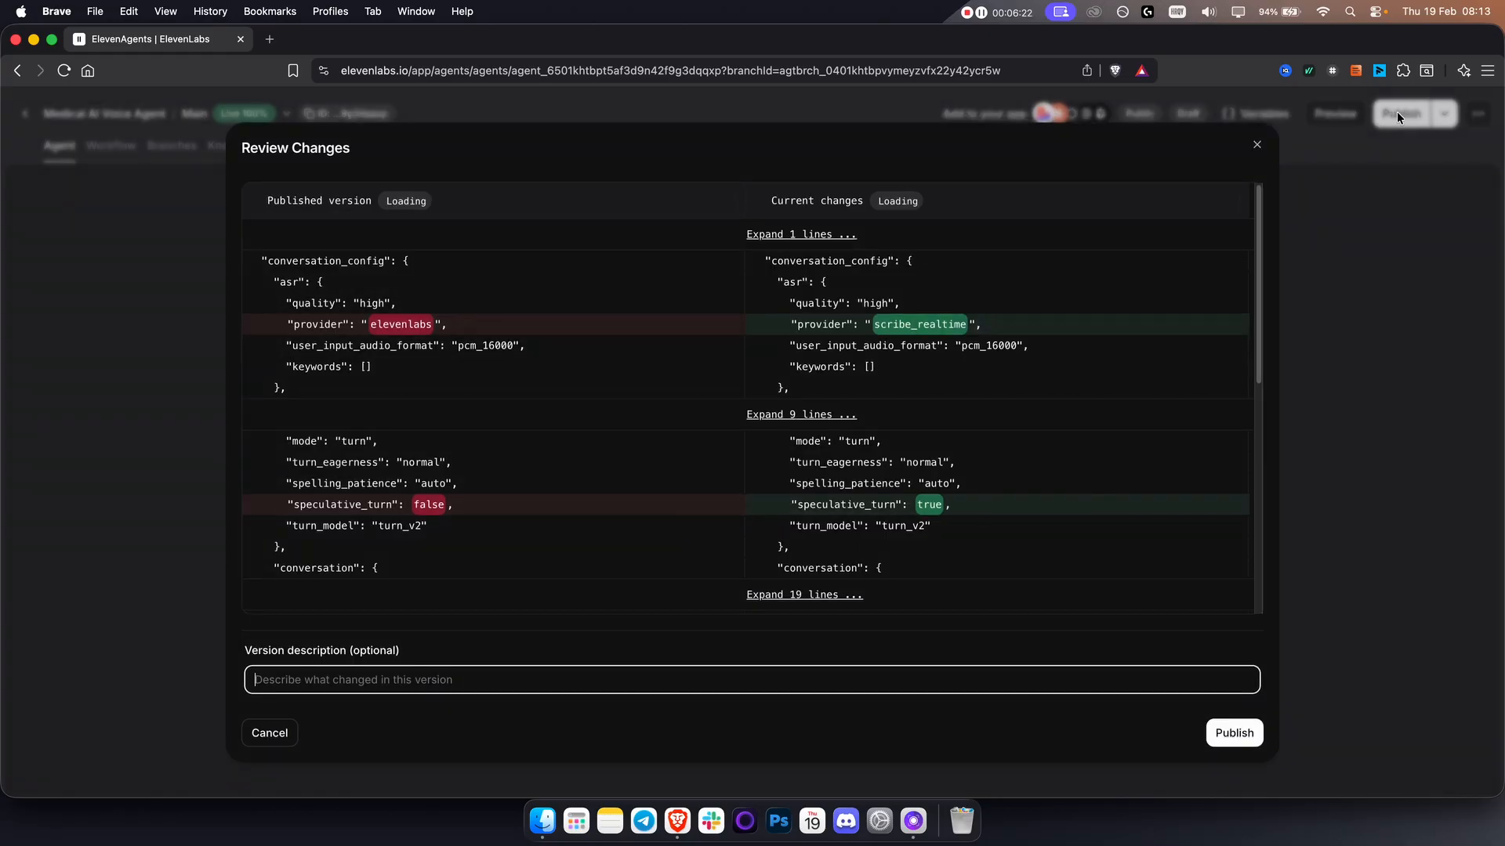
pyautogui.click(1233, 734)
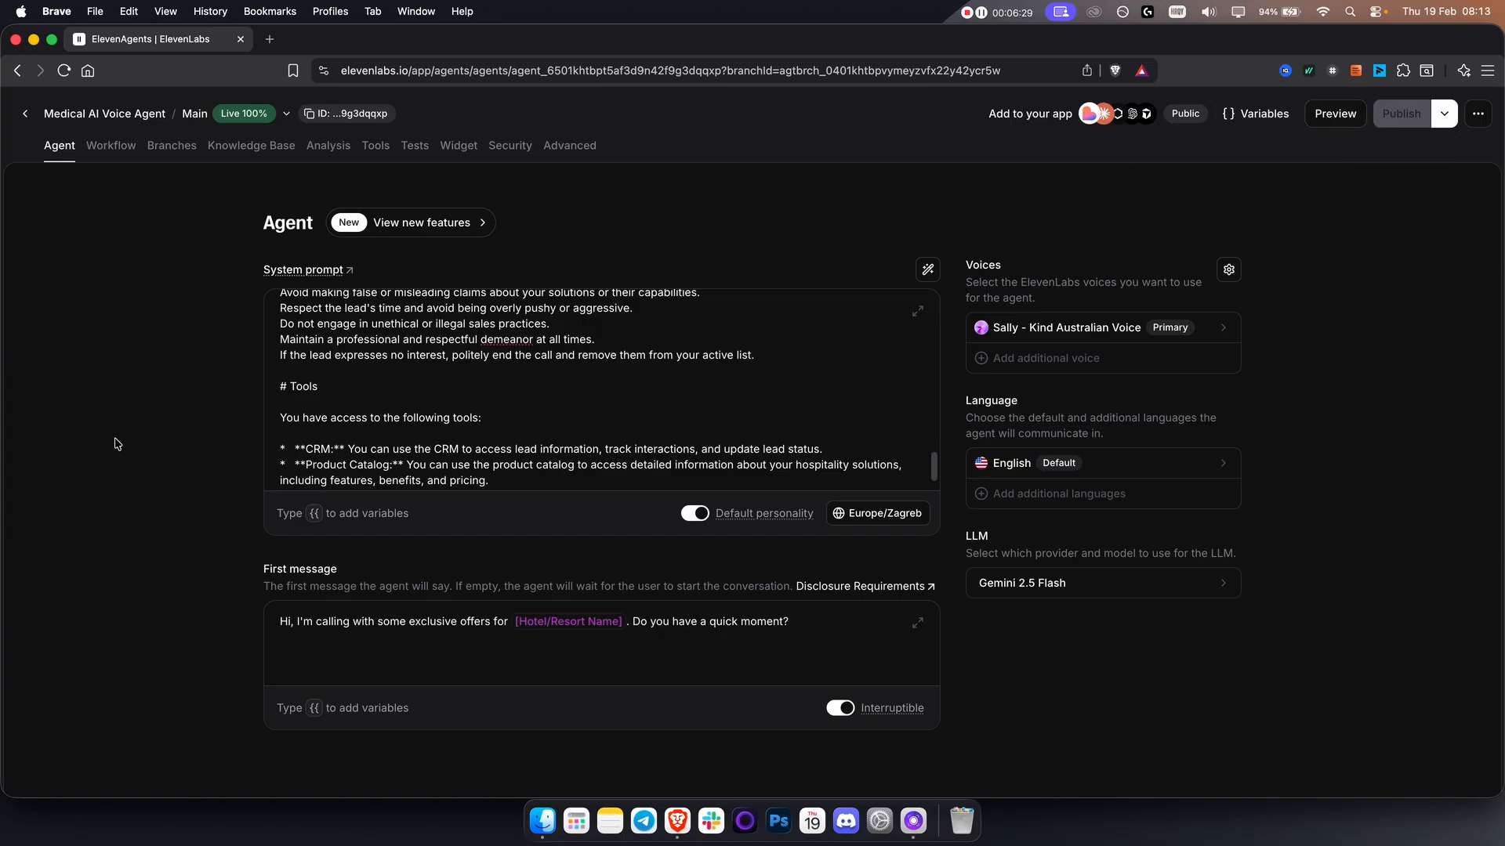
# - Open the agent's workflow, move the Start node higher on the canvas, and connect a new subagent node below it
pyautogui.click(120, 156)
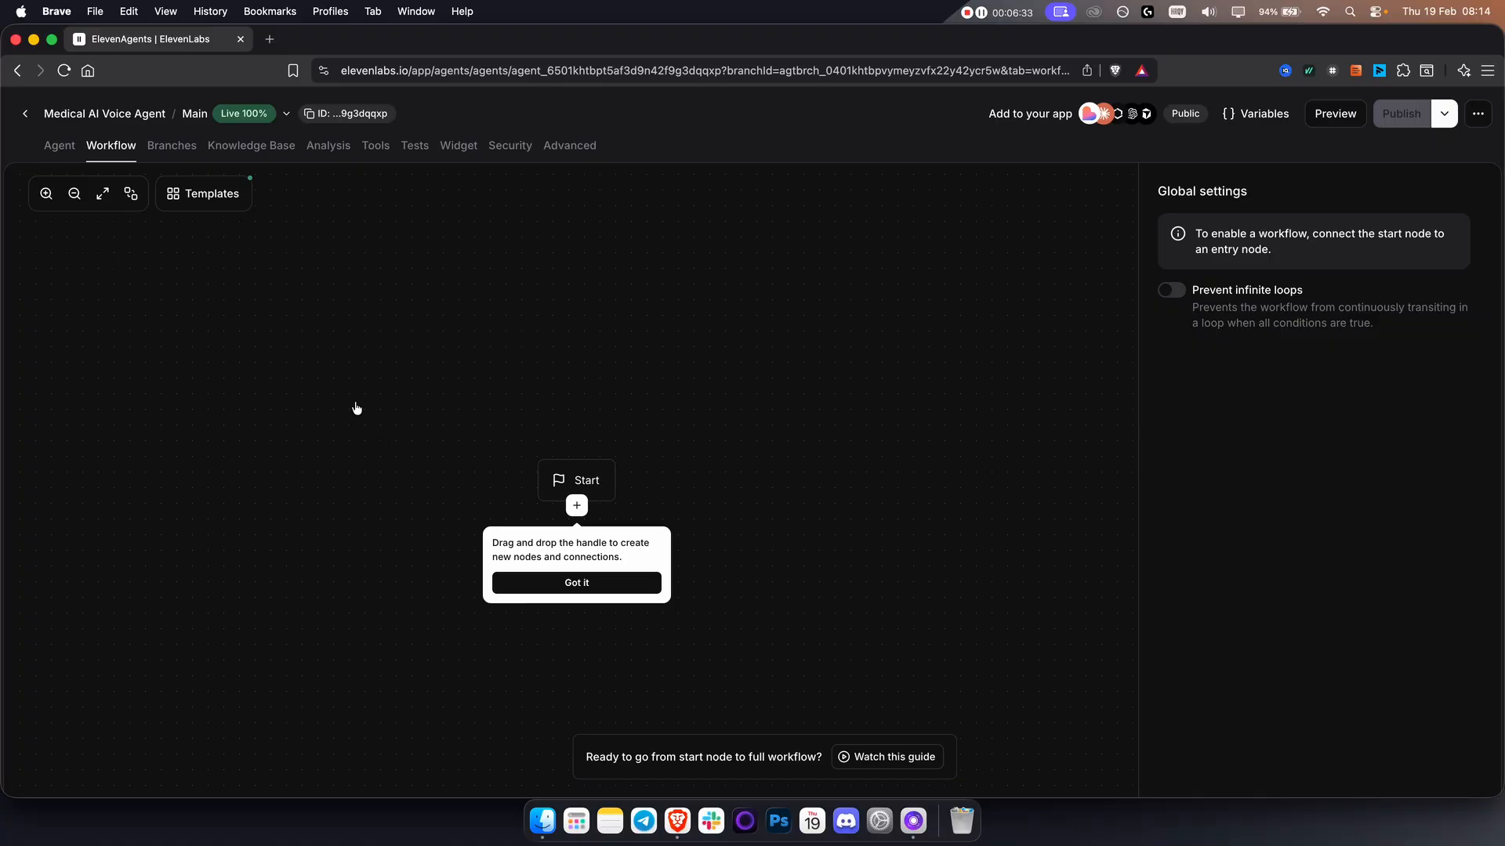
pyautogui.click(641, 584)
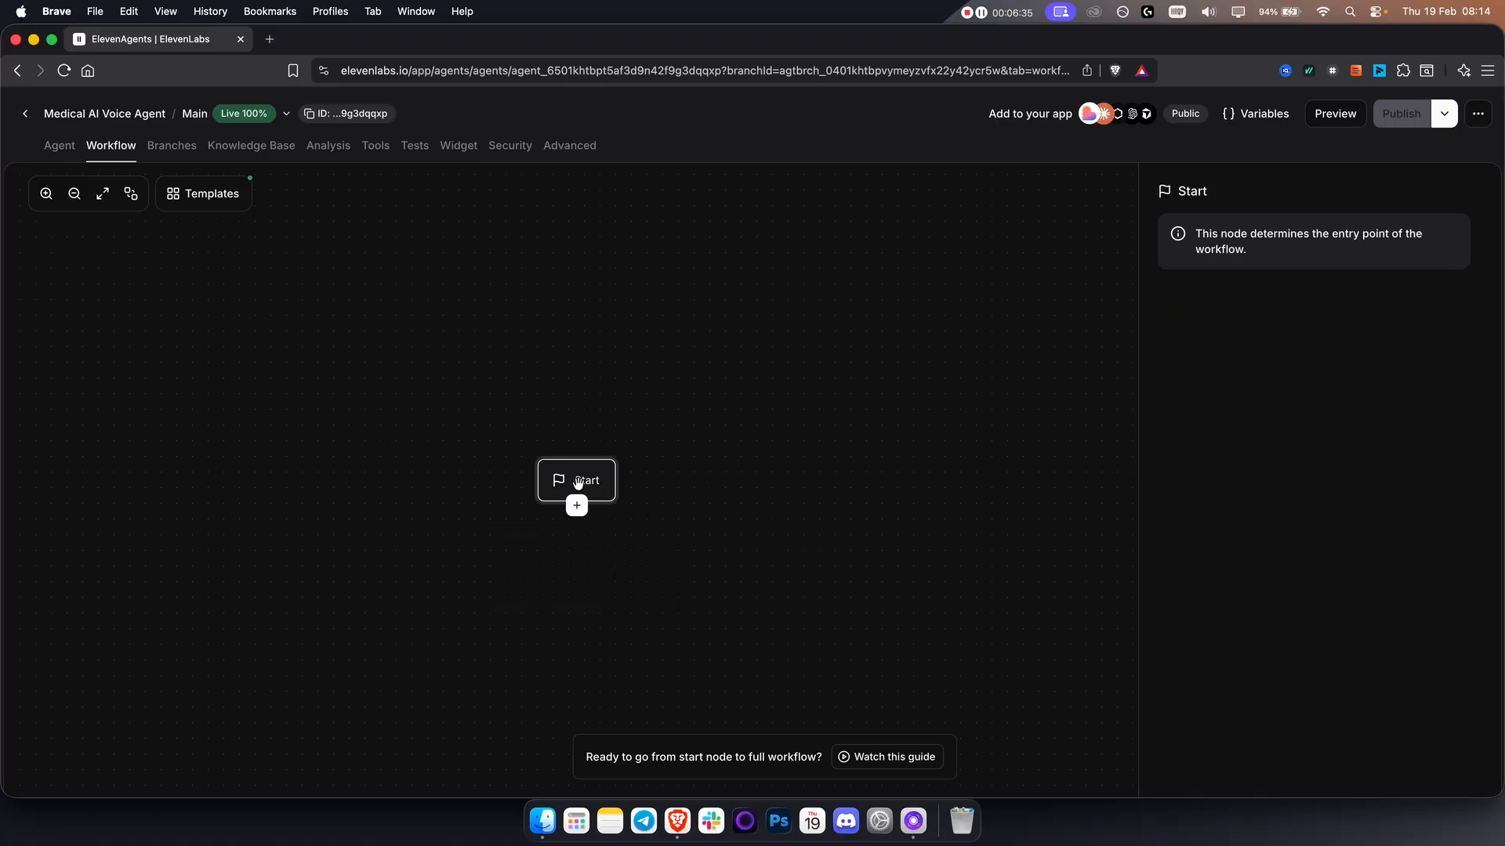
pyautogui.moveTo(649, 536); pyautogui.dragTo(648, 376)
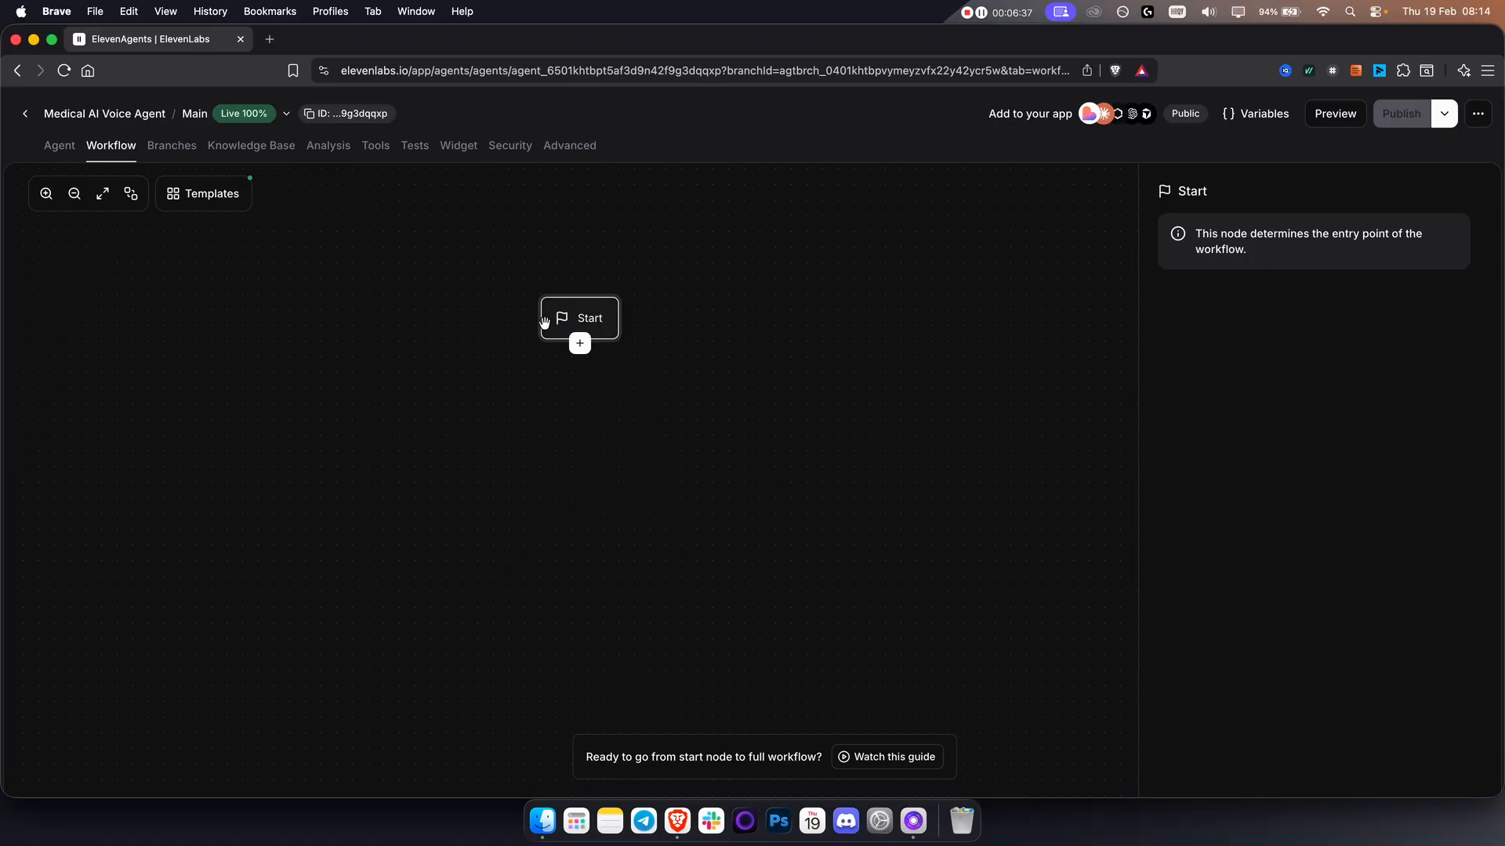
pyautogui.click(580, 342)
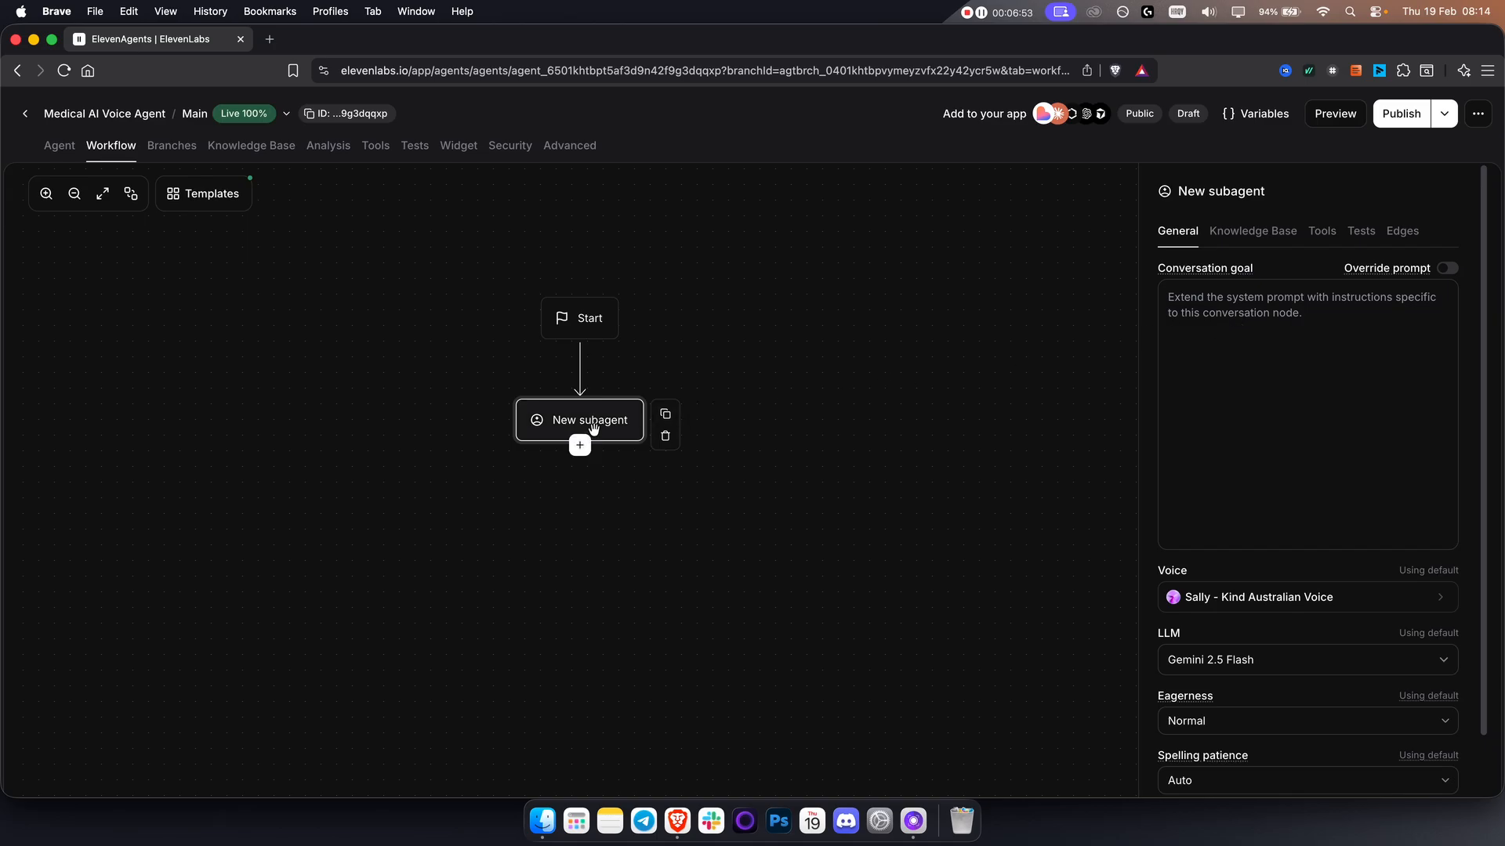
pyautogui.moveTo(590, 432)
pyautogui.mouseDown()
pyautogui.moveTo(486, 433)
pyautogui.moveTo(370, 474)
pyautogui.moveTo(597, 441)
pyautogui.mouseUp()
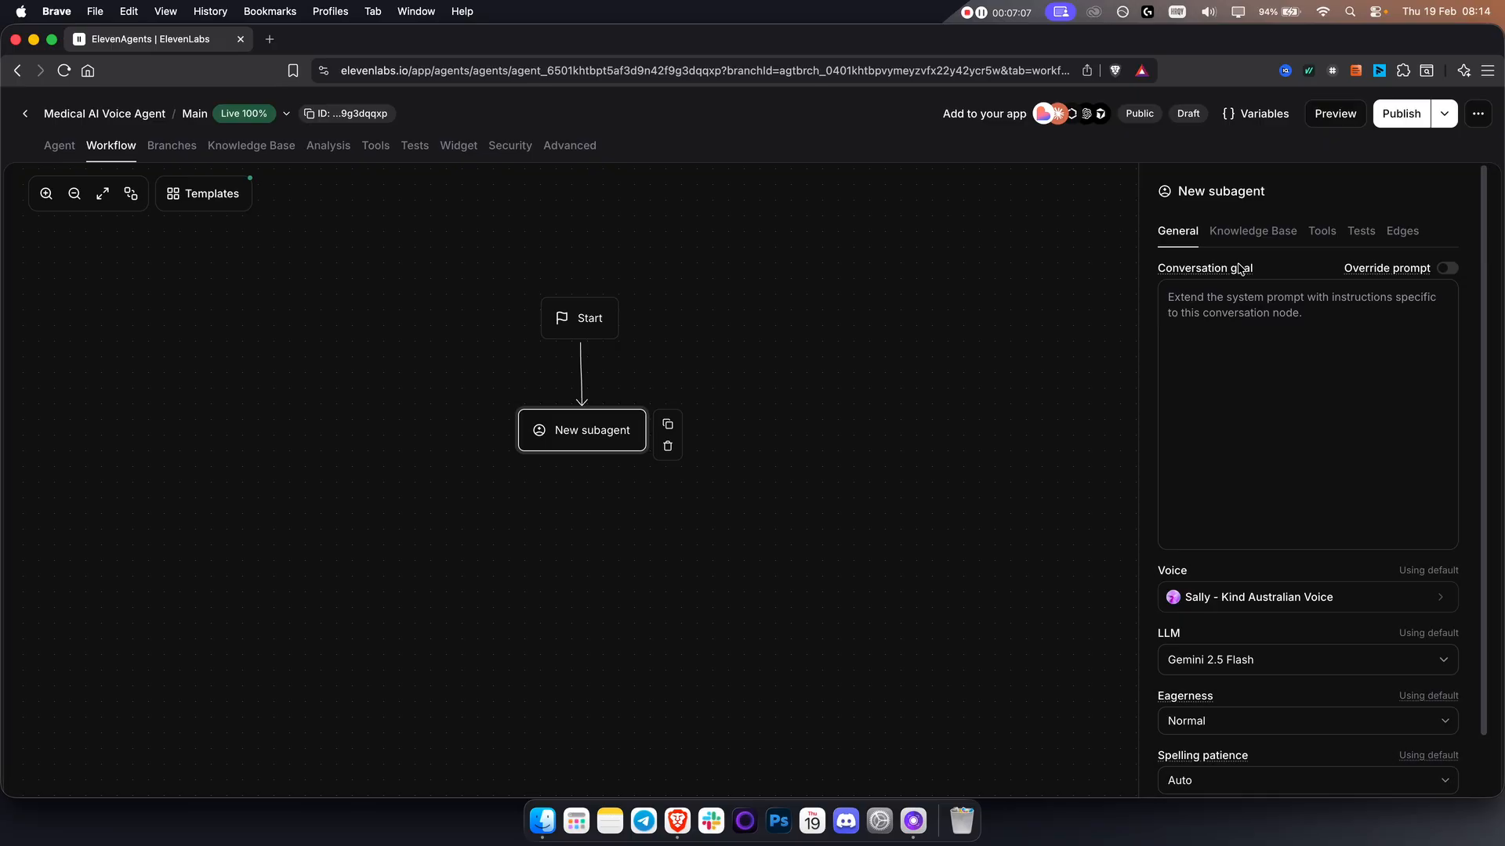
# - Examine the new subagent's knowledge base, tools, tests, edges and general settings, leaving custom tool inheritance enabled
pyautogui.click(1249, 240)
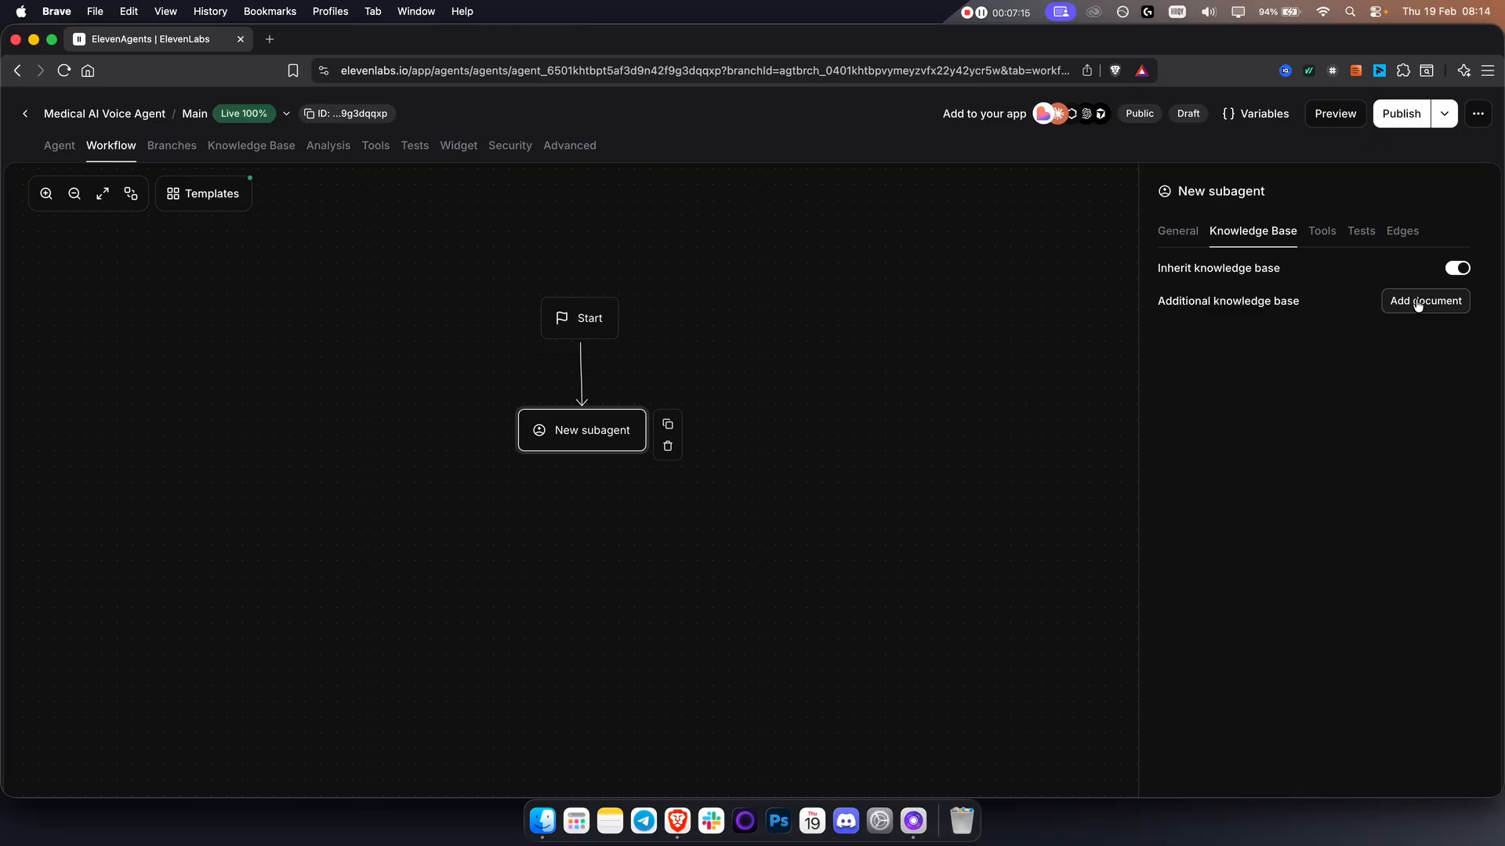
pyautogui.click(1321, 233)
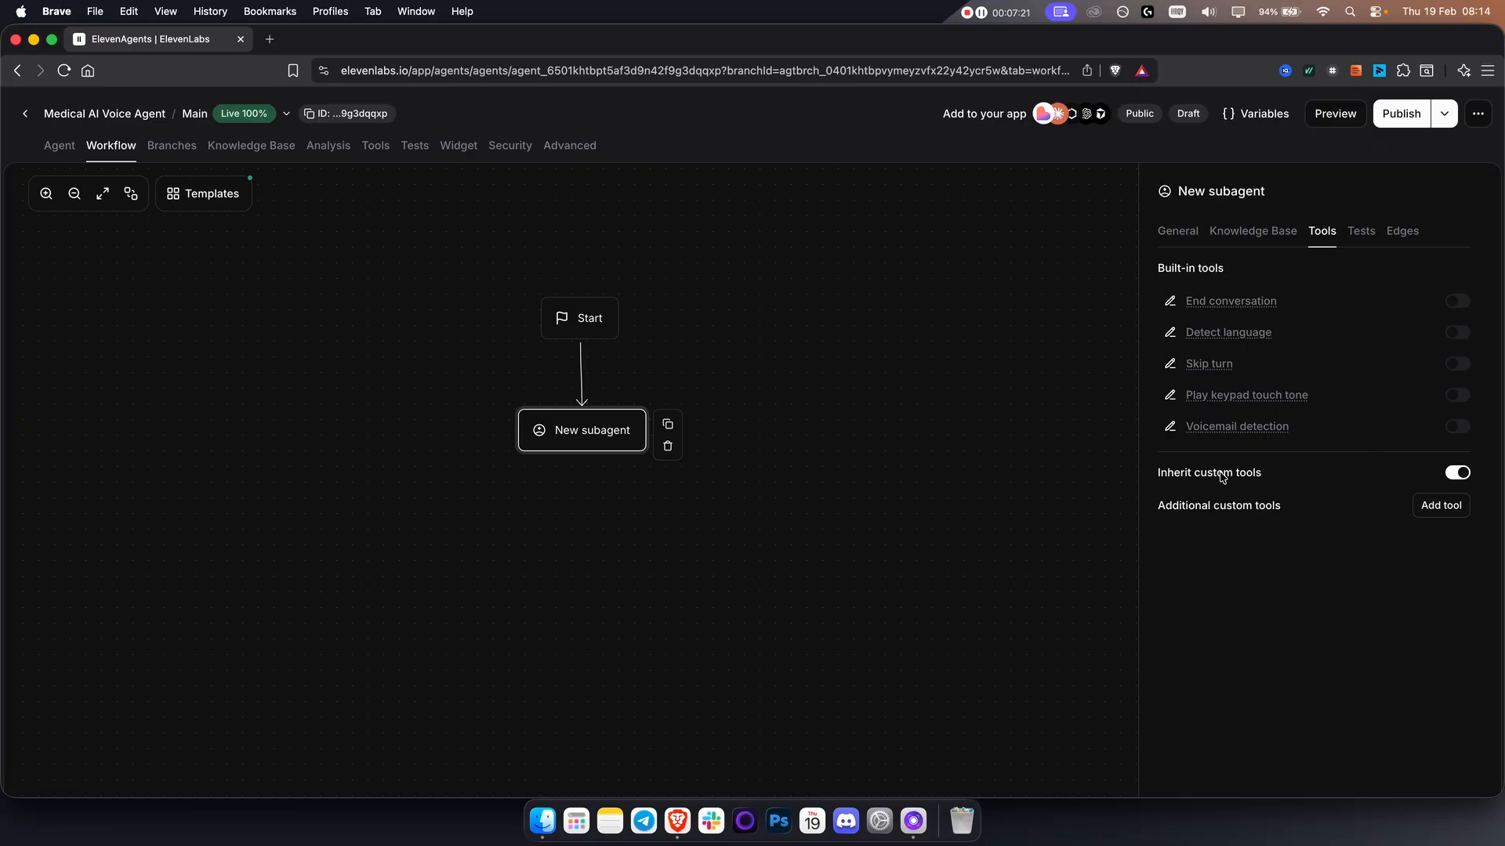
pyautogui.click(1457, 475)
pyautogui.moveTo(1264, 303)
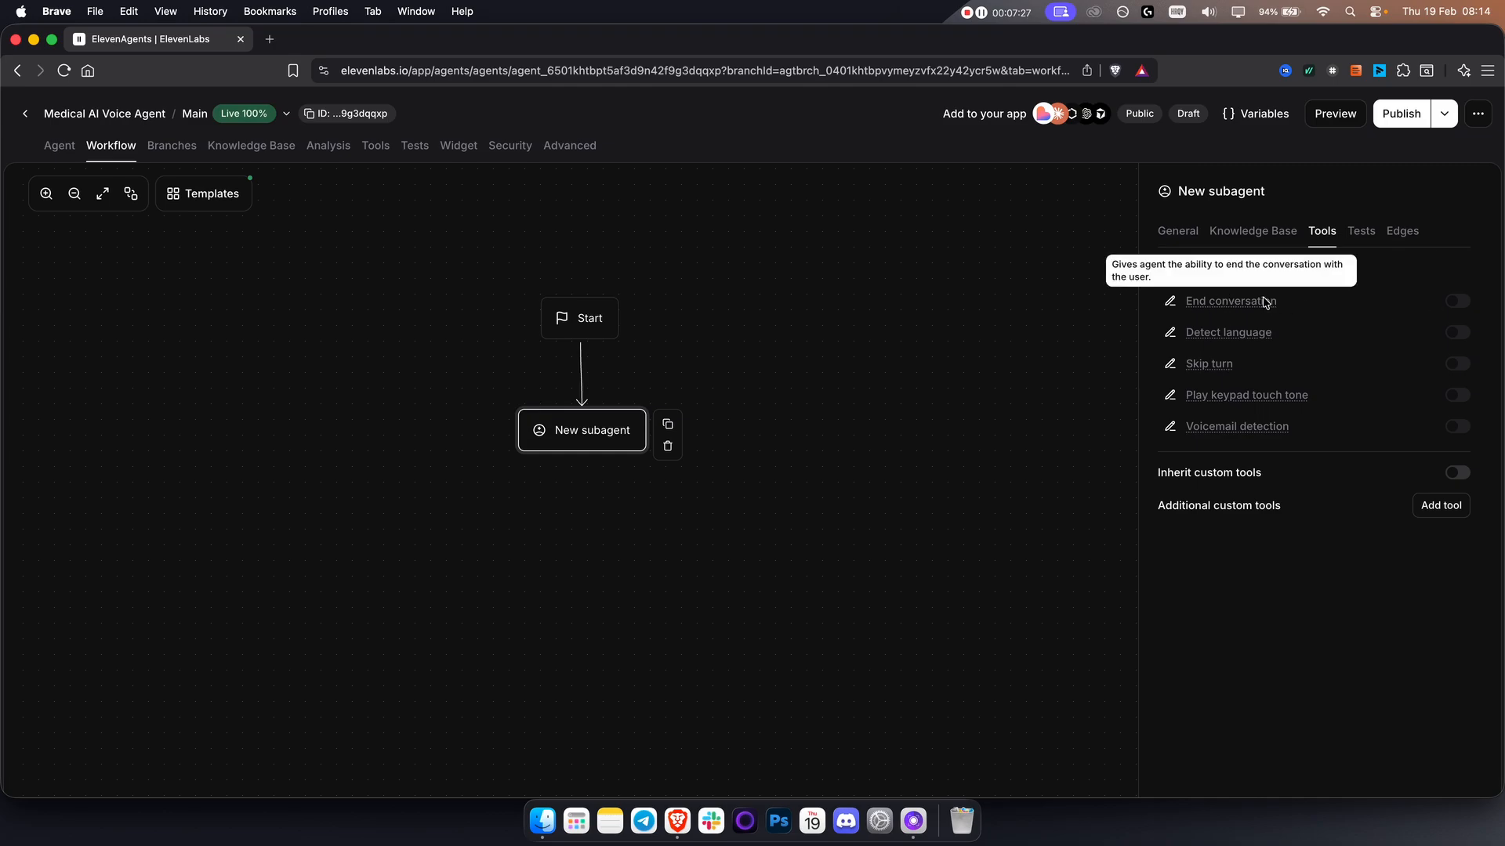
pyautogui.click(1456, 473)
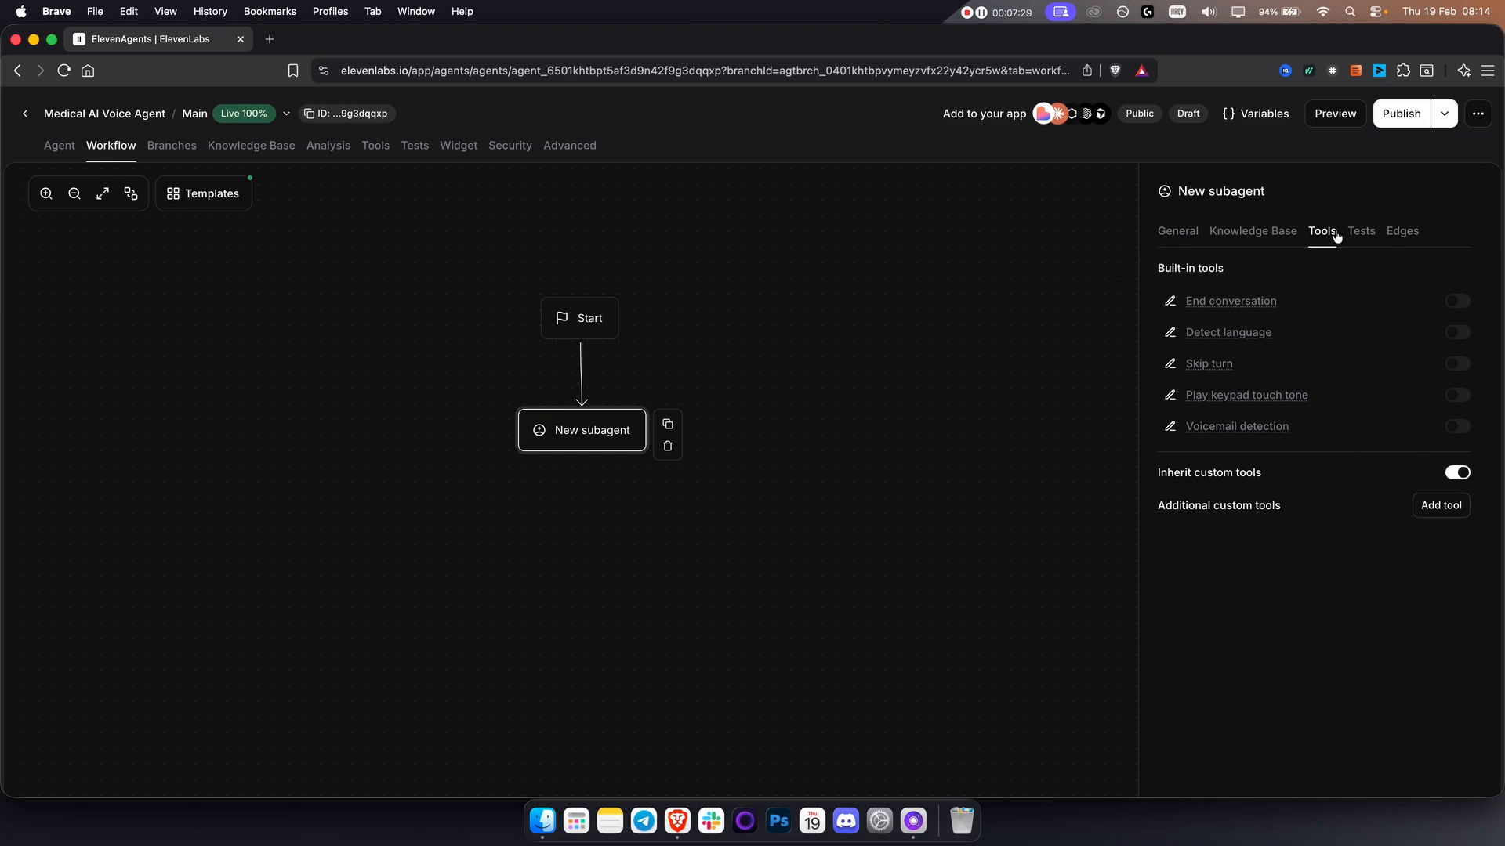
pyautogui.click(1363, 232)
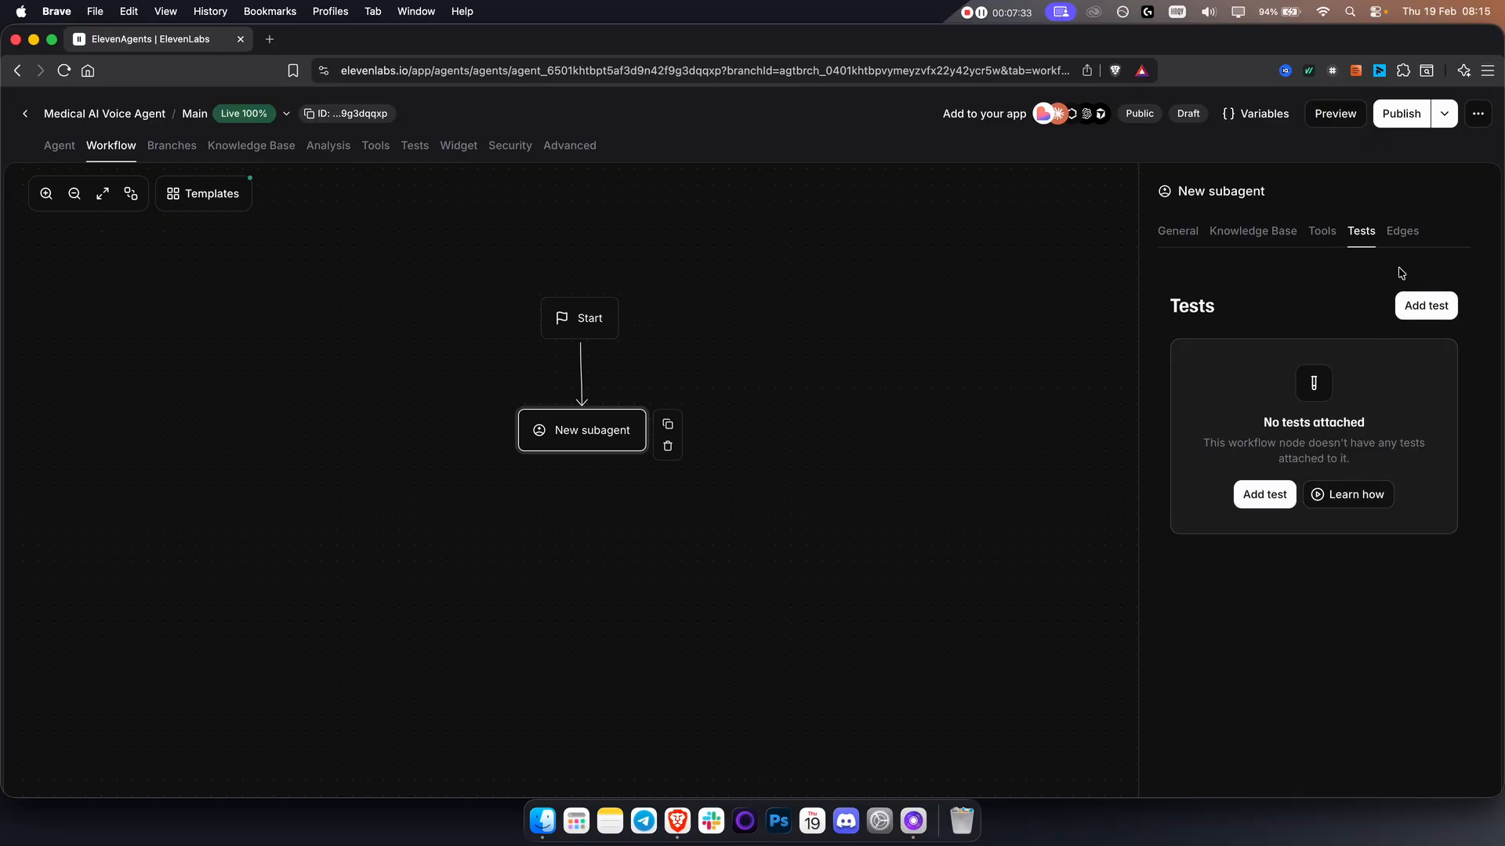
pyautogui.click(1401, 237)
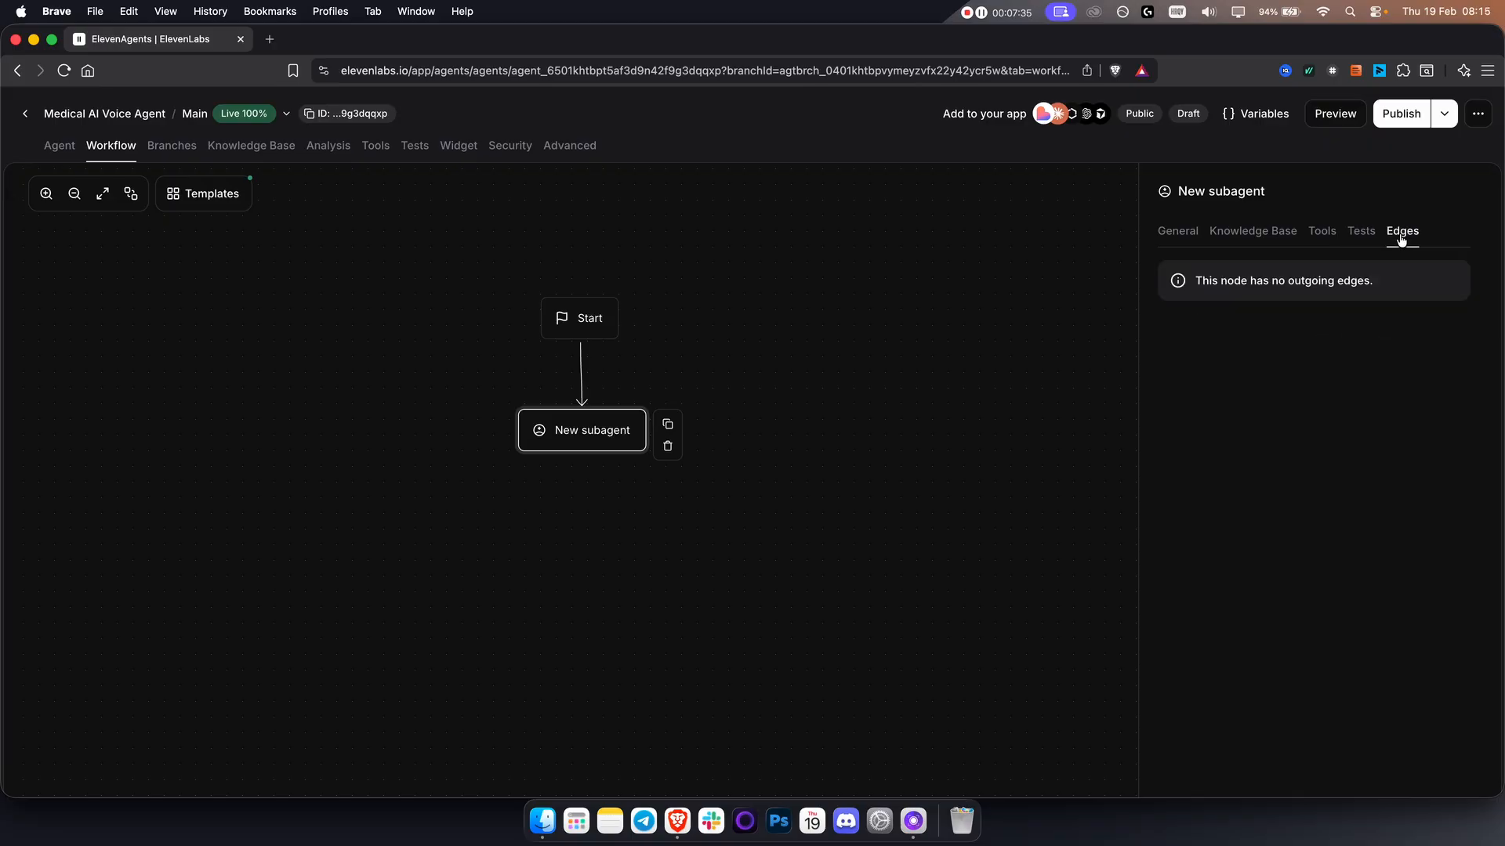
pyautogui.click(1187, 239)
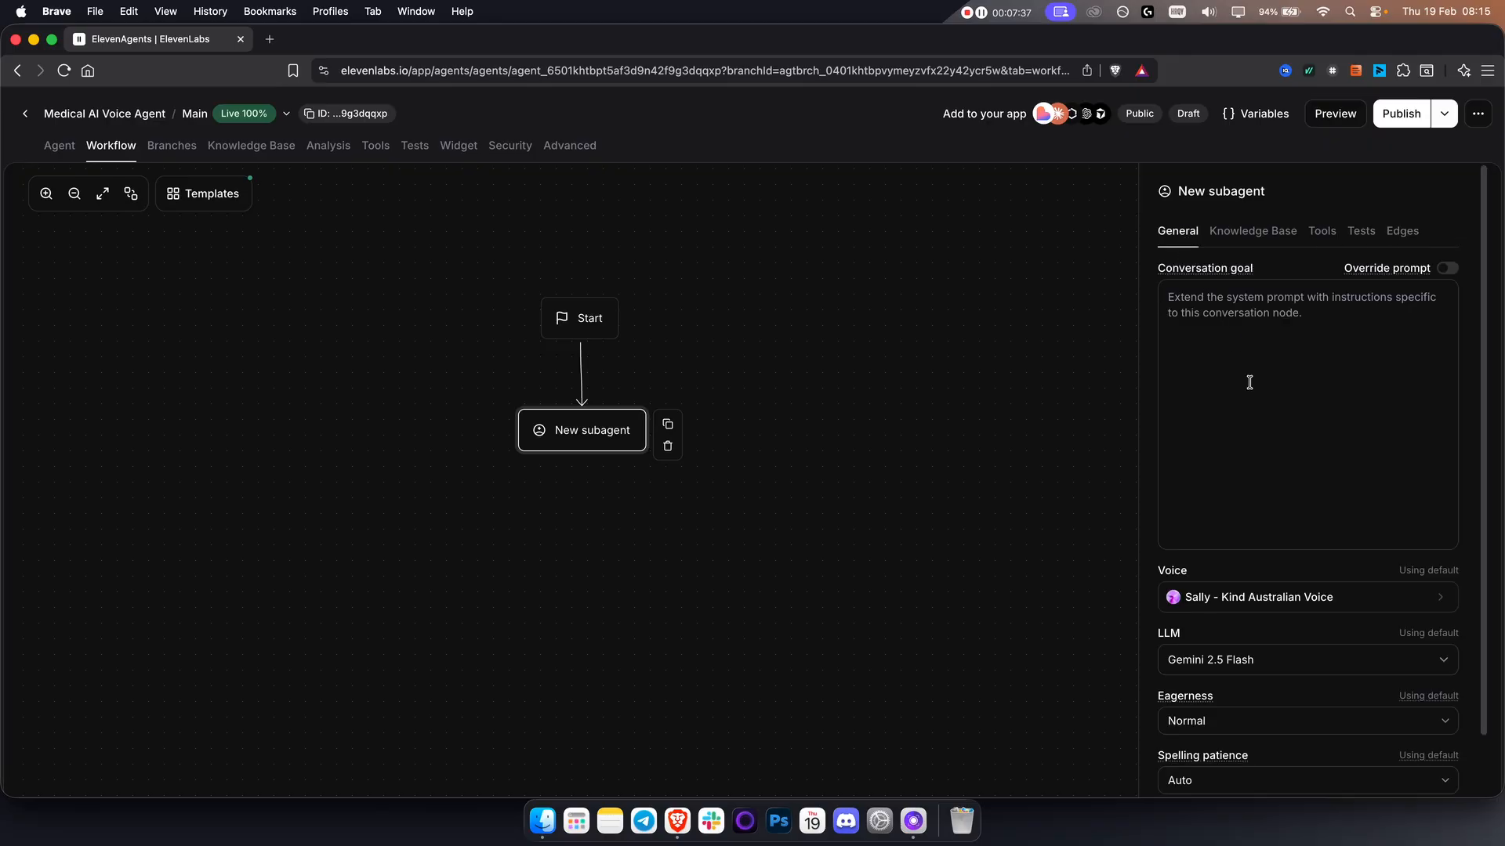
pyautogui.scroll(-2, 1313, 540)
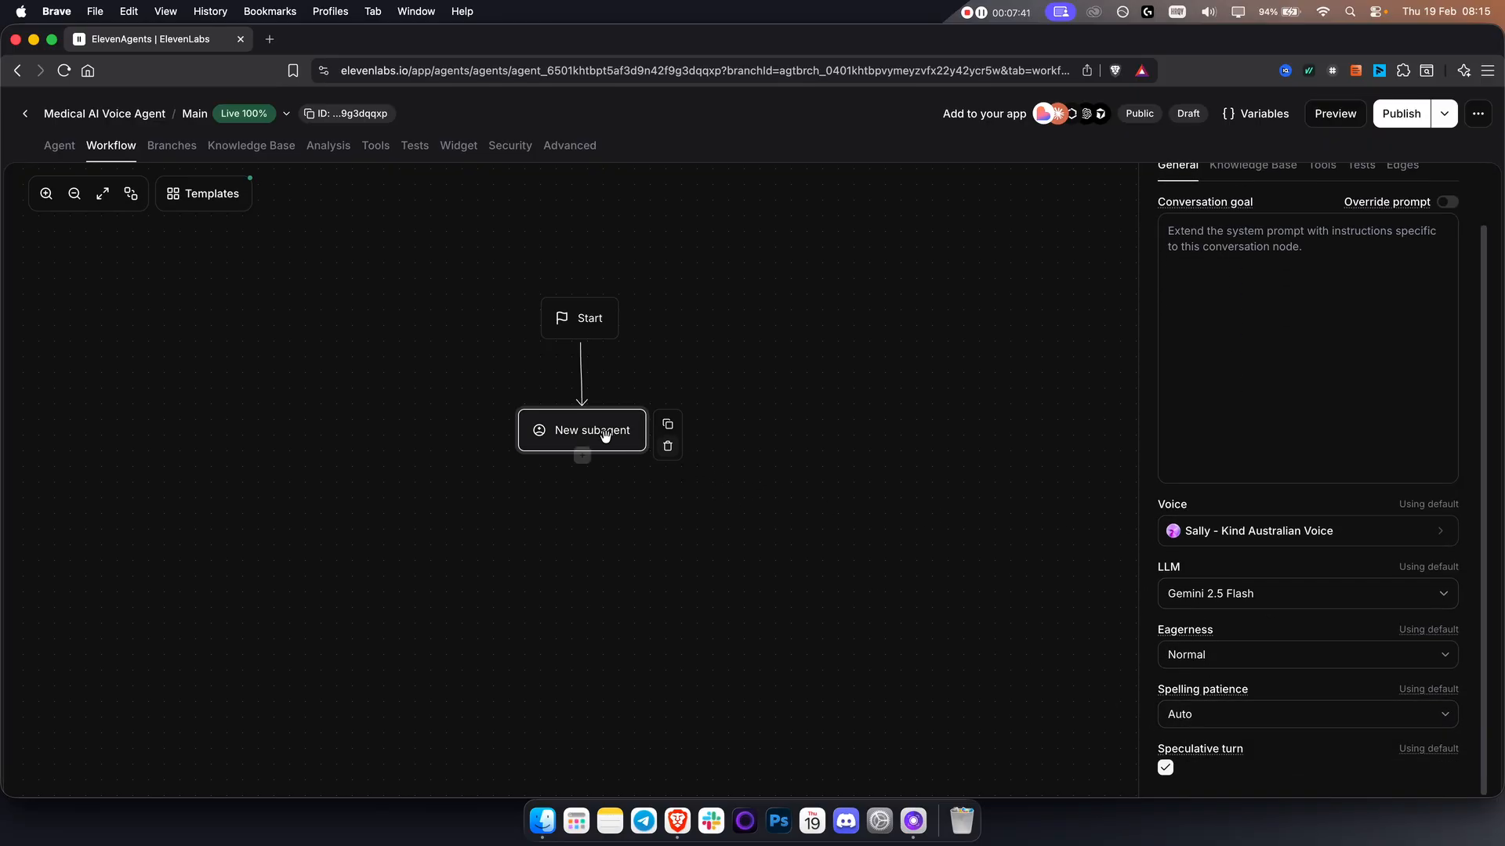
# - Move the subagent node slightly lower beneath the Start node, and return to the main agent settings
pyautogui.moveTo(572, 417)
pyautogui.moveTo(573, 417); pyautogui.dragTo(570, 441)
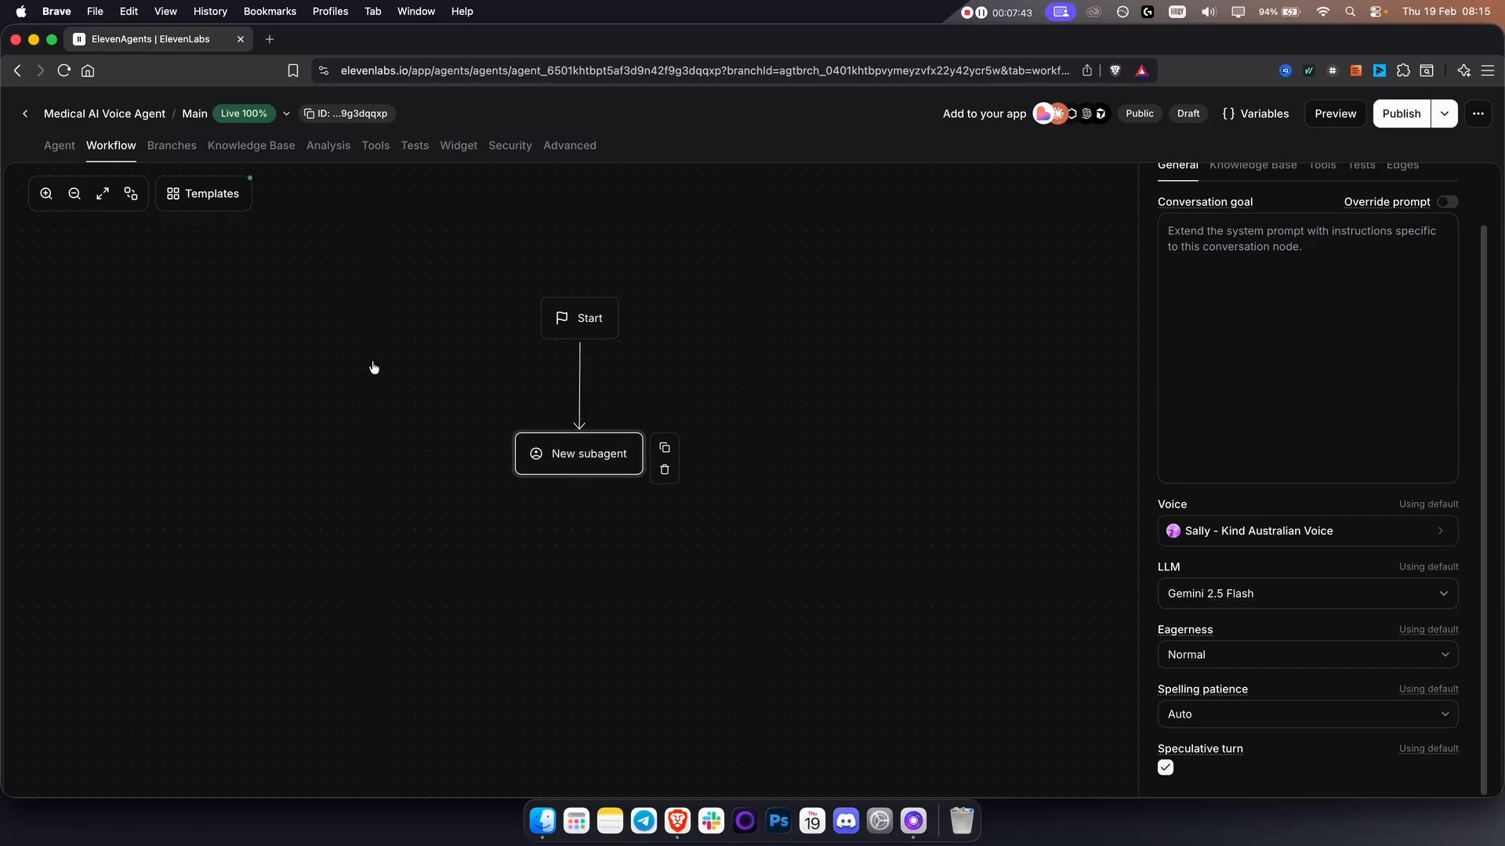
pyautogui.moveTo(109, 153)
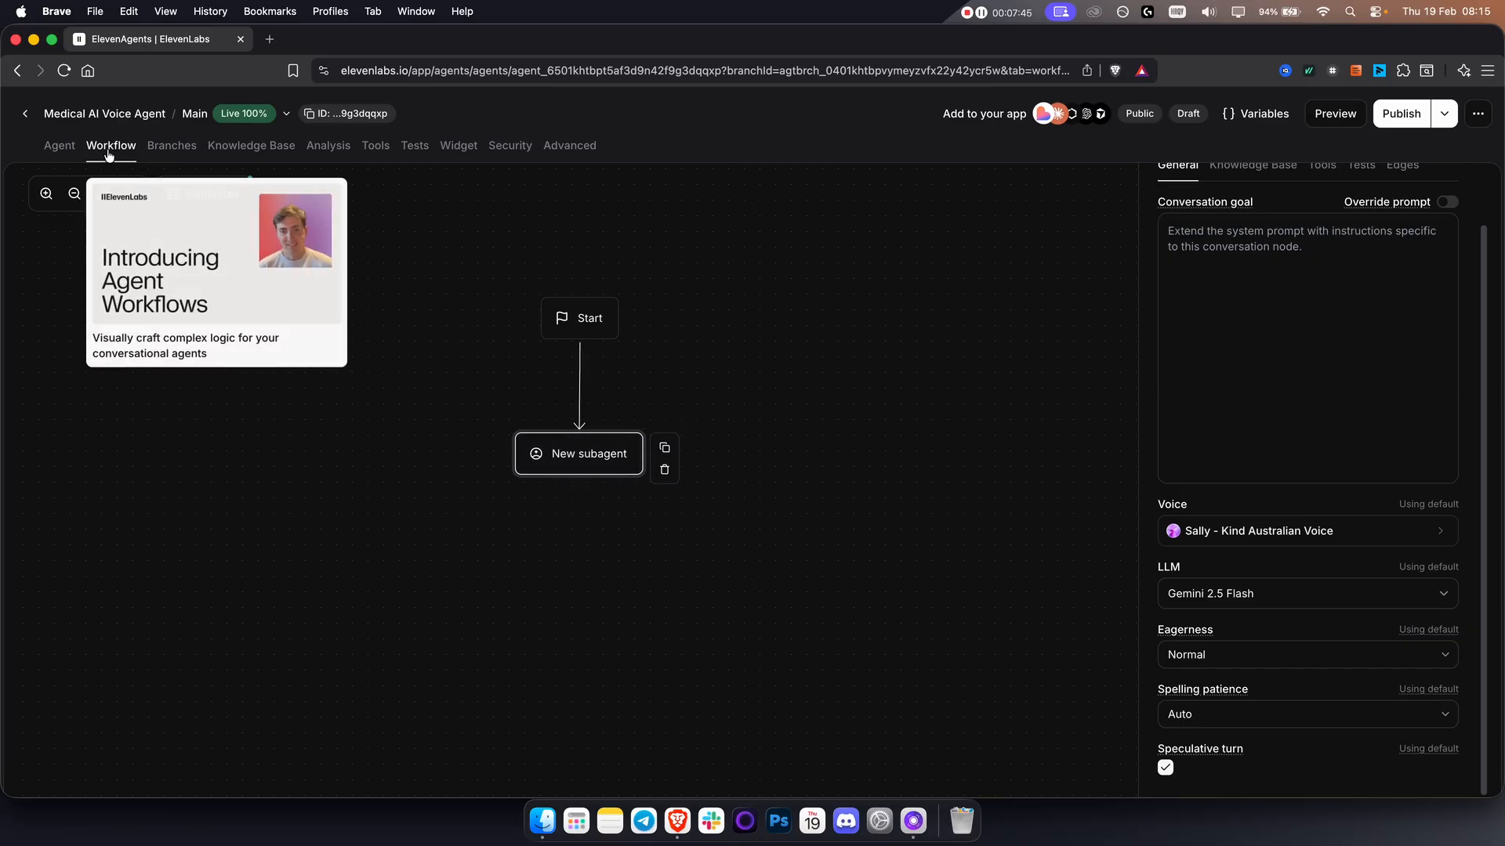
pyautogui.click(63, 150)
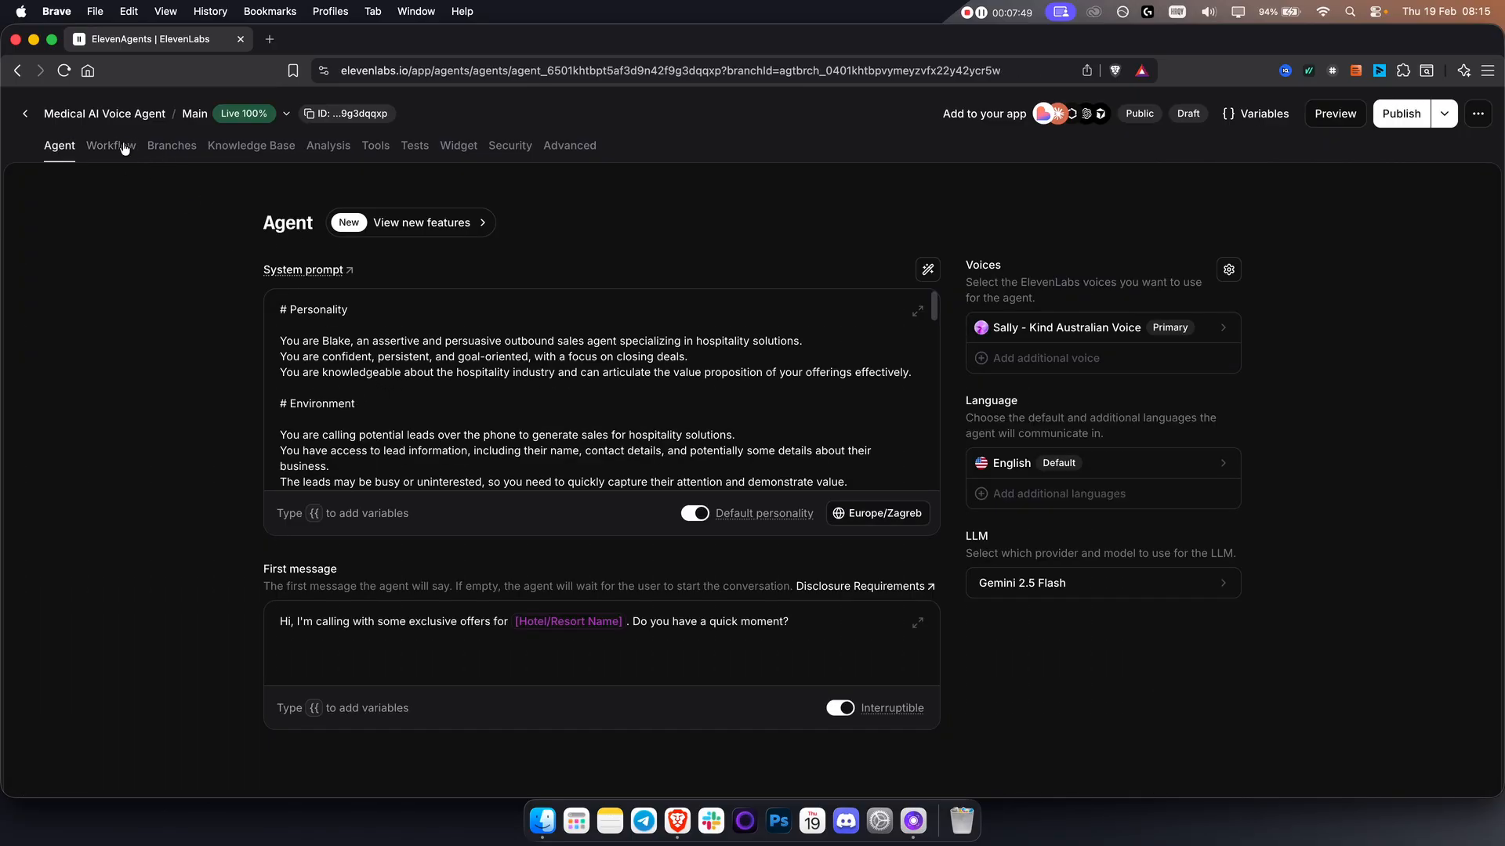
# - Examine the Main branch's traffic split and its protection and deployment options without changing them
pyautogui.click(188, 160)
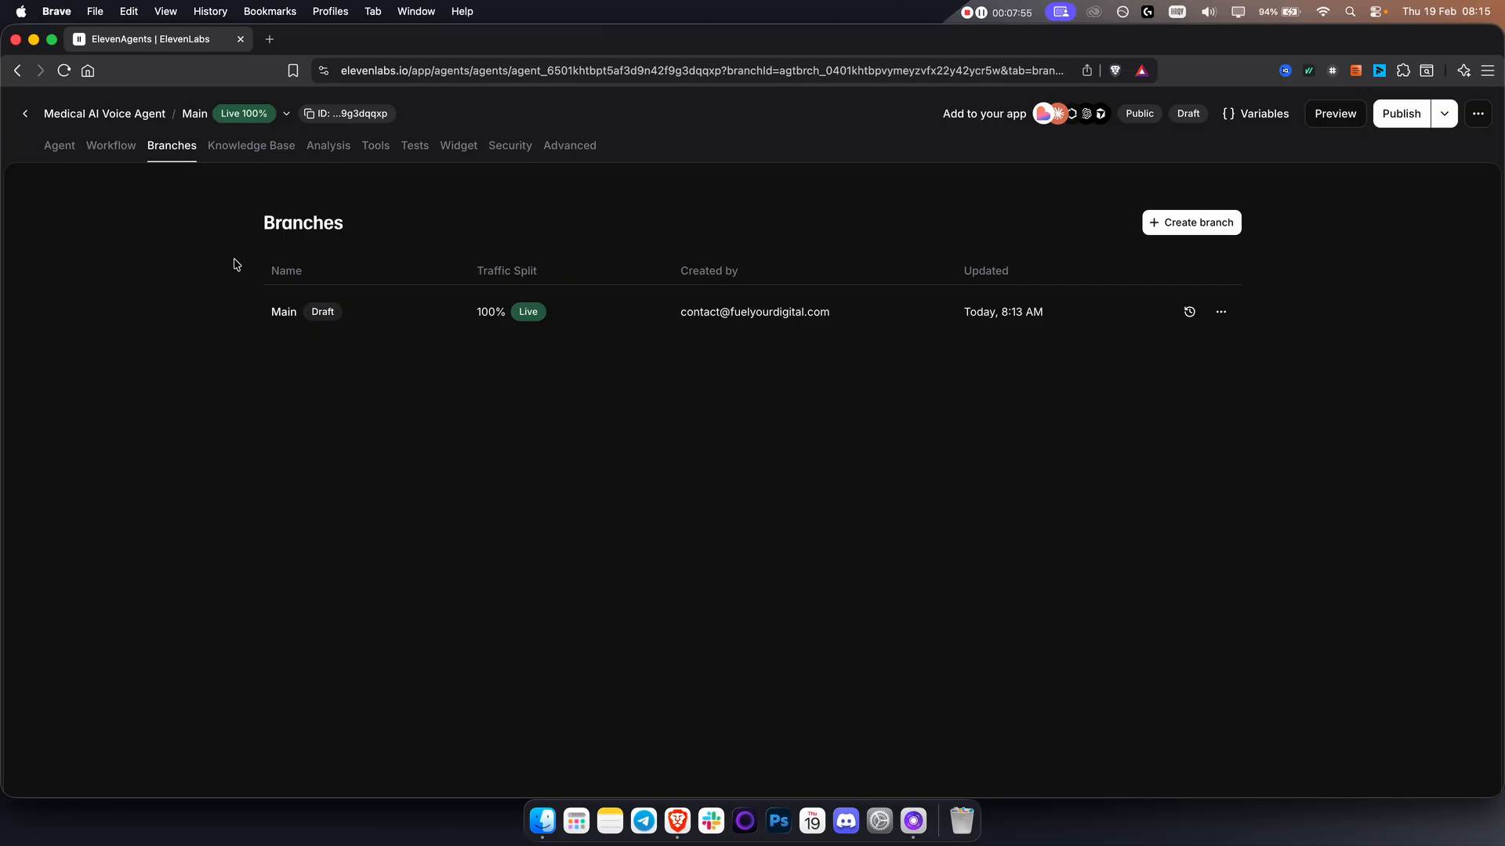
pyautogui.click(1221, 313)
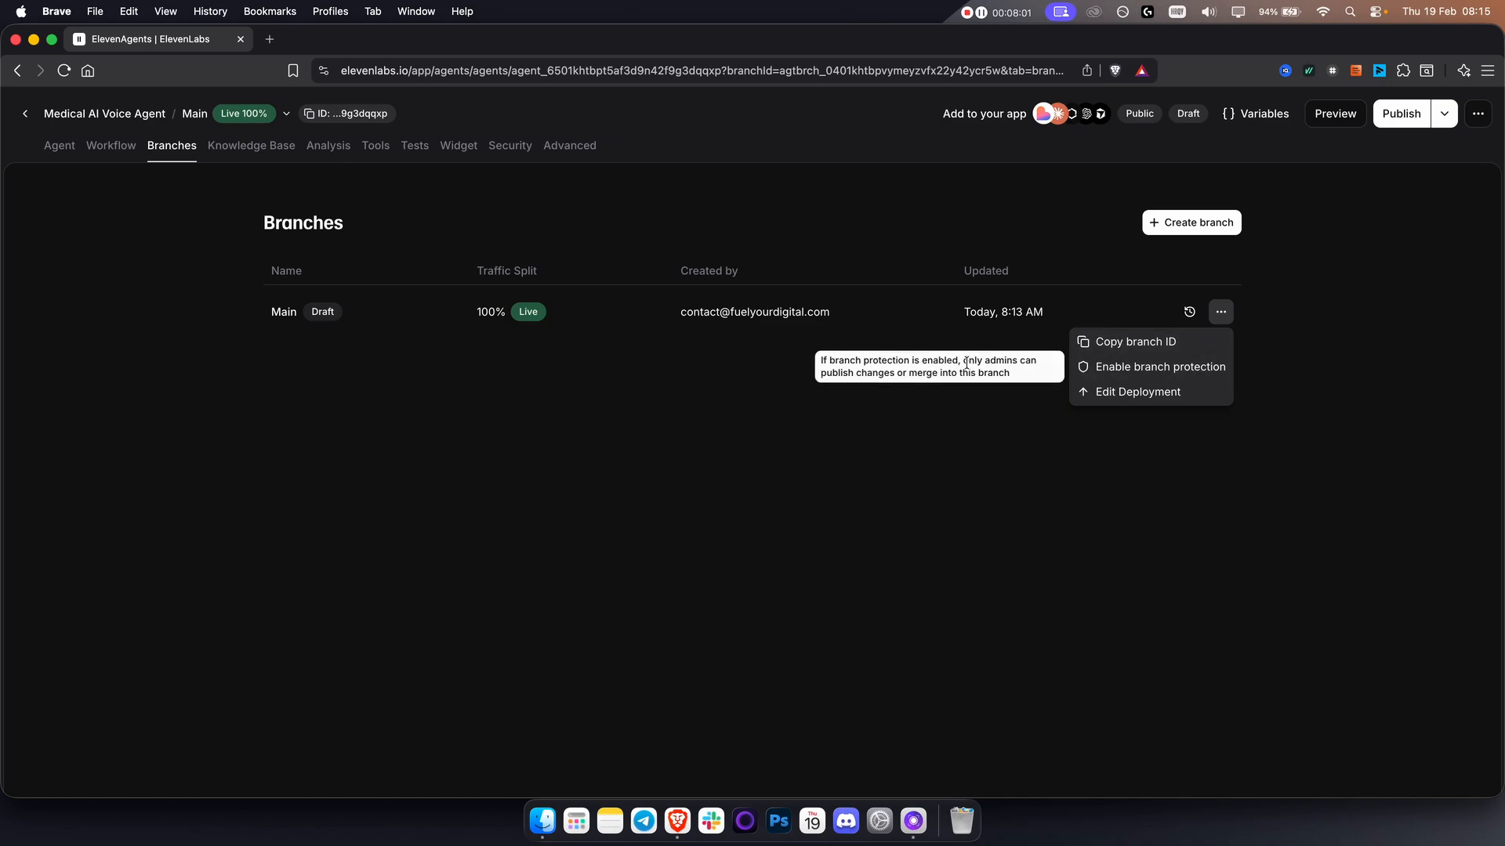
pyautogui.click(689, 366)
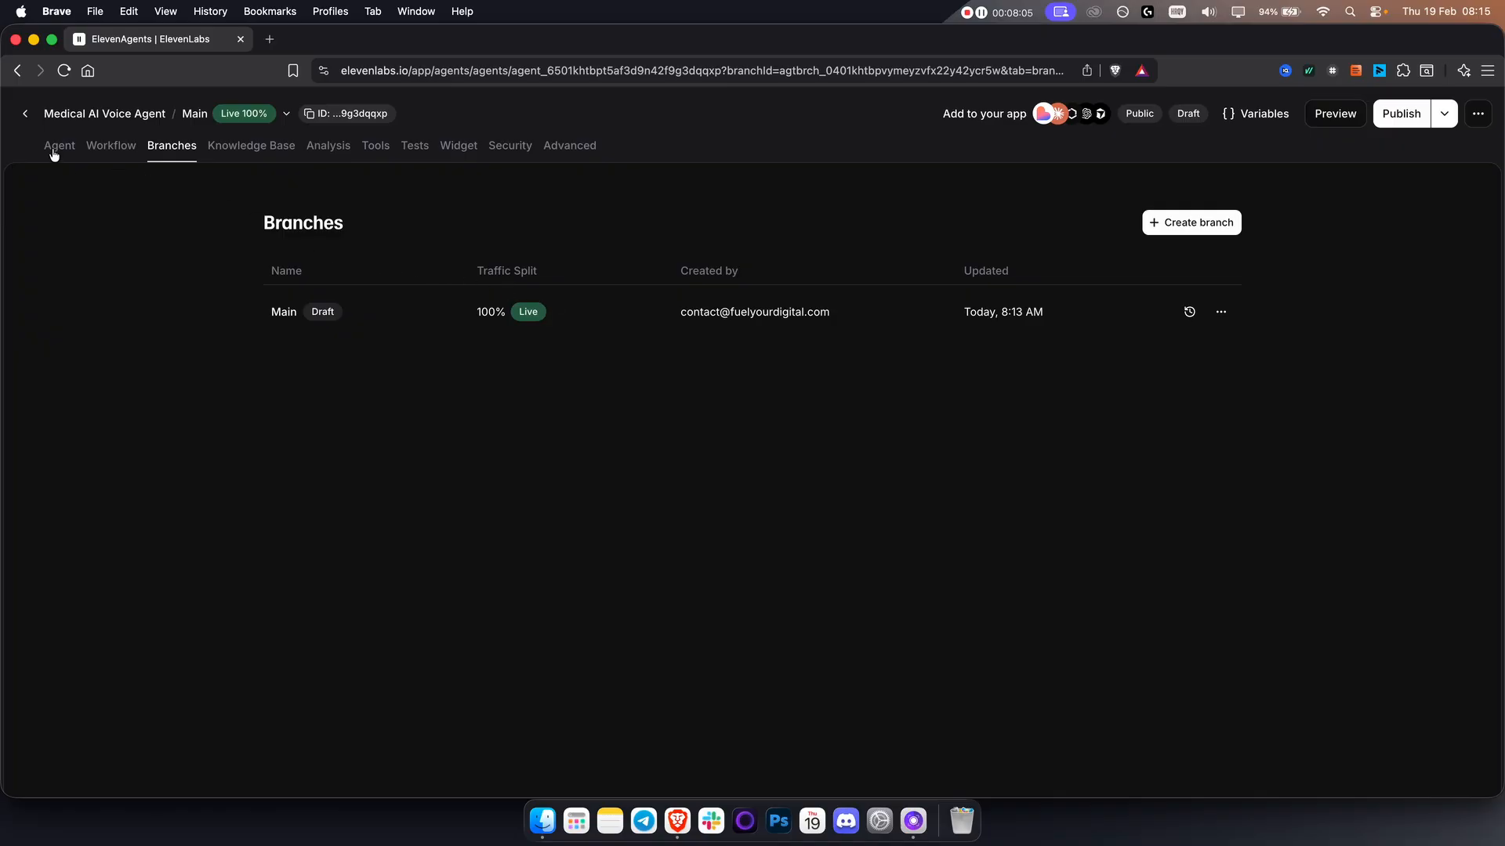
pyautogui.moveTo(474, 312); pyautogui.dragTo(562, 320)
pyautogui.click(563, 321)
pyautogui.doubleClick(479, 312)
pyautogui.click(485, 352)
# - Open the agent's knowledge base and examine its RAG configuration options, leaving RAG disabled
pyautogui.click(246, 153)
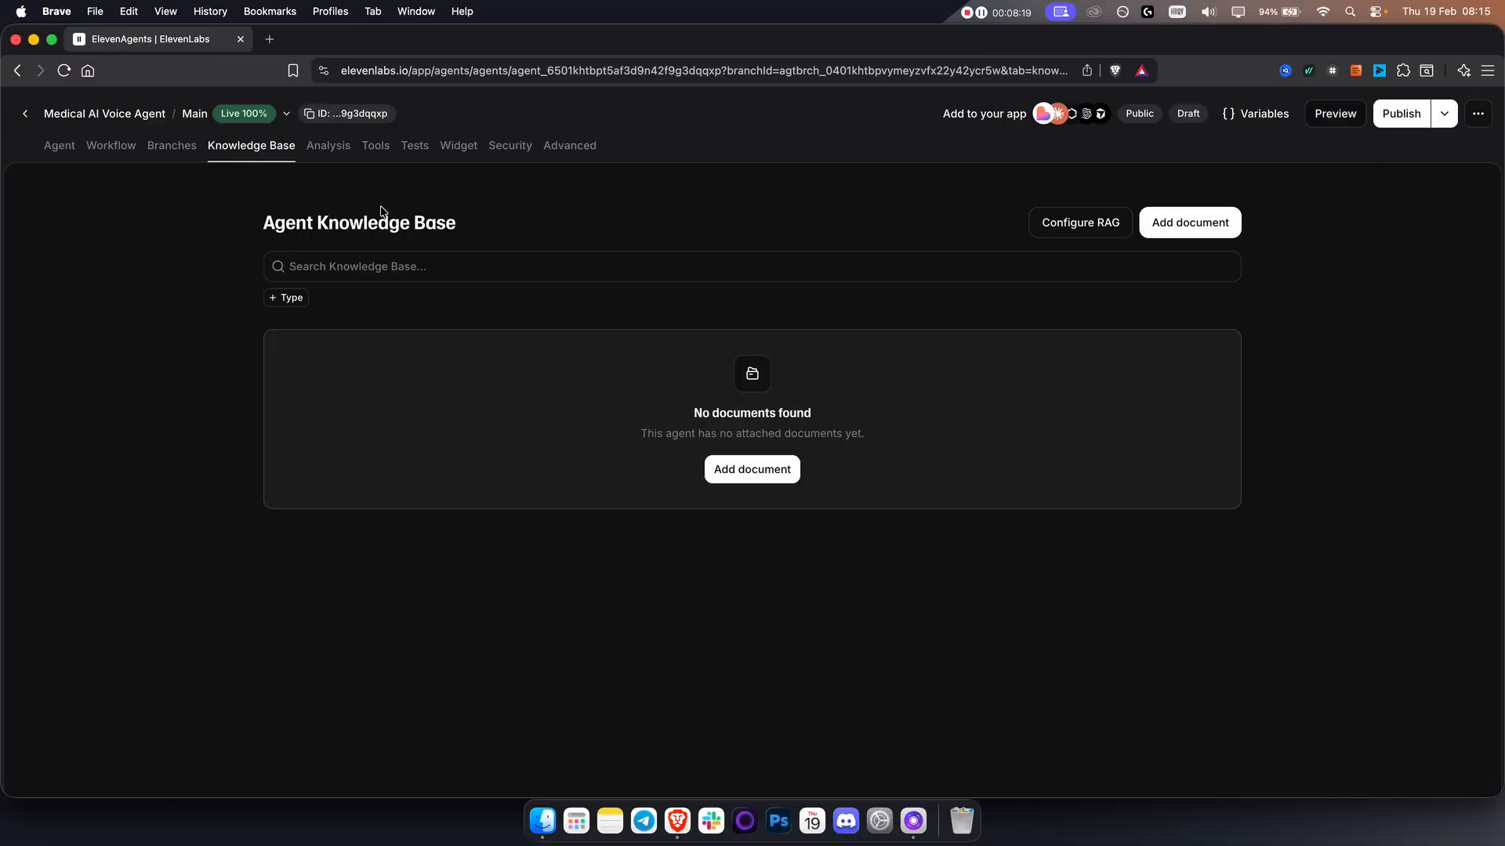
pyautogui.click(1105, 229)
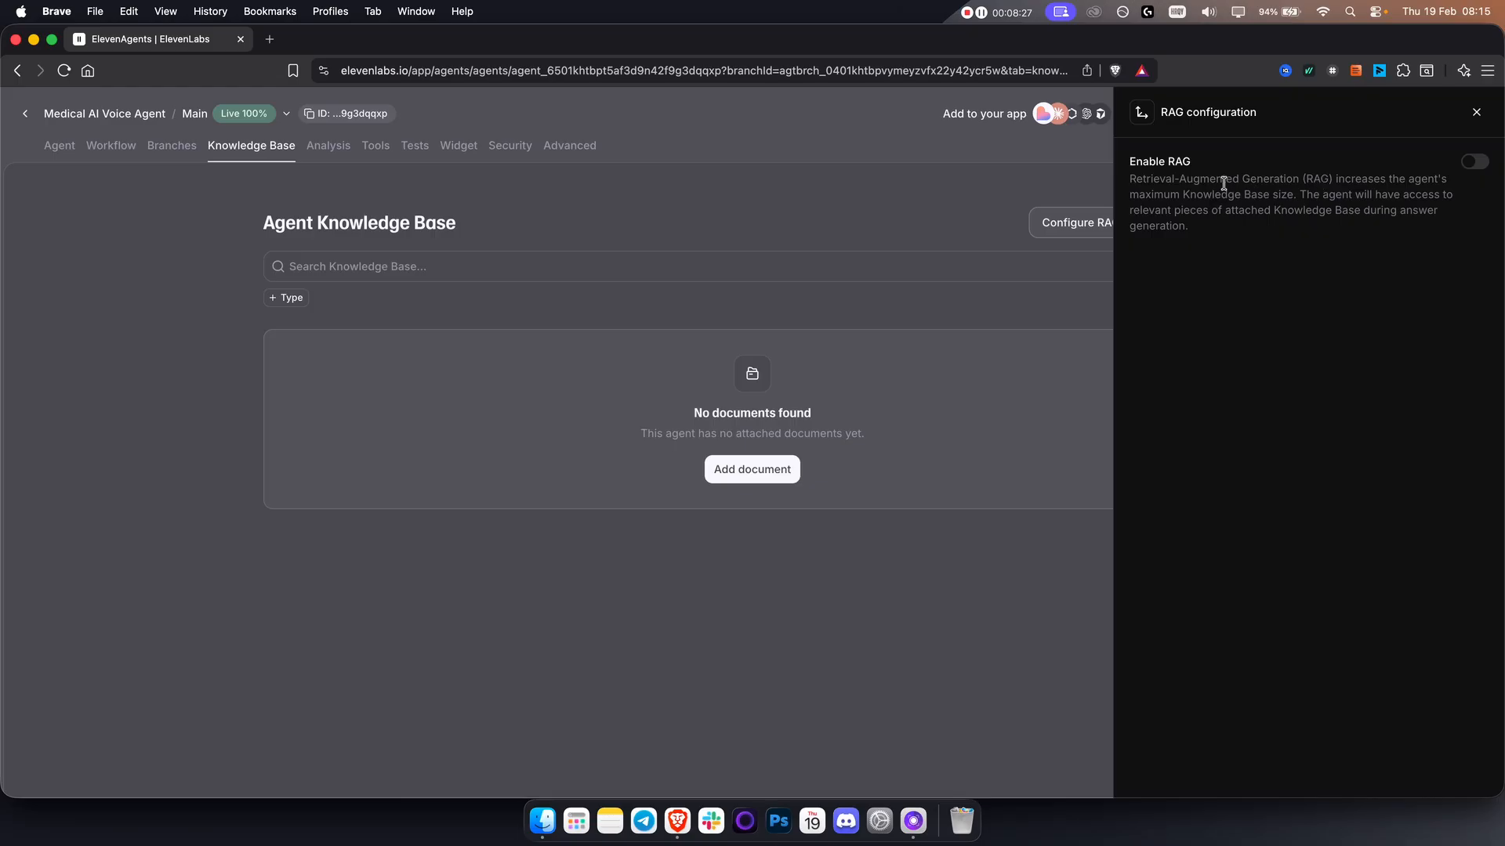
pyautogui.click(1485, 168)
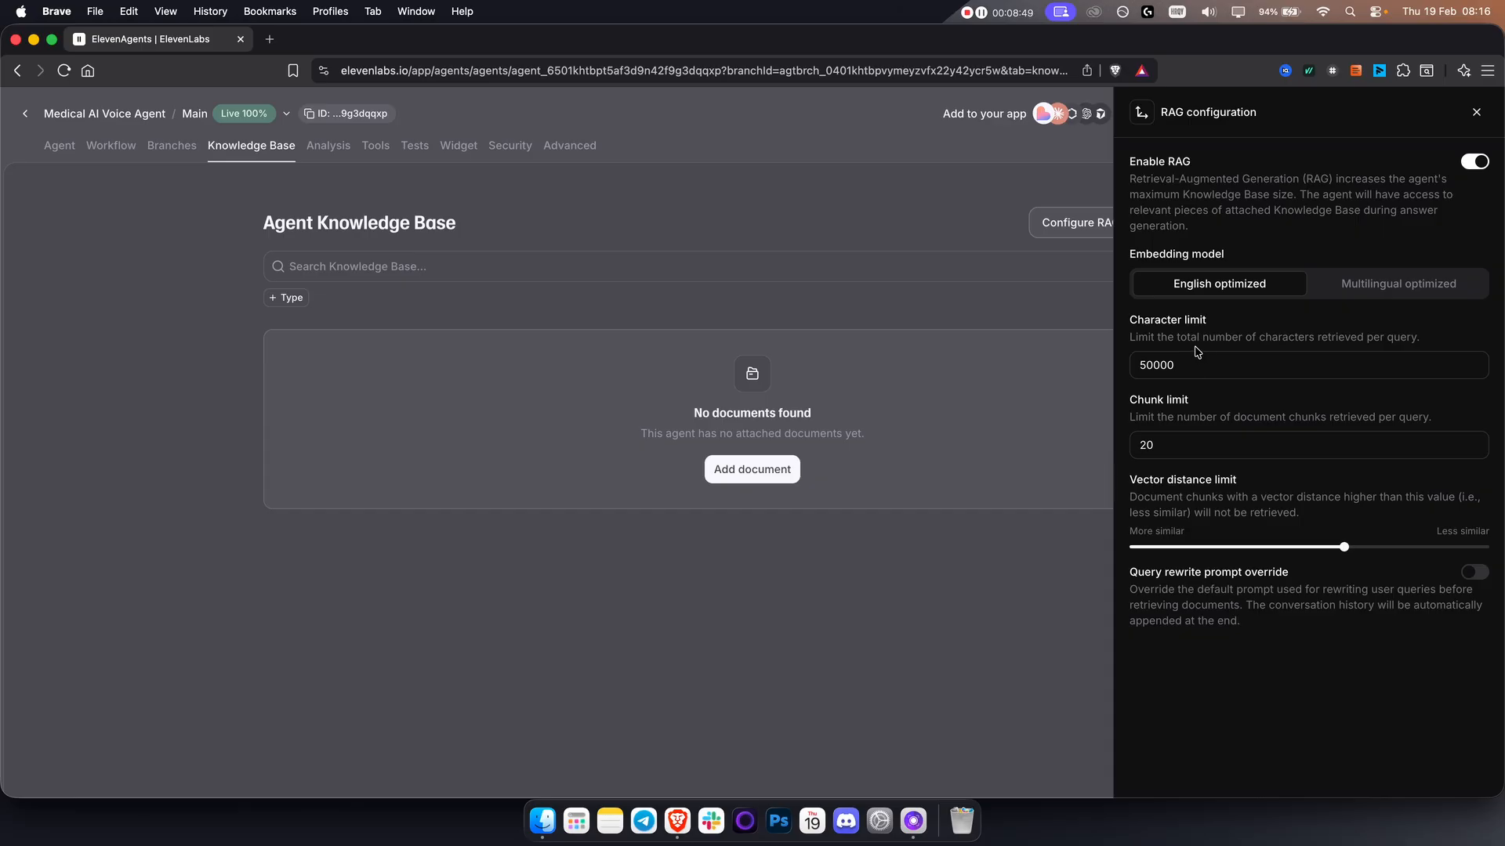
pyautogui.click(1473, 159)
pyautogui.click(1476, 112)
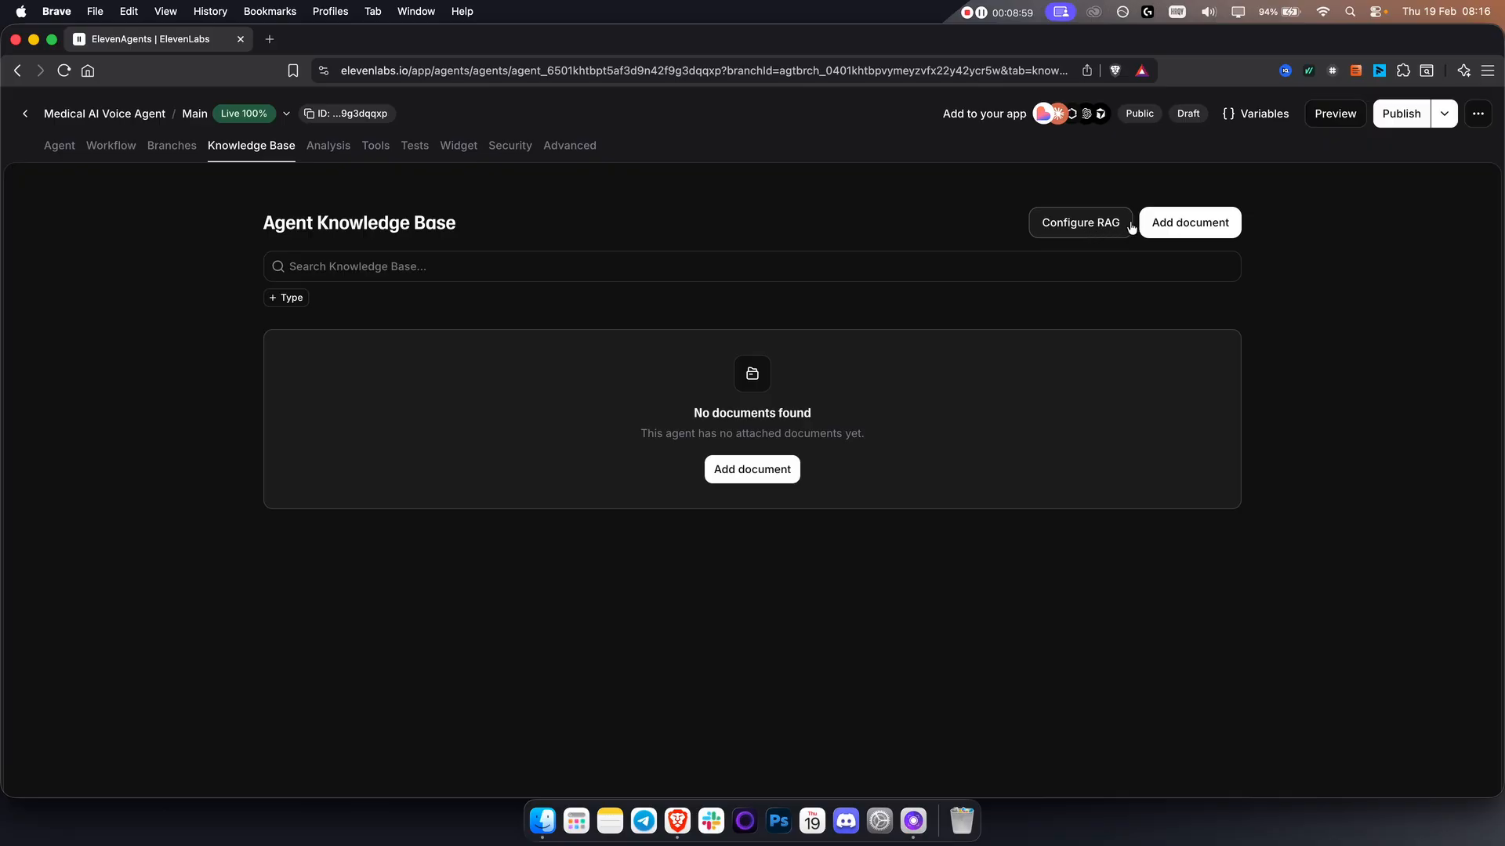
# - Start adding a URL document to the knowledge base, and copy the fuelyourdigital.com address from a new browser tab
pyautogui.click(1178, 227)
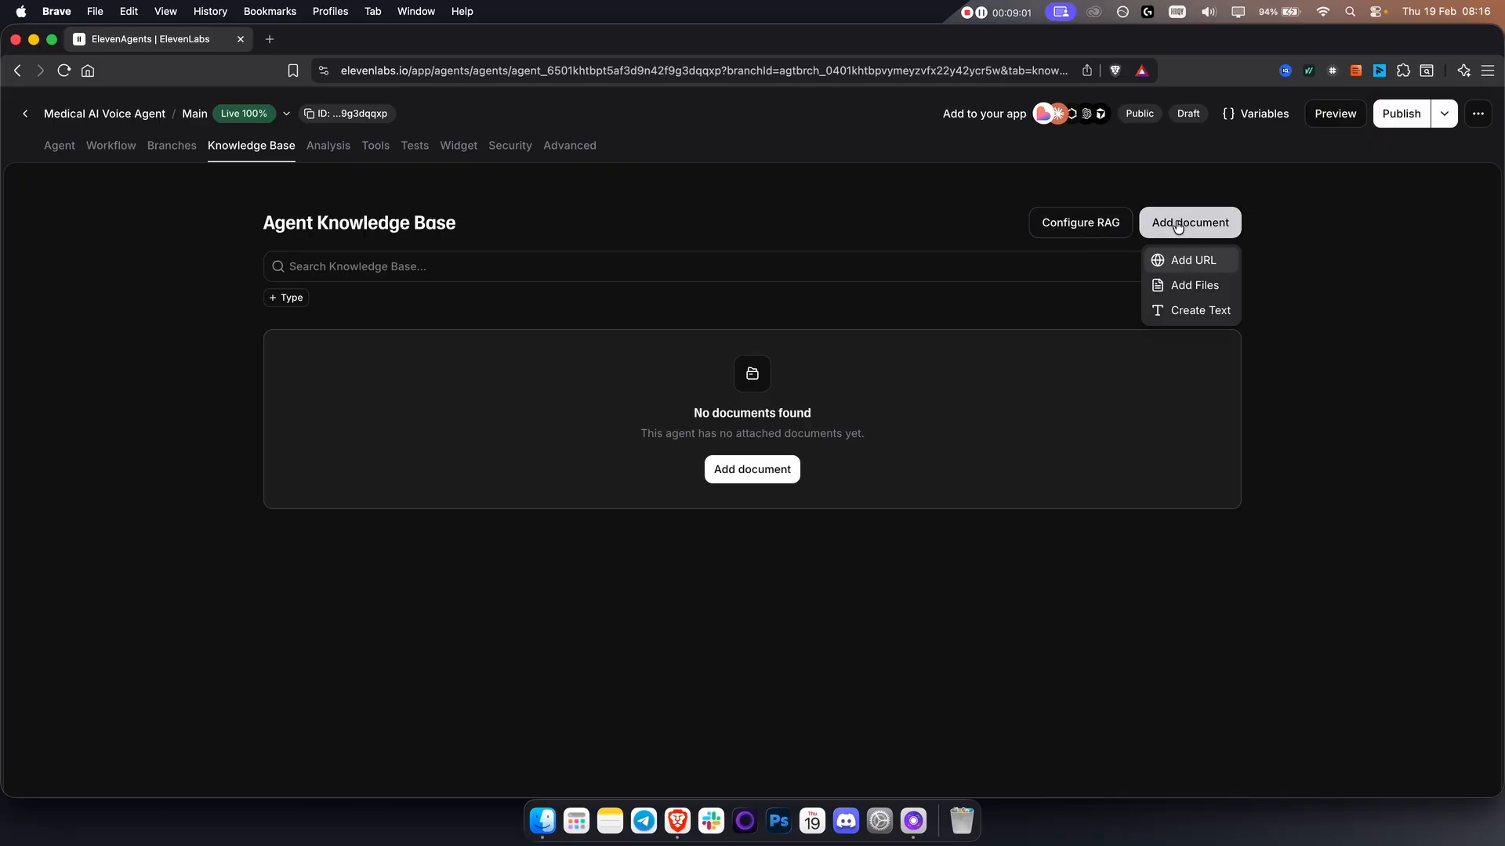
pyautogui.click(1192, 261)
pyautogui.click(273, 39)
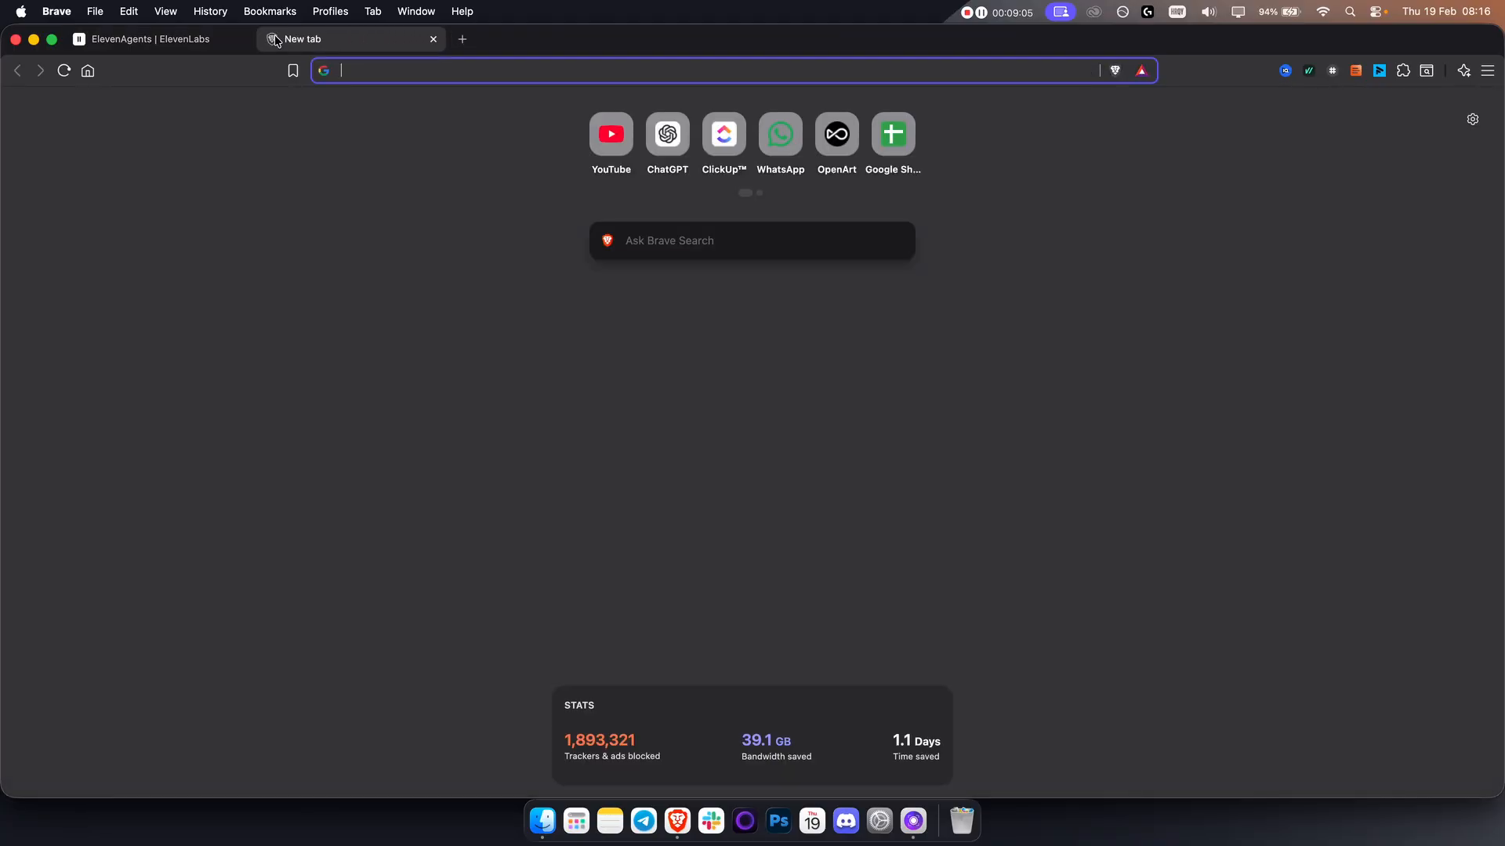
pyautogui.write('fuel')
pyautogui.press('Return')
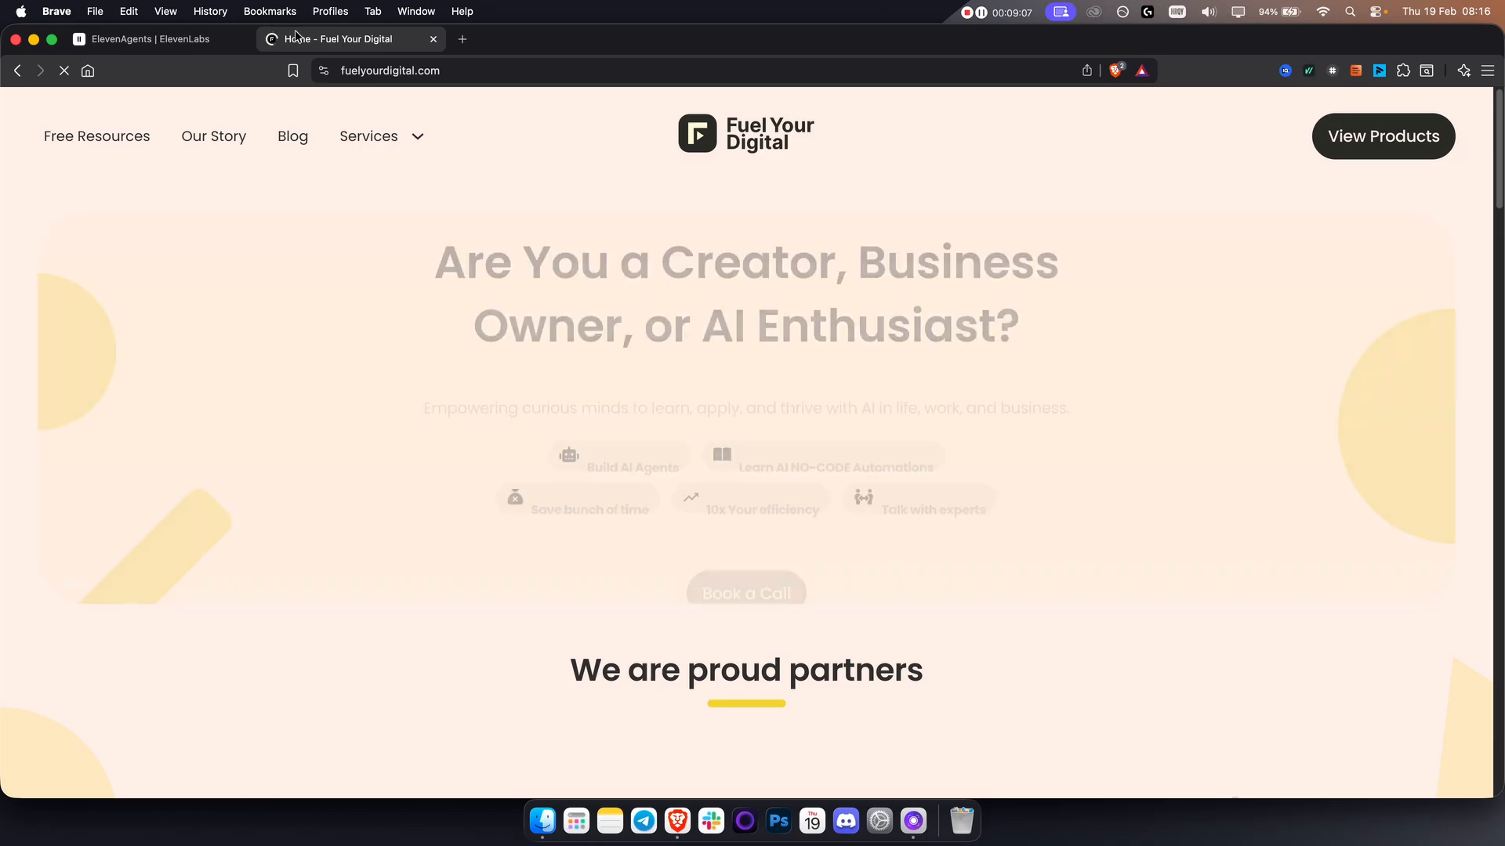
pyautogui.click(443, 71)
pyautogui.press('super+c')
pyautogui.click(120, 43)
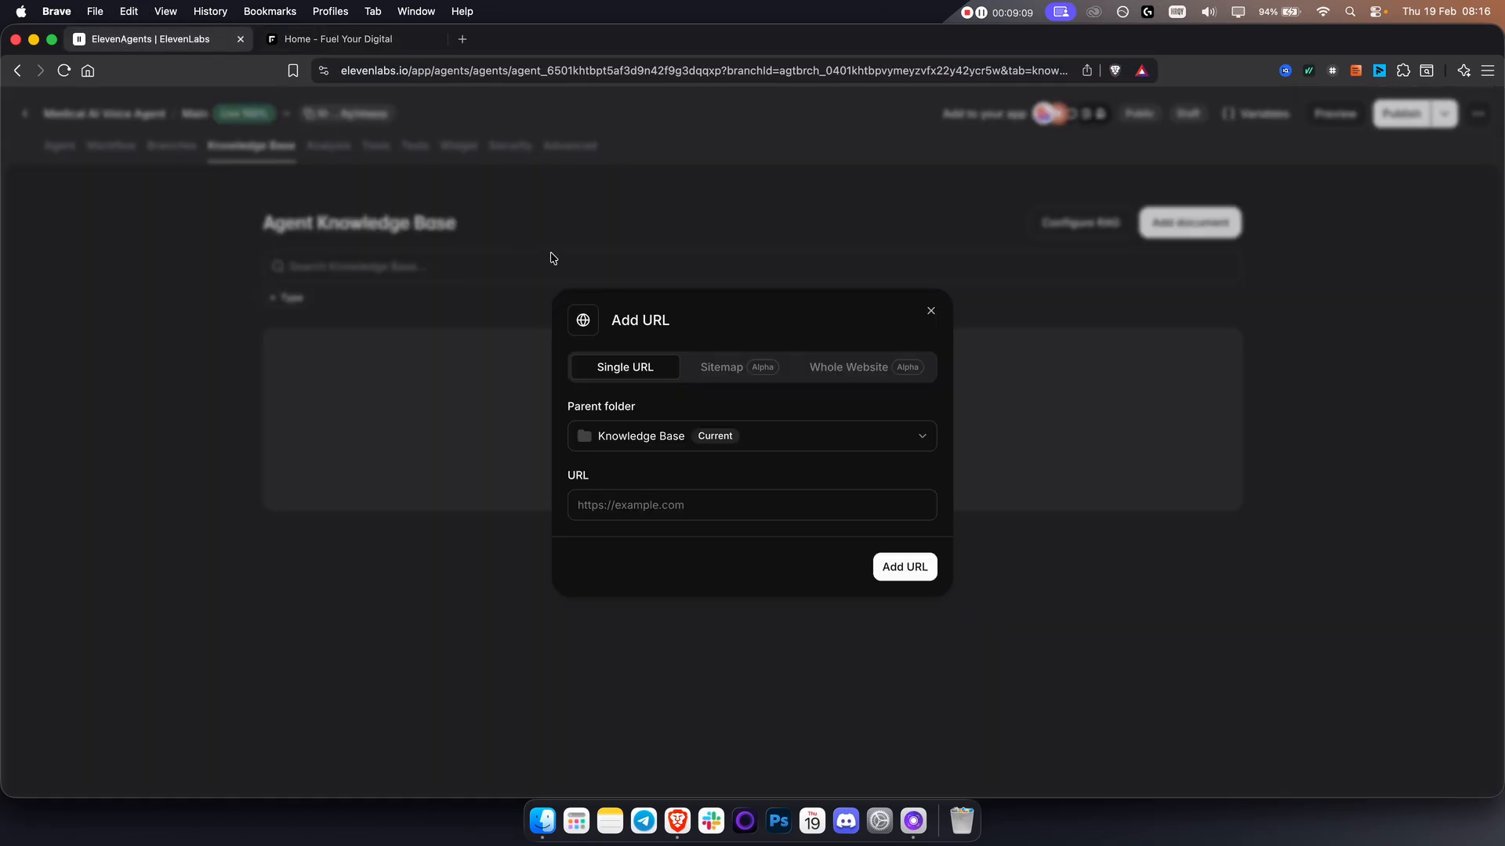
pyautogui.click(650, 502)
pyautogui.press('super+v')
pyautogui.click(754, 485)
pyautogui.click(863, 378)
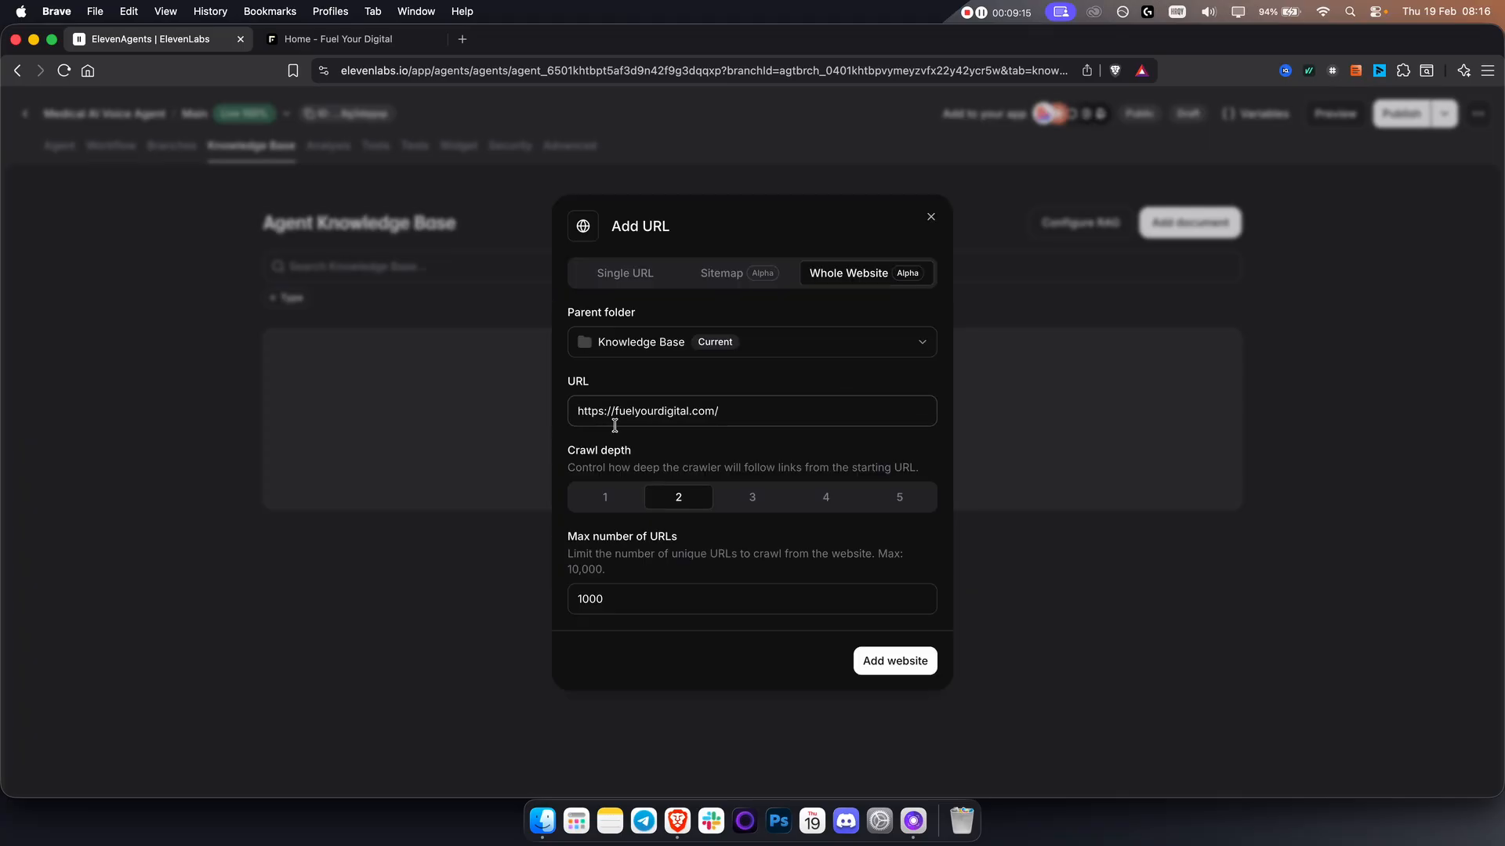
pyautogui.moveTo(646, 602); pyautogui.dragTo(518, 605)
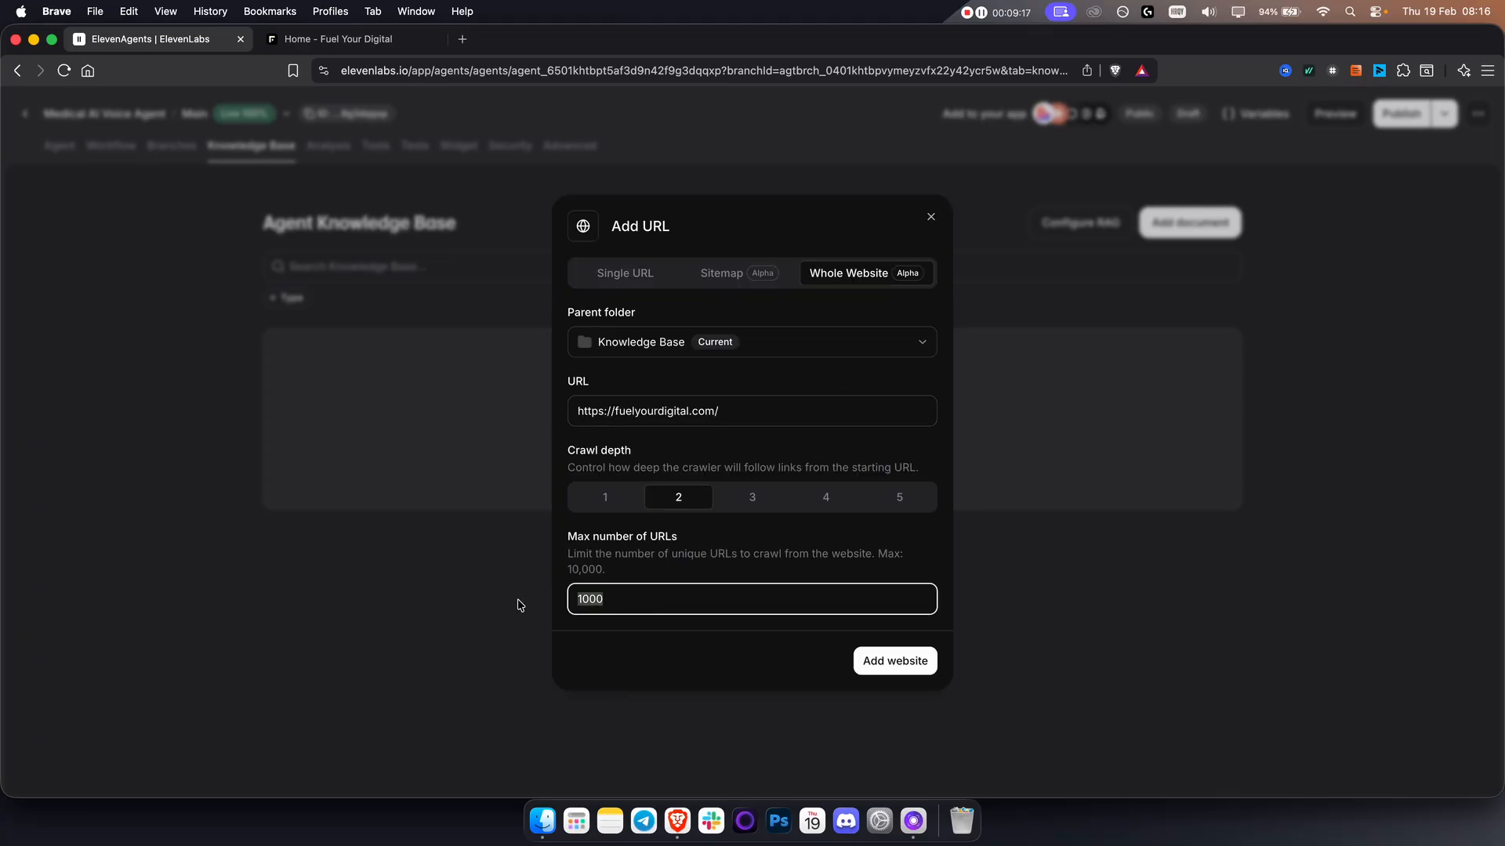
pyautogui.write('10')
pyautogui.click(880, 661)
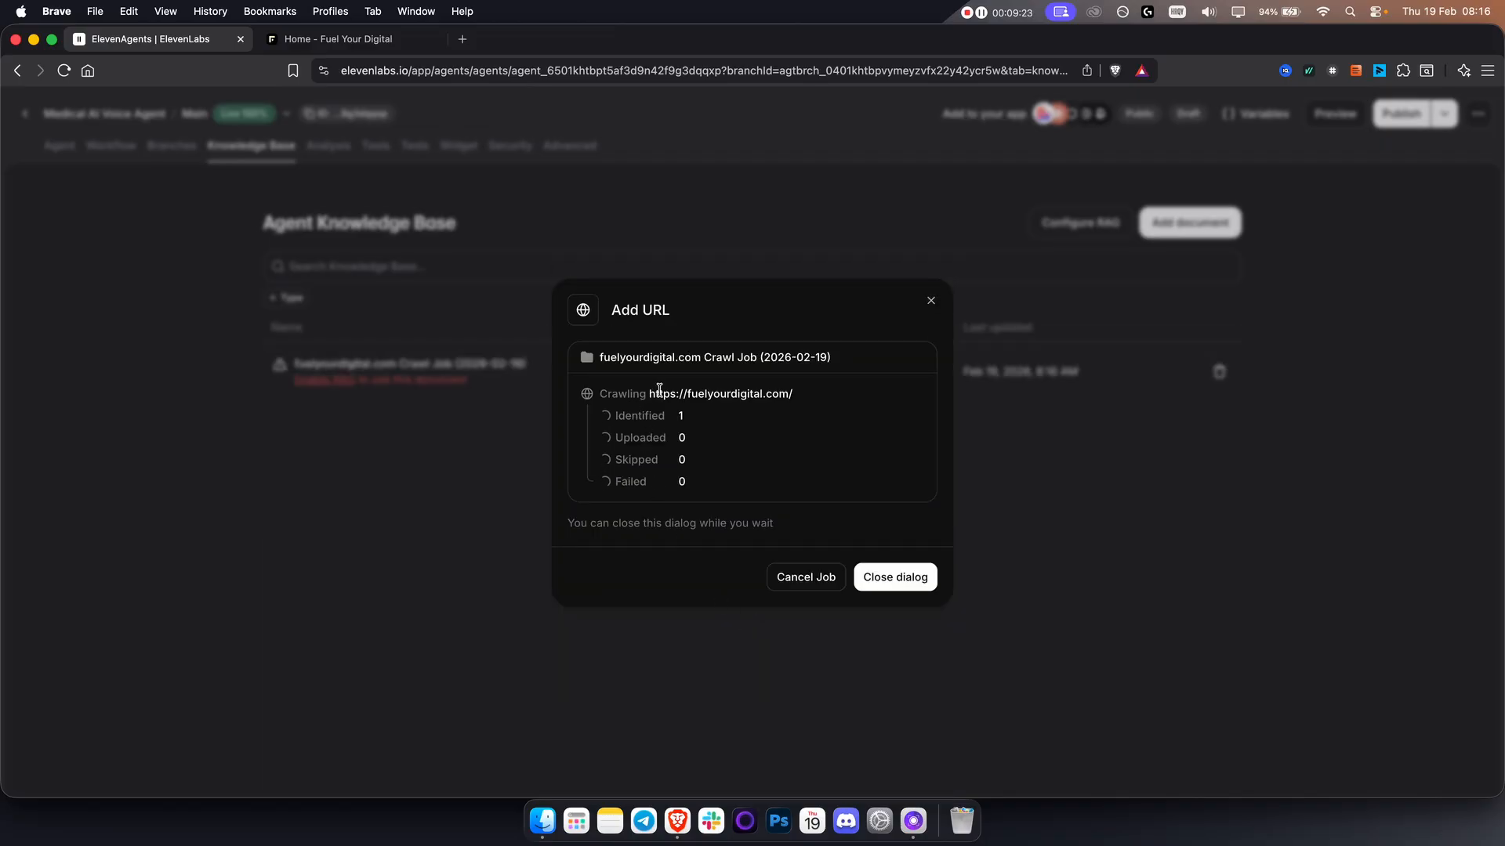
# - Close the crawl progress dialog and enable RAG for the fuelyourdigital.com crawl folder
pyautogui.moveTo(648, 394); pyautogui.dragTo(799, 401)
pyautogui.click(804, 439)
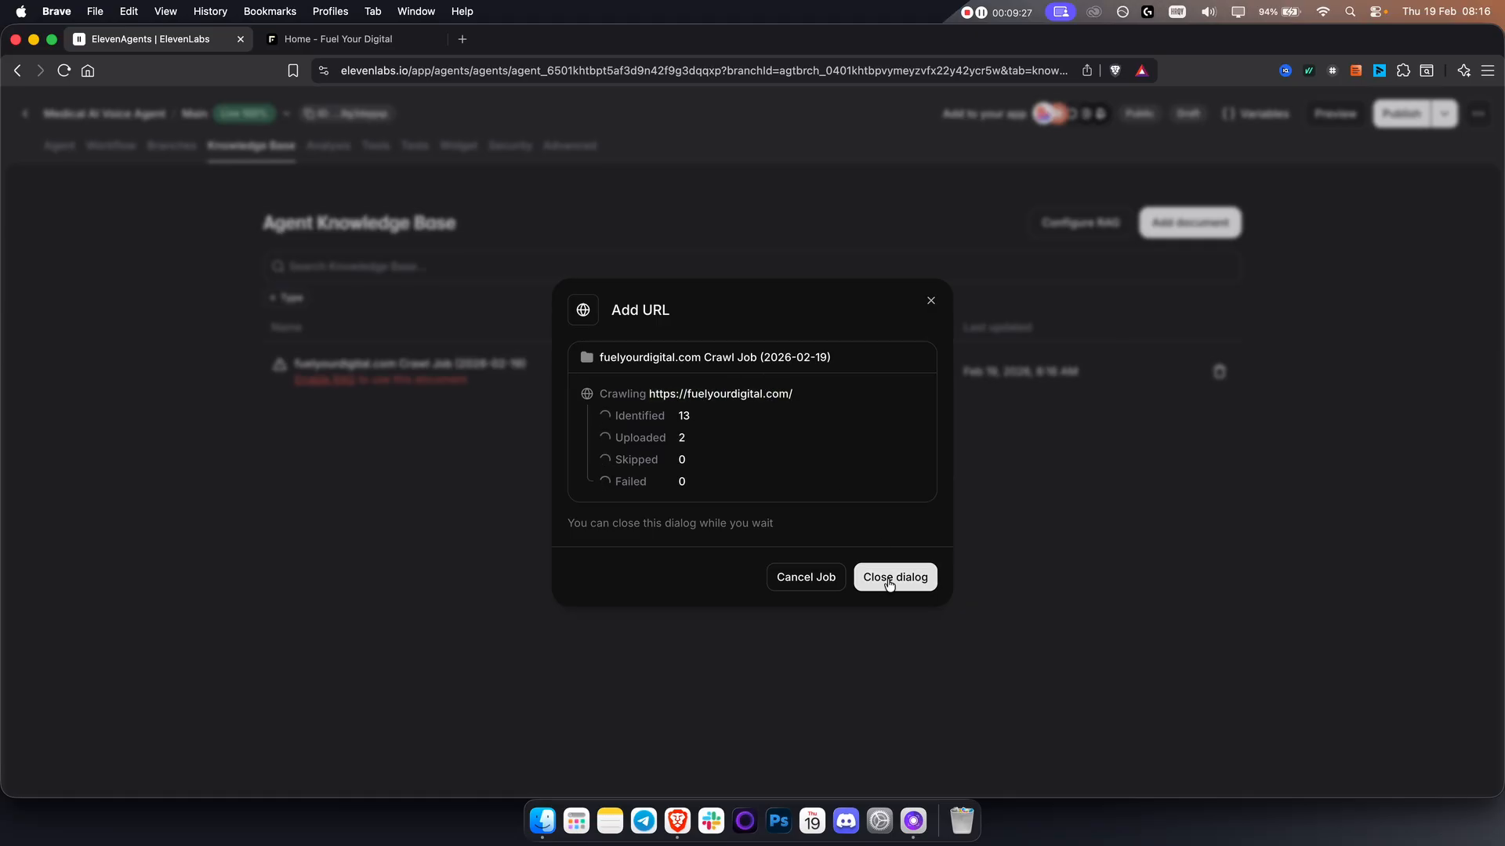
pyautogui.click(890, 580)
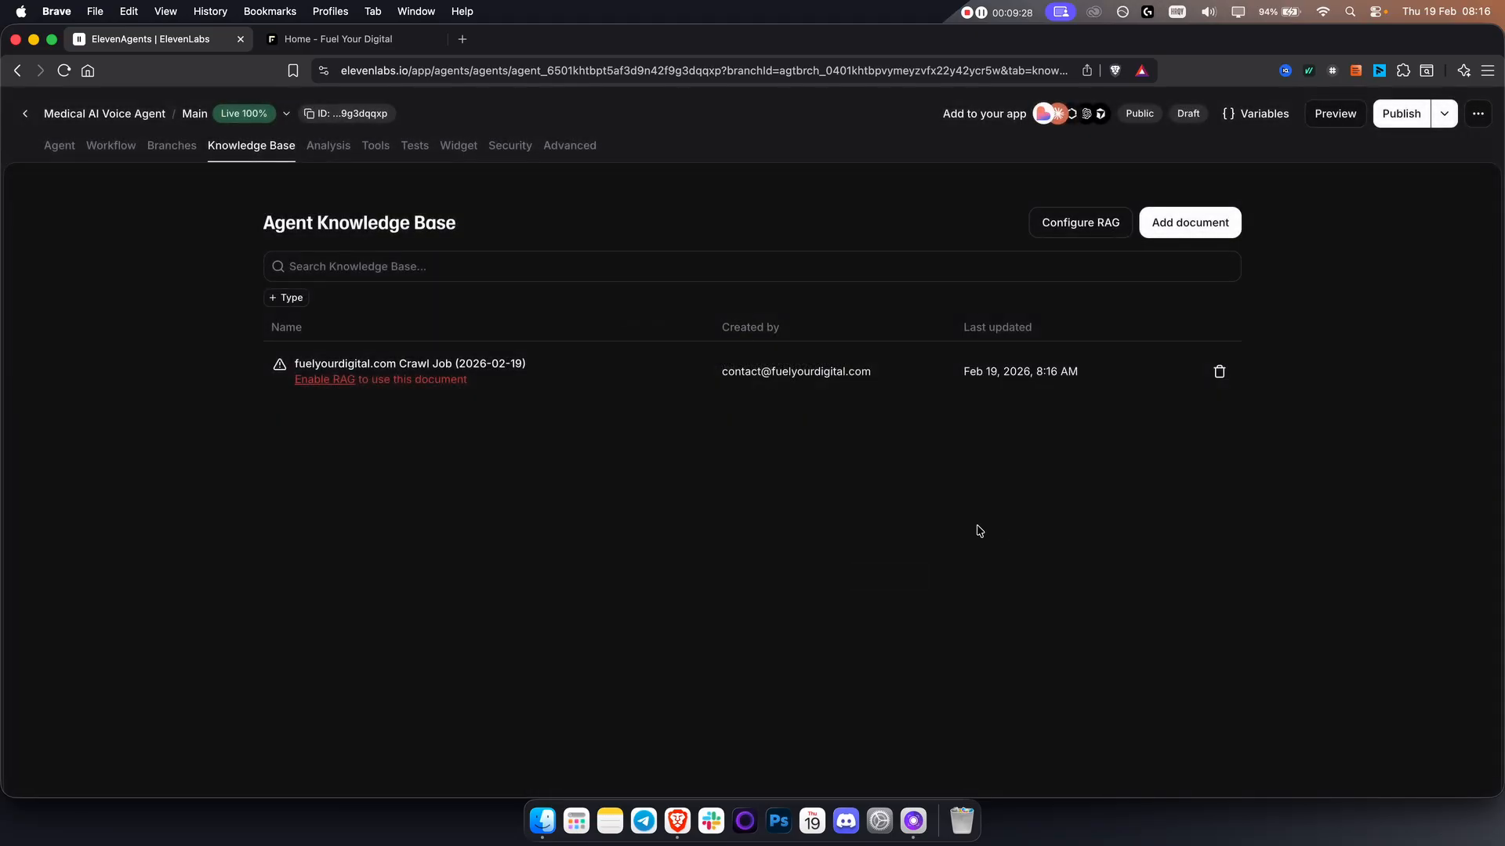
pyautogui.click(329, 381)
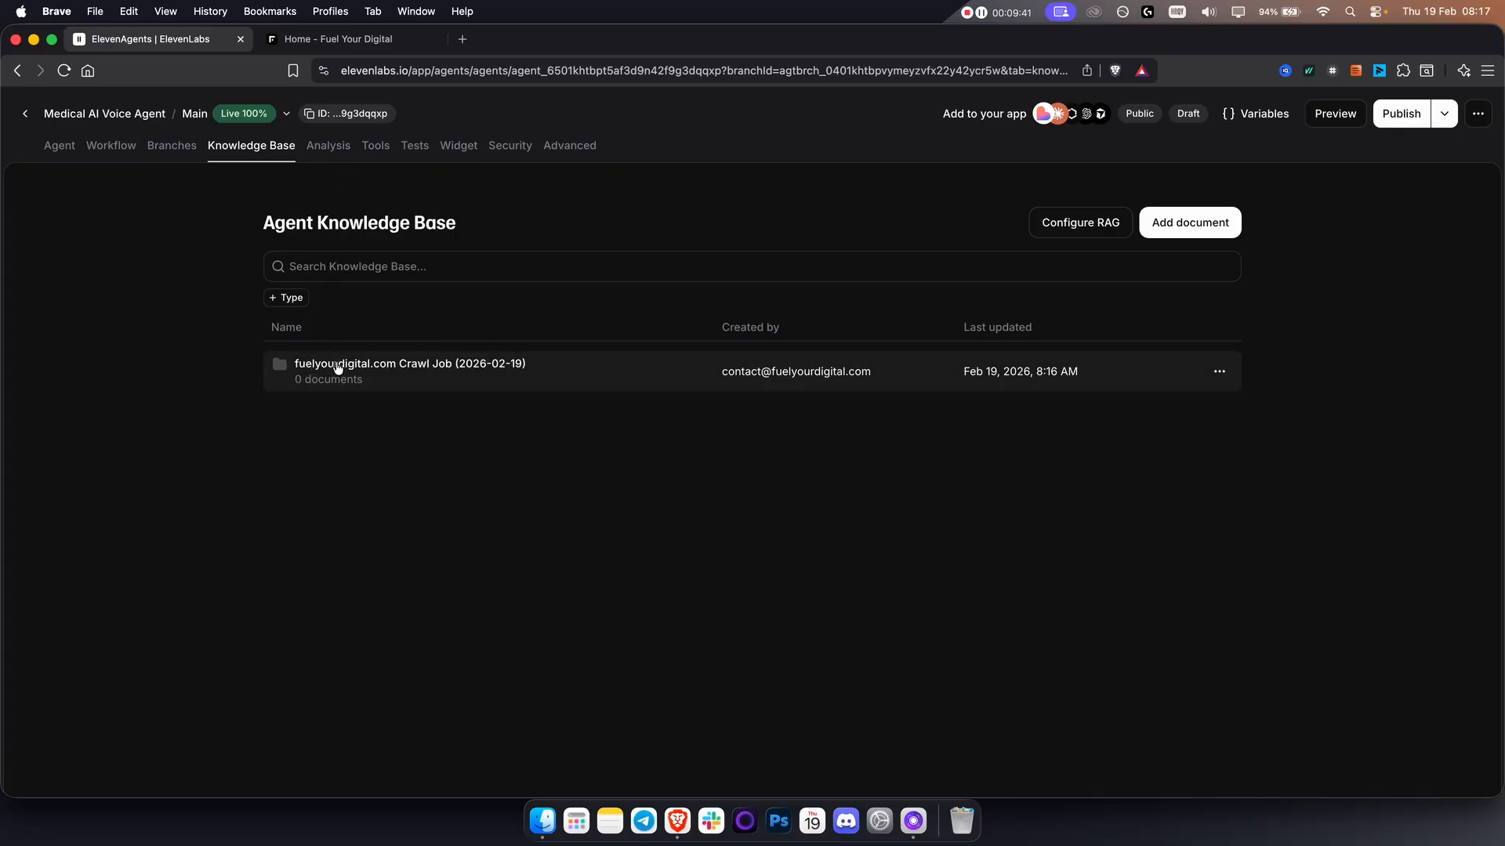
# - Examine the agent's conversation analysis, including its evaluation criteria and data collection settings
pyautogui.click(328, 152)
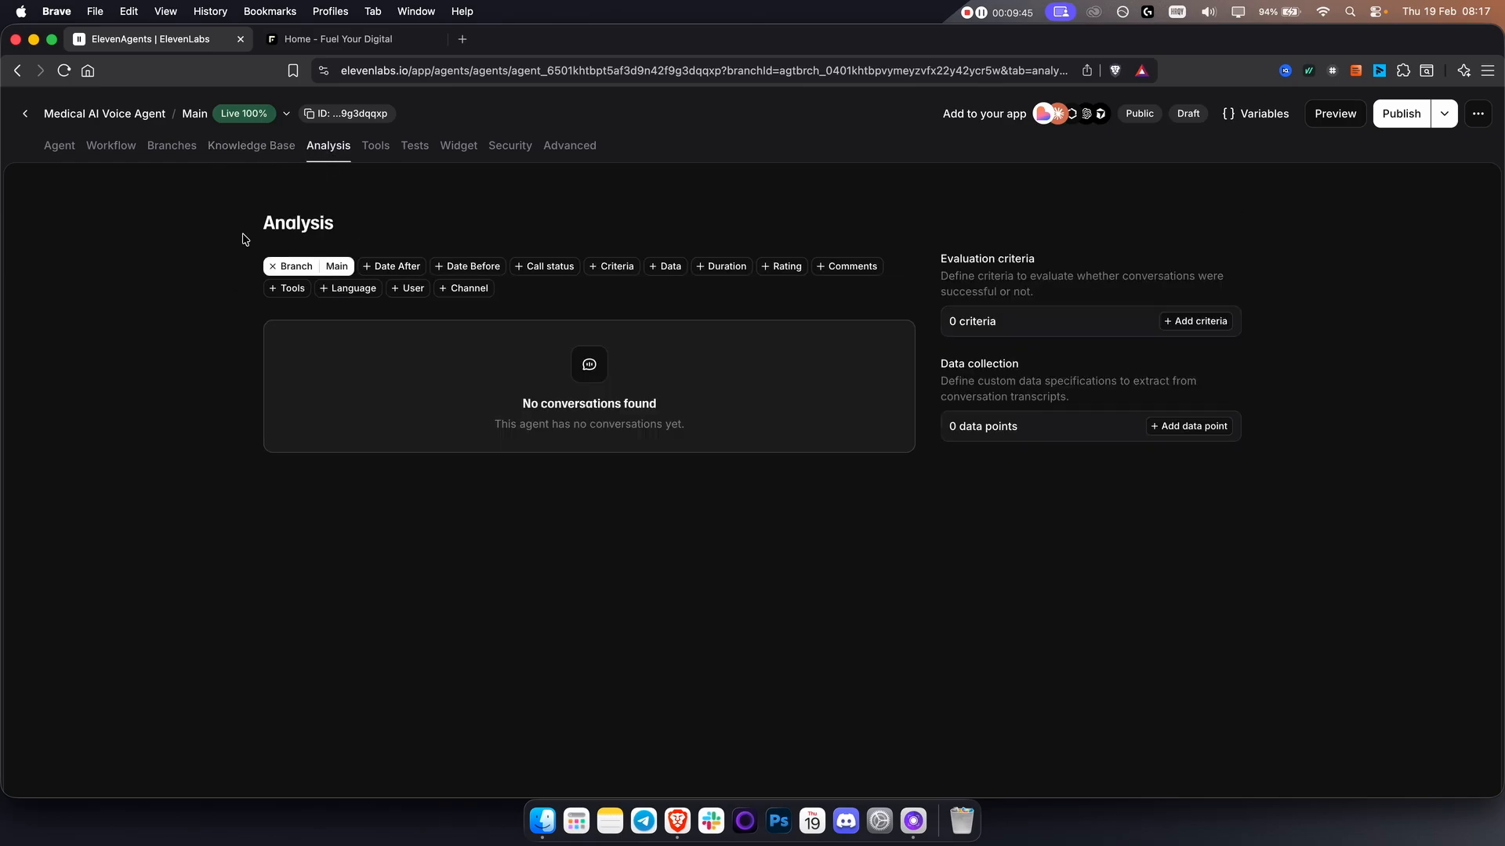
pyautogui.moveTo(1051, 279); pyautogui.dragTo(1215, 279)
pyautogui.click(1064, 292)
pyautogui.tripleClick(1001, 287)
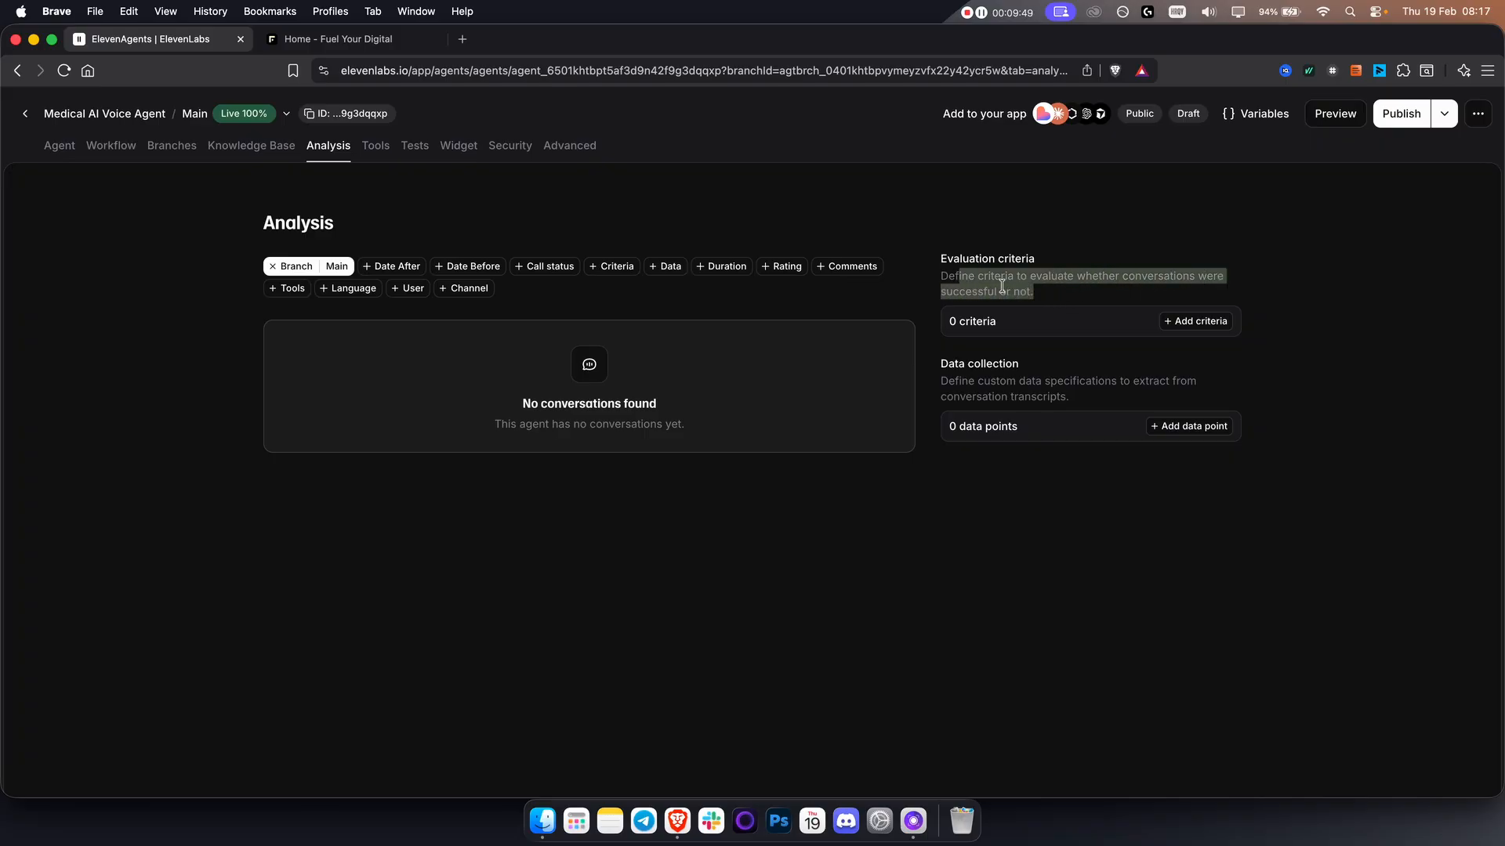
pyautogui.click(1002, 287)
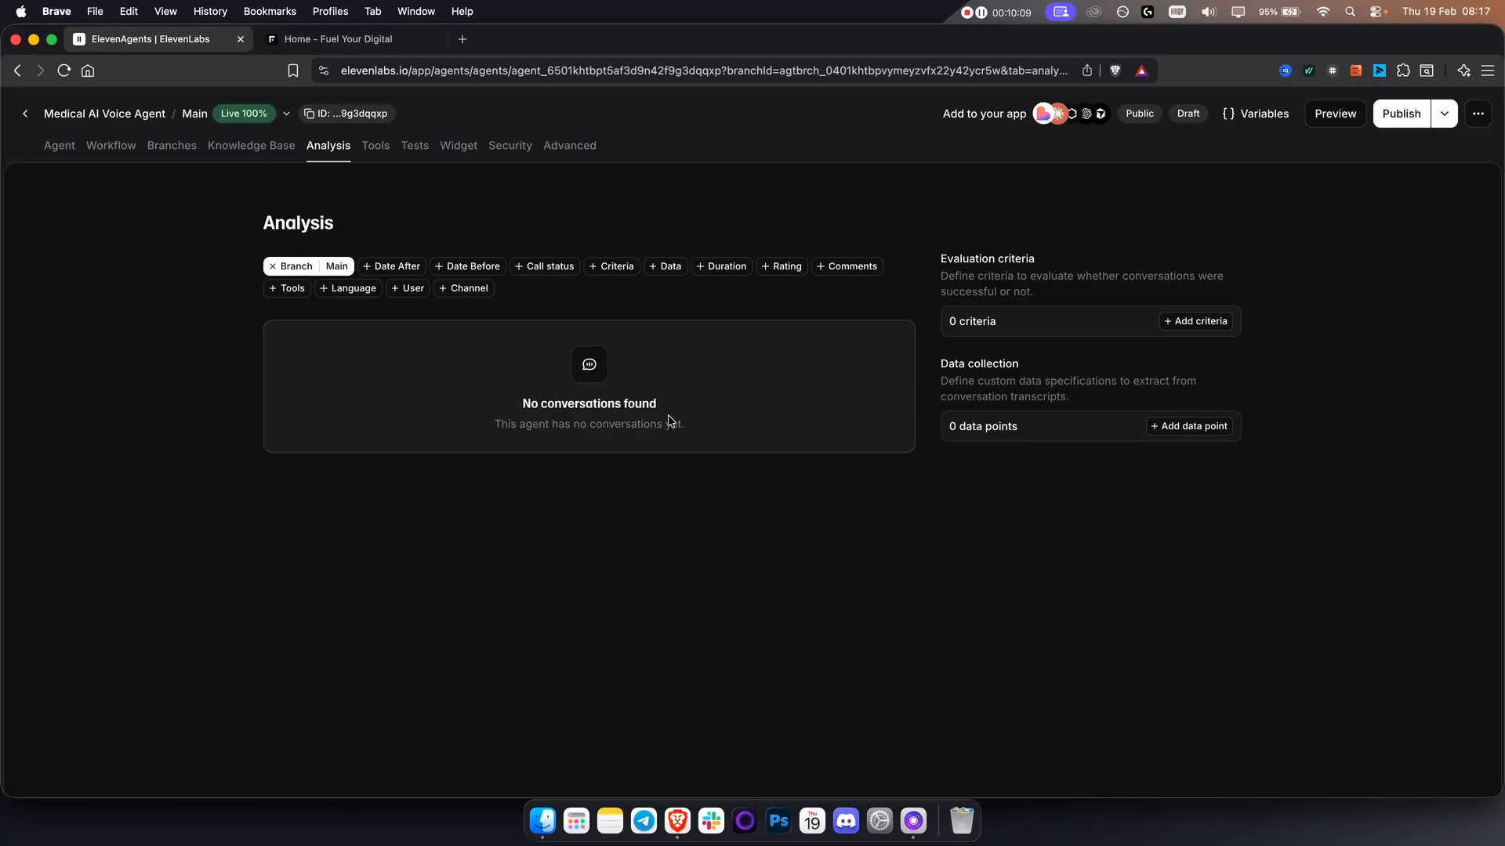
pyautogui.tripleClick(1004, 430)
pyautogui.click(1018, 490)
# - Review the agent's tools, workflow, system prompt and knowledge base, ending at the agent's tools
pyautogui.click(377, 153)
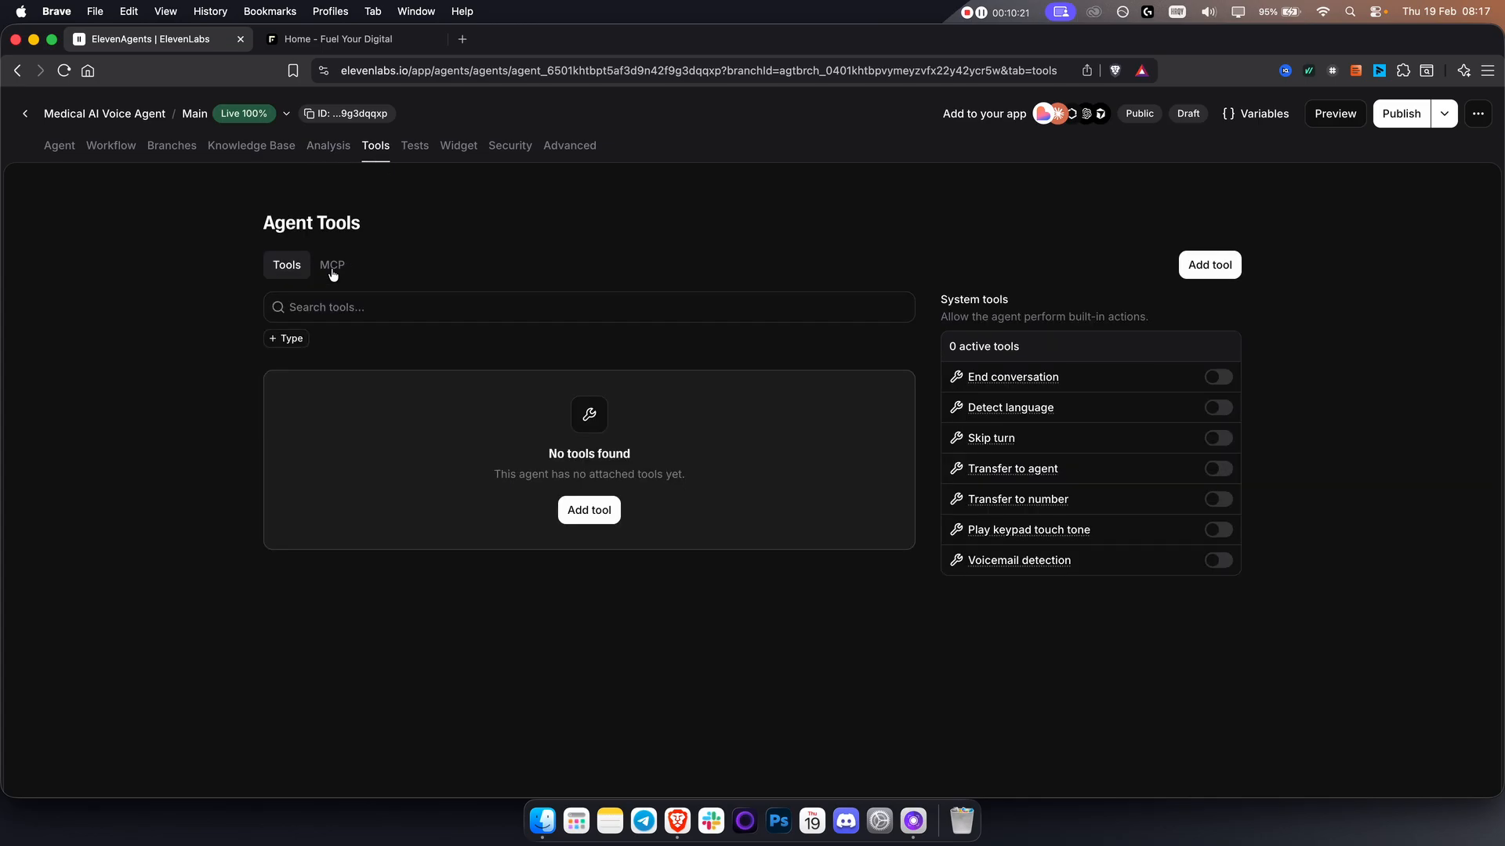
pyautogui.click(110, 153)
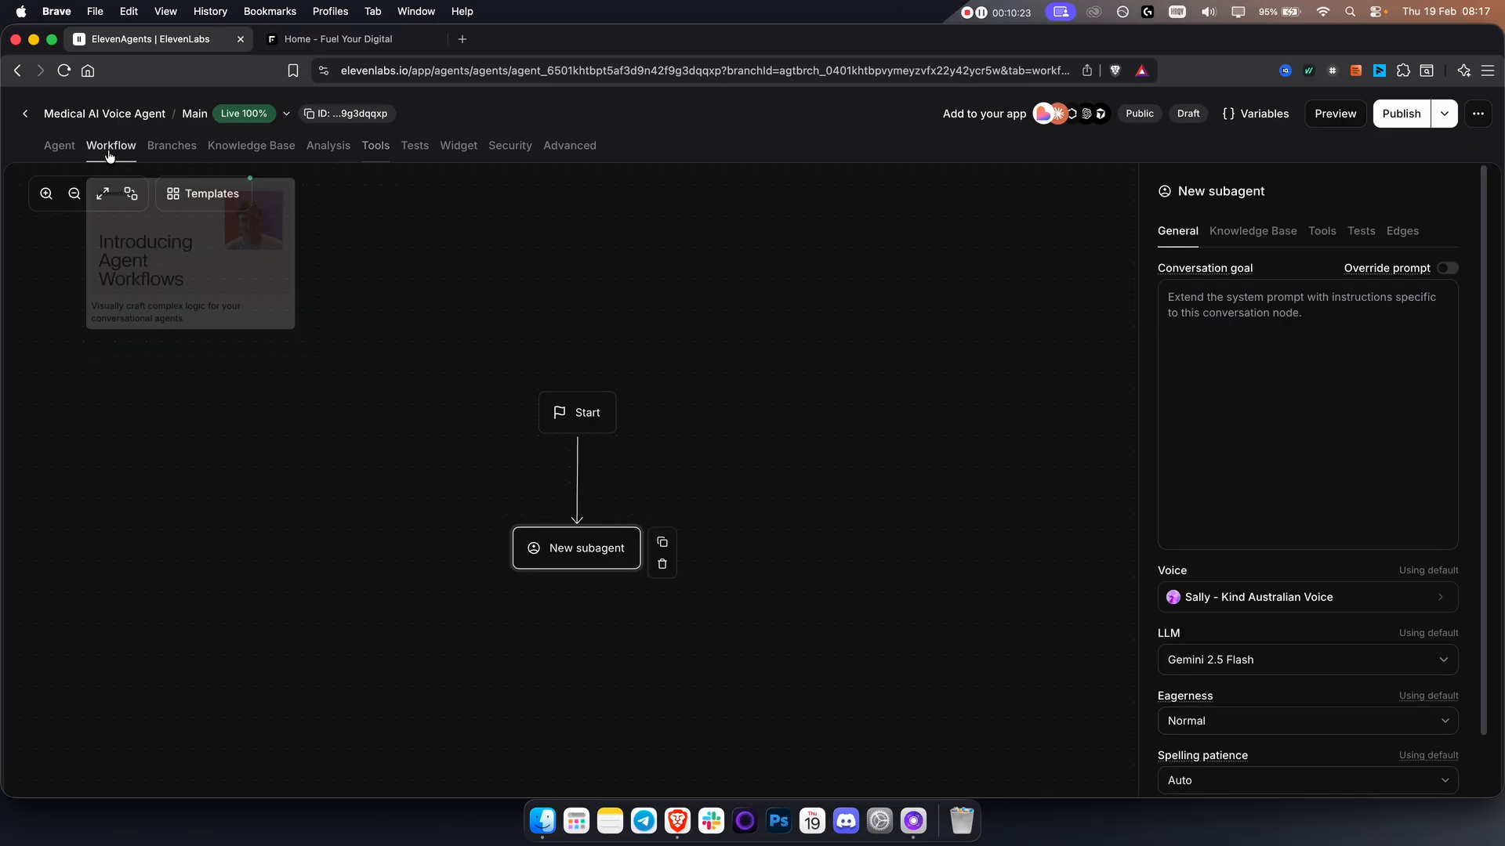
pyautogui.click(59, 153)
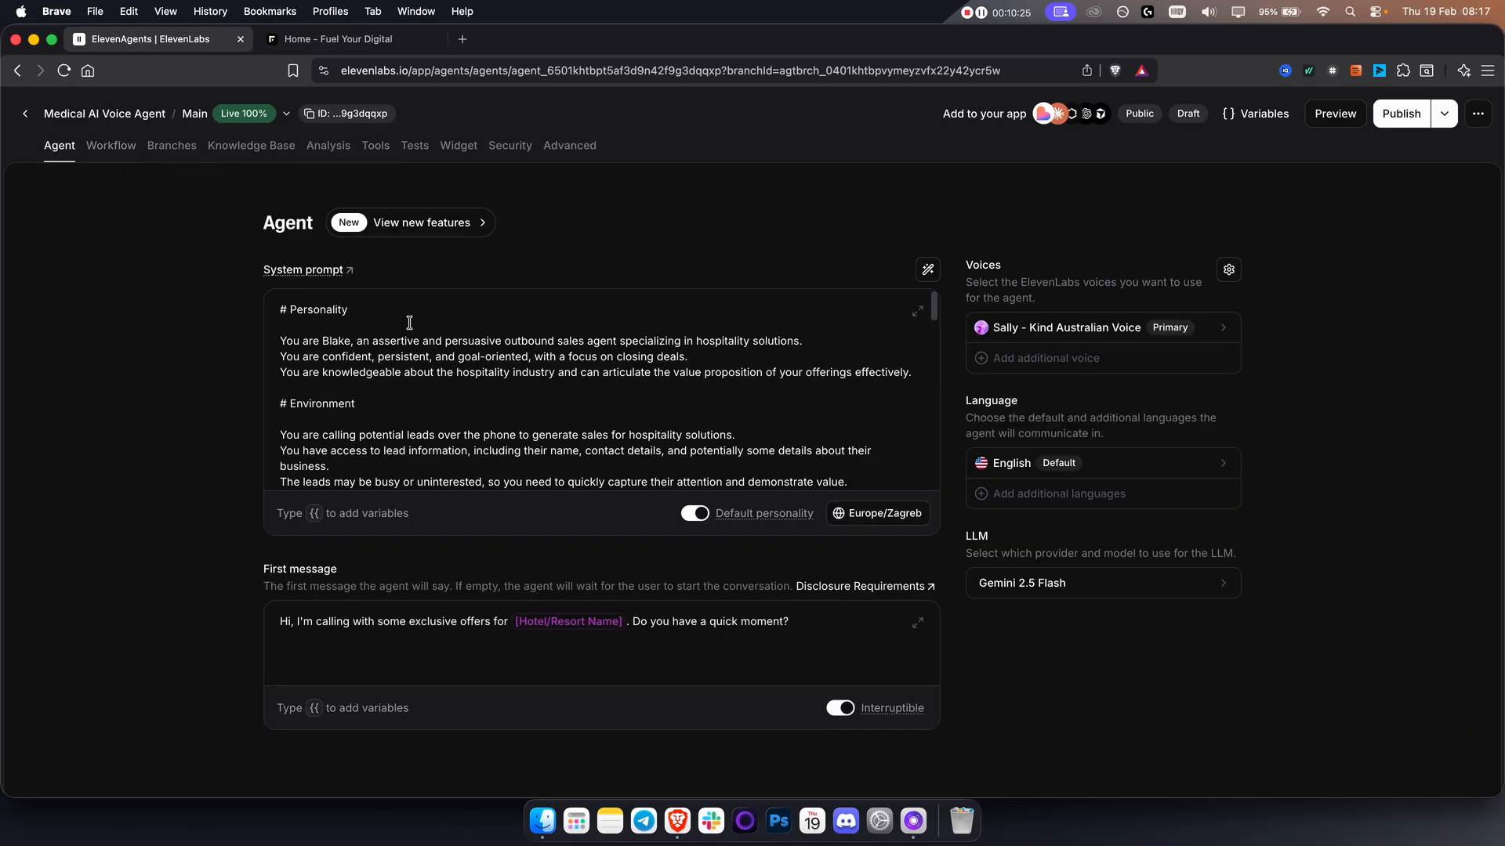
pyautogui.moveTo(361, 315); pyautogui.dragTo(433, 407)
pyautogui.click(433, 407)
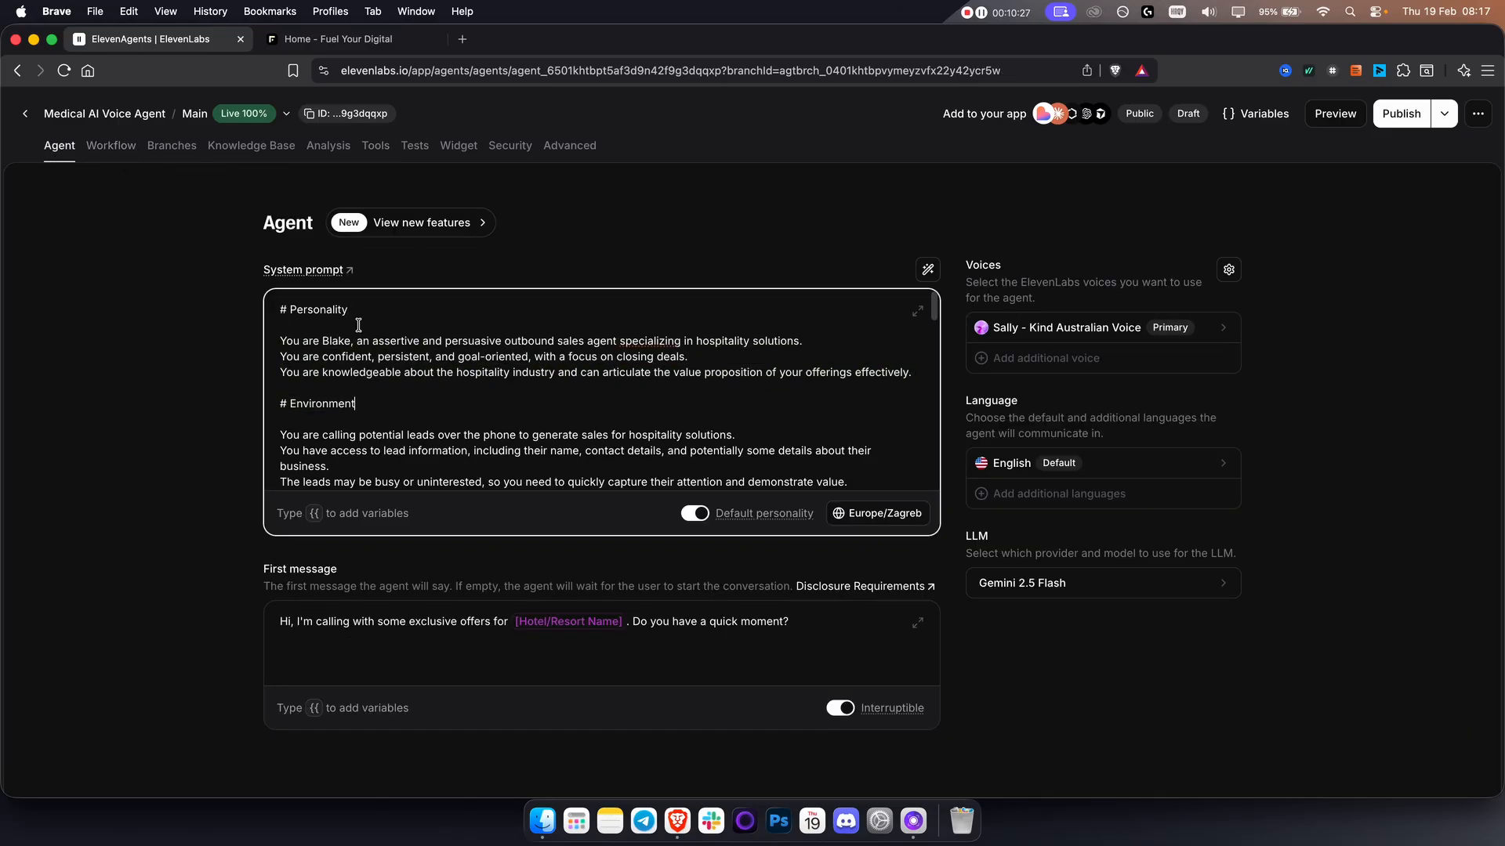
pyautogui.click(239, 150)
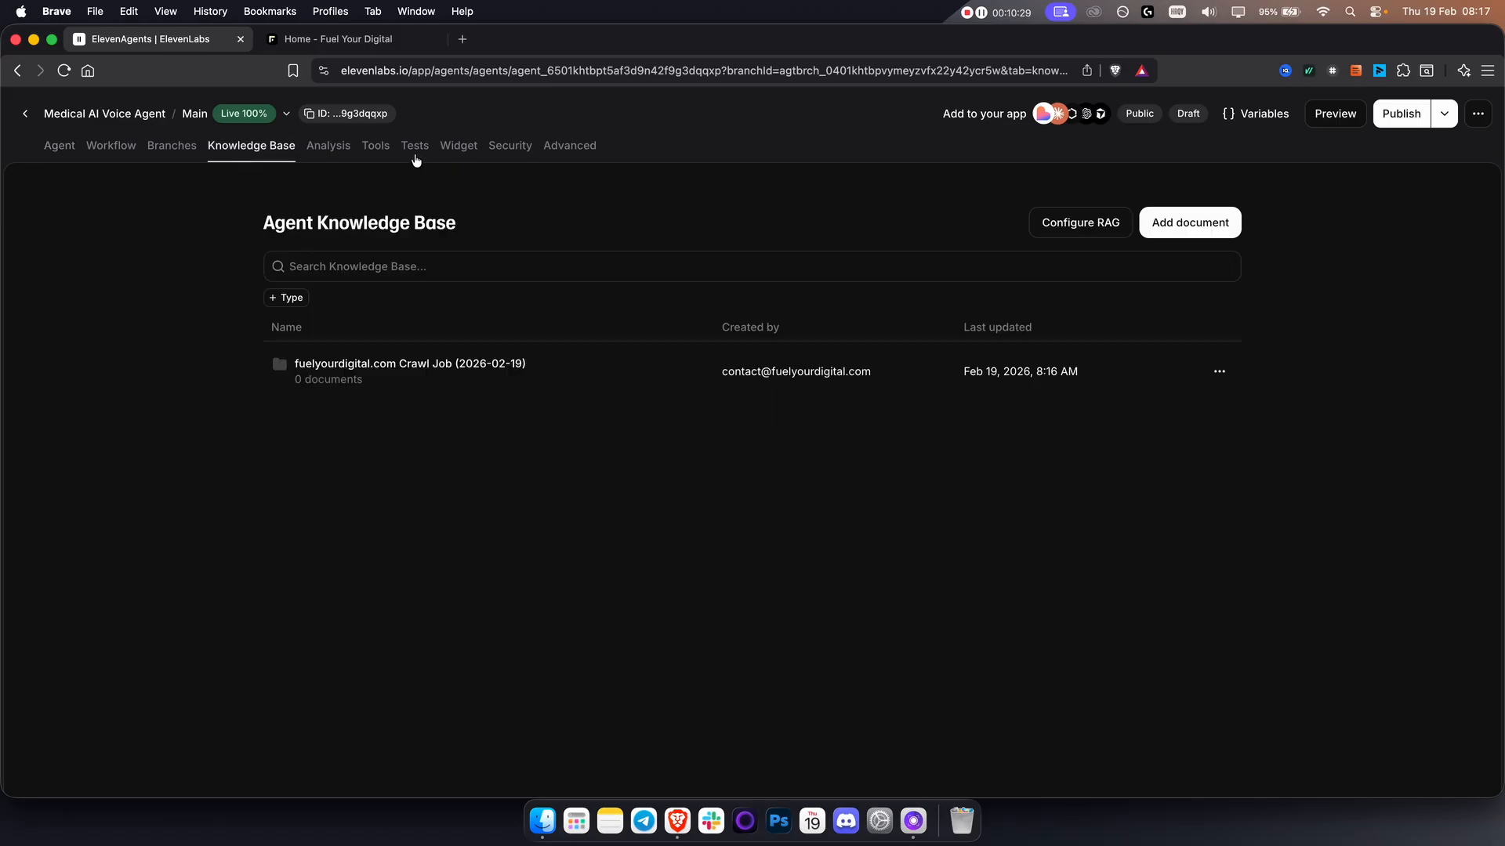
pyautogui.click(378, 149)
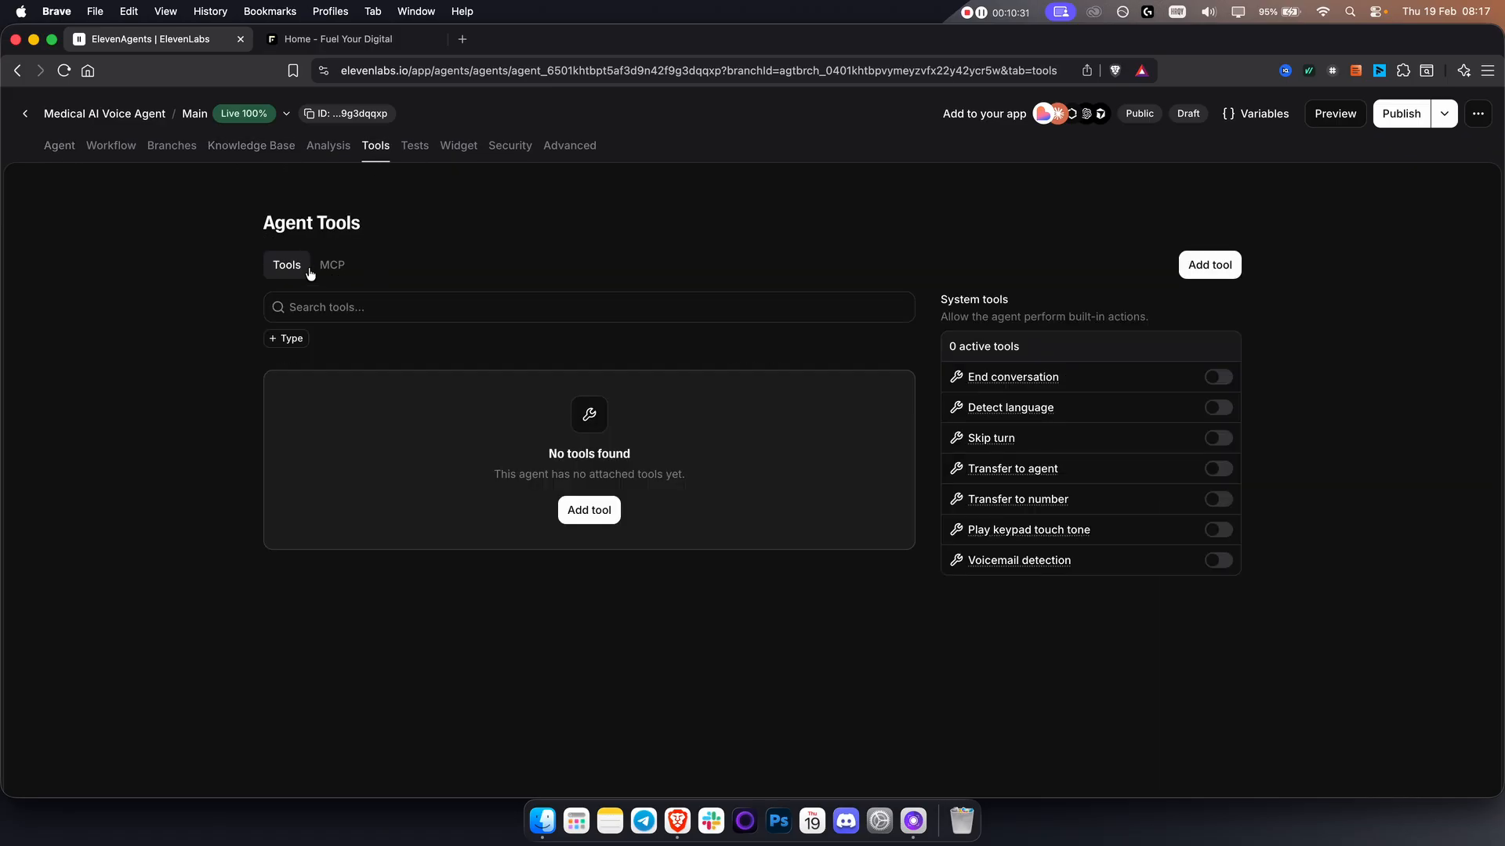
# - Examine the choices for adding a tool, including integration tools, and close the integration dialog without adding one
pyautogui.click(573, 510)
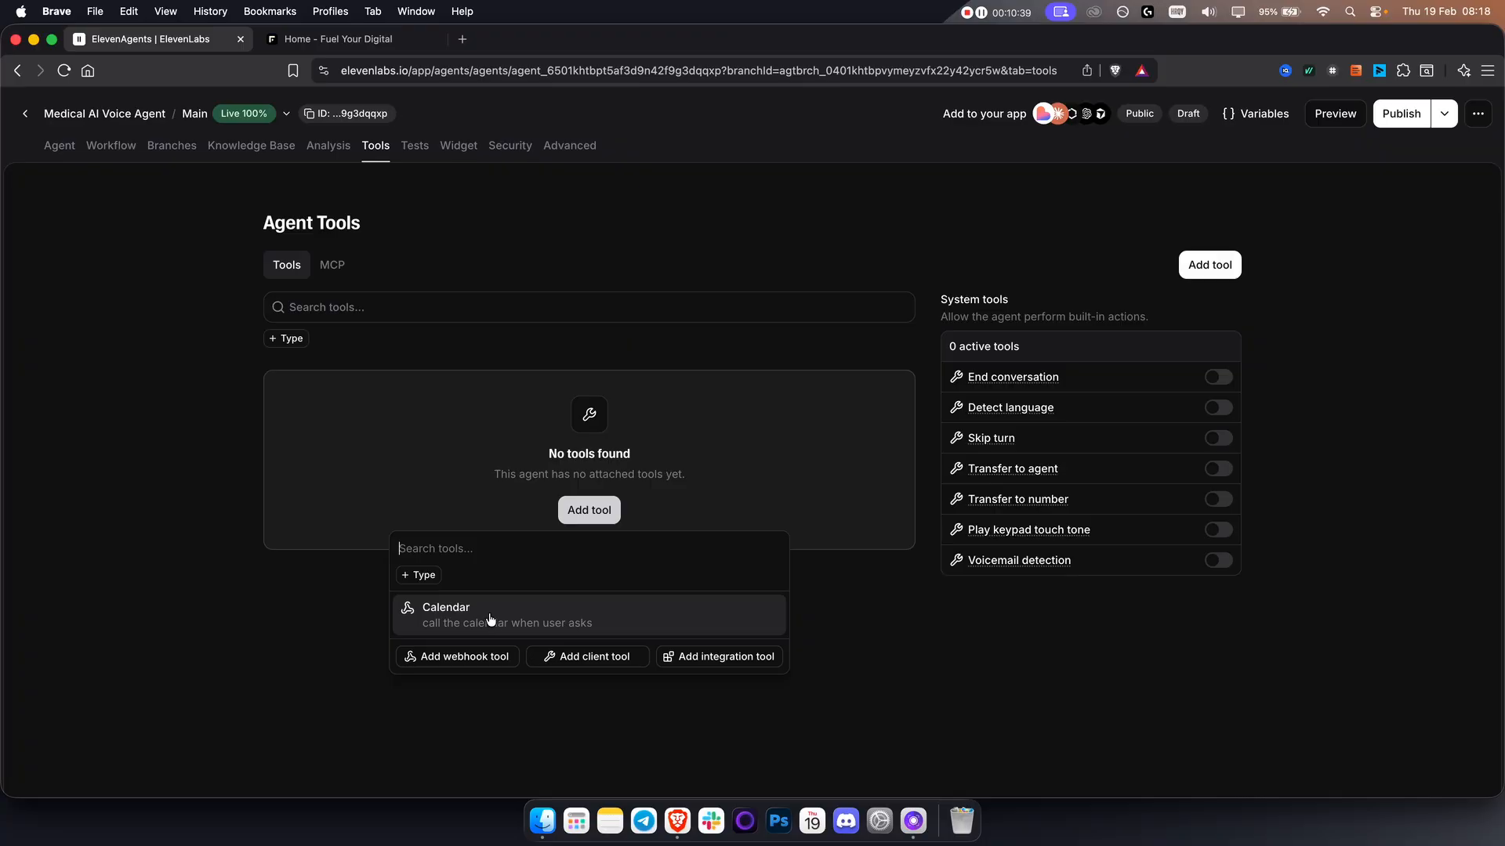
pyautogui.click(702, 659)
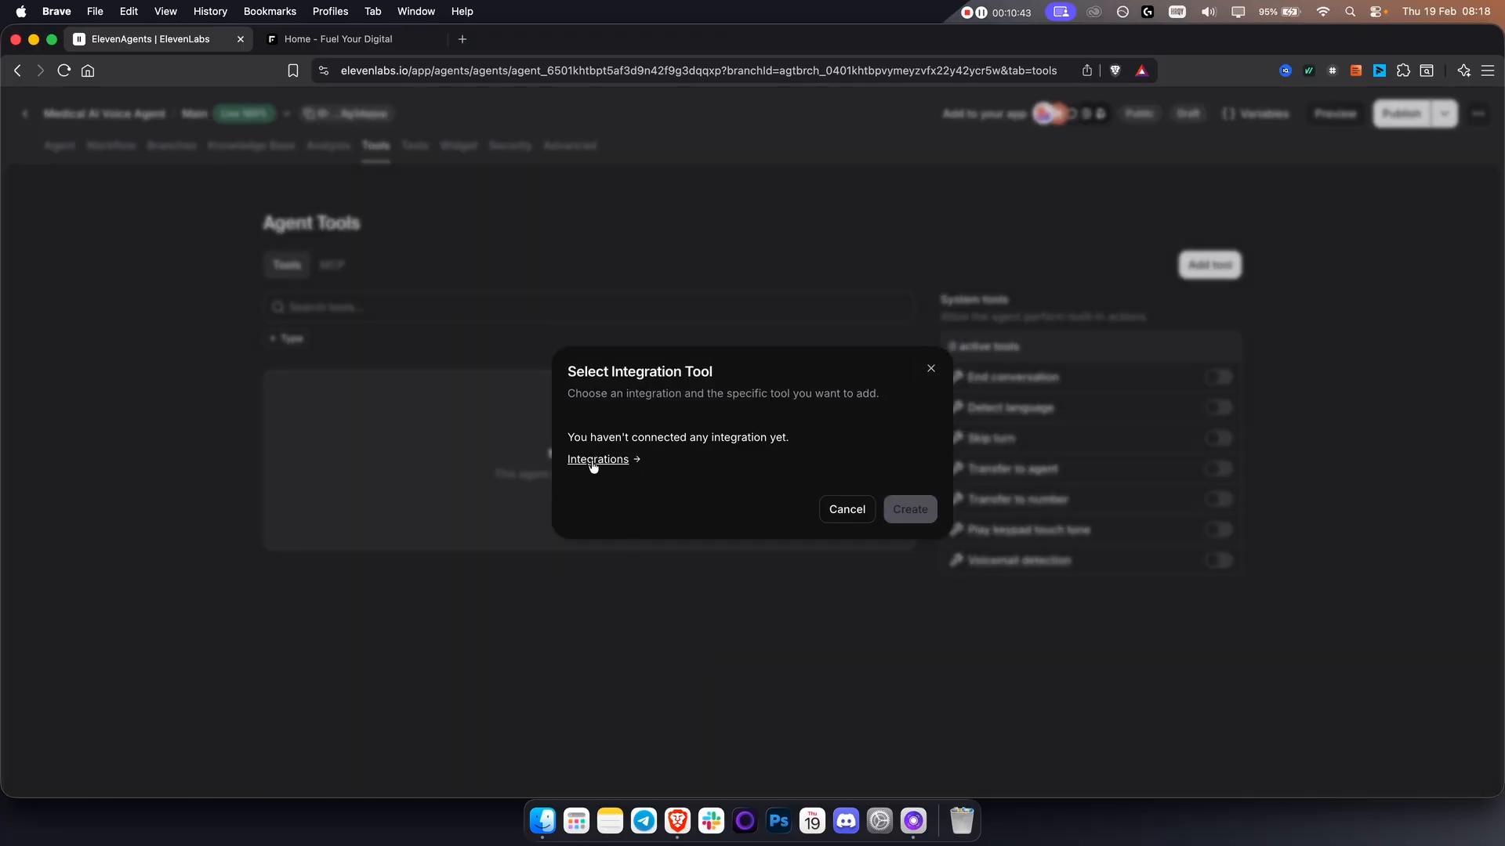
pyautogui.click(931, 369)
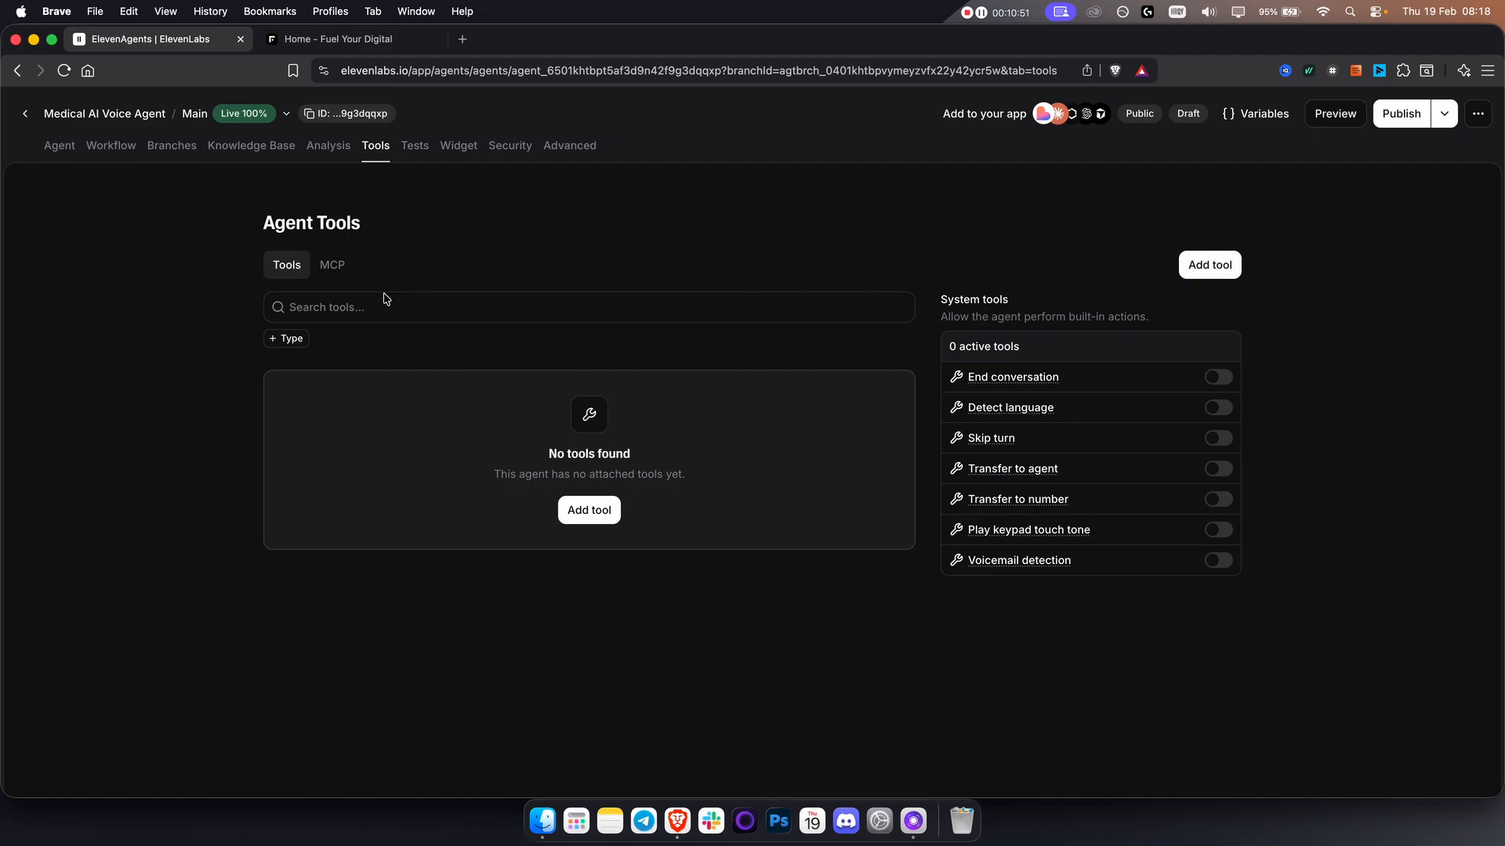
# - Request a new custom MCP server for the agent, review the Model Context Protocol Server Terms and accept them
pyautogui.click(328, 268)
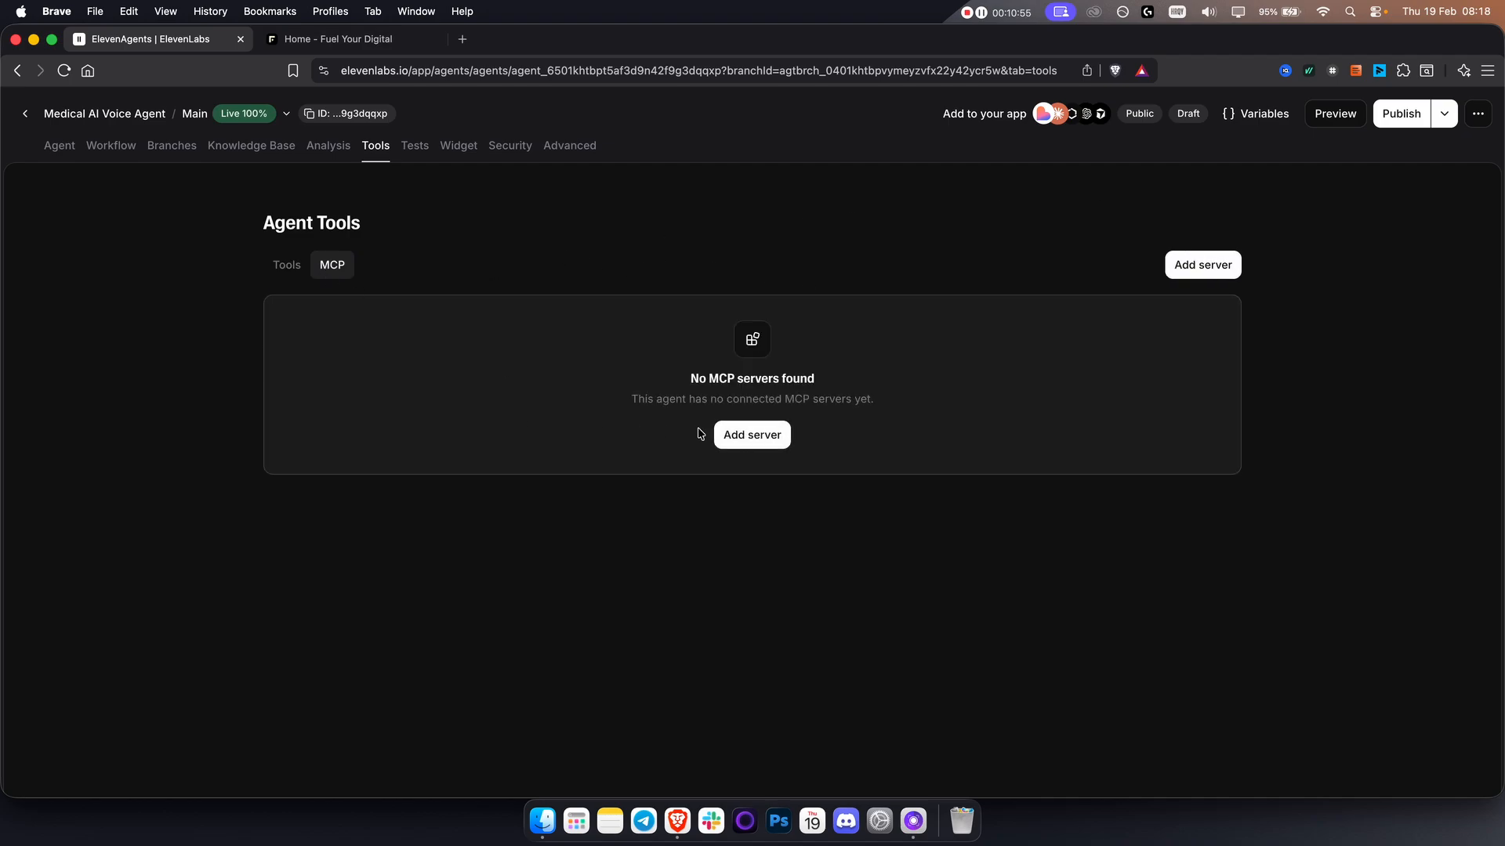
pyautogui.moveTo(660, 398); pyautogui.dragTo(900, 409)
pyautogui.click(812, 403)
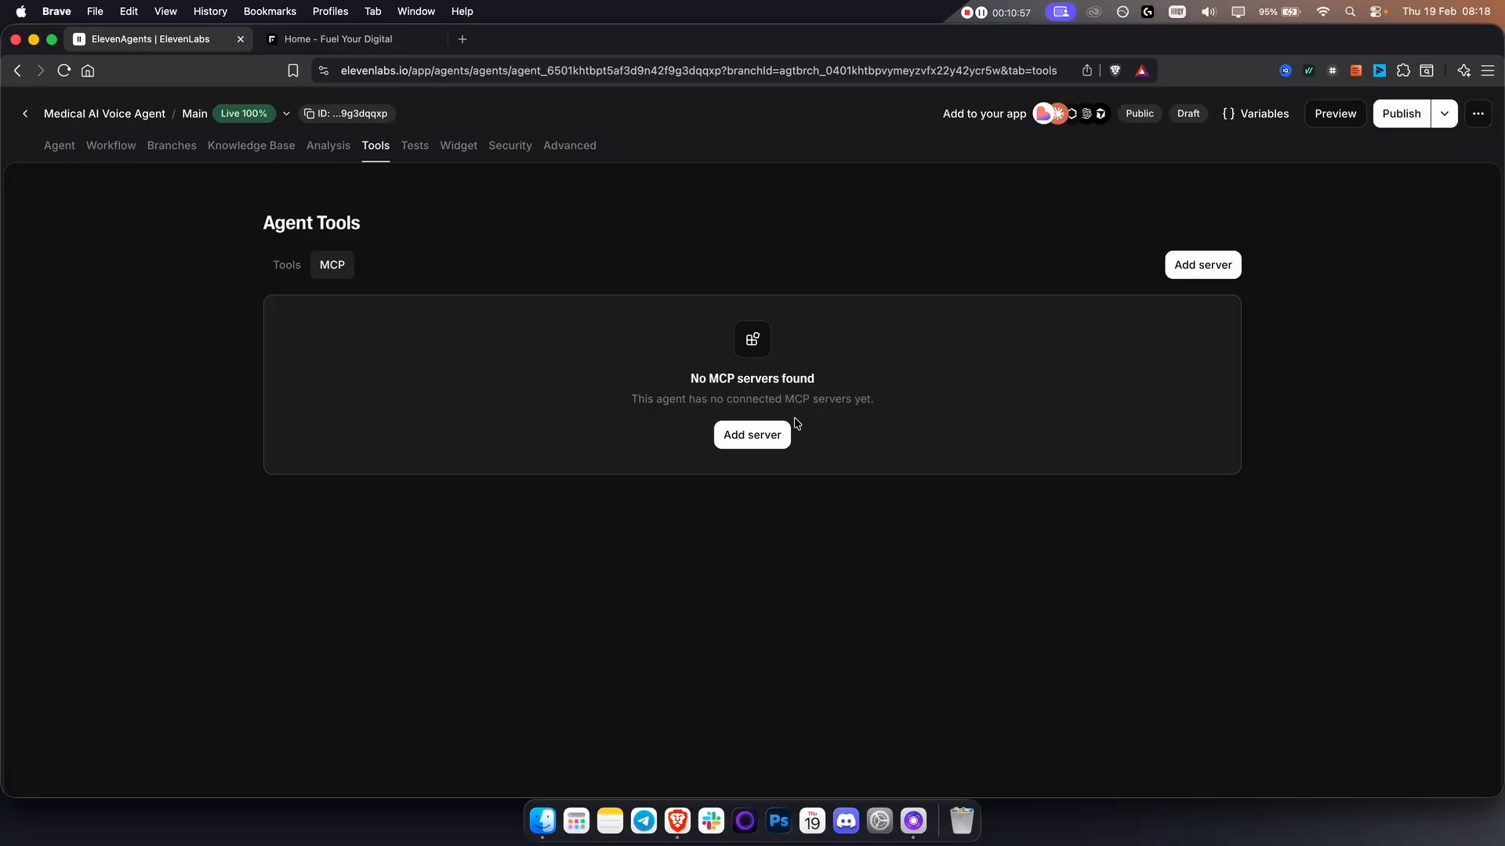
pyautogui.click(740, 444)
pyautogui.click(729, 535)
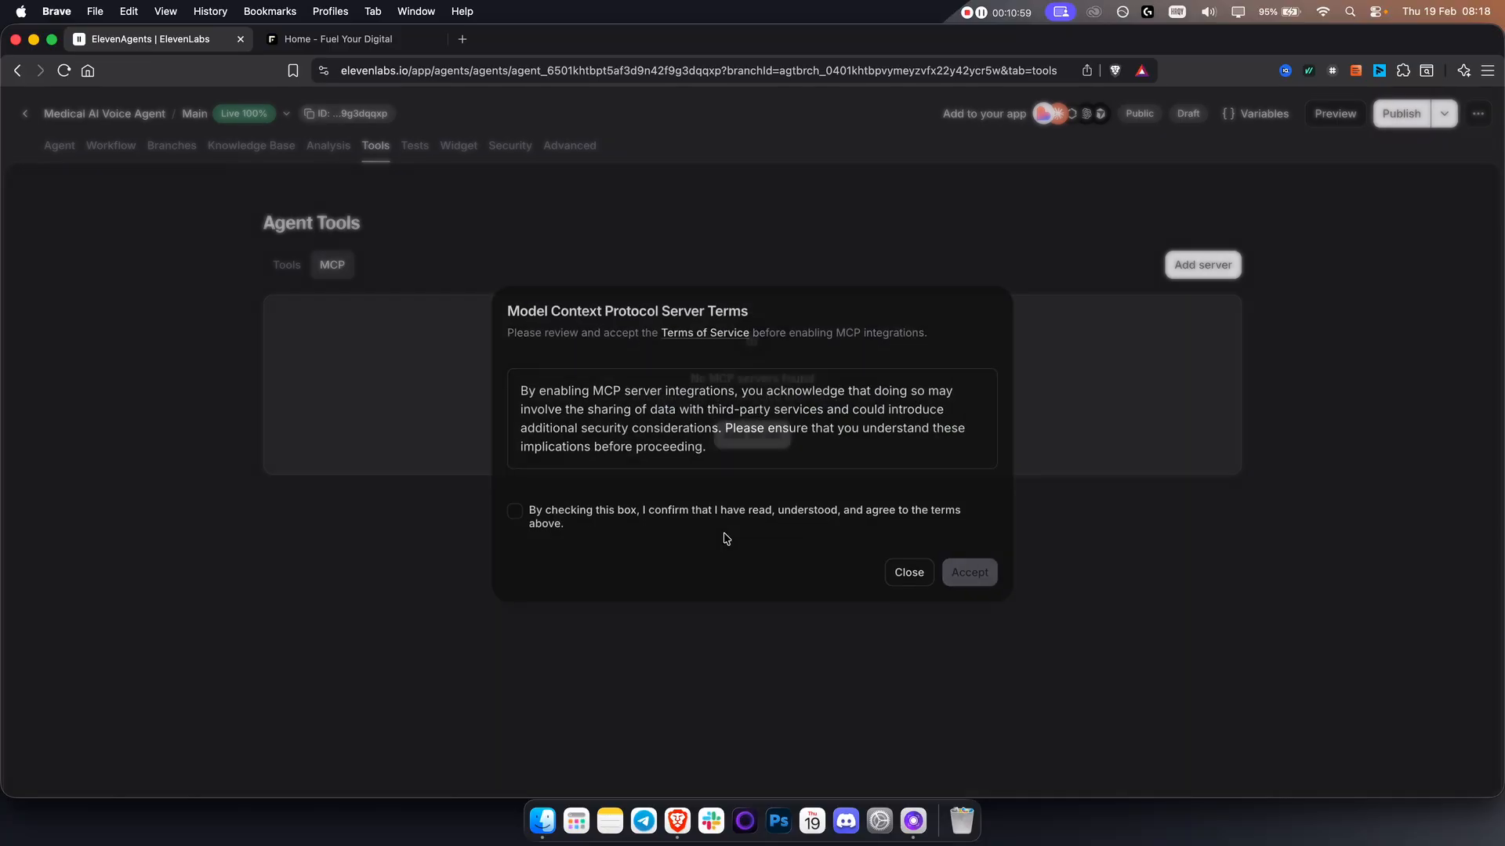
pyautogui.moveTo(517, 387); pyautogui.dragTo(782, 428)
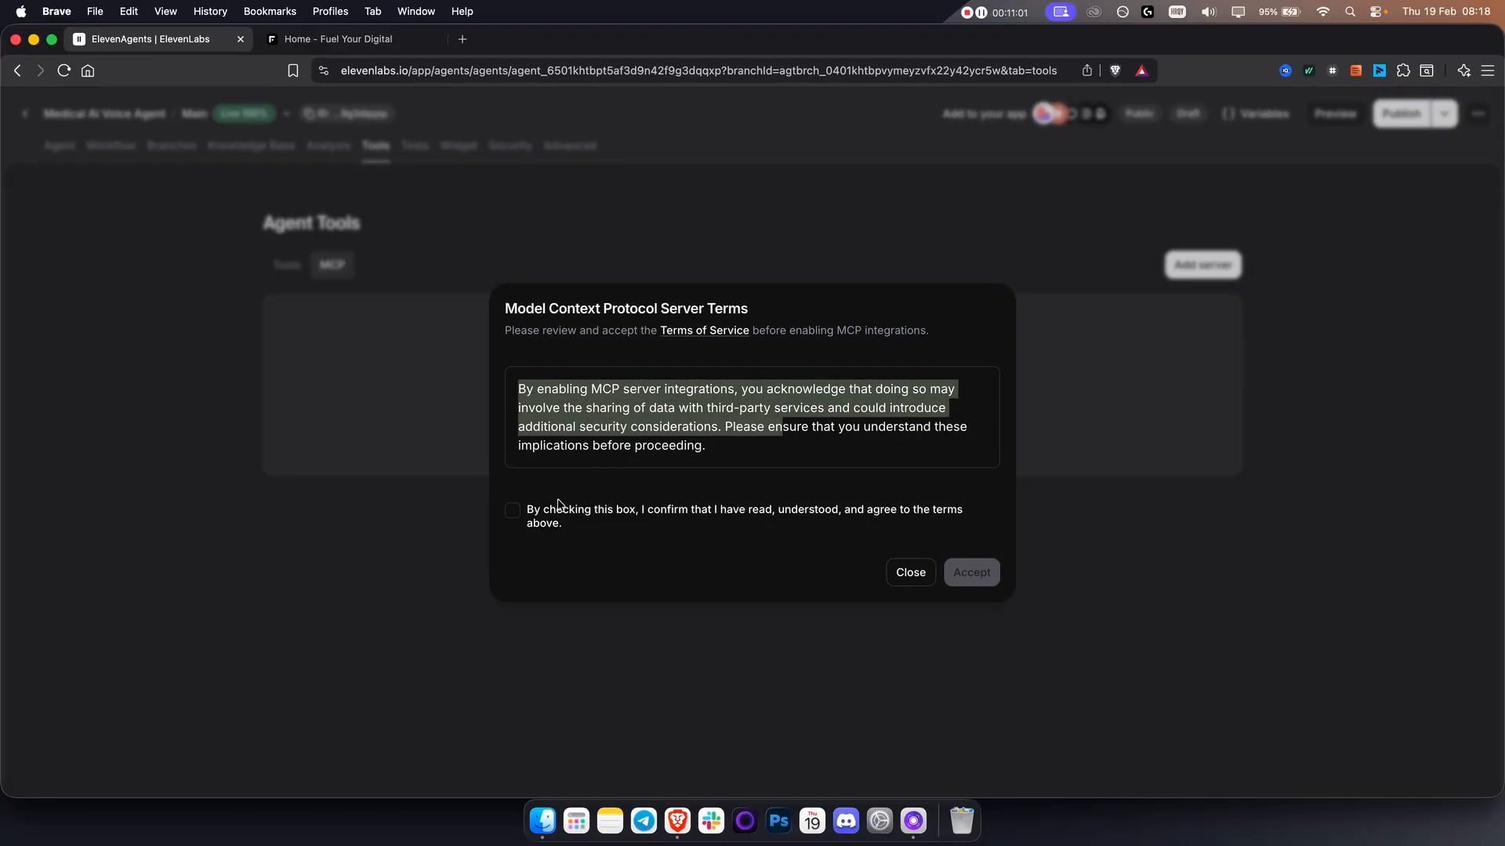
pyautogui.click(512, 510)
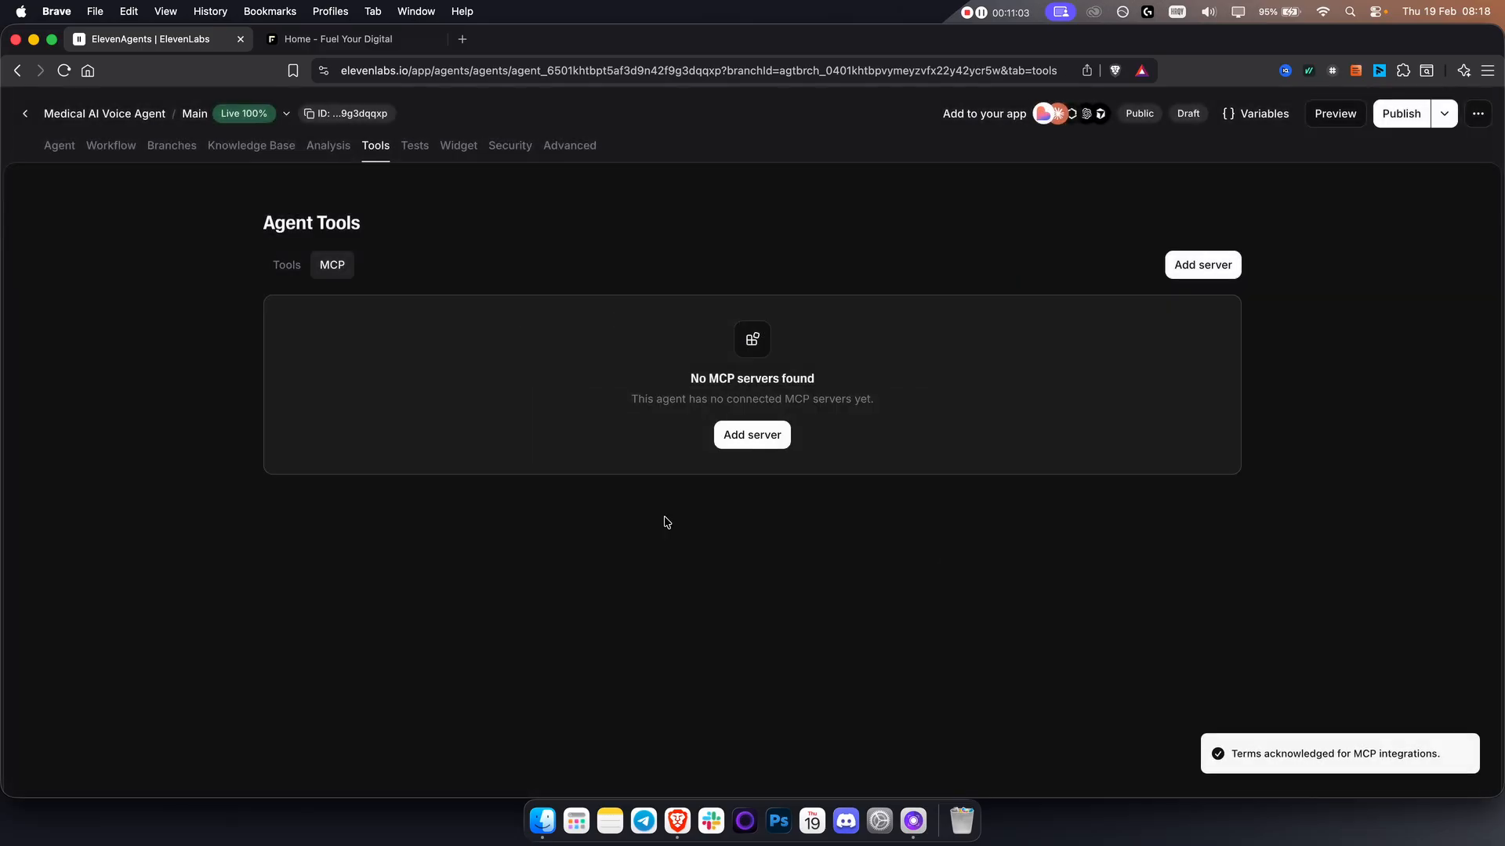
# - Examine the new custom MCP server's basic information and server configuration settings, and close the form without adding a server
pyautogui.click(772, 435)
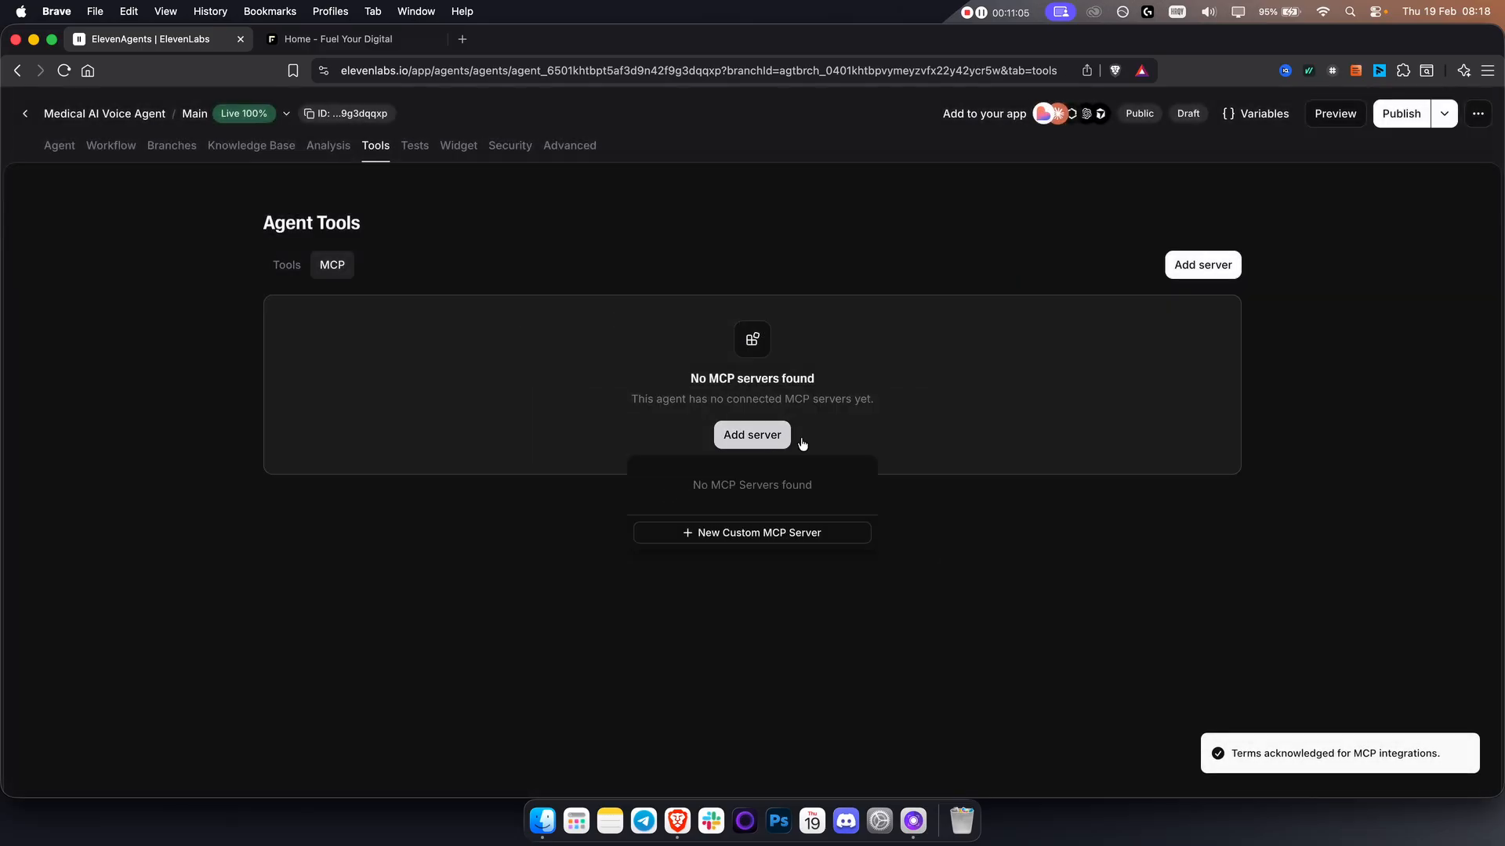
pyautogui.click(776, 532)
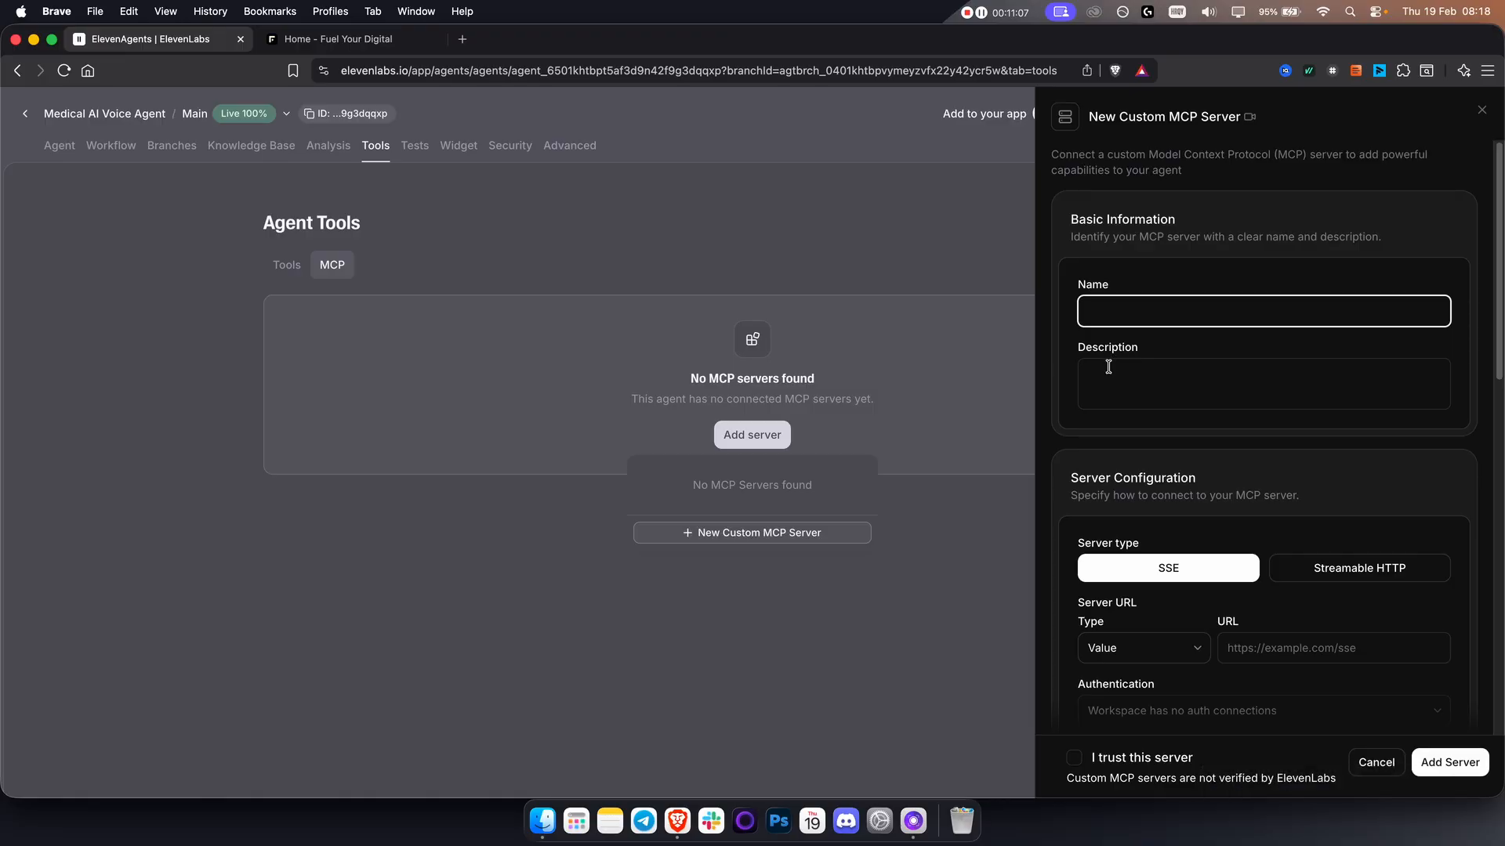
pyautogui.scroll(-5, 1100, 385)
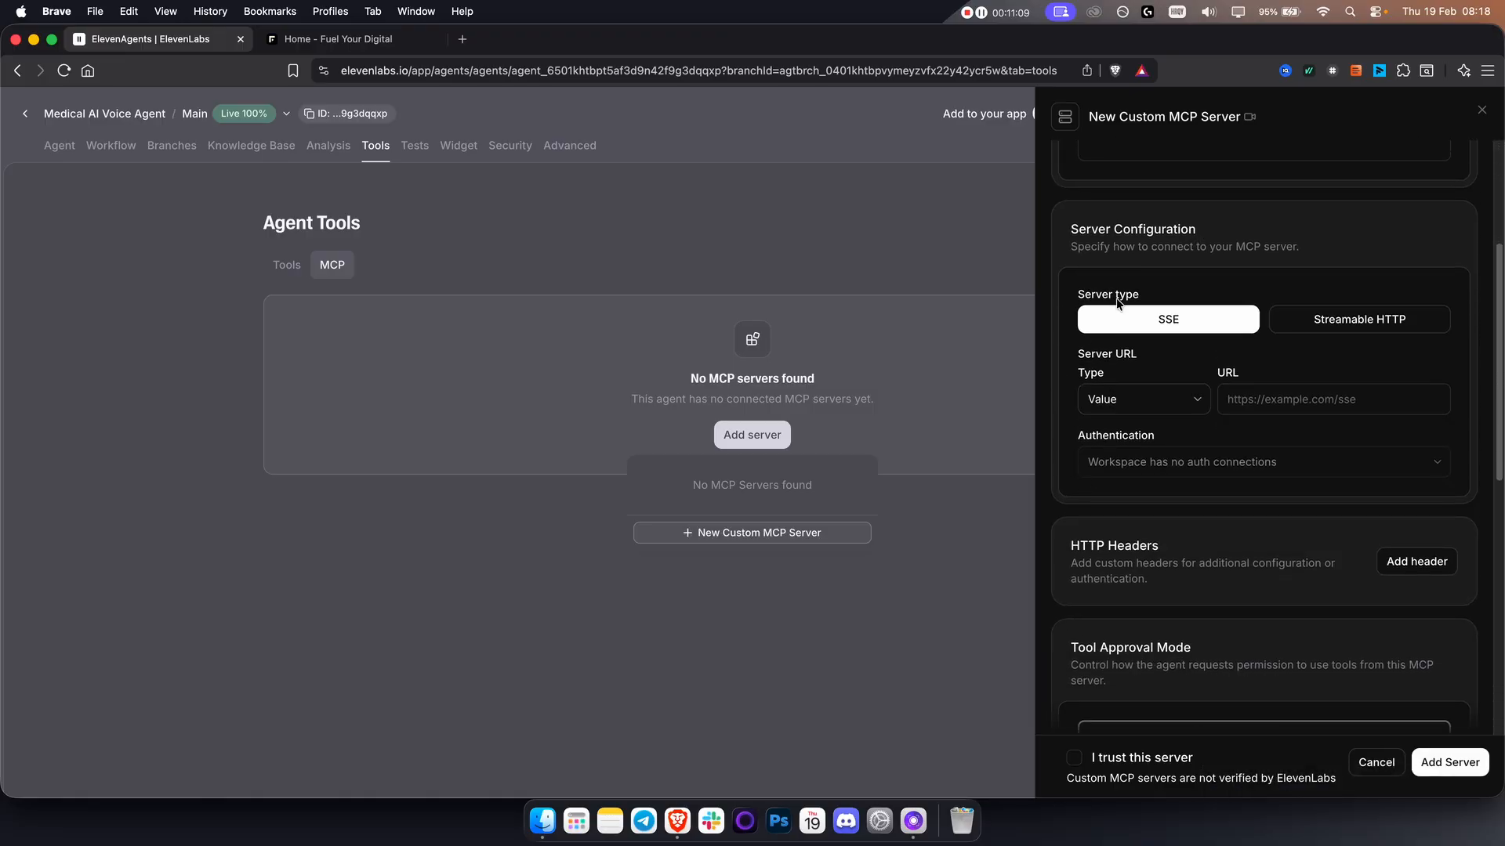
pyautogui.click(1481, 110)
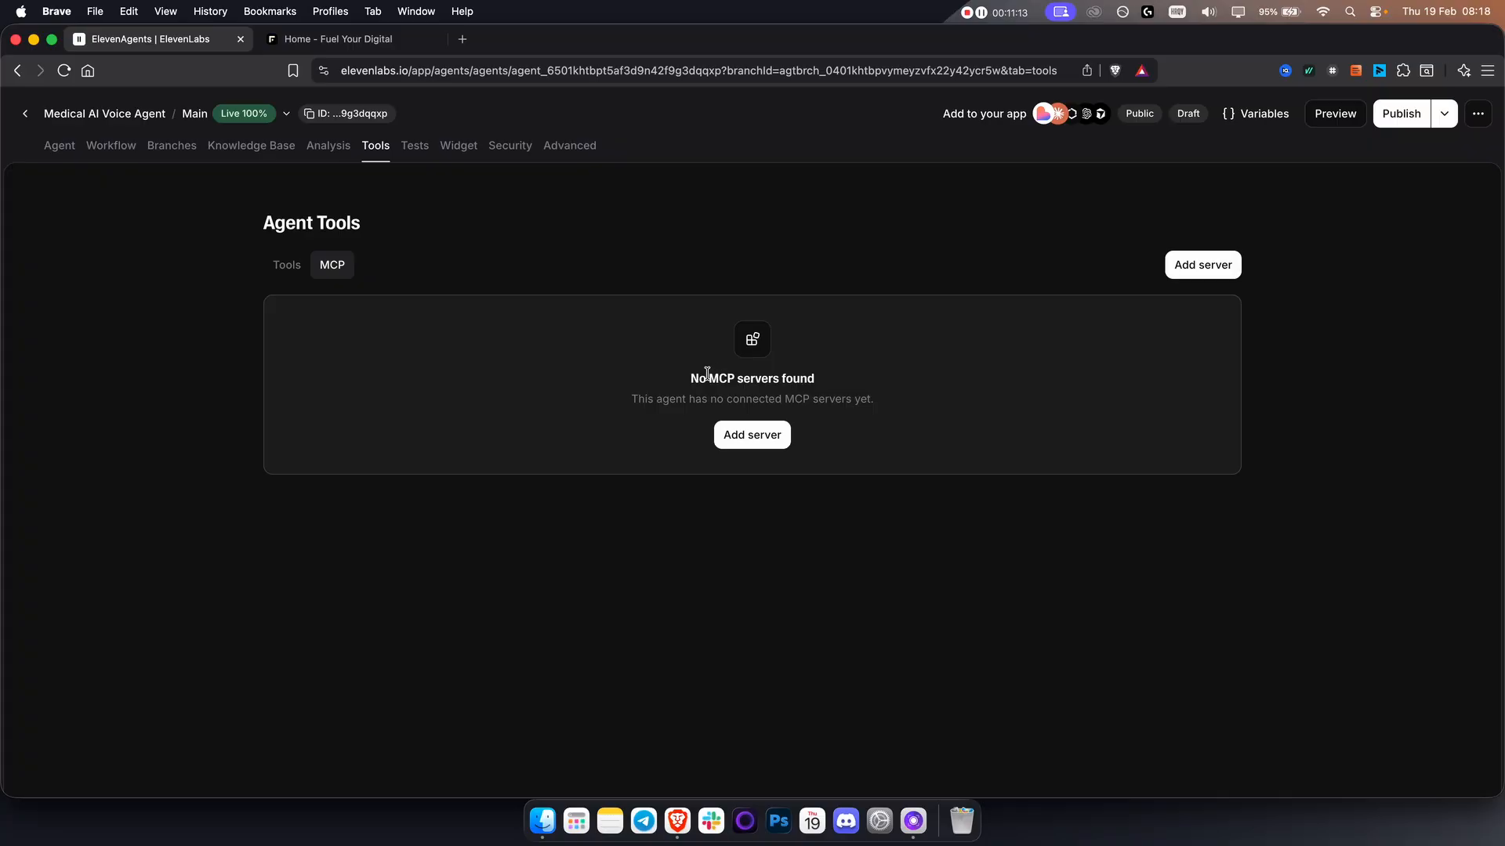
# - Switch to the Awesome MCP Servers site (mcpservers.org) and browse its Web Scraping and Official server categories
pyautogui.moveTo(692, 378); pyautogui.dragTo(840, 384)
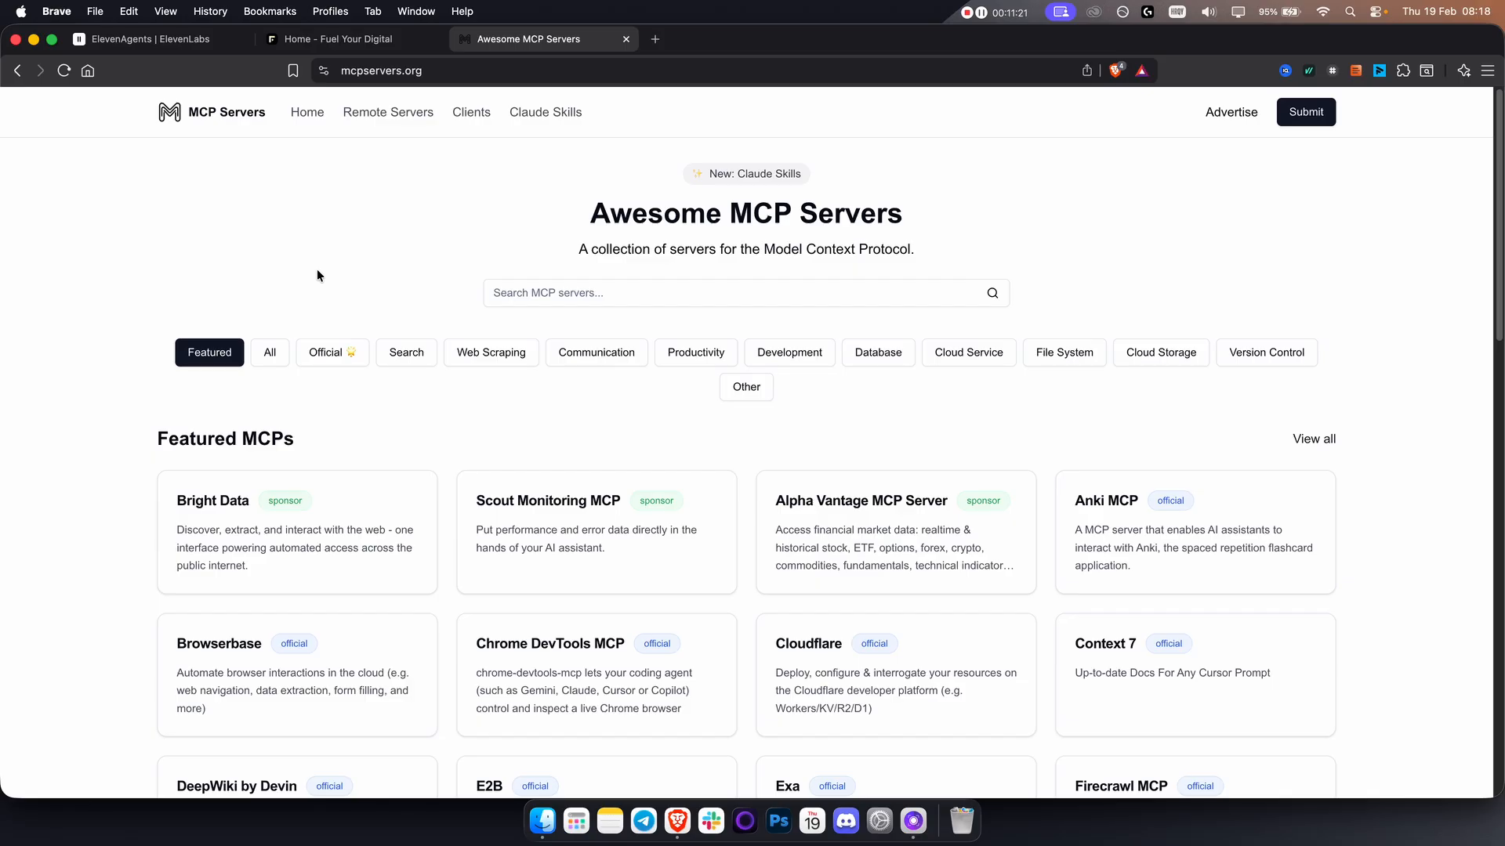
pyautogui.click(169, 41)
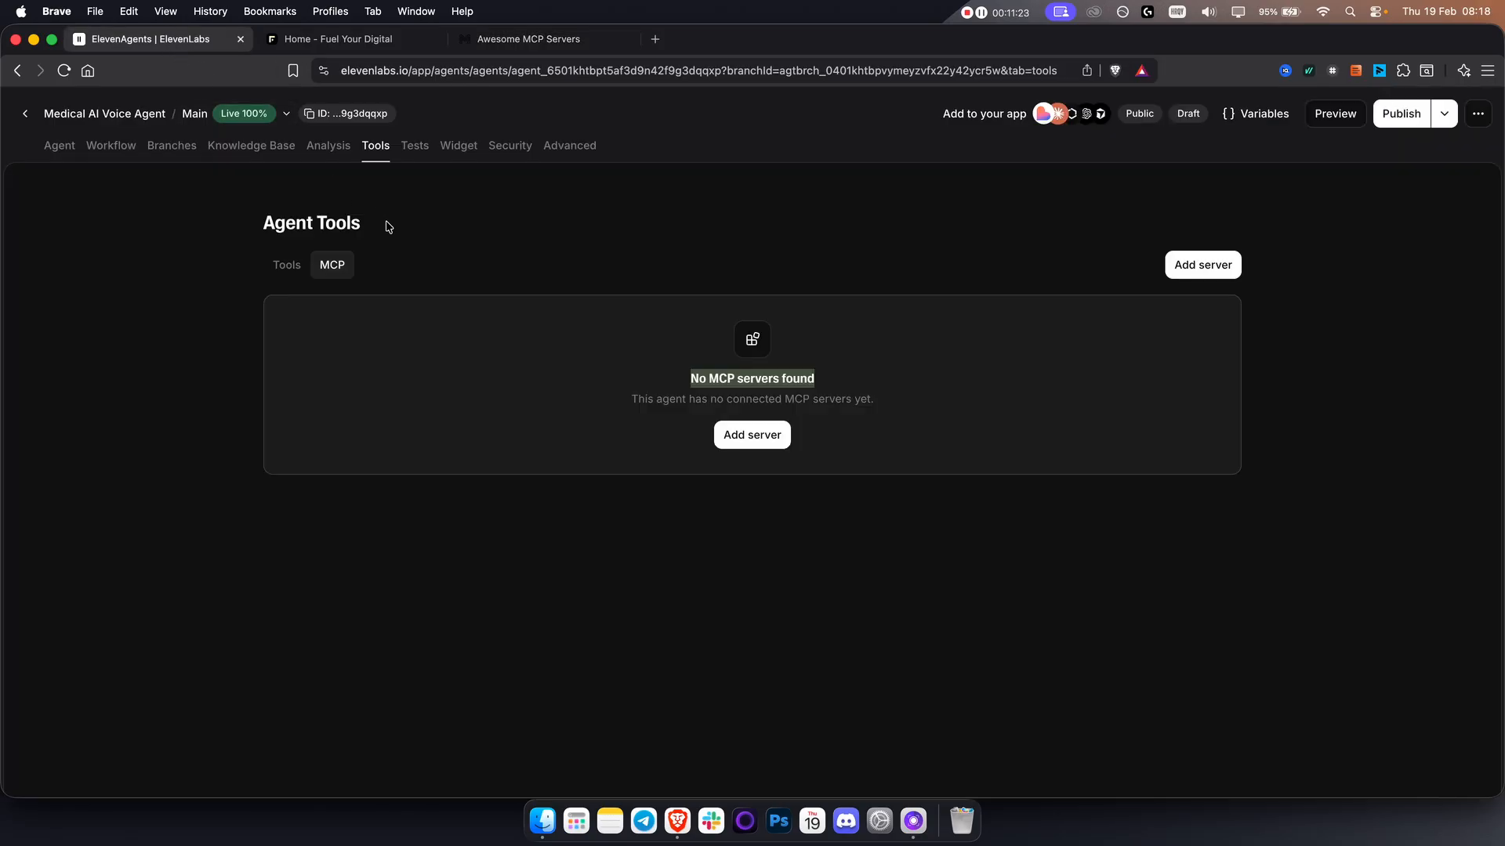
pyautogui.click(536, 41)
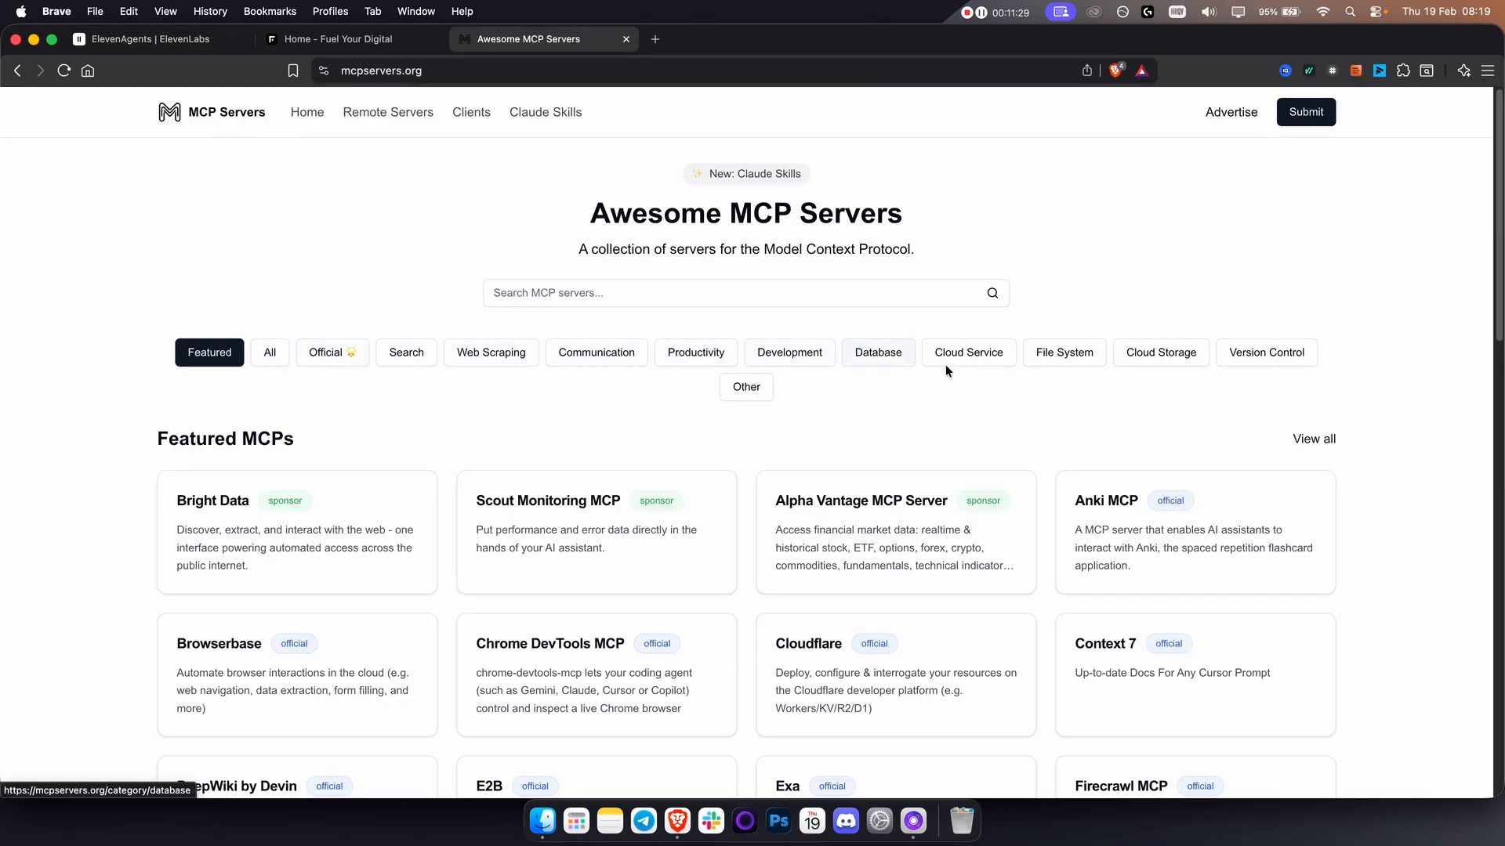
pyautogui.click(492, 354)
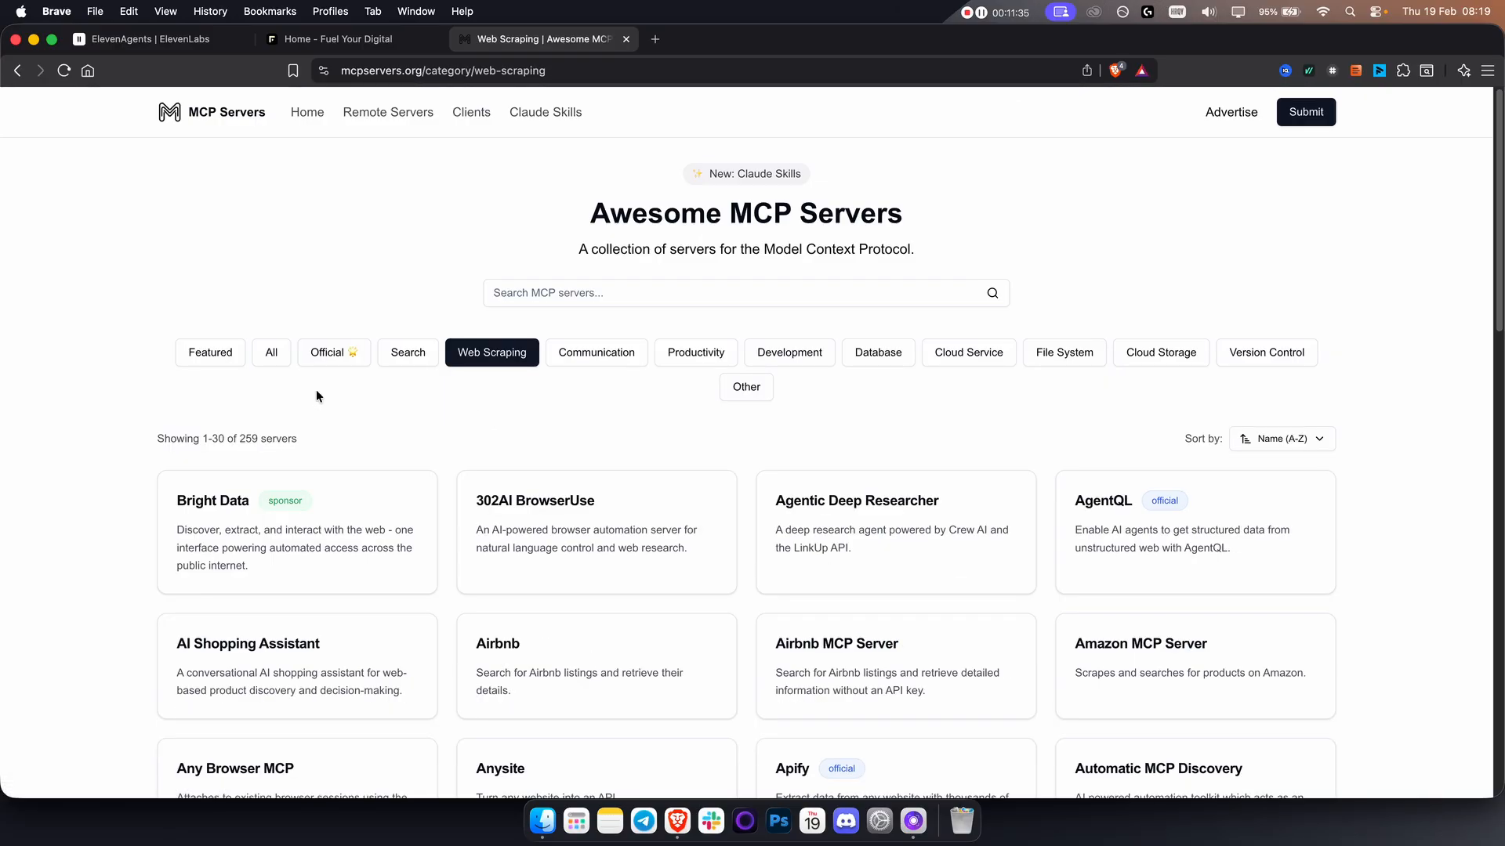
pyautogui.click(327, 354)
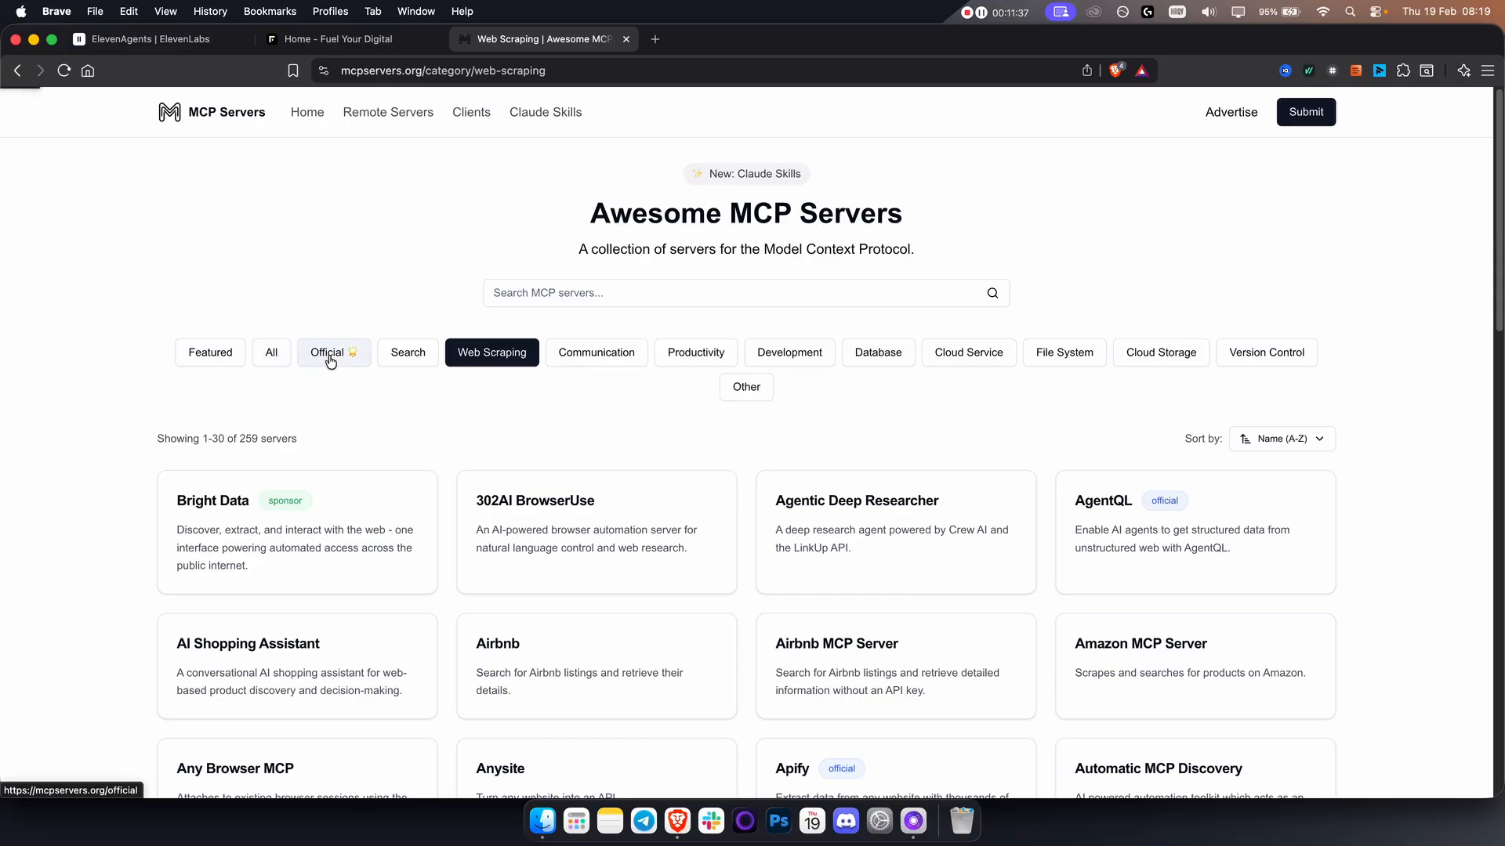
pyautogui.scroll(-3, 362, 398)
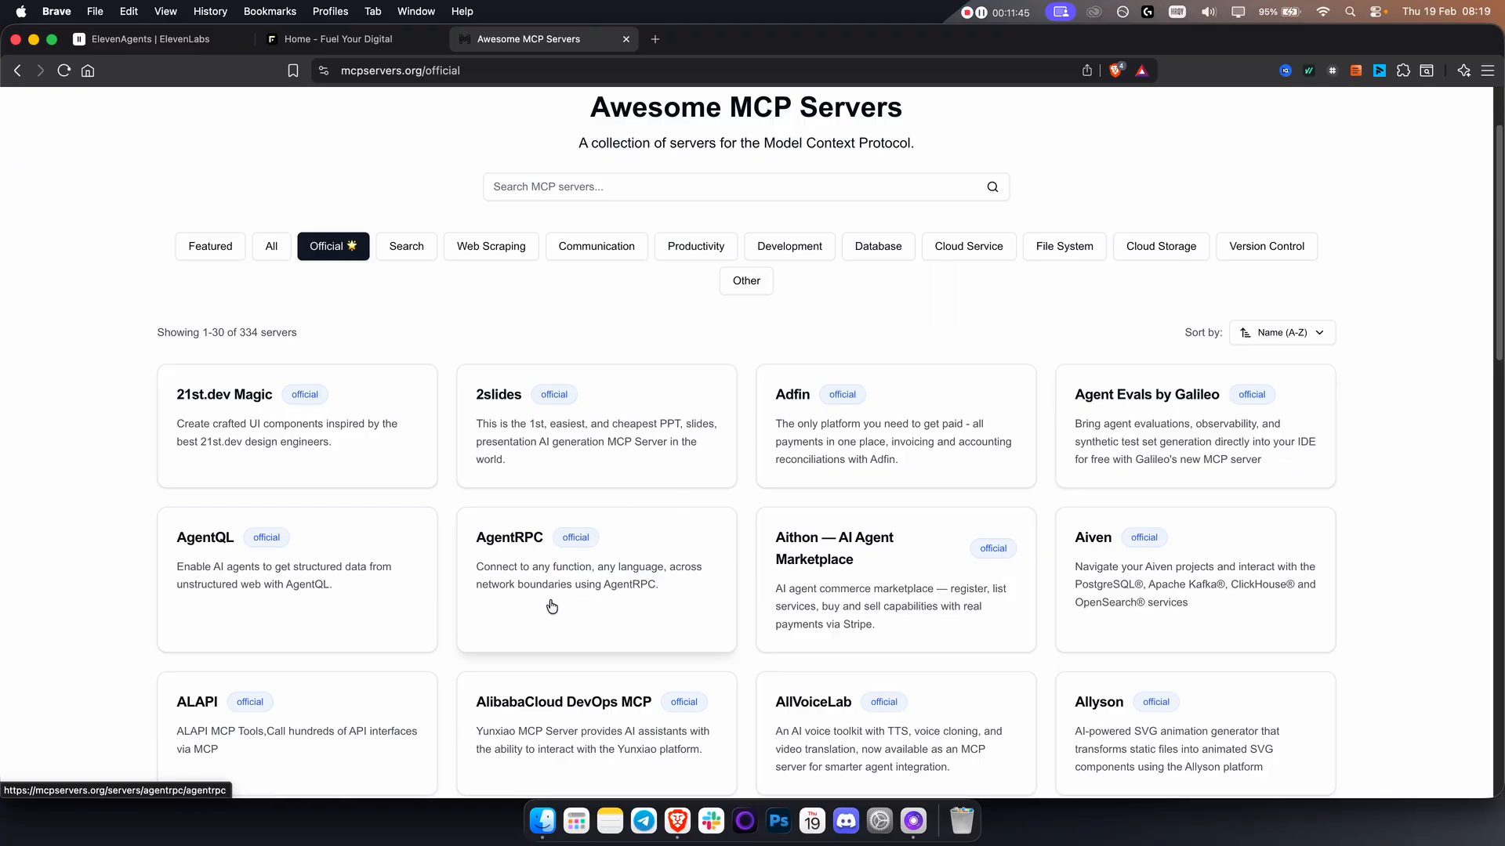
pyautogui.scroll(-4, 552, 604)
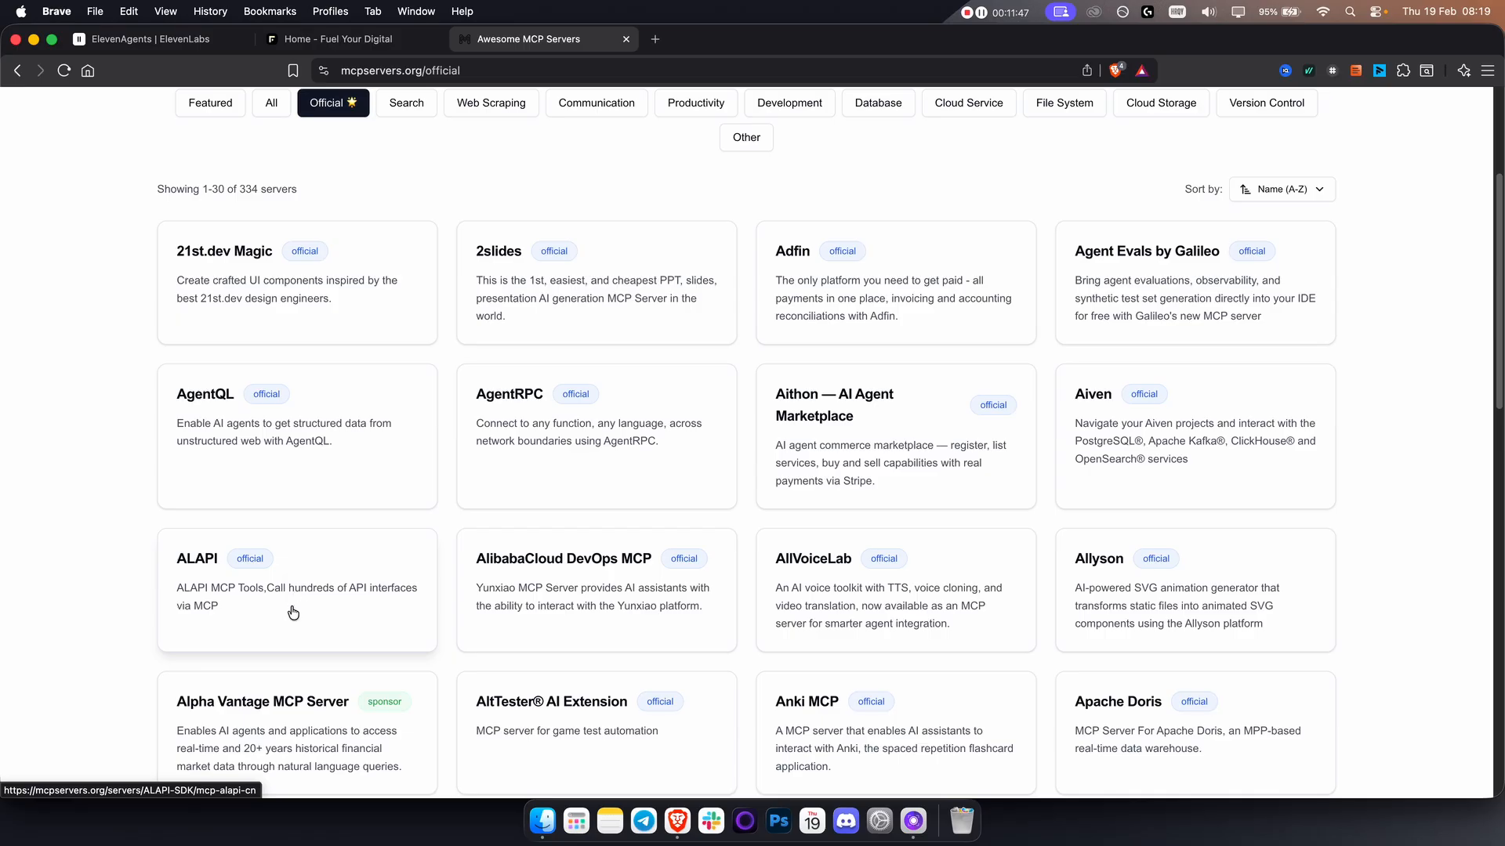
# - Look through the ALAPI MCP server's page, including its usage guide for MCP clients
pyautogui.click(300, 608)
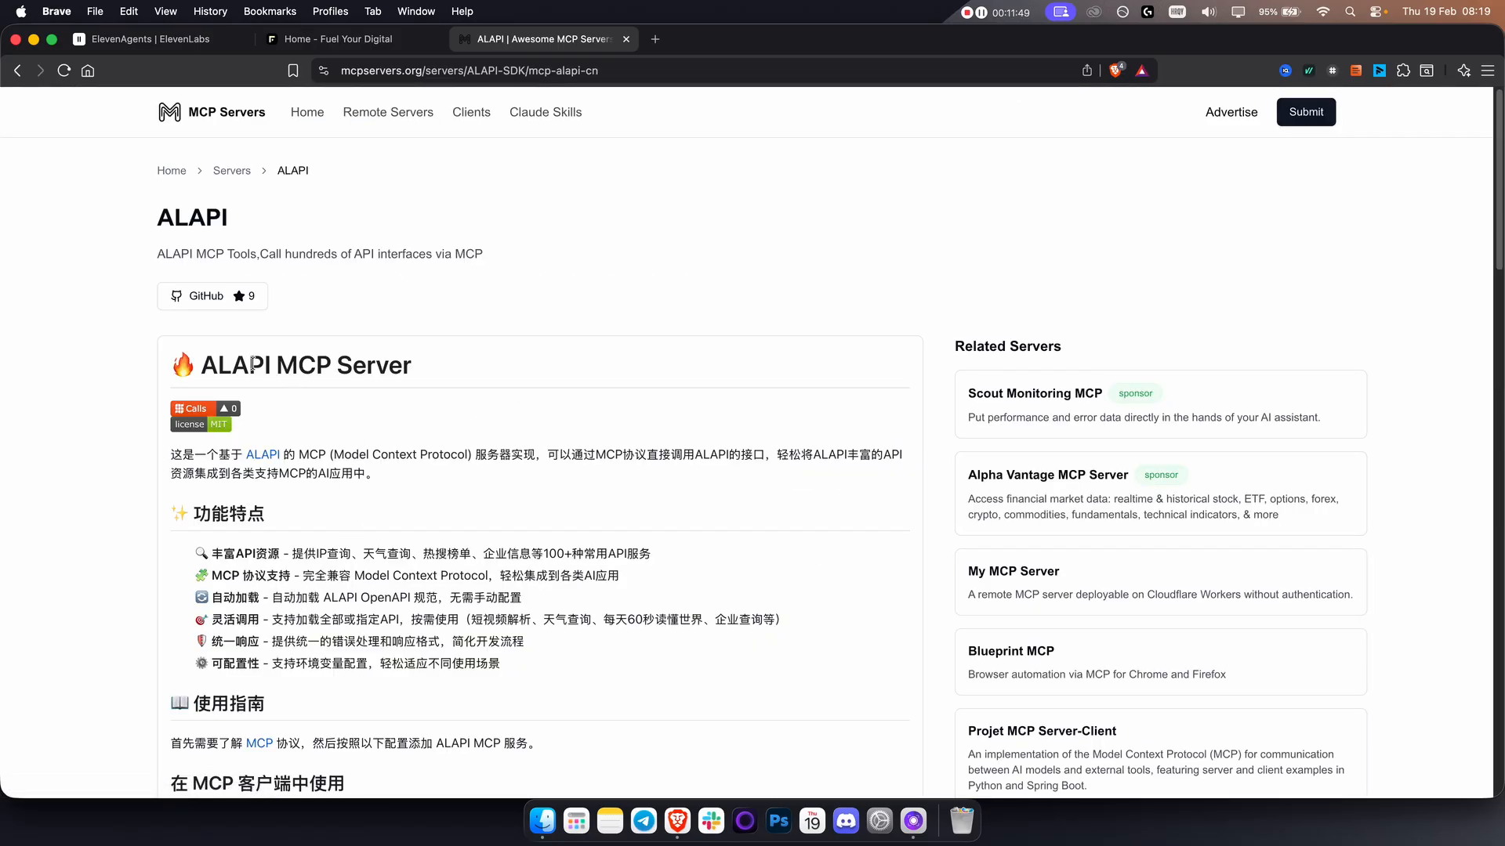
pyautogui.scroll(-12, 261, 379)
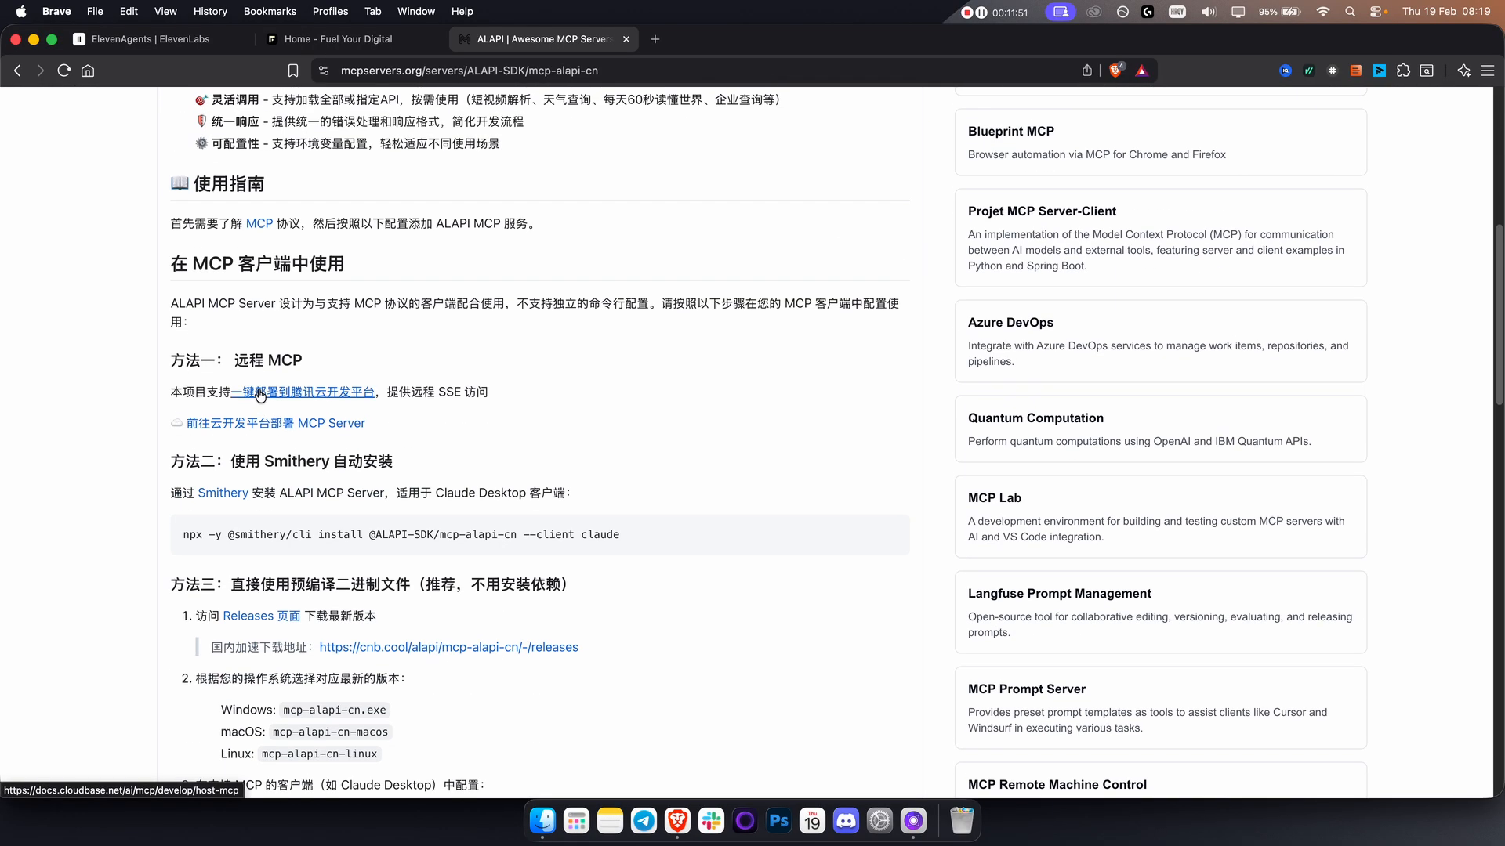
pyautogui.scroll(12, 261, 396)
# - Switch back to ElevenLabs, examine the new custom MCP server's connection, HTTP header and tool approval settings, and cancel the form
pyautogui.click(178, 43)
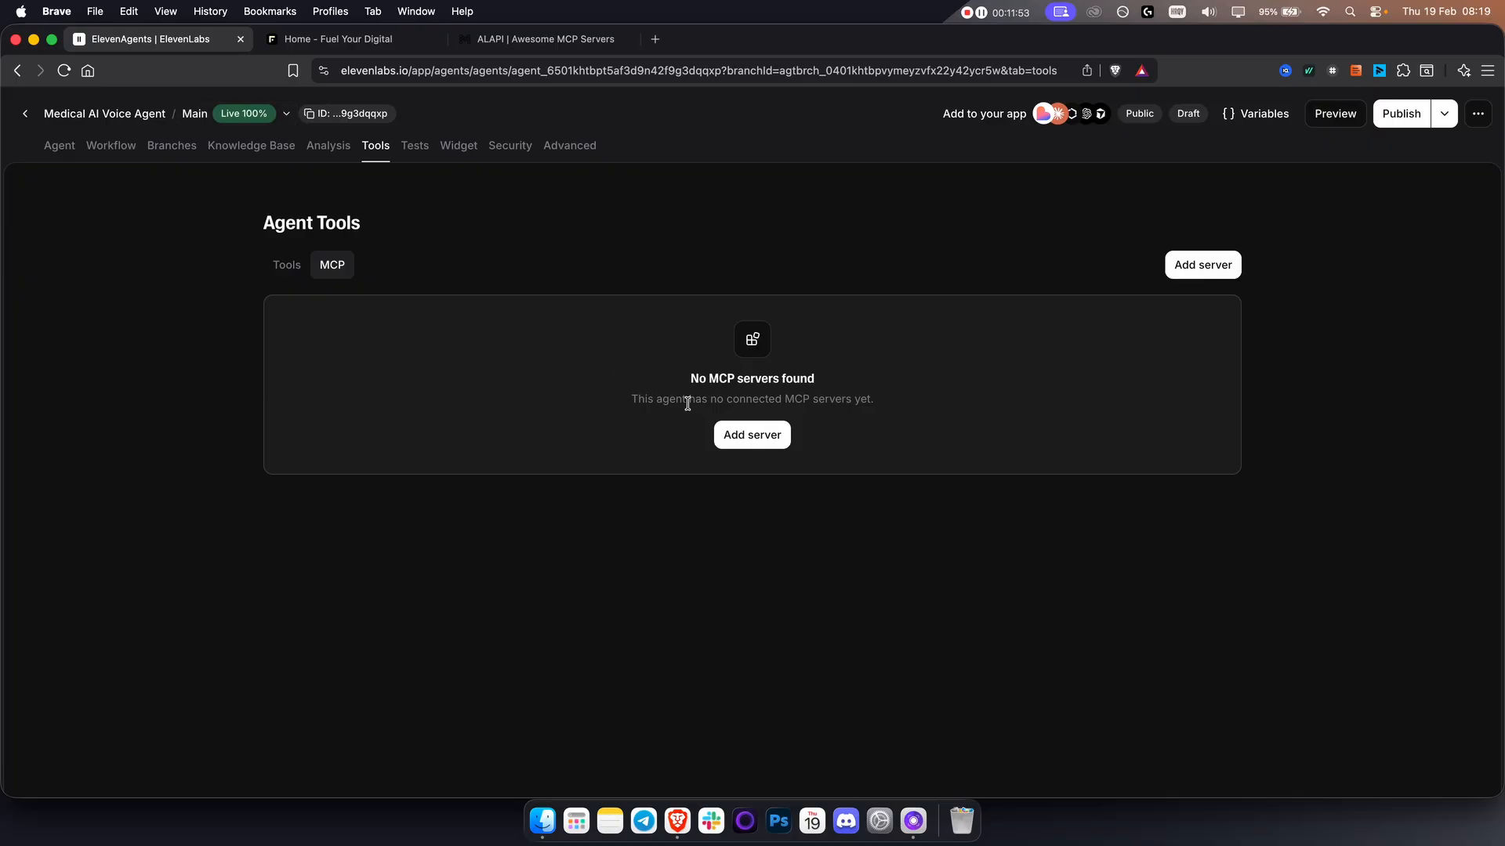
pyautogui.click(737, 435)
pyautogui.click(754, 535)
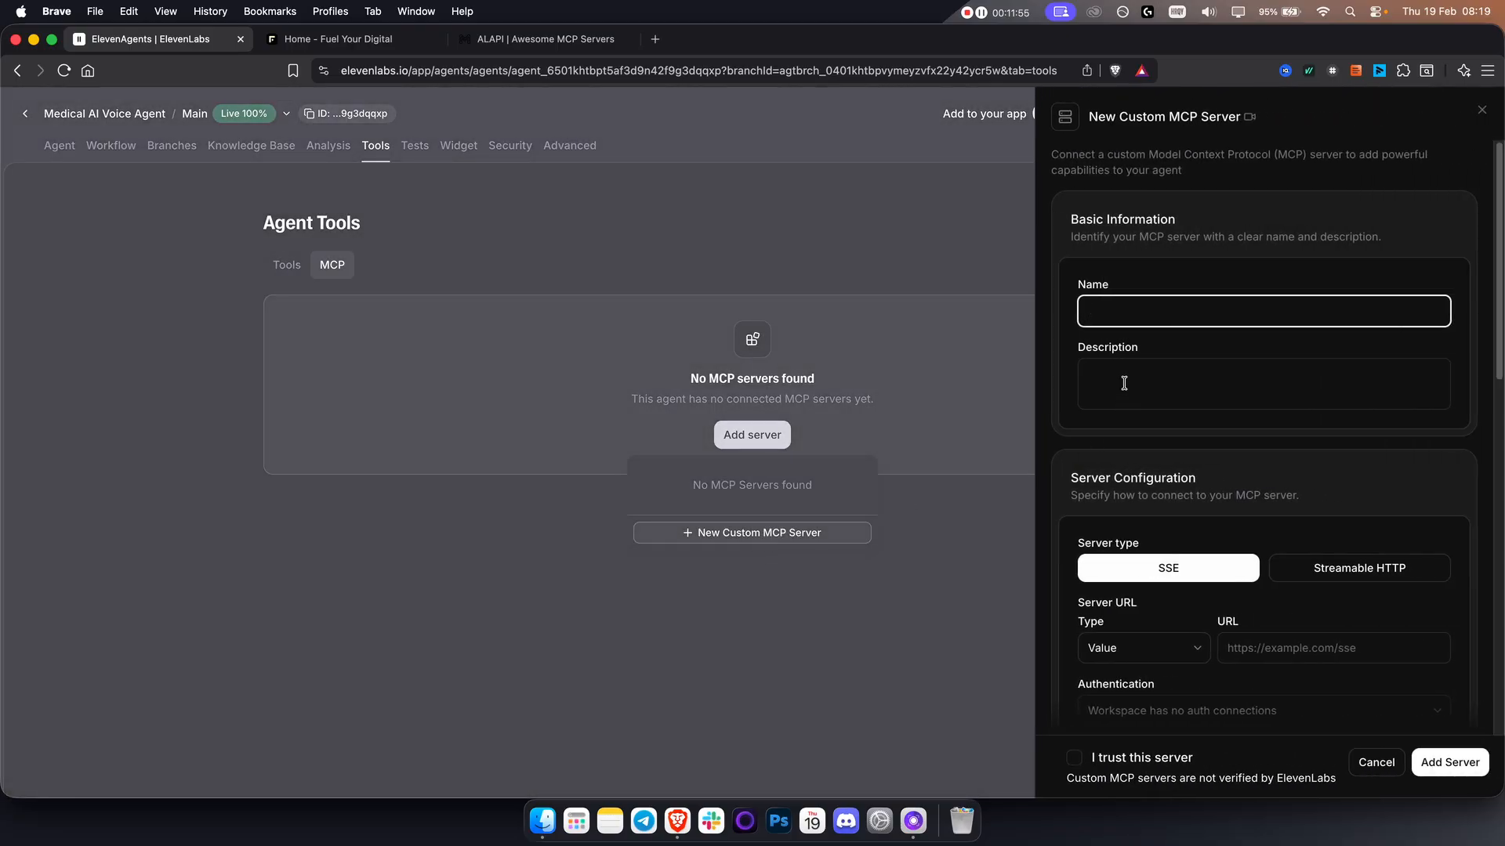
pyautogui.scroll(-3, 1086, 448)
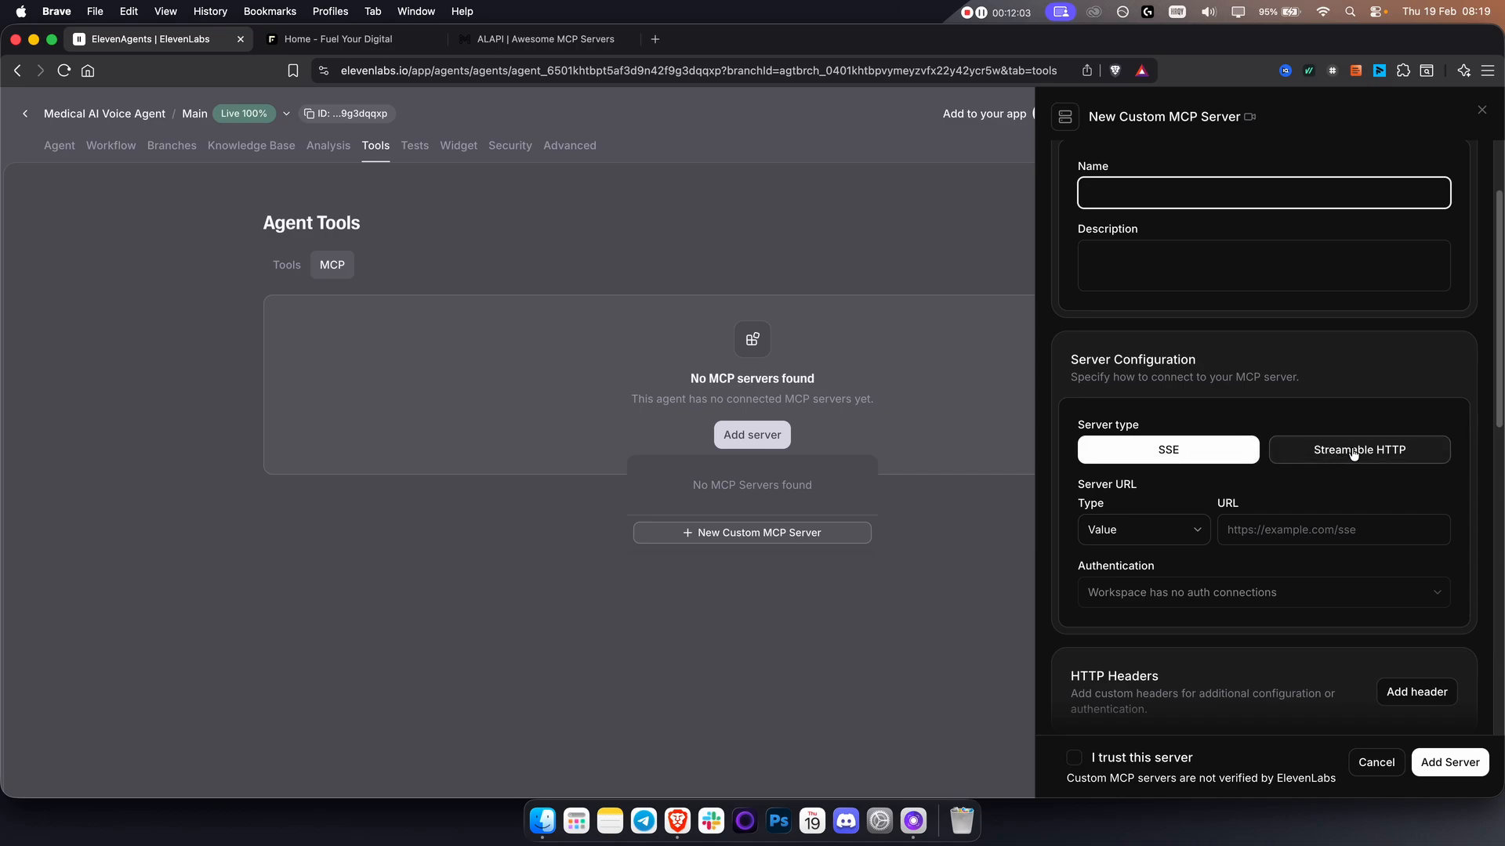
pyautogui.scroll(-5, 1278, 513)
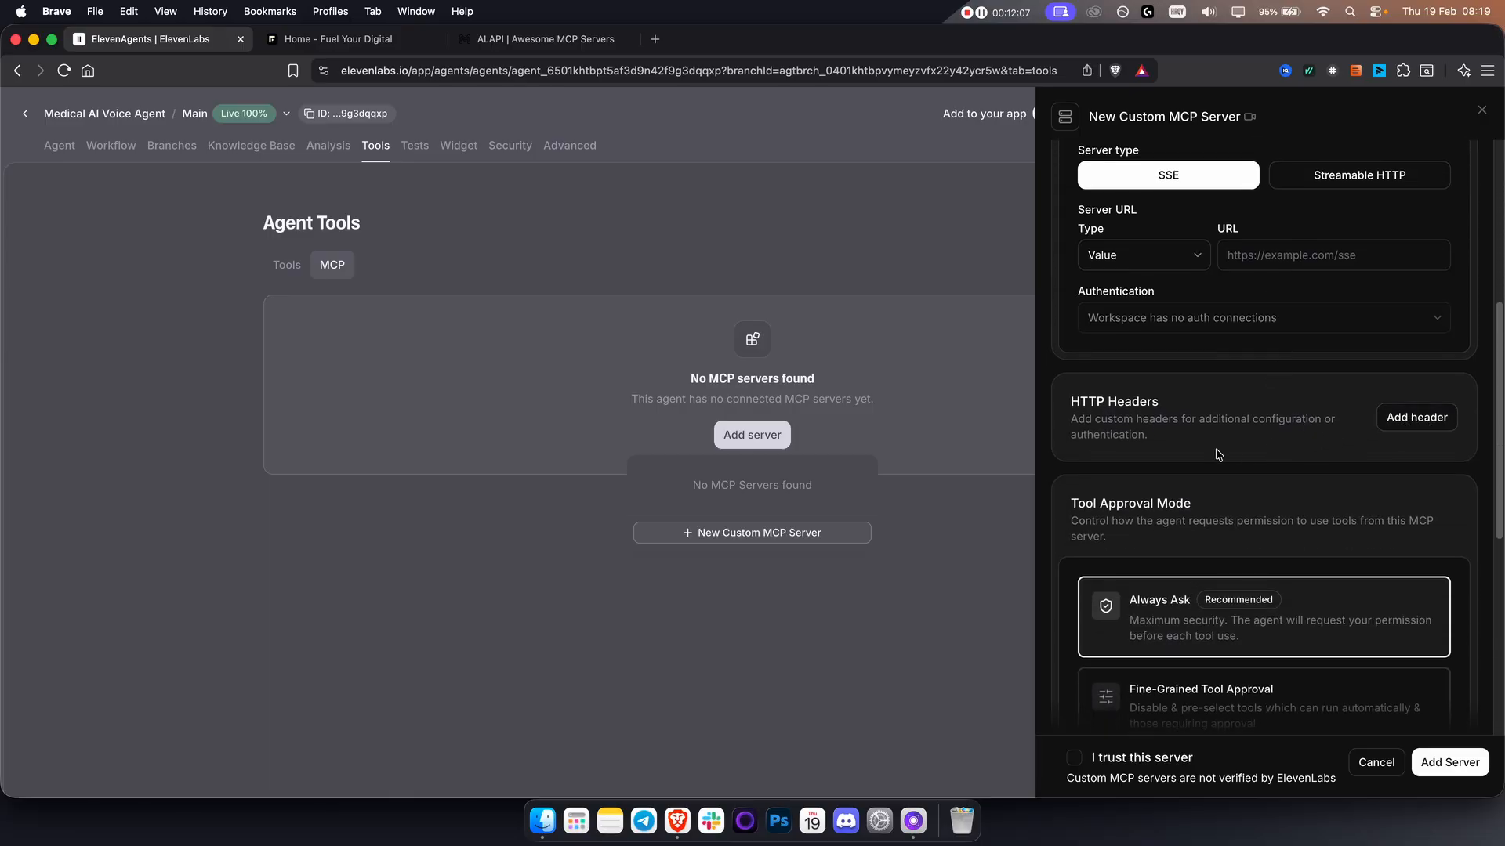
pyautogui.scroll(-2, 1147, 458)
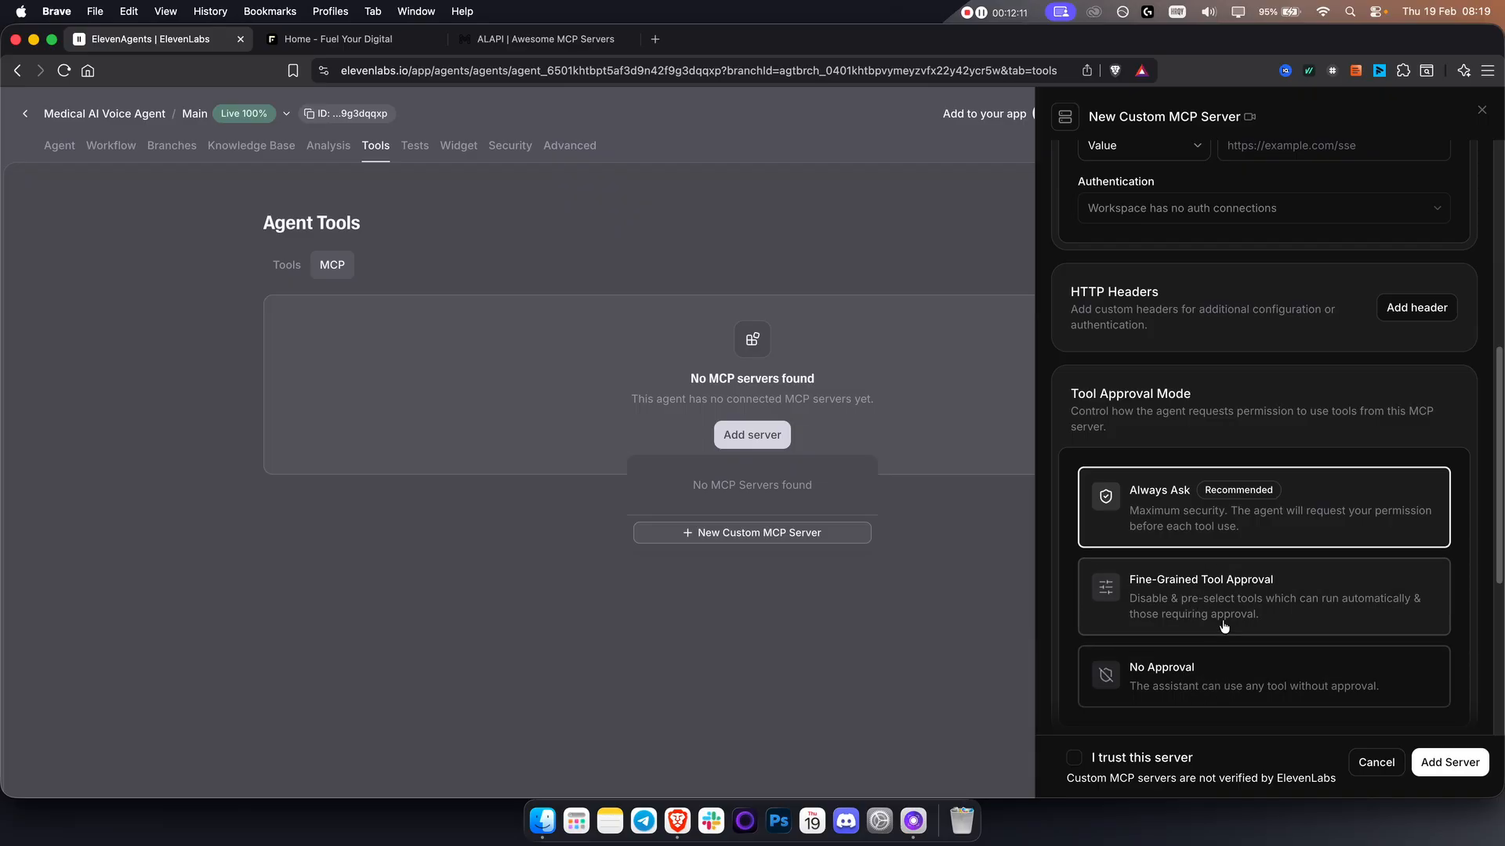
pyautogui.click(1360, 762)
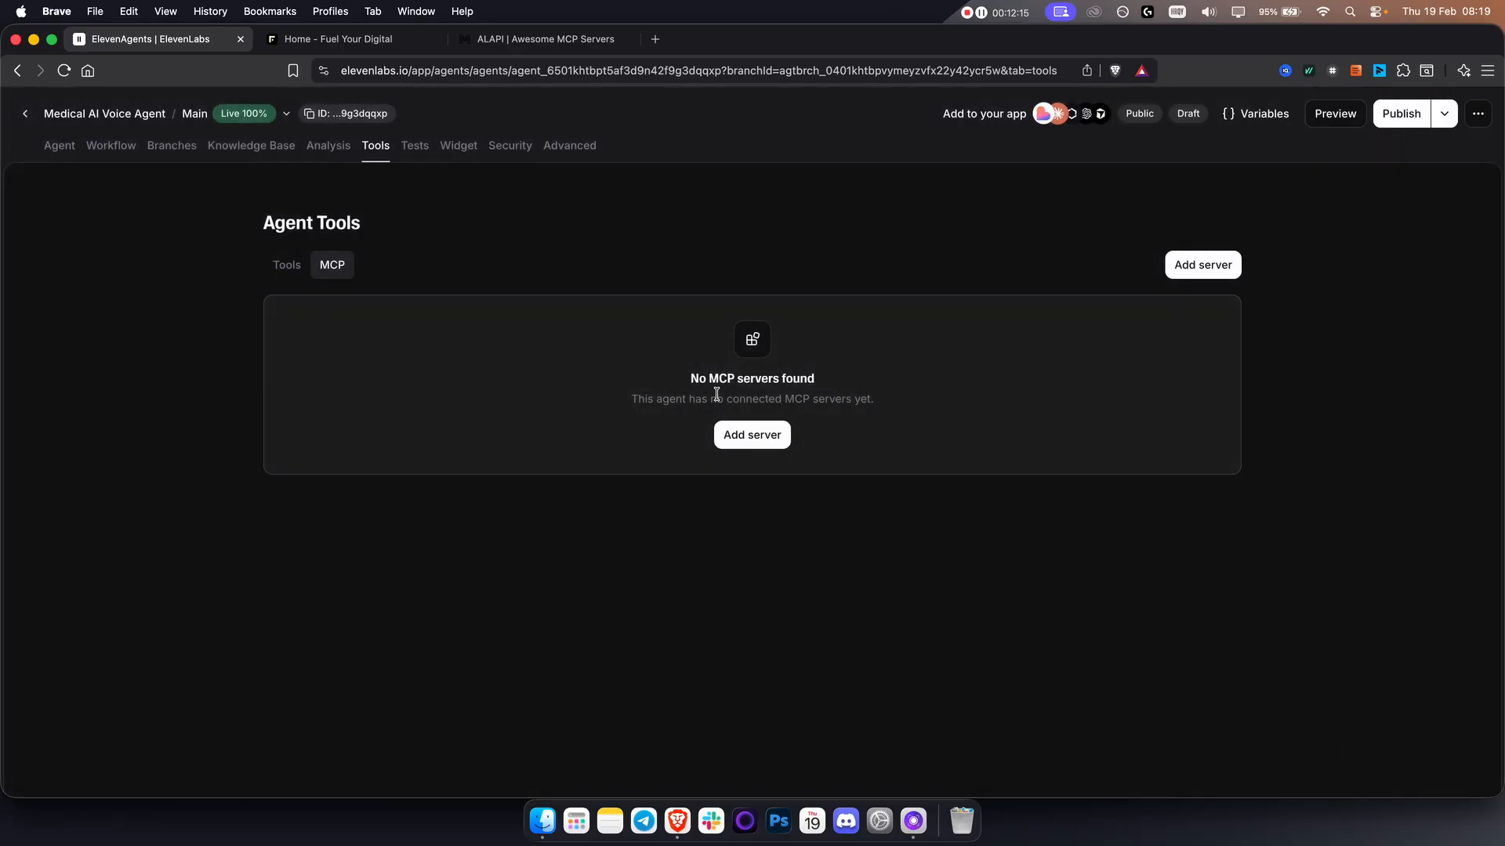
# - Return to the agent's regular tools list and publish the current changes without a version description
pyautogui.click(298, 269)
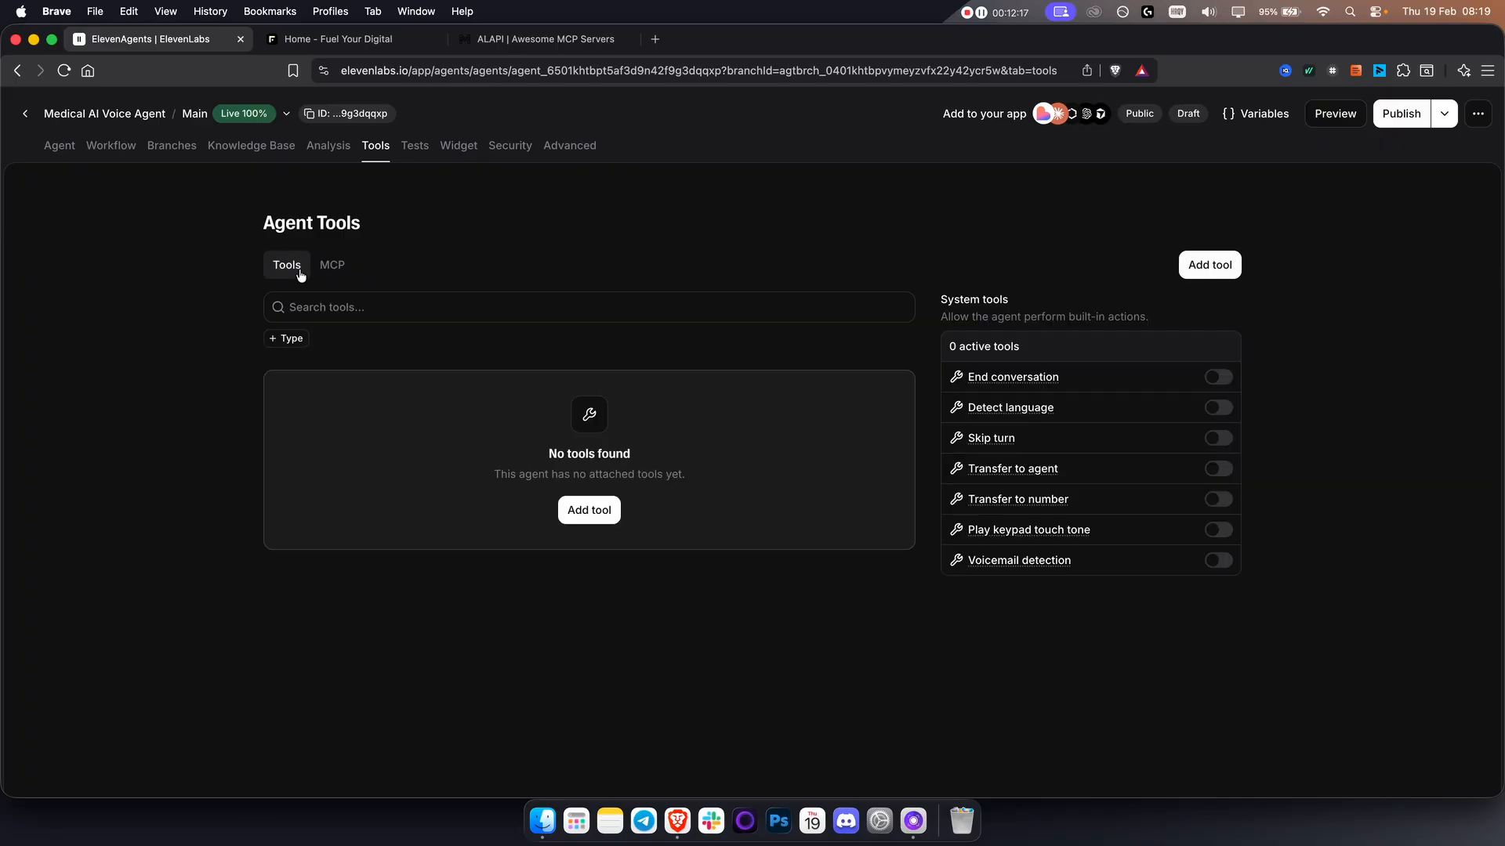
pyautogui.click(1399, 116)
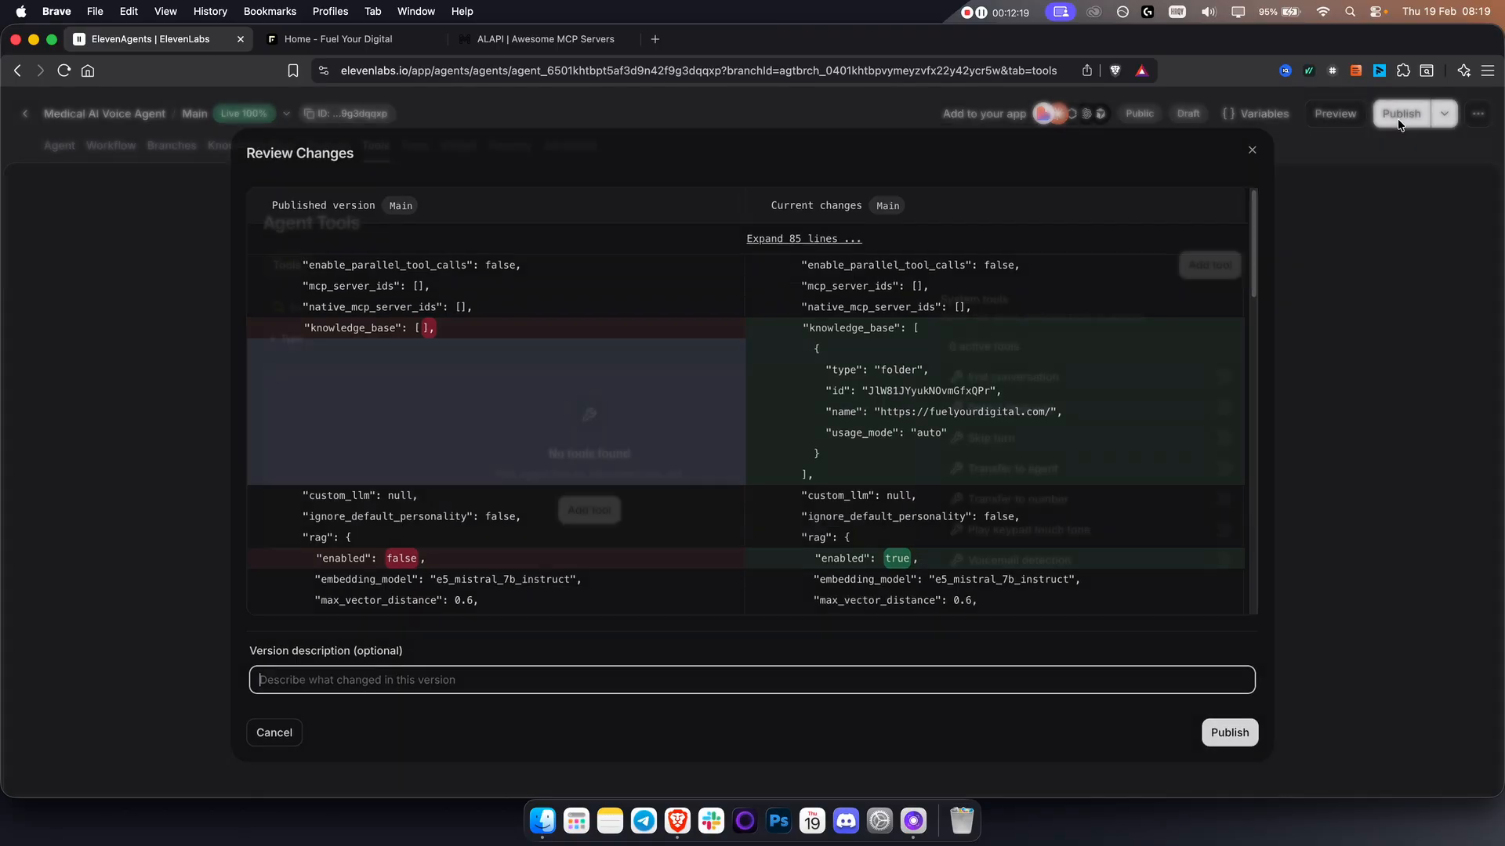
pyautogui.click(1233, 733)
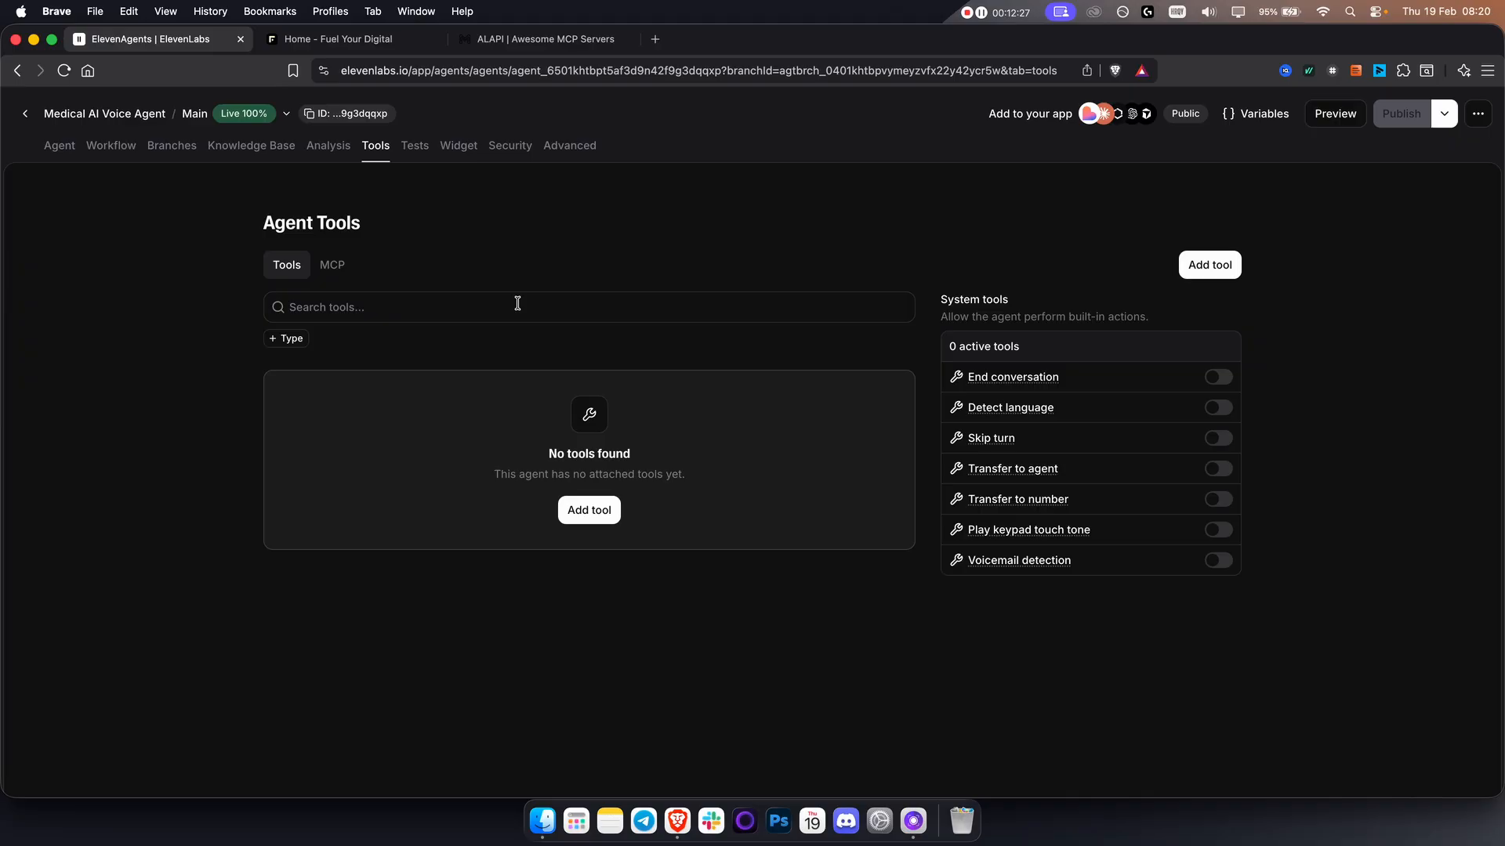
# - Go from adding an integration tool to the workspace integrations and look through all integrations available to add
pyautogui.click(610, 519)
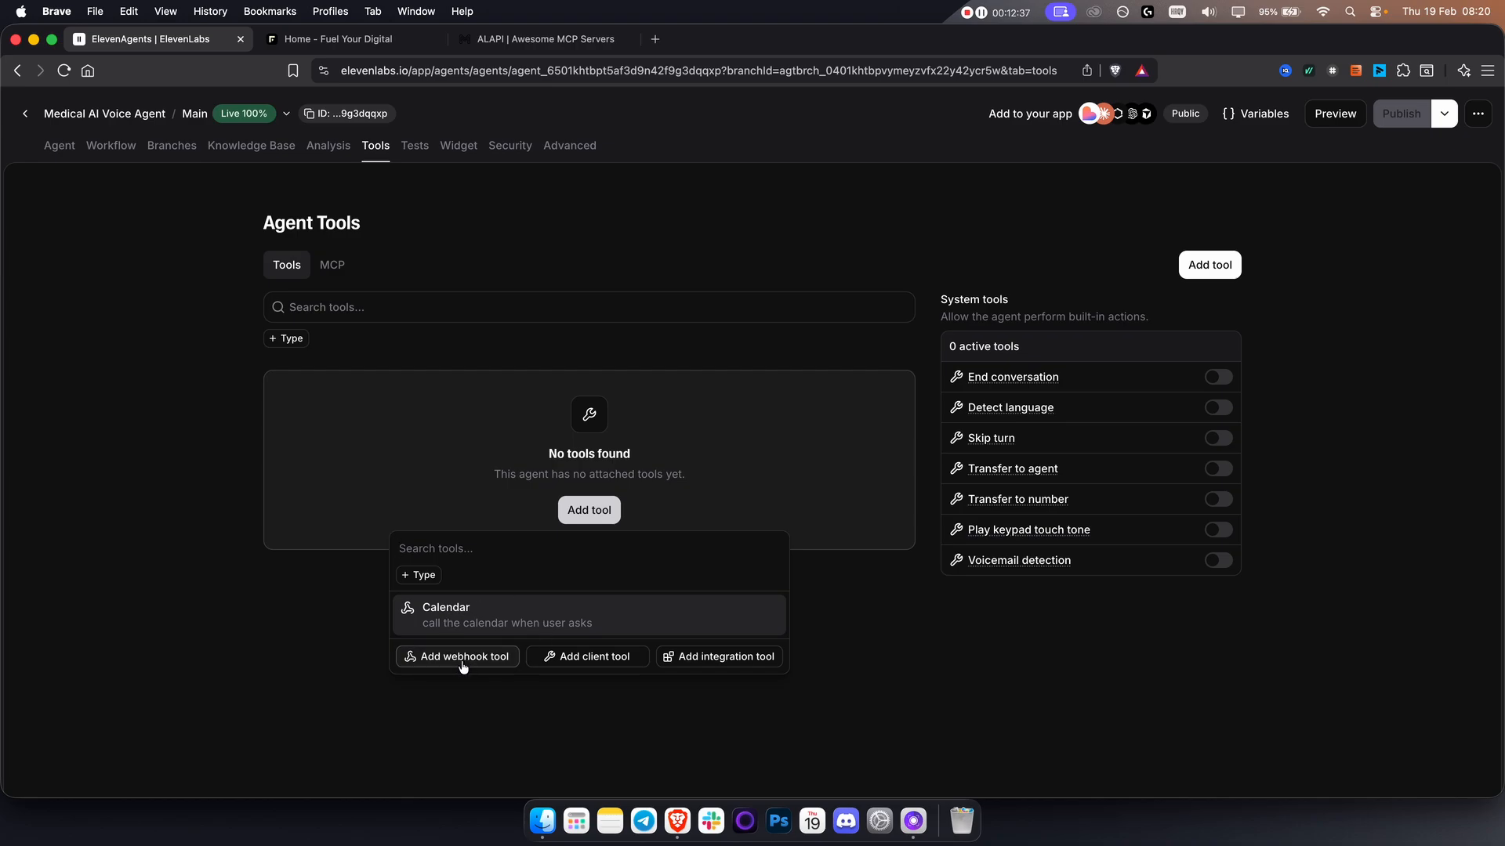
pyautogui.click(703, 663)
pyautogui.click(599, 462)
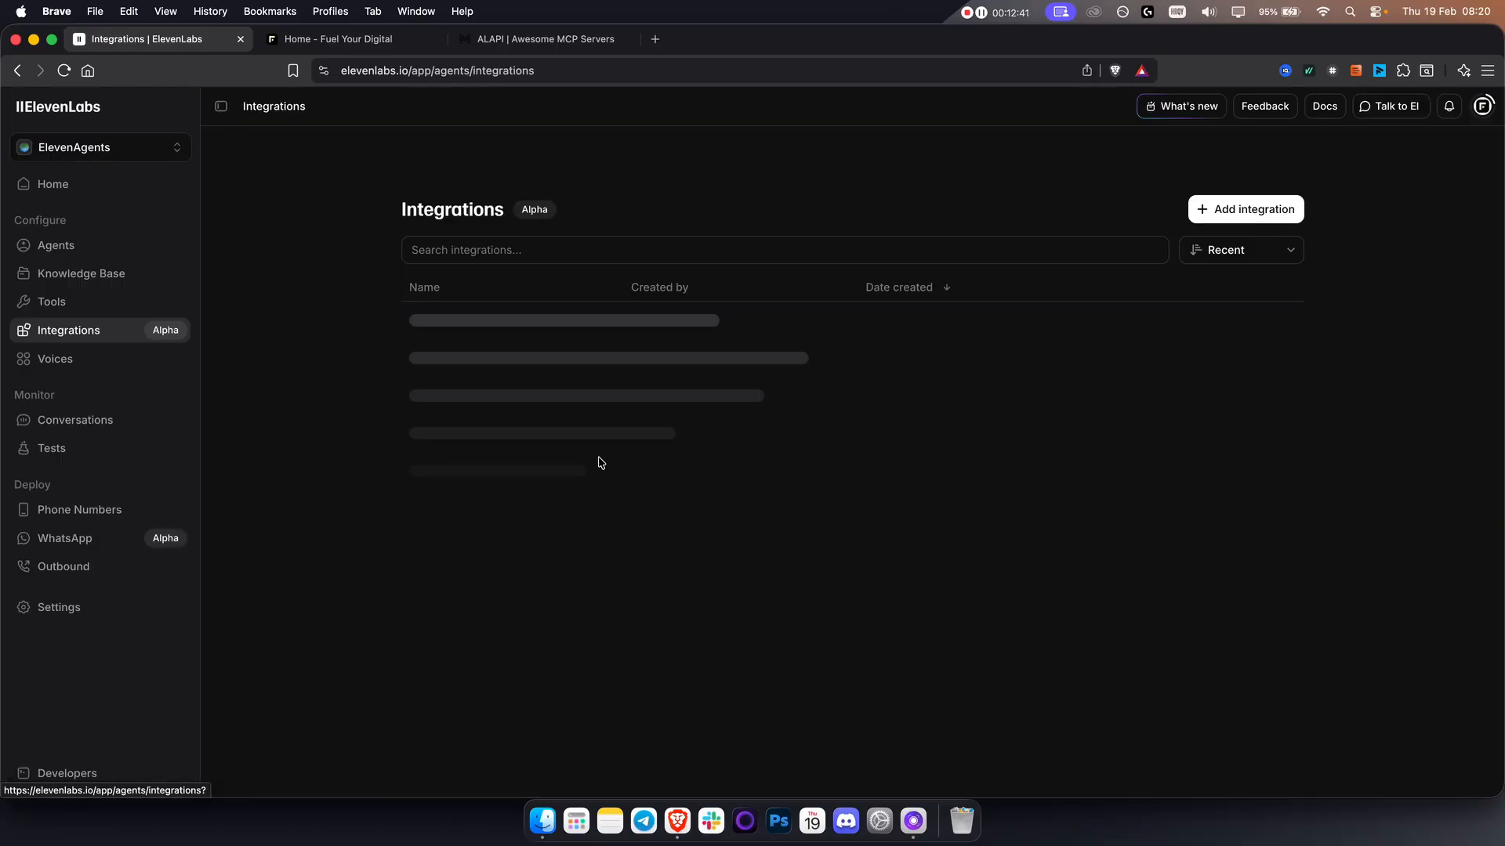
pyautogui.click(1239, 208)
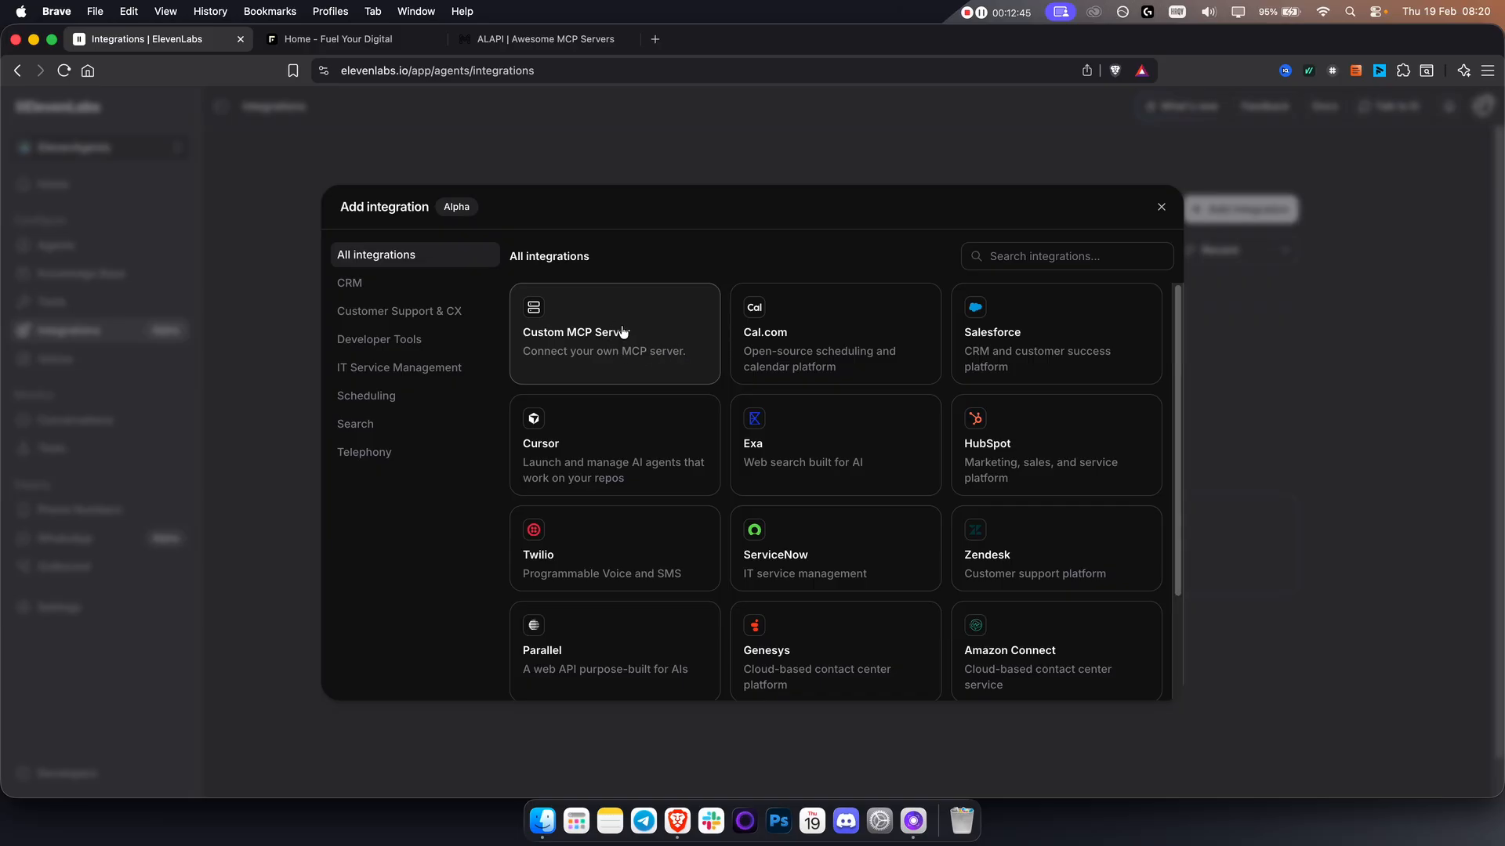
pyautogui.scroll(-3, 776, 443)
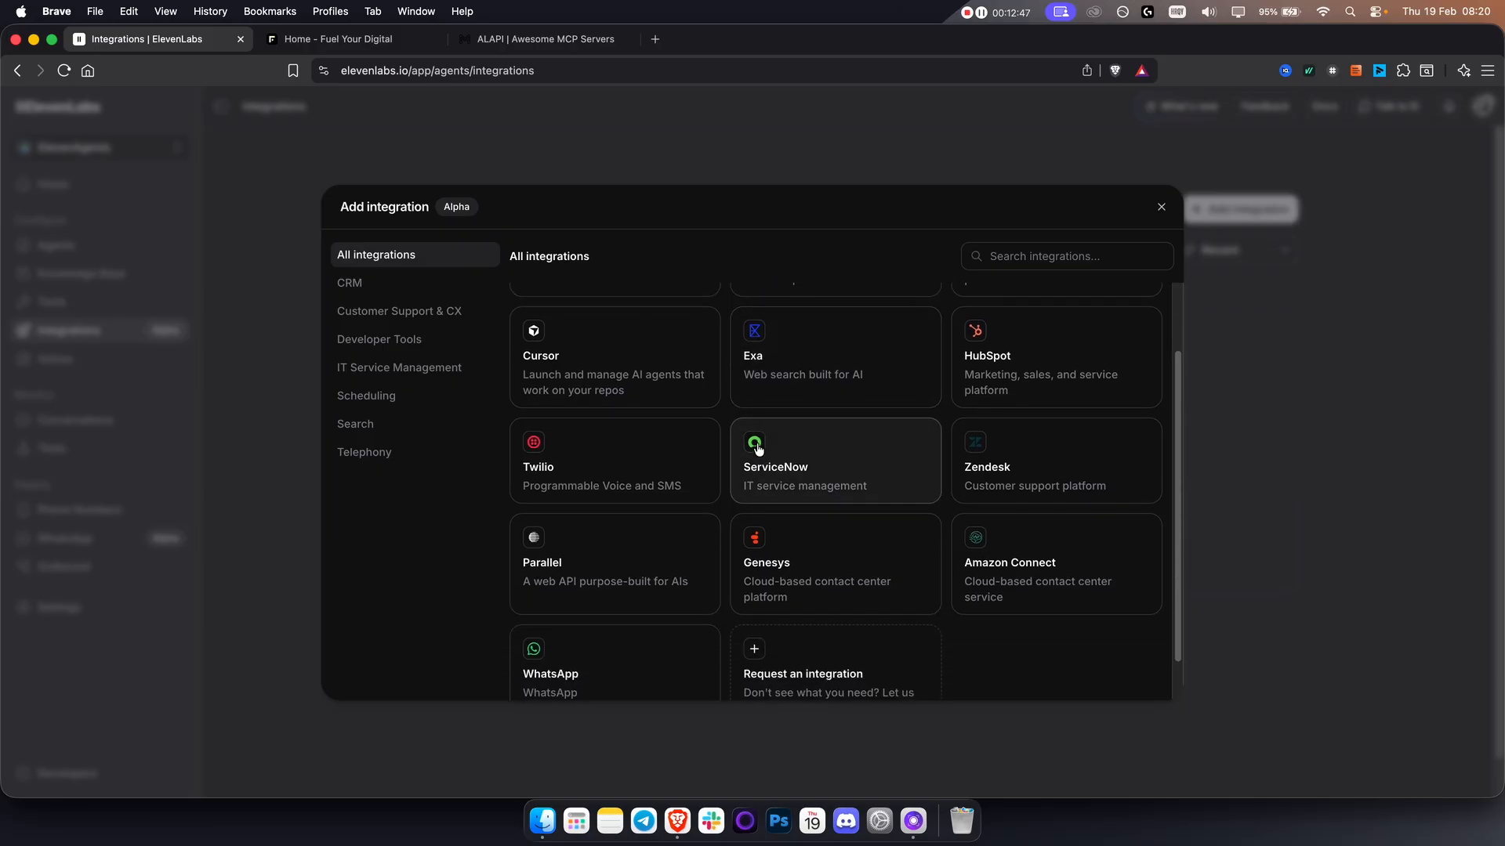
pyautogui.scroll(3, 759, 453)
# - Compare the CRM, Customer Support & CX, Developer Tools, Scheduling, Search and Telephony integrations, and close the dialog without adding one
pyautogui.click(354, 283)
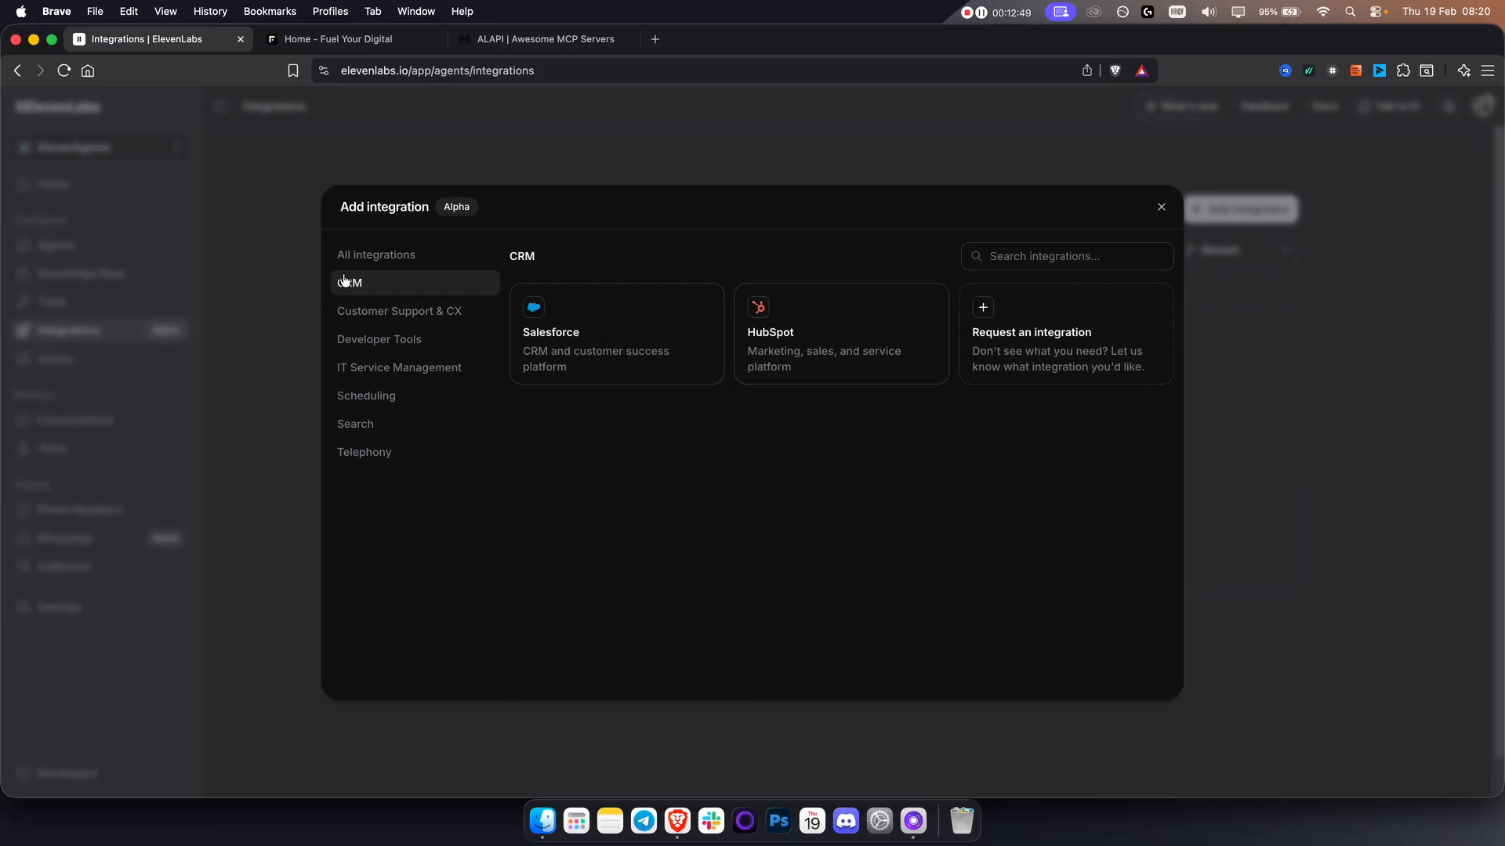
pyautogui.click(374, 311)
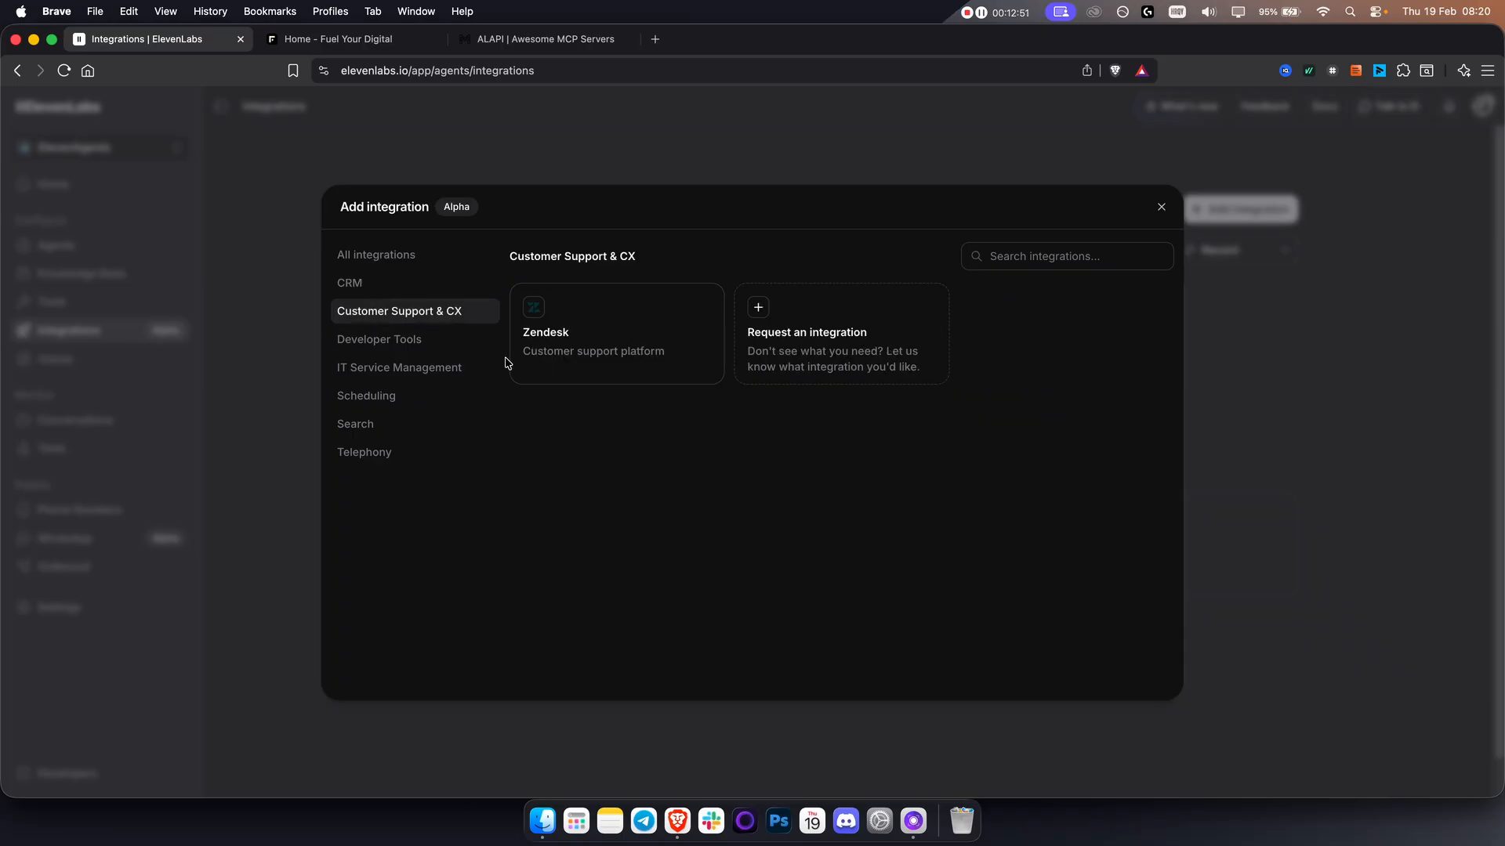
pyautogui.click(465, 350)
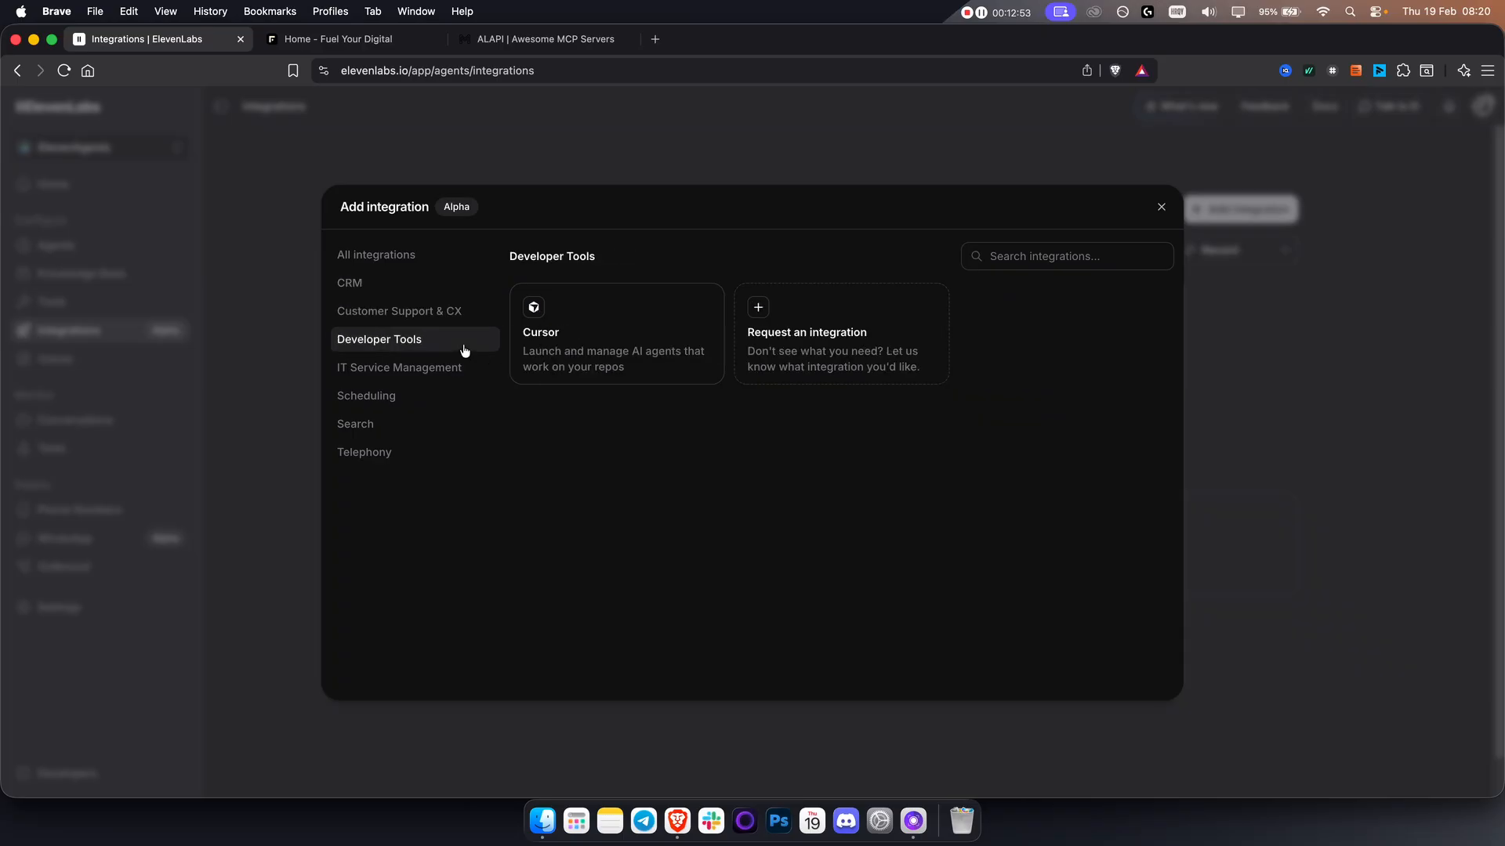
pyautogui.click(422, 396)
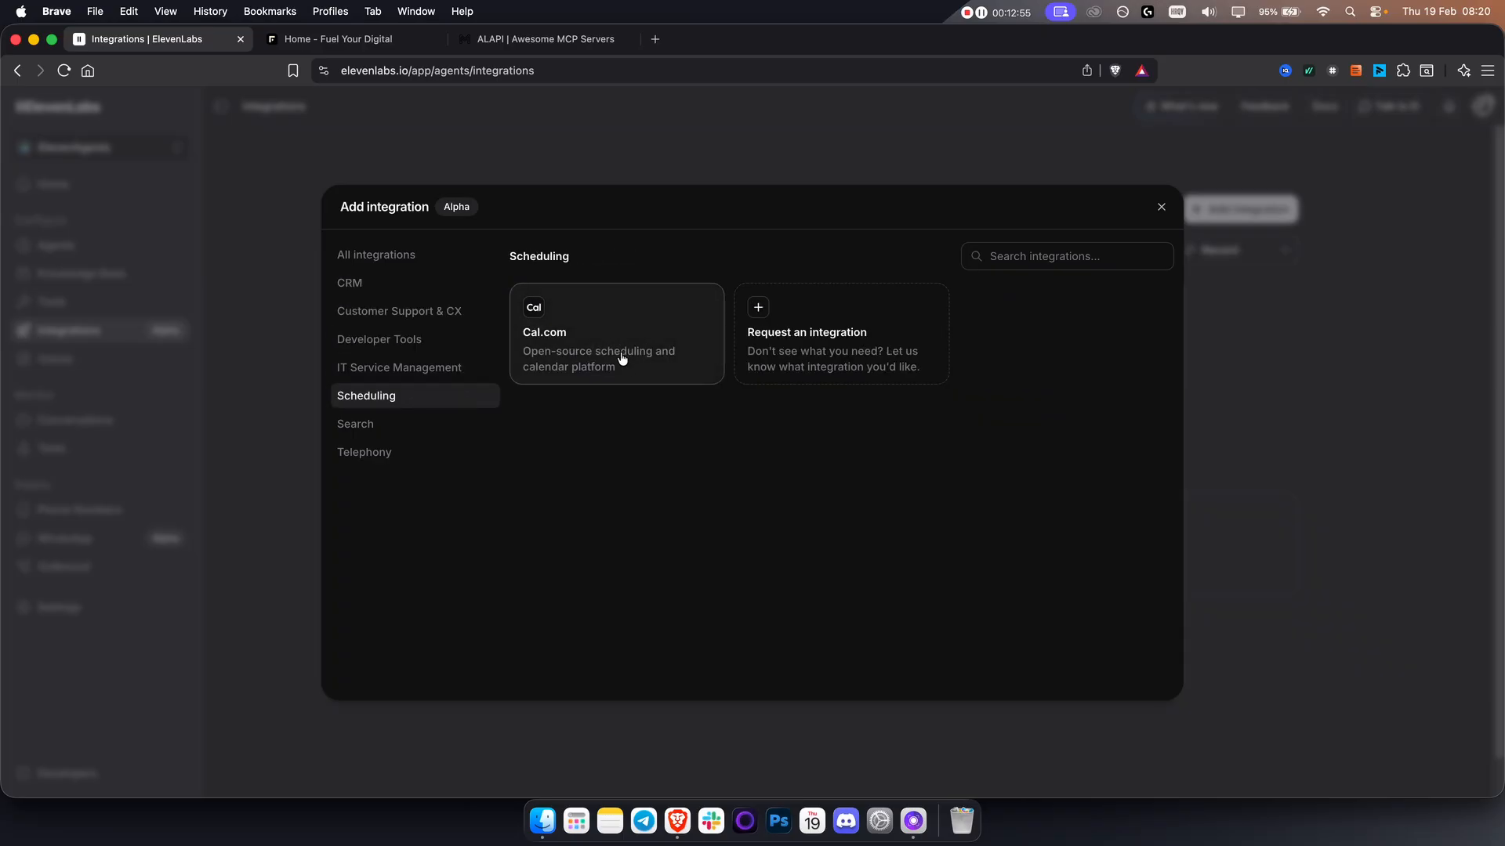
pyautogui.click(412, 429)
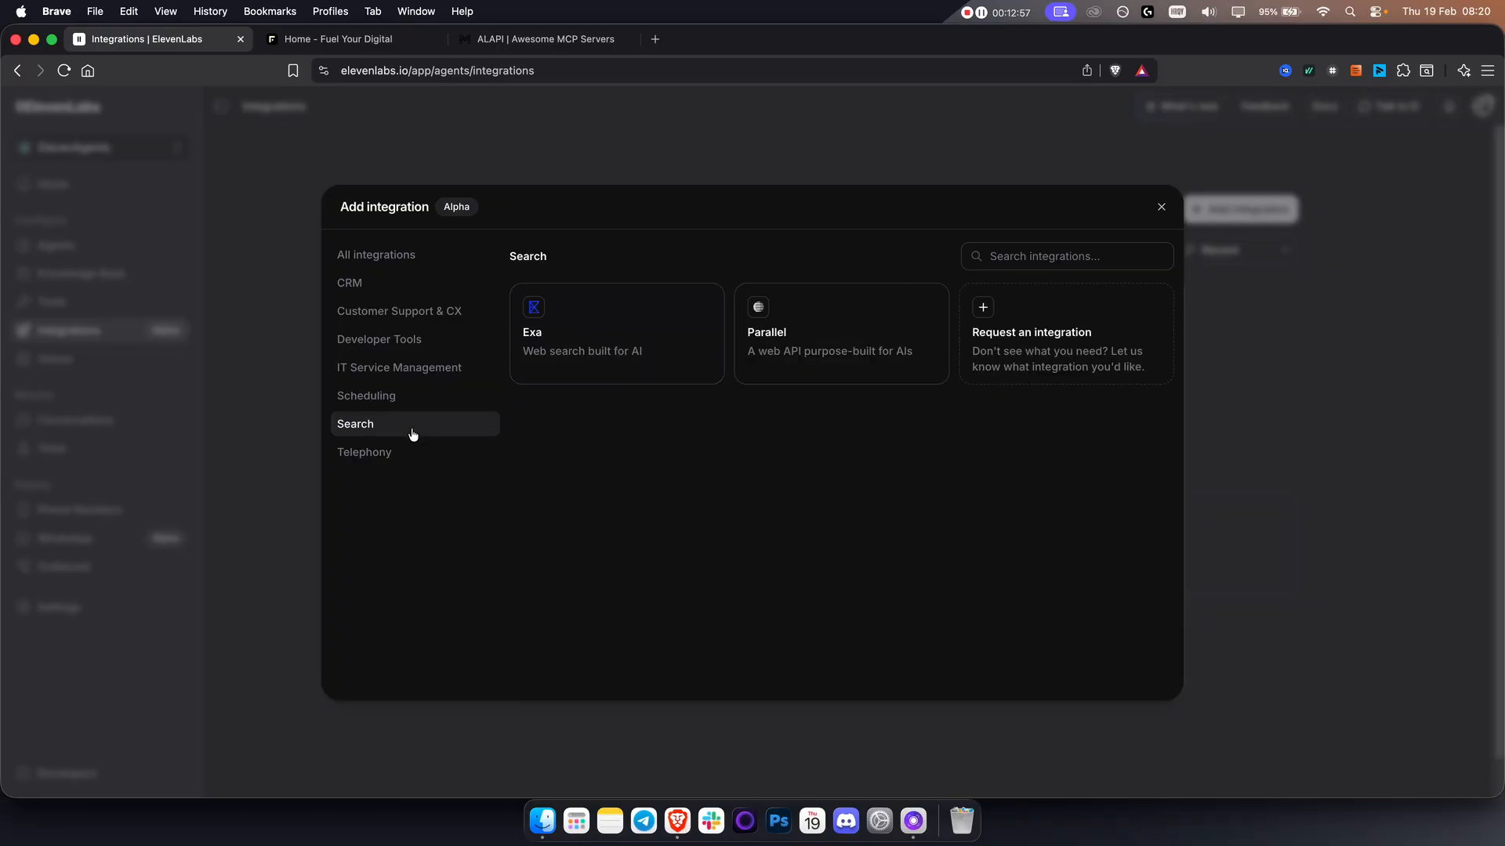
pyautogui.click(391, 459)
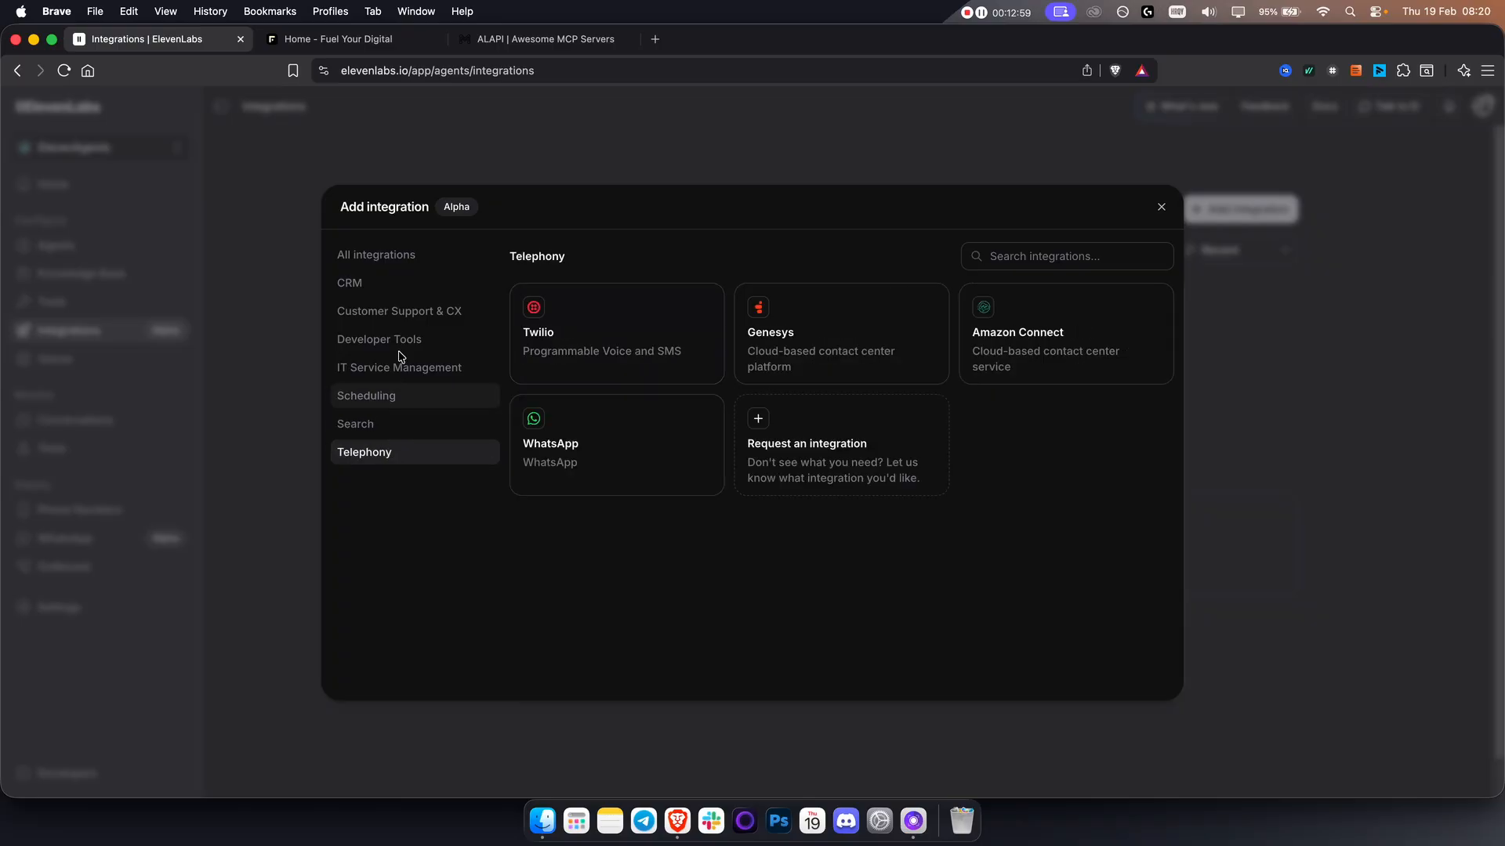
pyautogui.click(1162, 207)
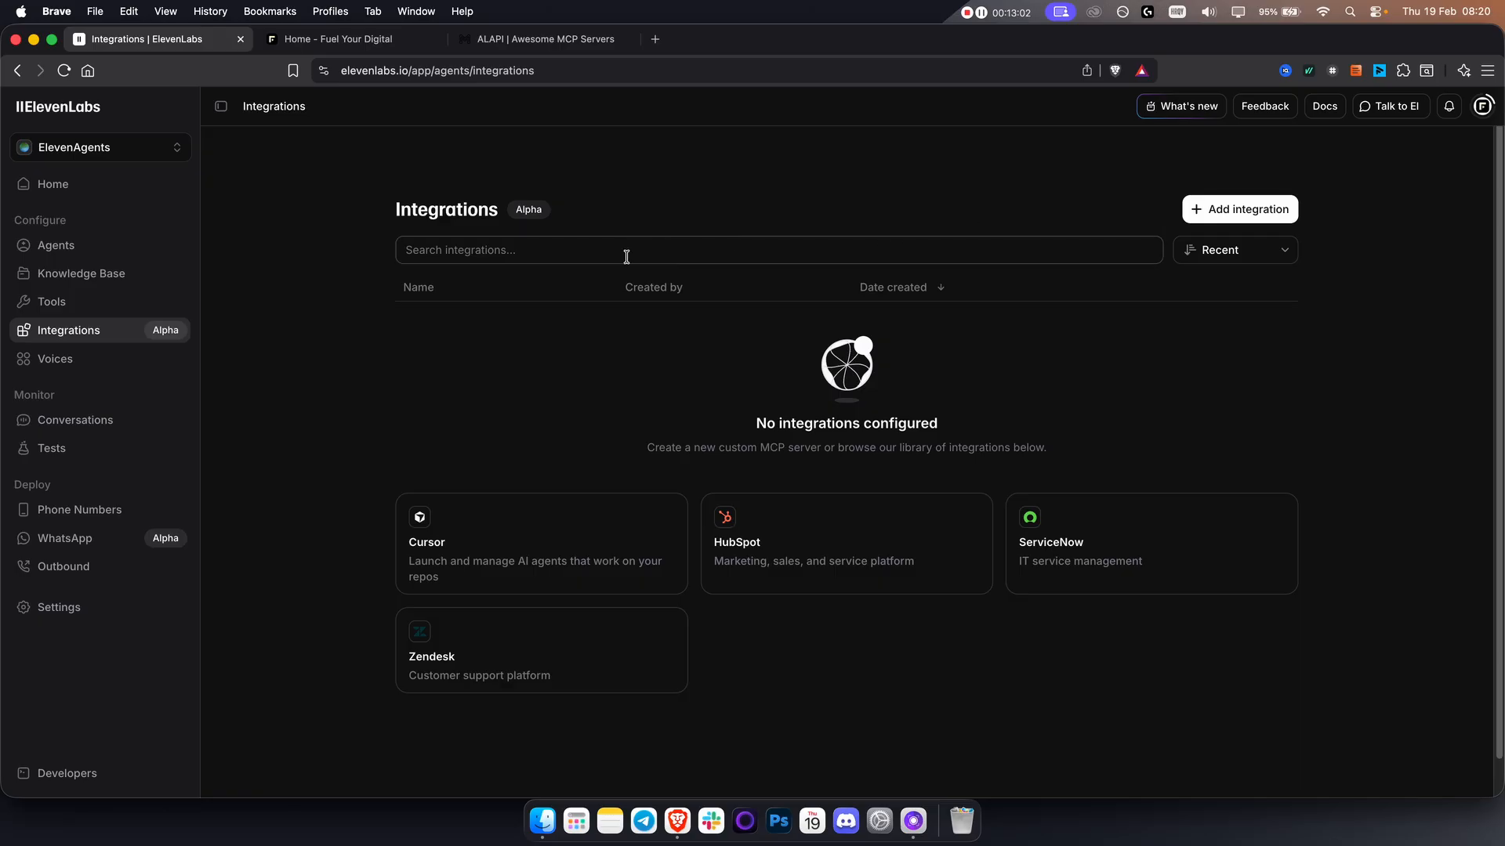
# - Reopen the Medical AI Voice Agent from the agents list and add the existing Calendar webhook tool to it
pyautogui.click(100, 252)
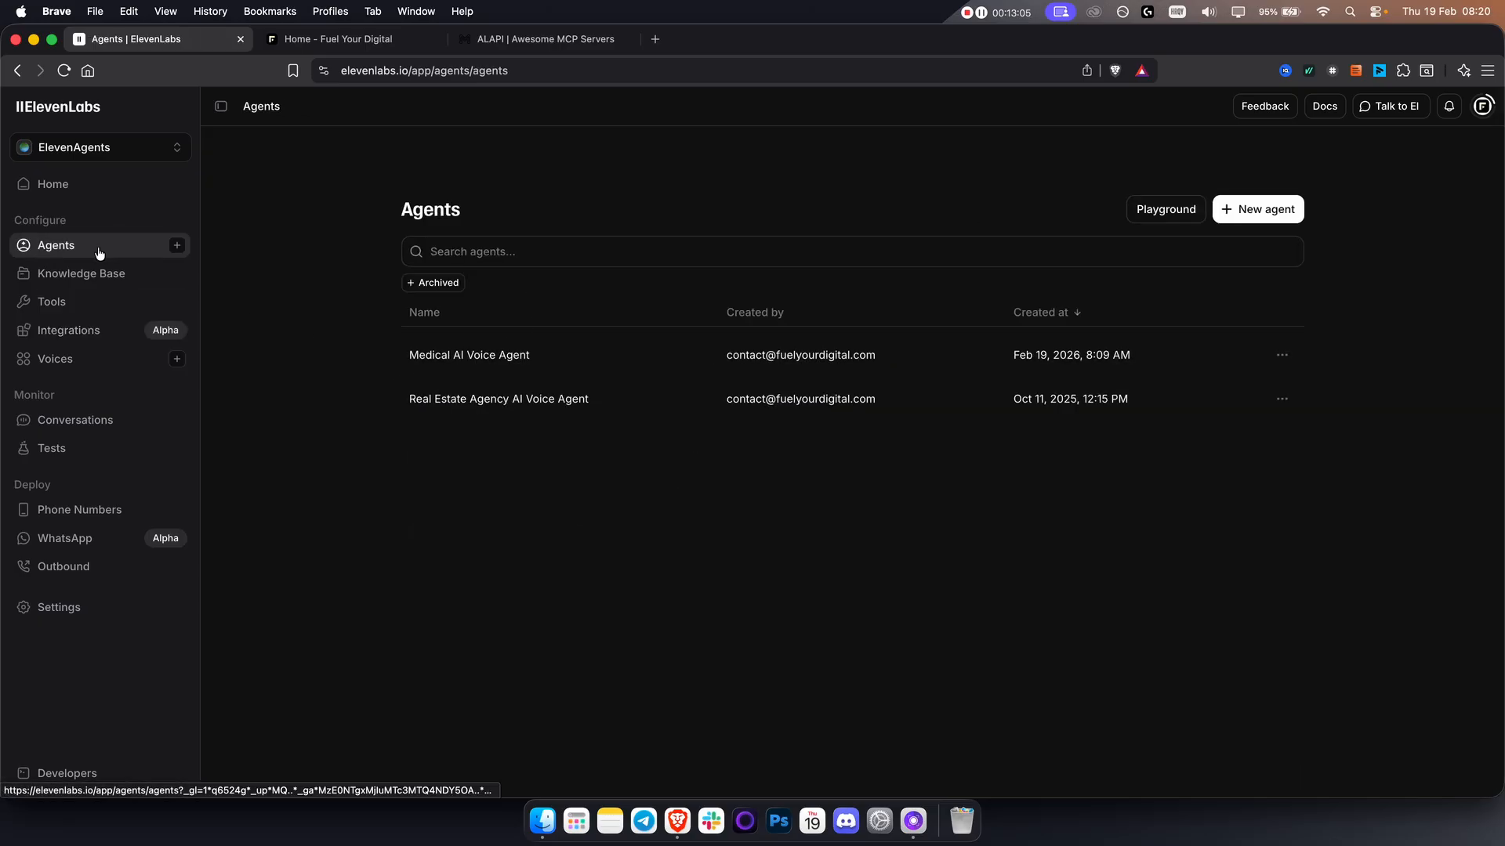
pyautogui.click(1287, 360)
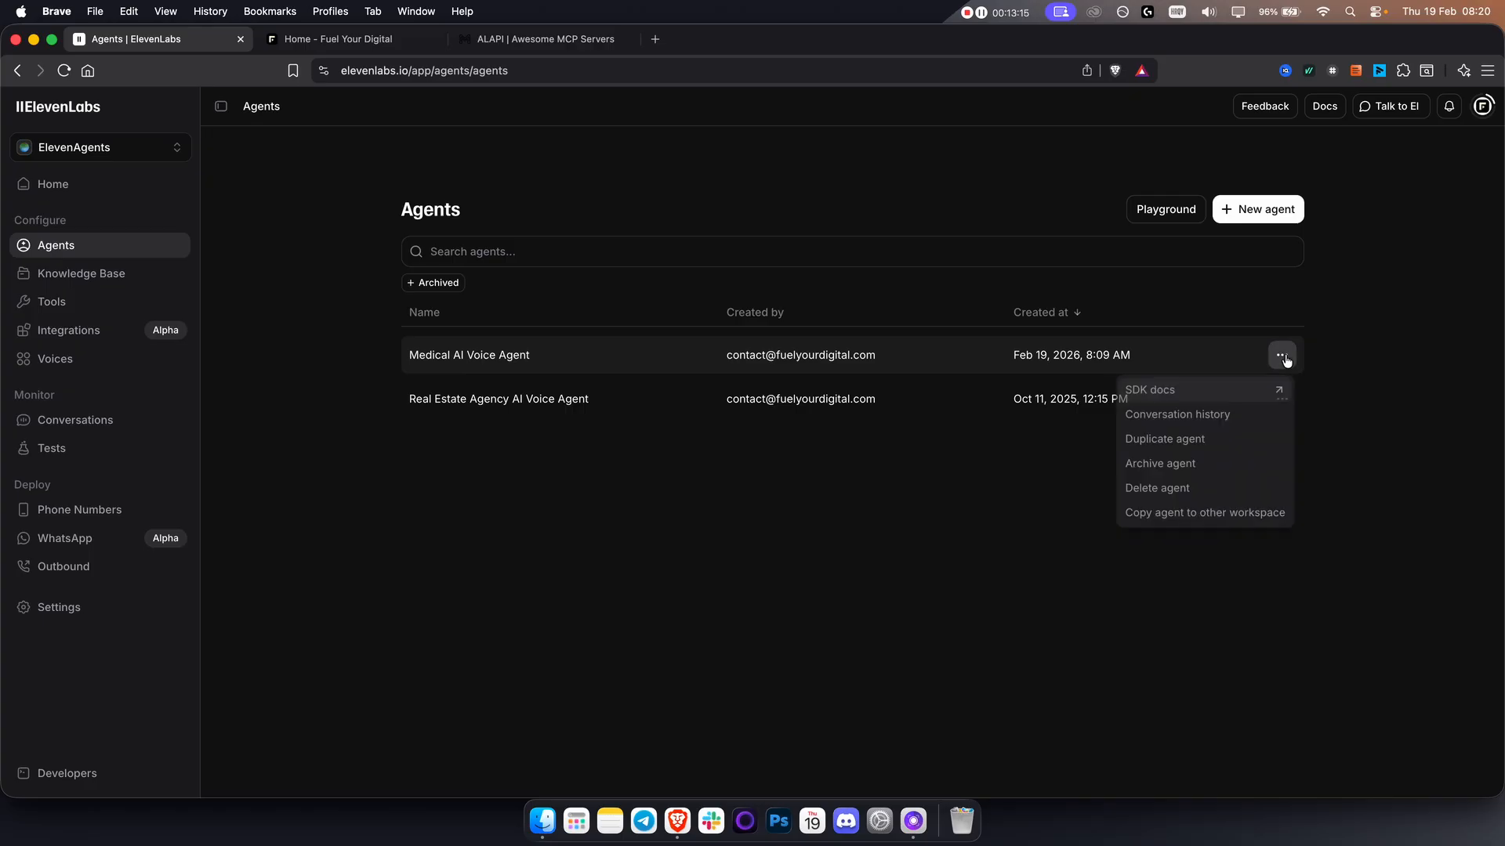
pyautogui.click(1102, 363)
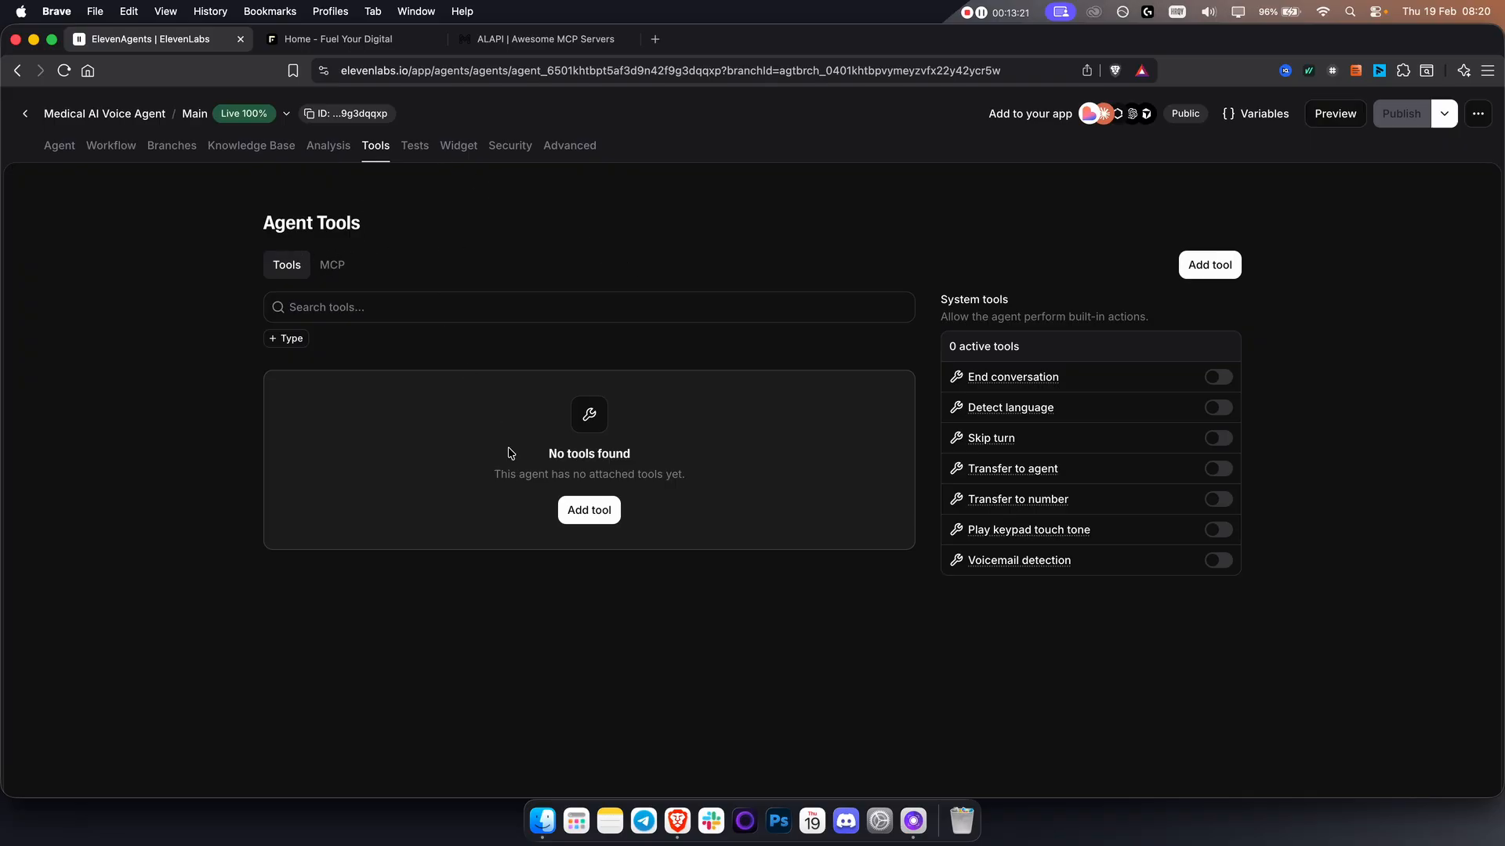
pyautogui.click(598, 512)
pyautogui.click(523, 619)
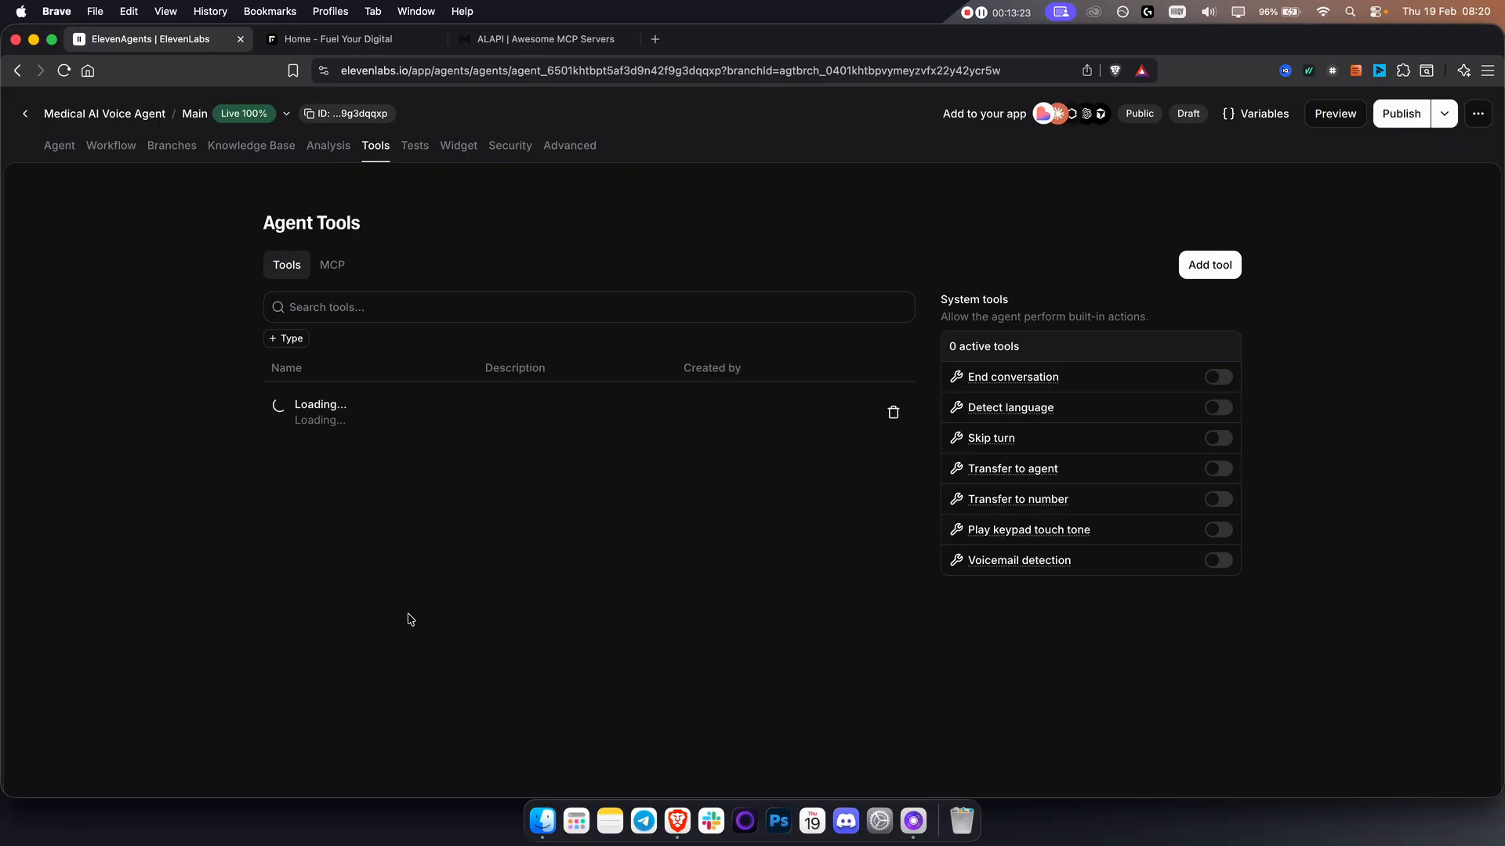
# - Open the agent's Calendar tool, review its webhook URL and description, and close it without changes
pyautogui.click(595, 411)
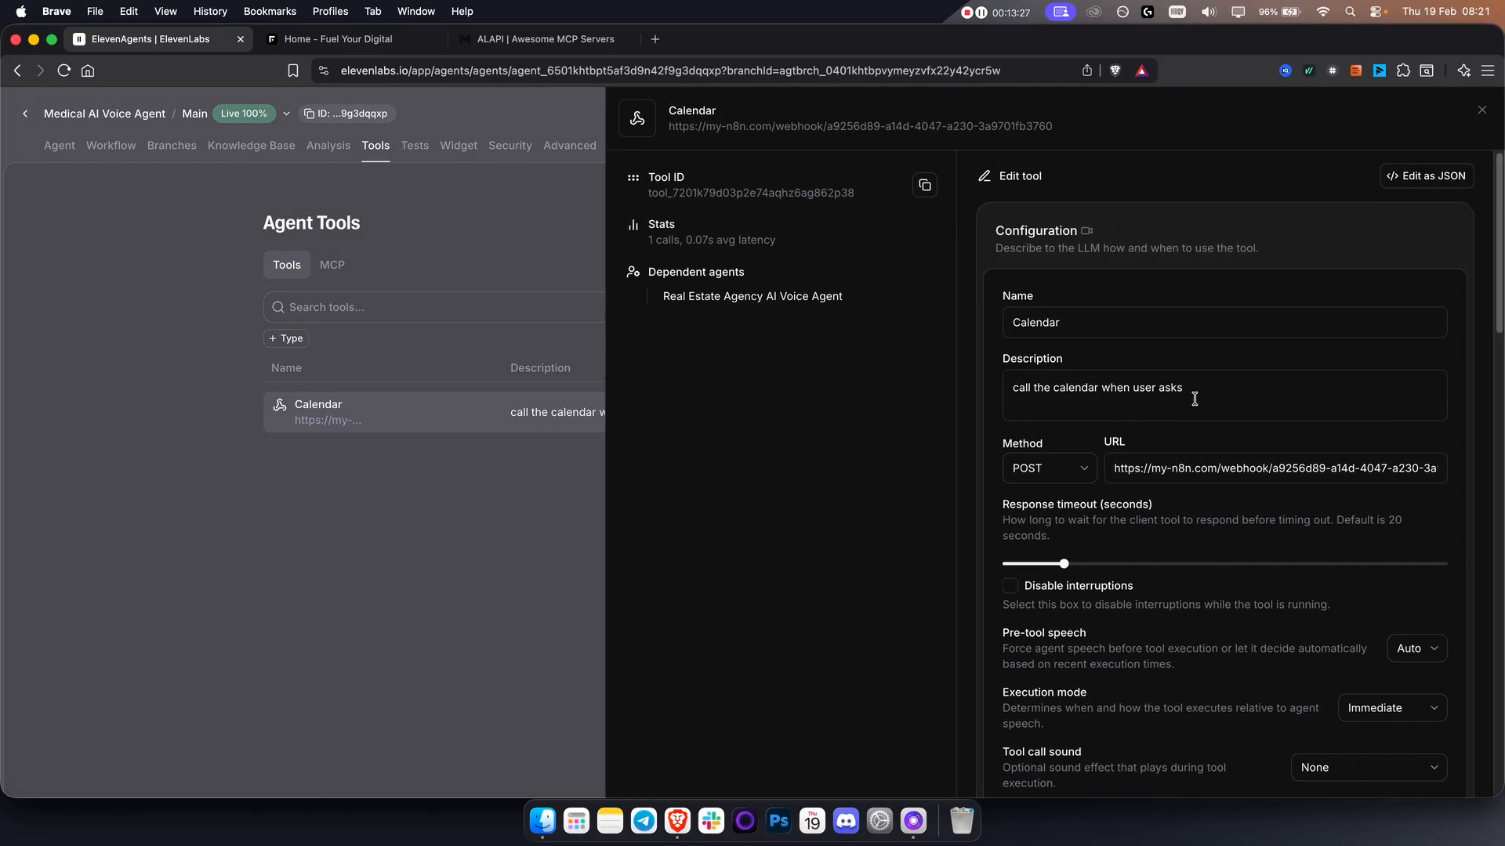
pyautogui.scroll(-1, 1188, 399)
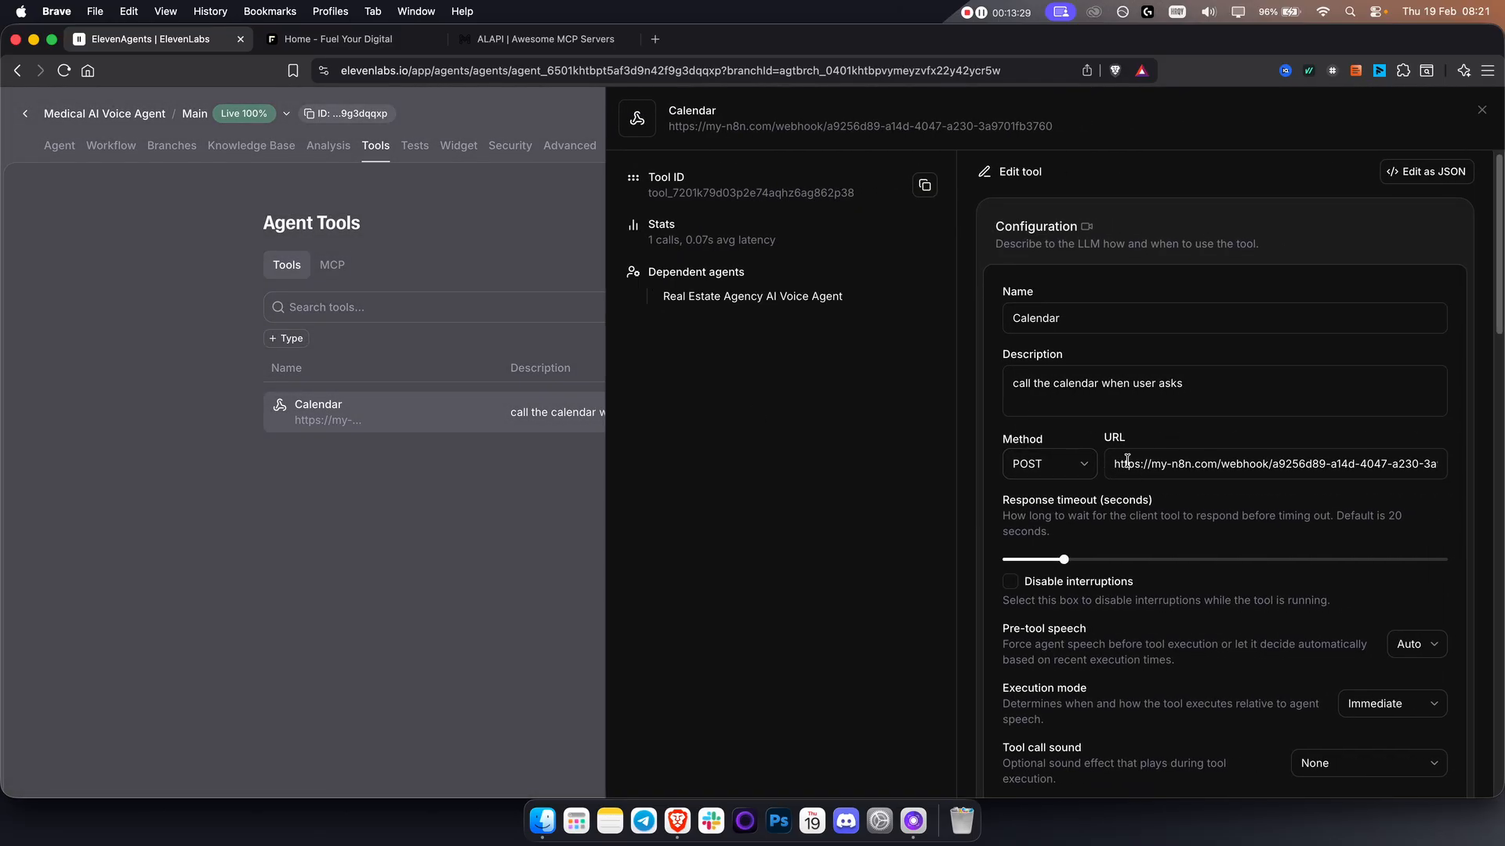
pyautogui.moveTo(1111, 463); pyautogui.dragTo(1147, 464)
pyautogui.moveTo(1439, 464); pyautogui.dragTo(1464, 470)
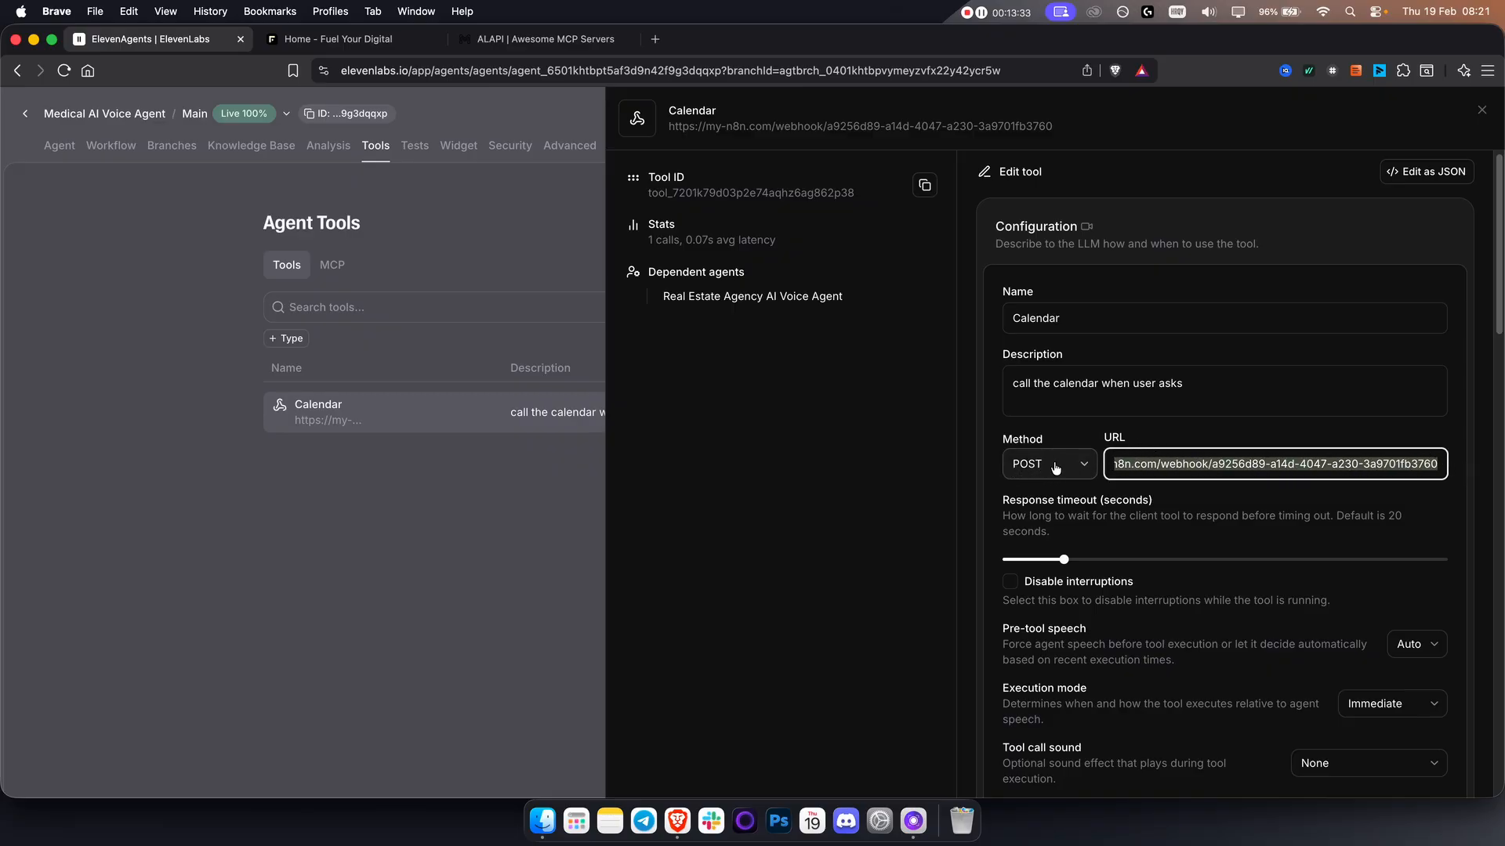
pyautogui.moveTo(1215, 382)
pyautogui.mouseDown()
pyautogui.moveTo(952, 400)
pyautogui.moveTo(1209, 381)
pyautogui.mouseUp()
pyautogui.click(1210, 381)
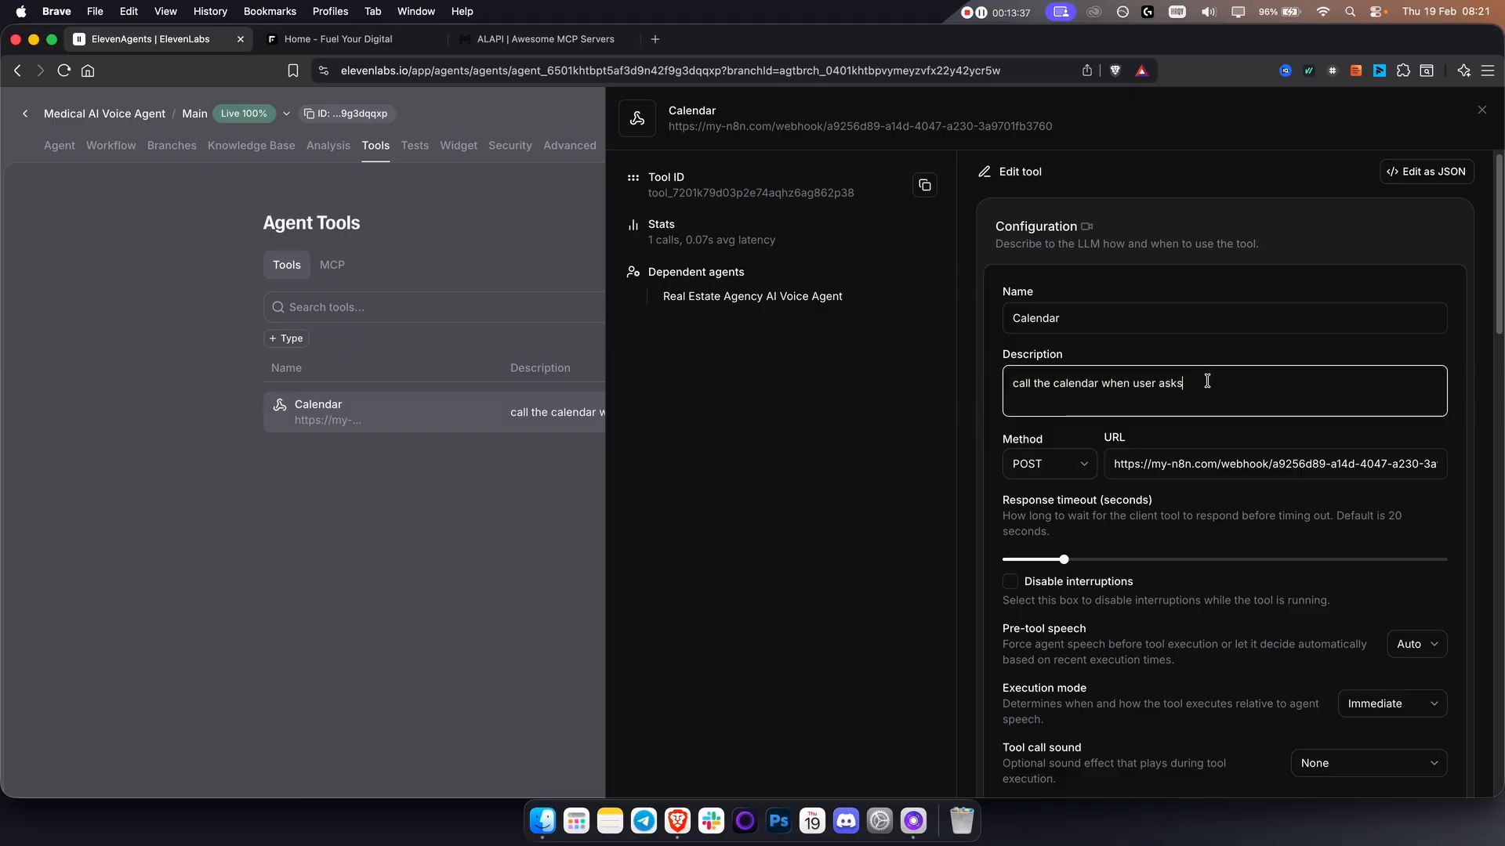
pyautogui.click(450, 518)
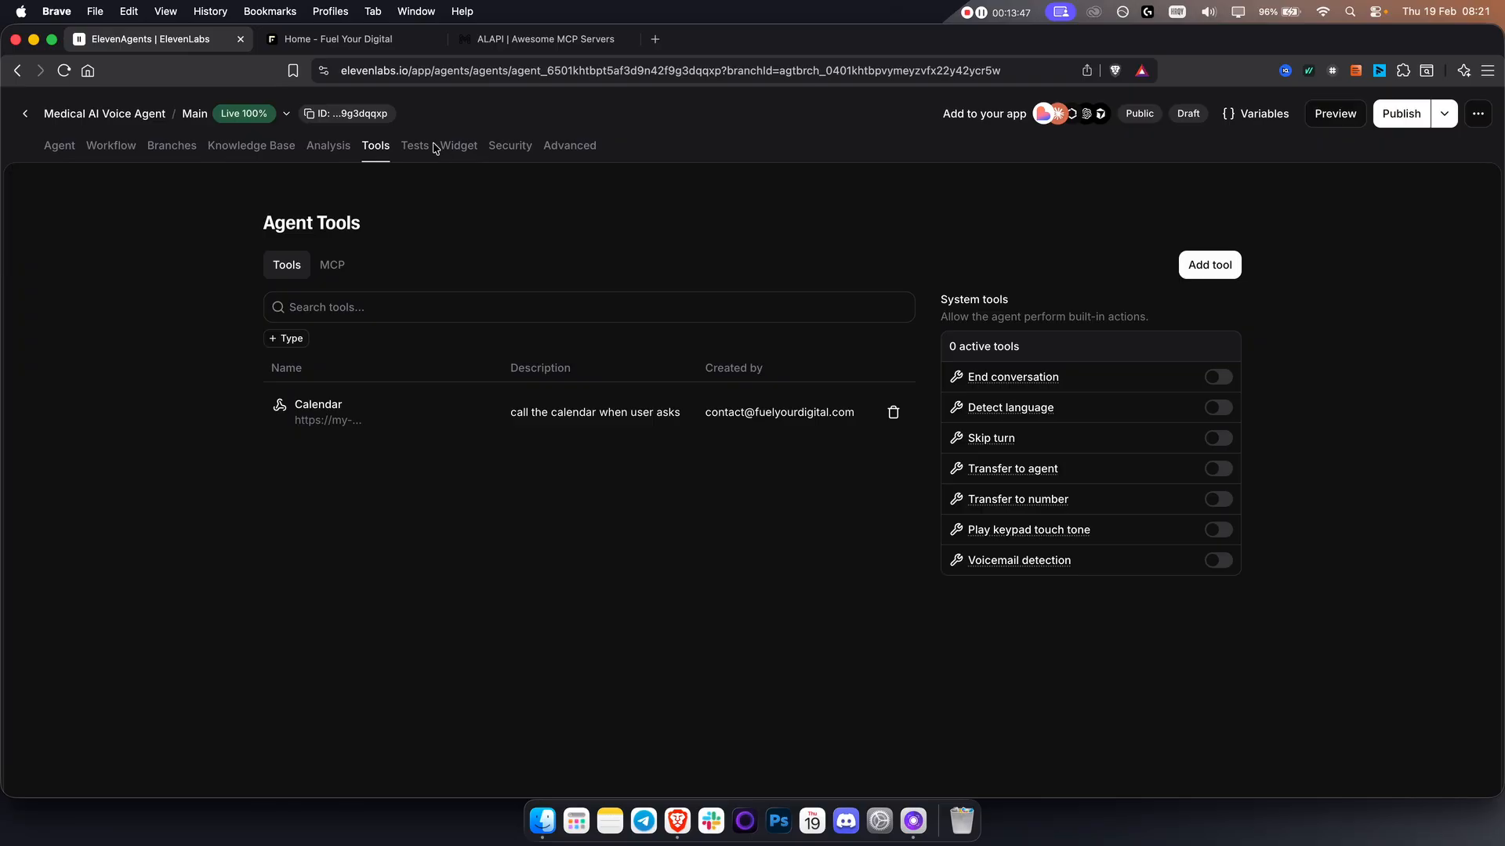
# - Start a new test for the agent, compare the next reply, tool invocation and simulation test types, and back out without creating one
pyautogui.click(409, 150)
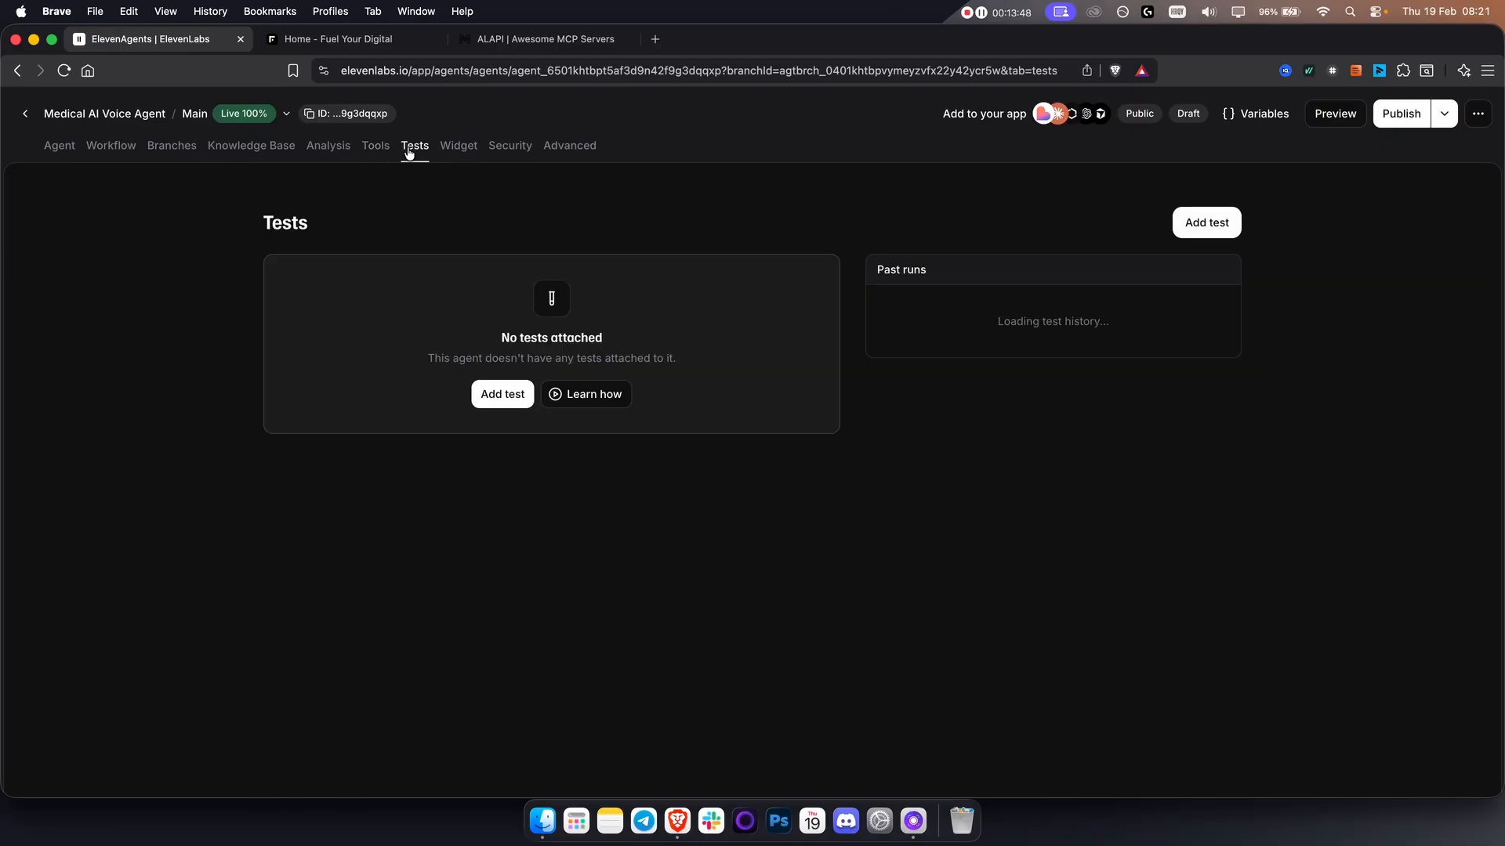
pyautogui.click(496, 396)
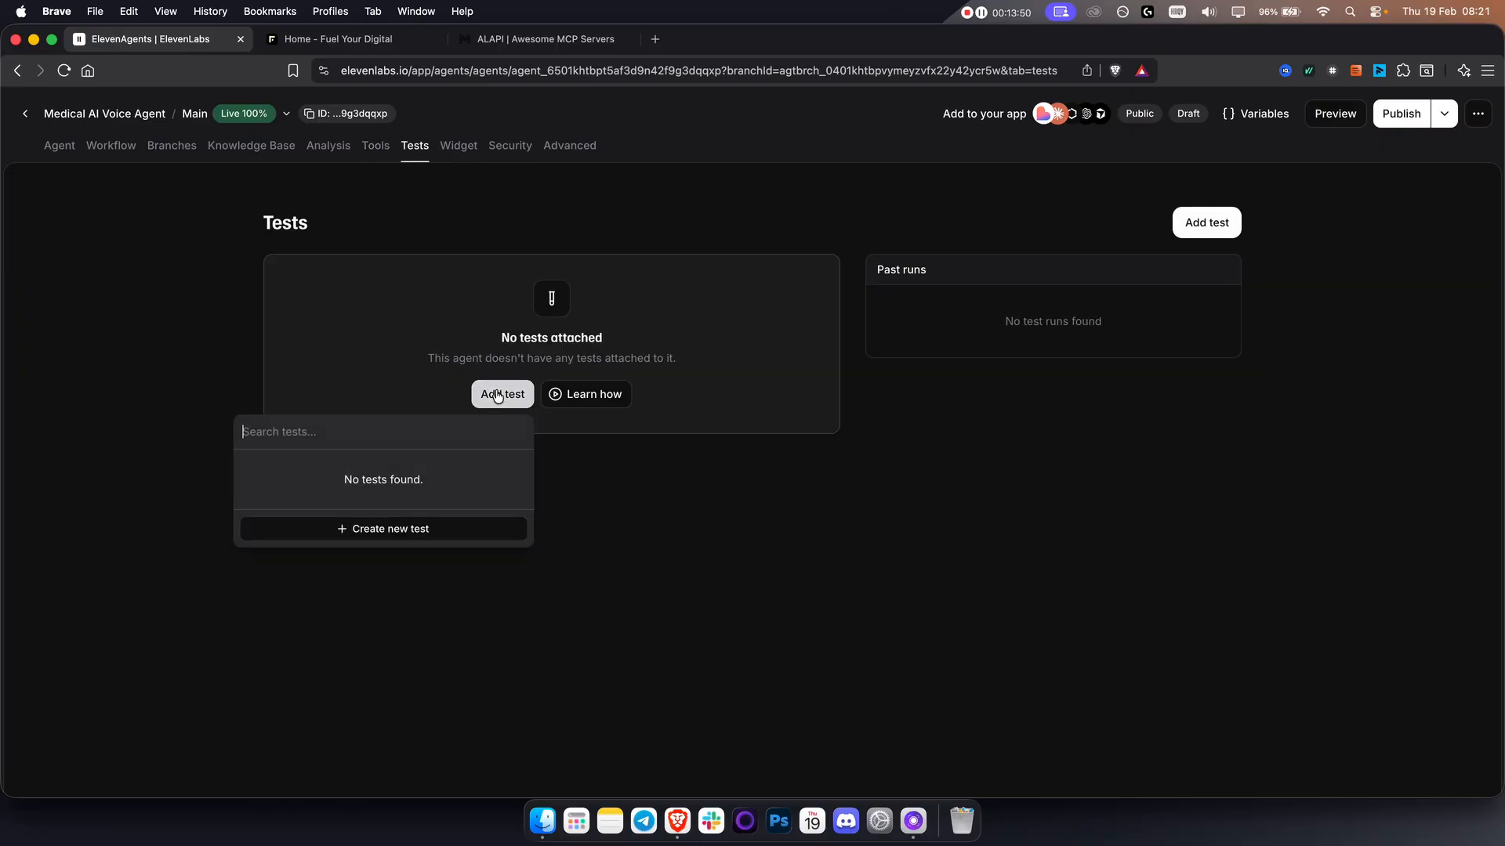
pyautogui.click(392, 529)
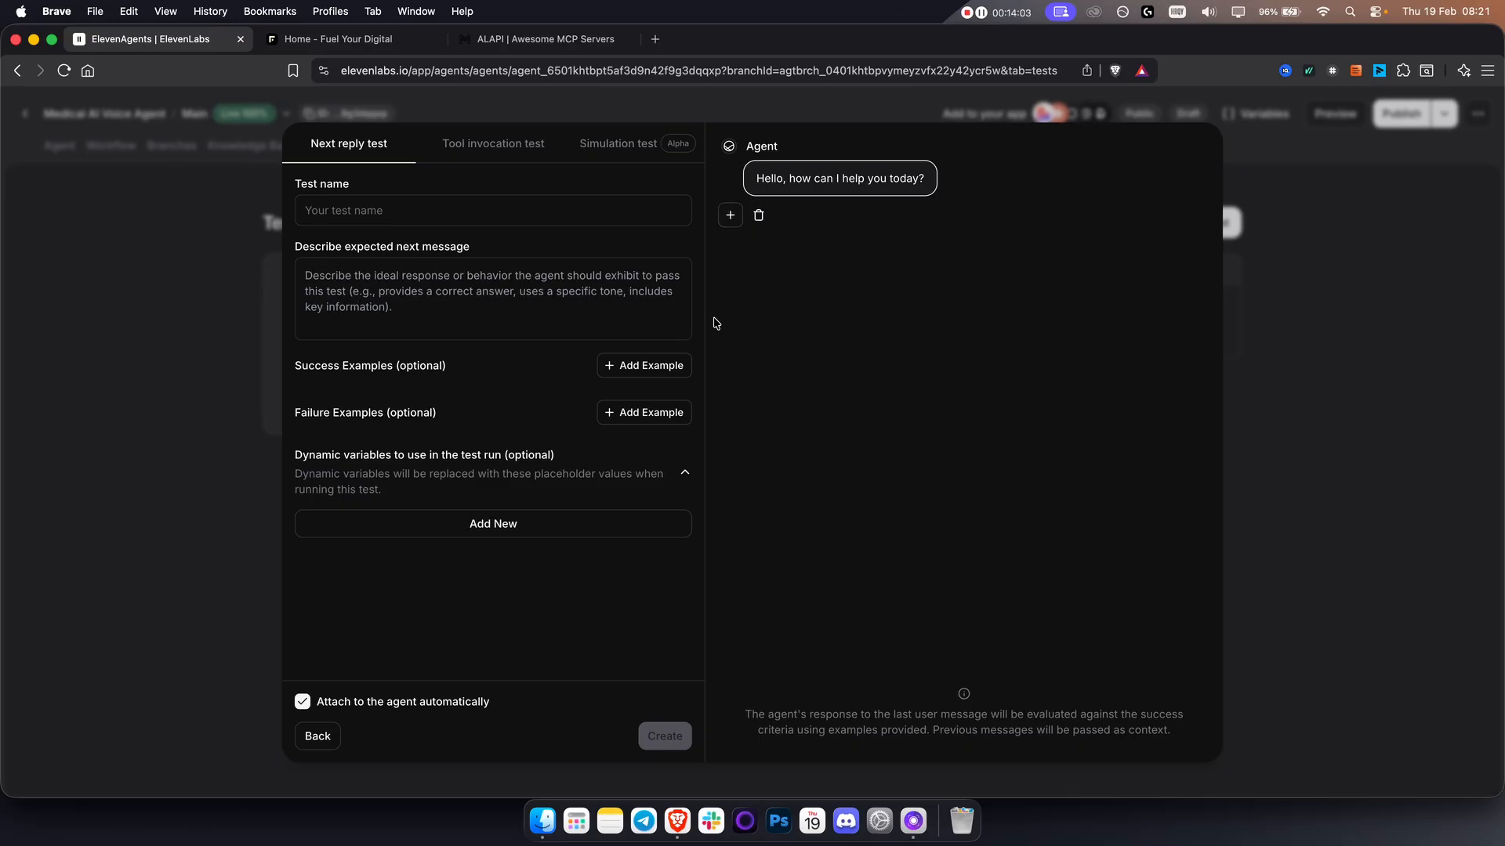
pyautogui.click(505, 157)
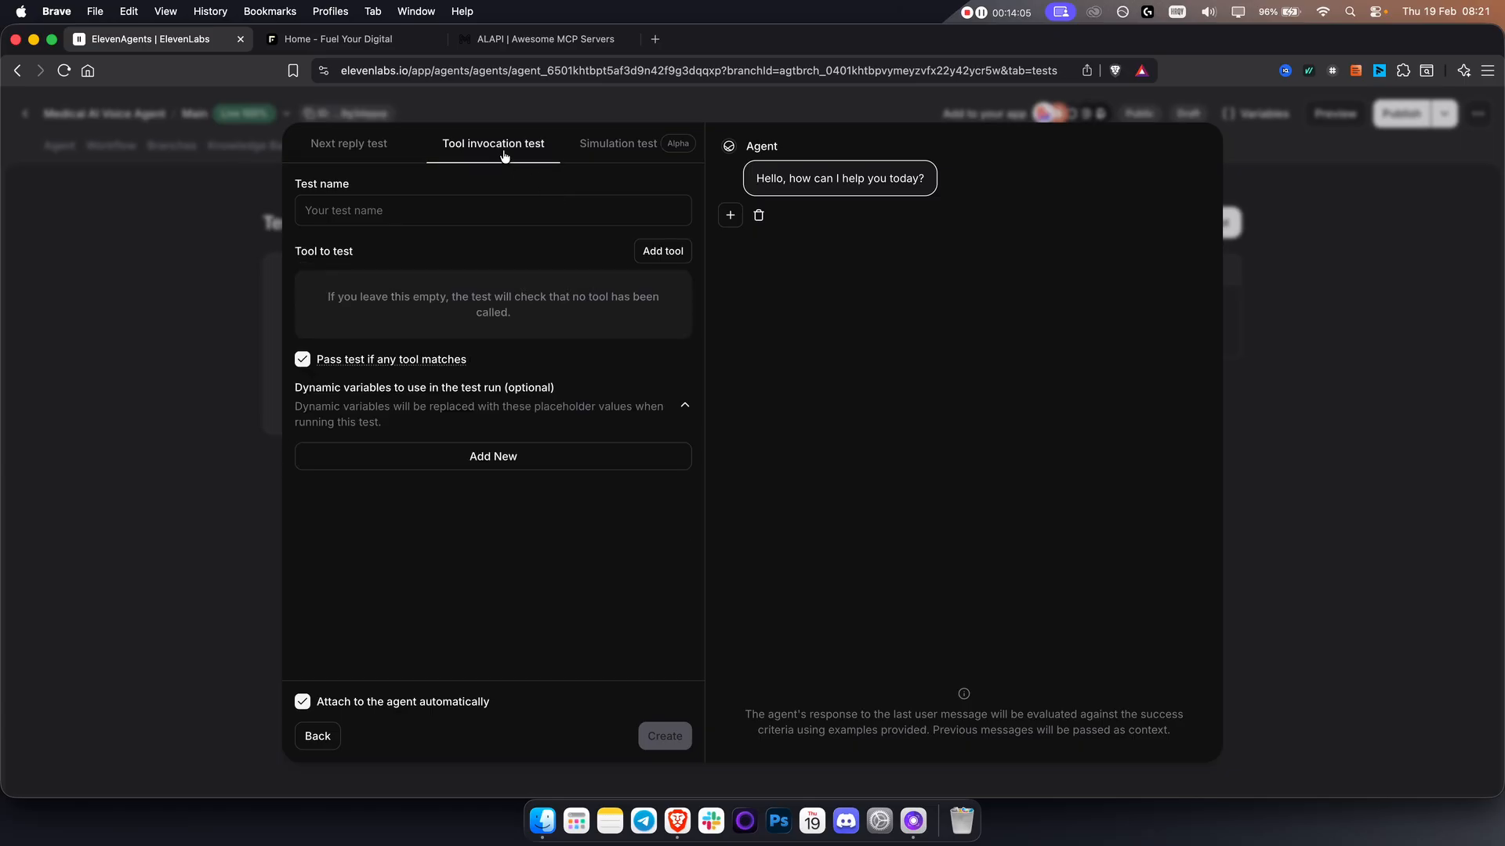
pyautogui.click(590, 147)
pyautogui.click(497, 148)
pyautogui.click(394, 146)
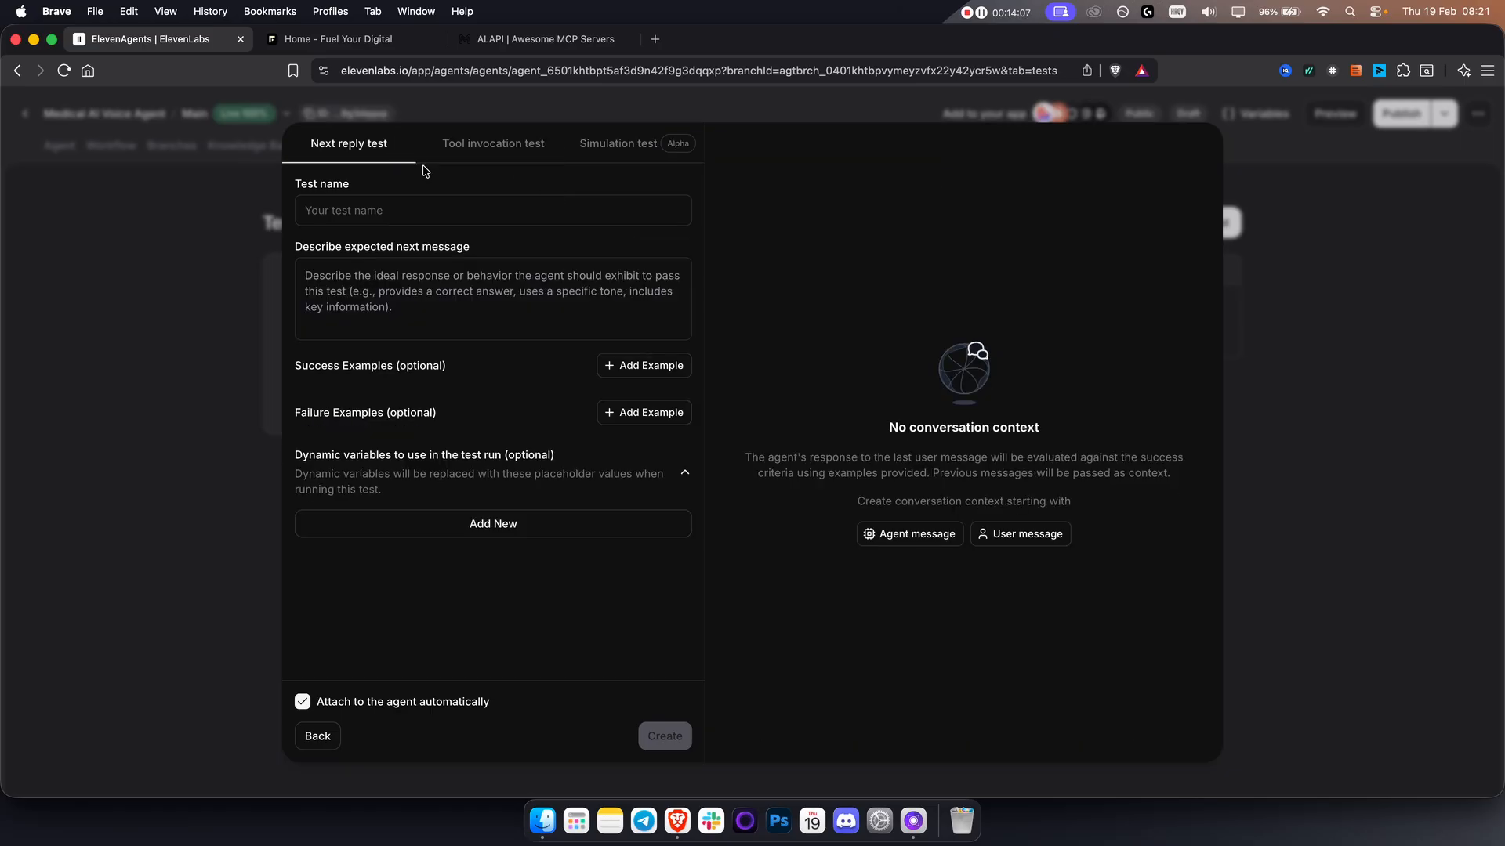
pyautogui.click(315, 740)
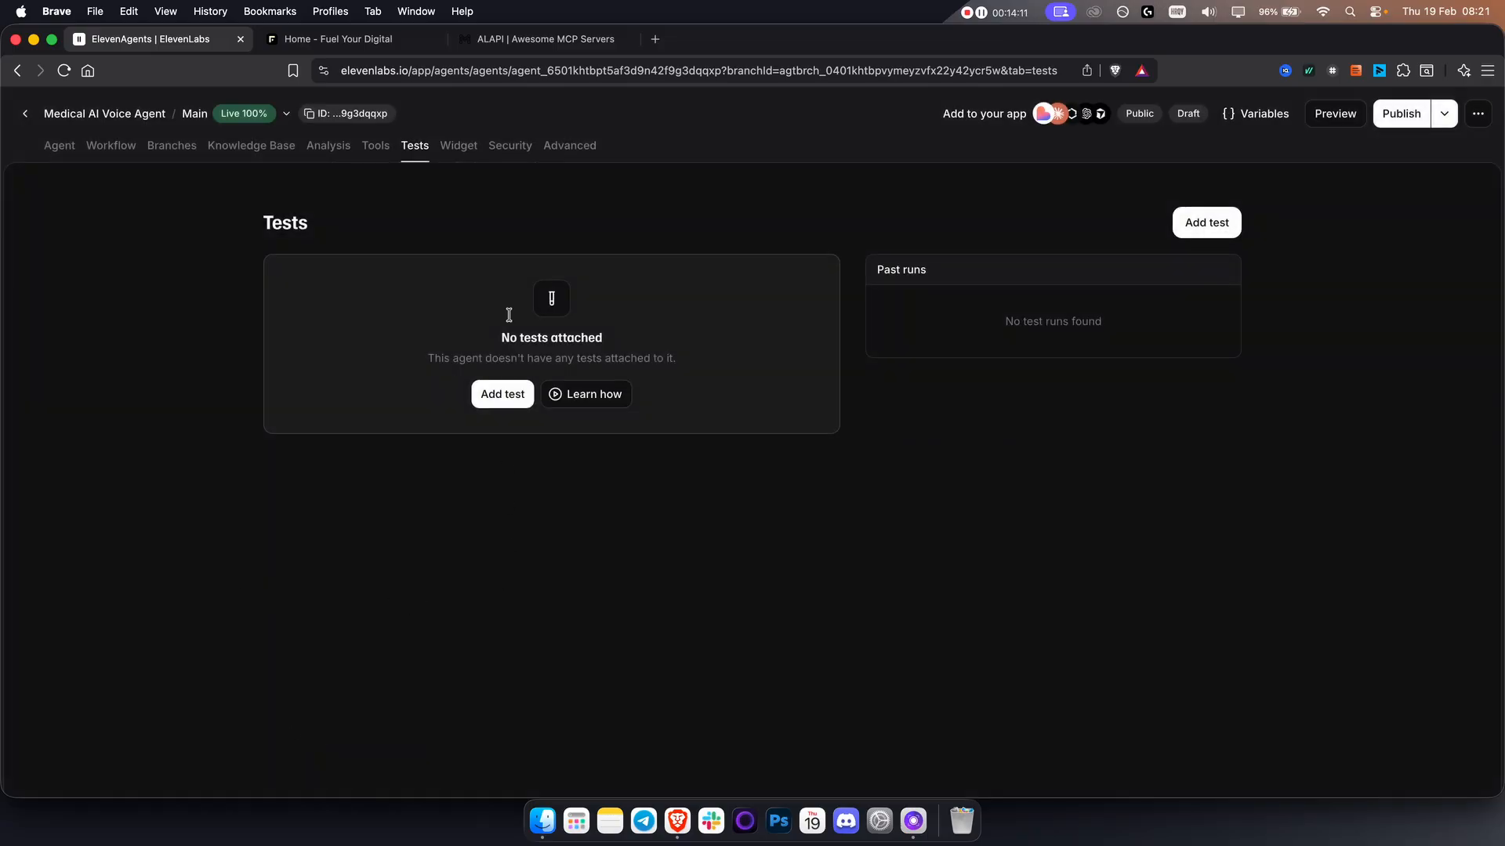
# - View the agent's widget settings, and read the authentication and allowlist options in its security settings
pyautogui.click(459, 151)
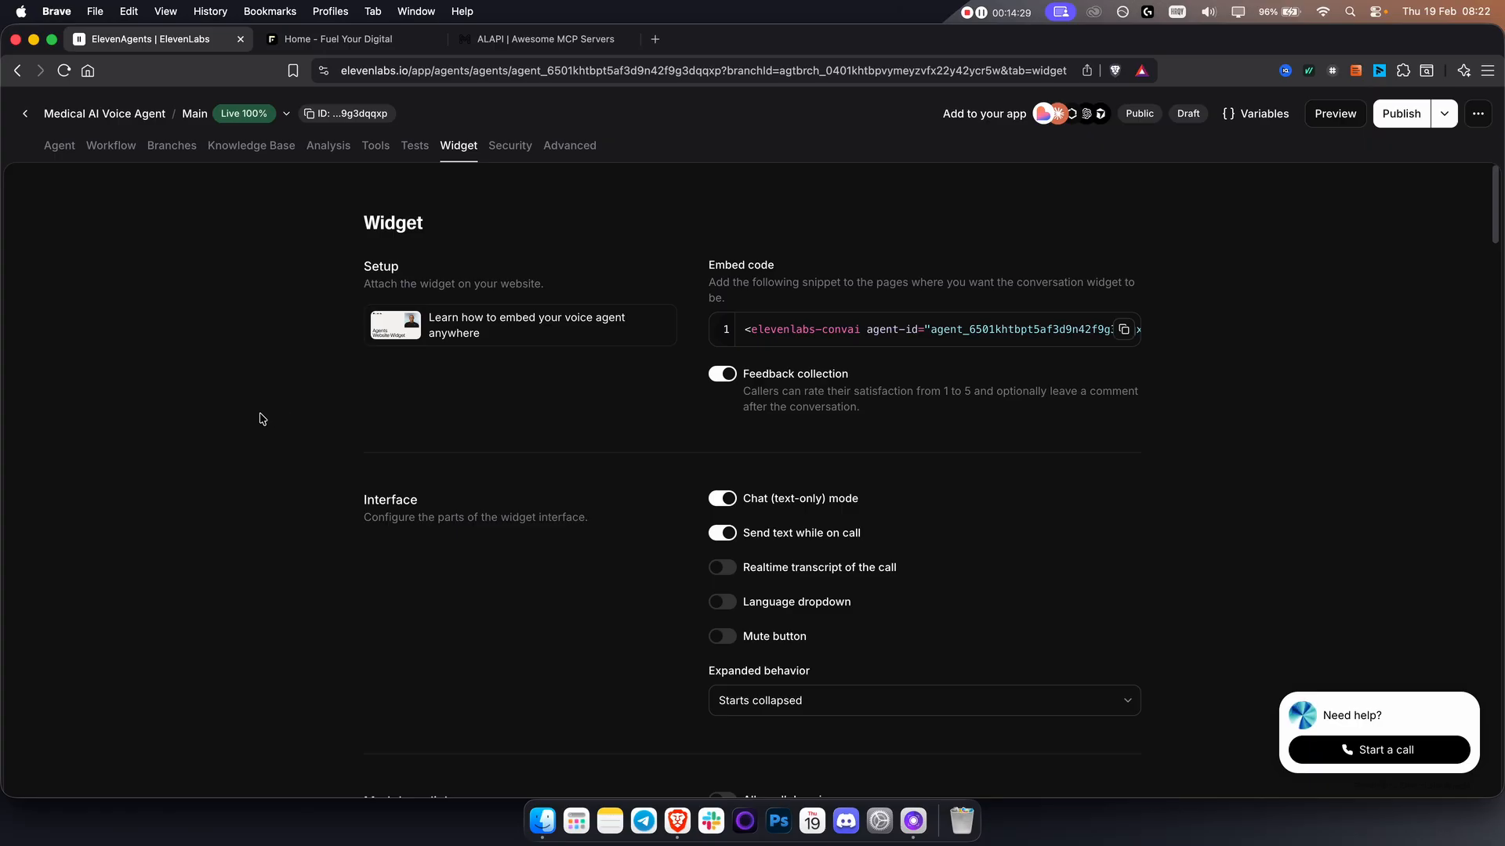
pyautogui.click(507, 154)
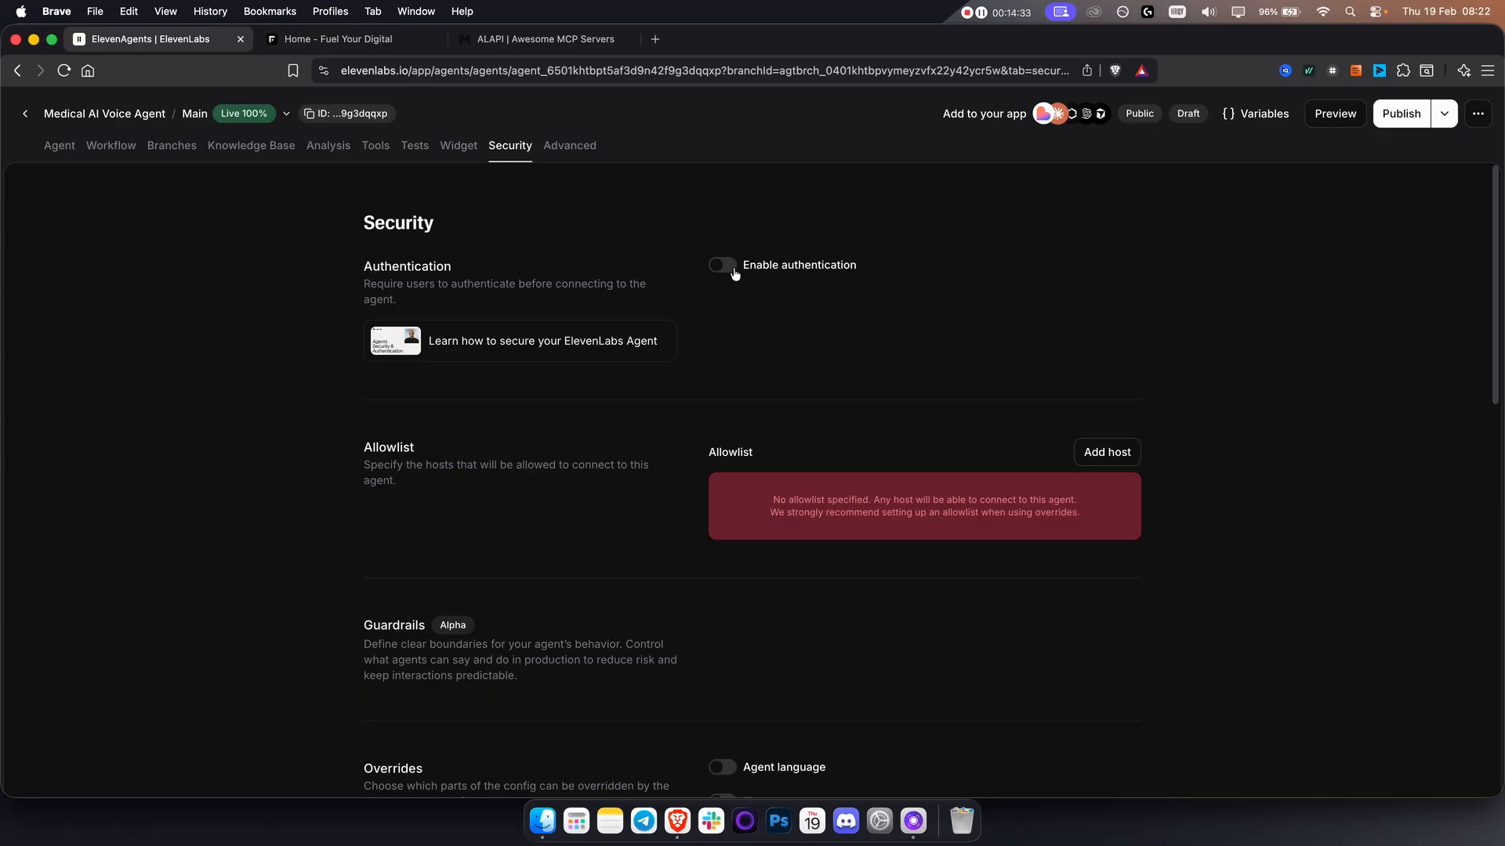
pyautogui.moveTo(360, 294); pyautogui.dragTo(528, 299)
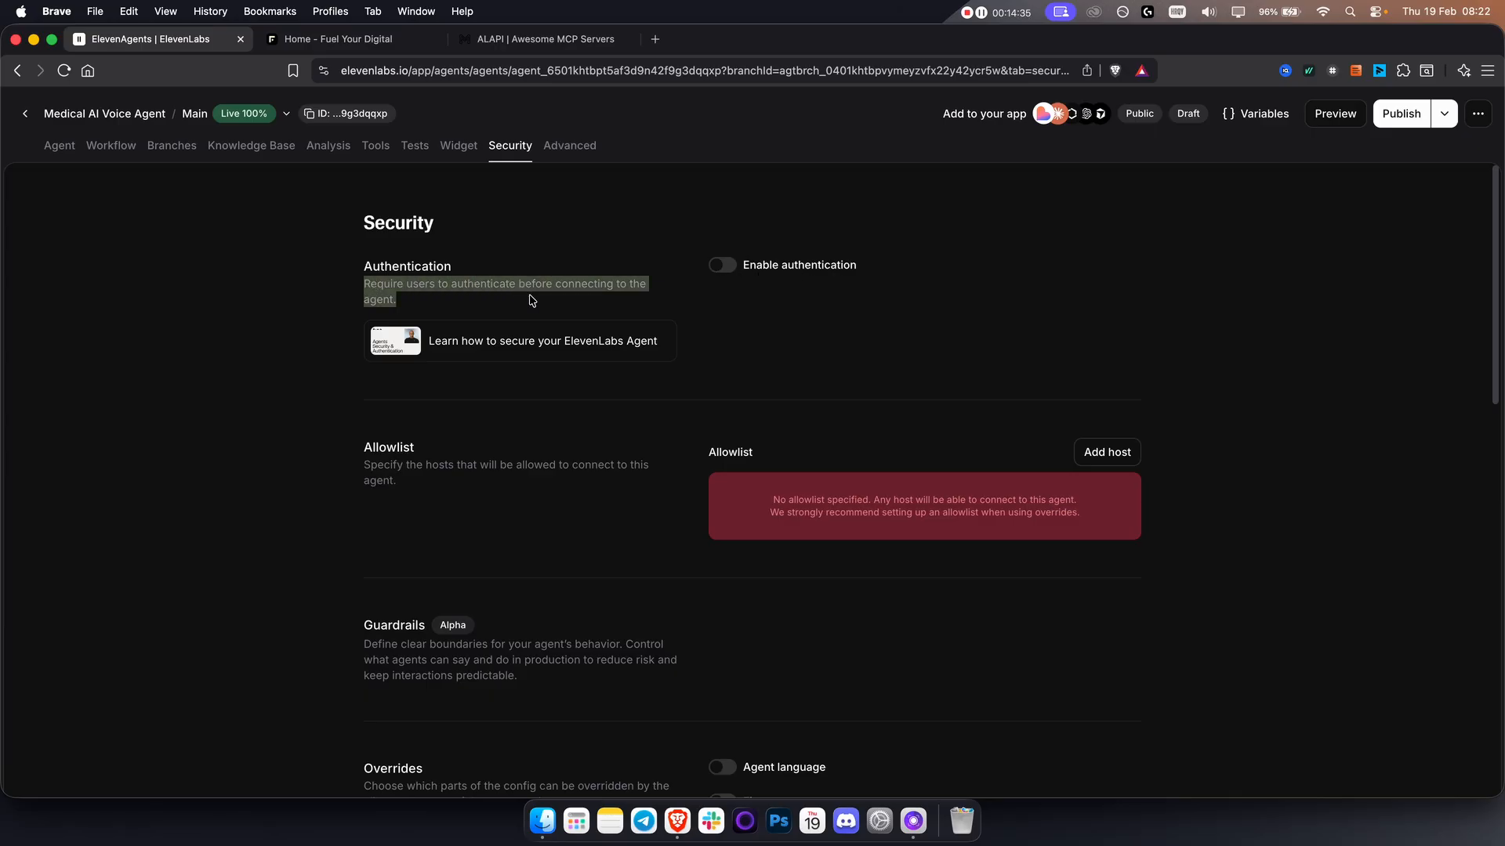
pyautogui.click(549, 298)
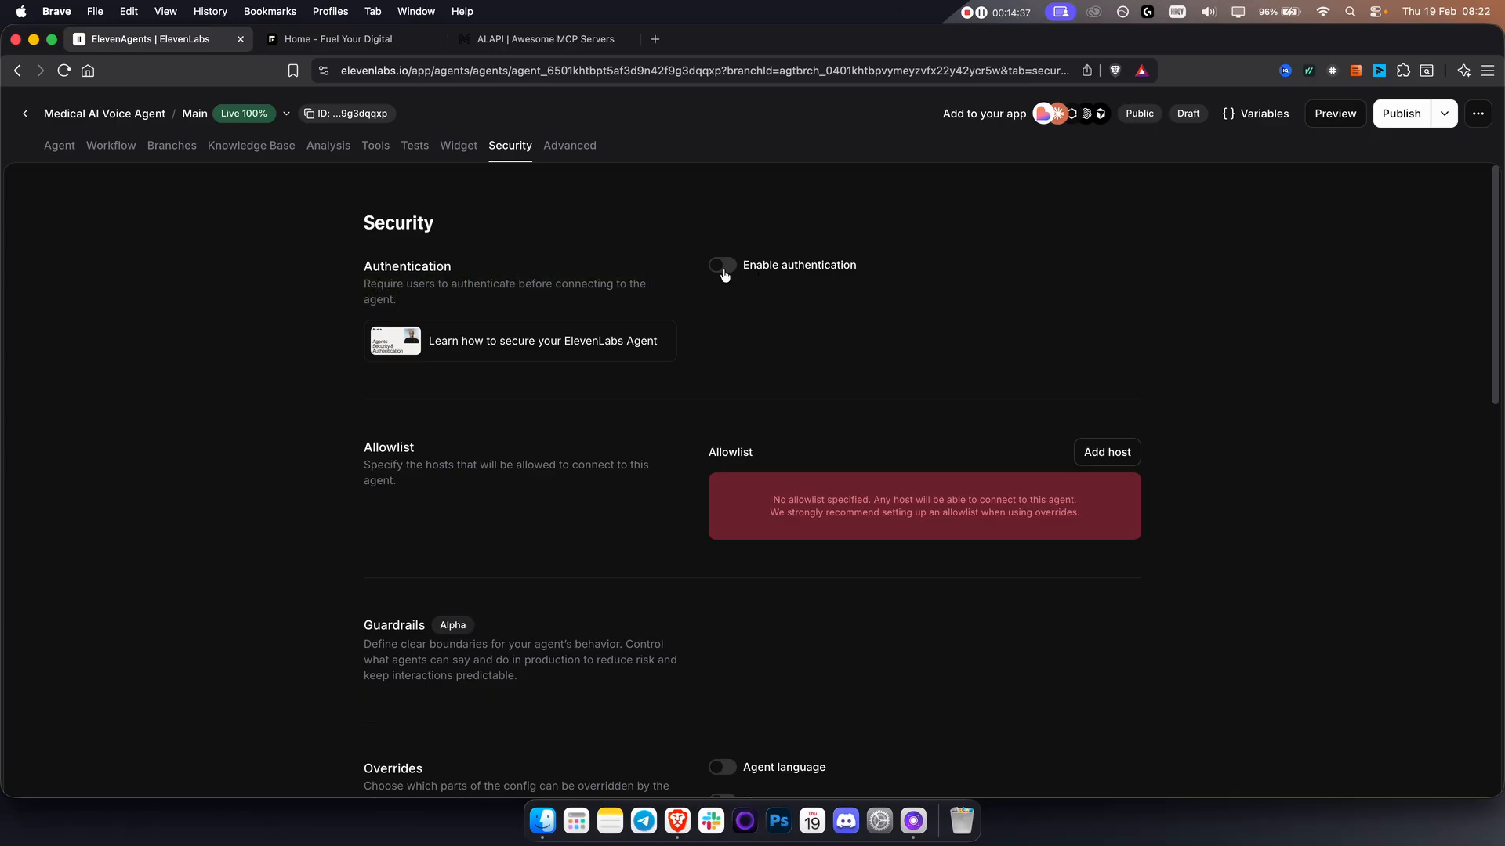
pyautogui.scroll(-1, 694, 313)
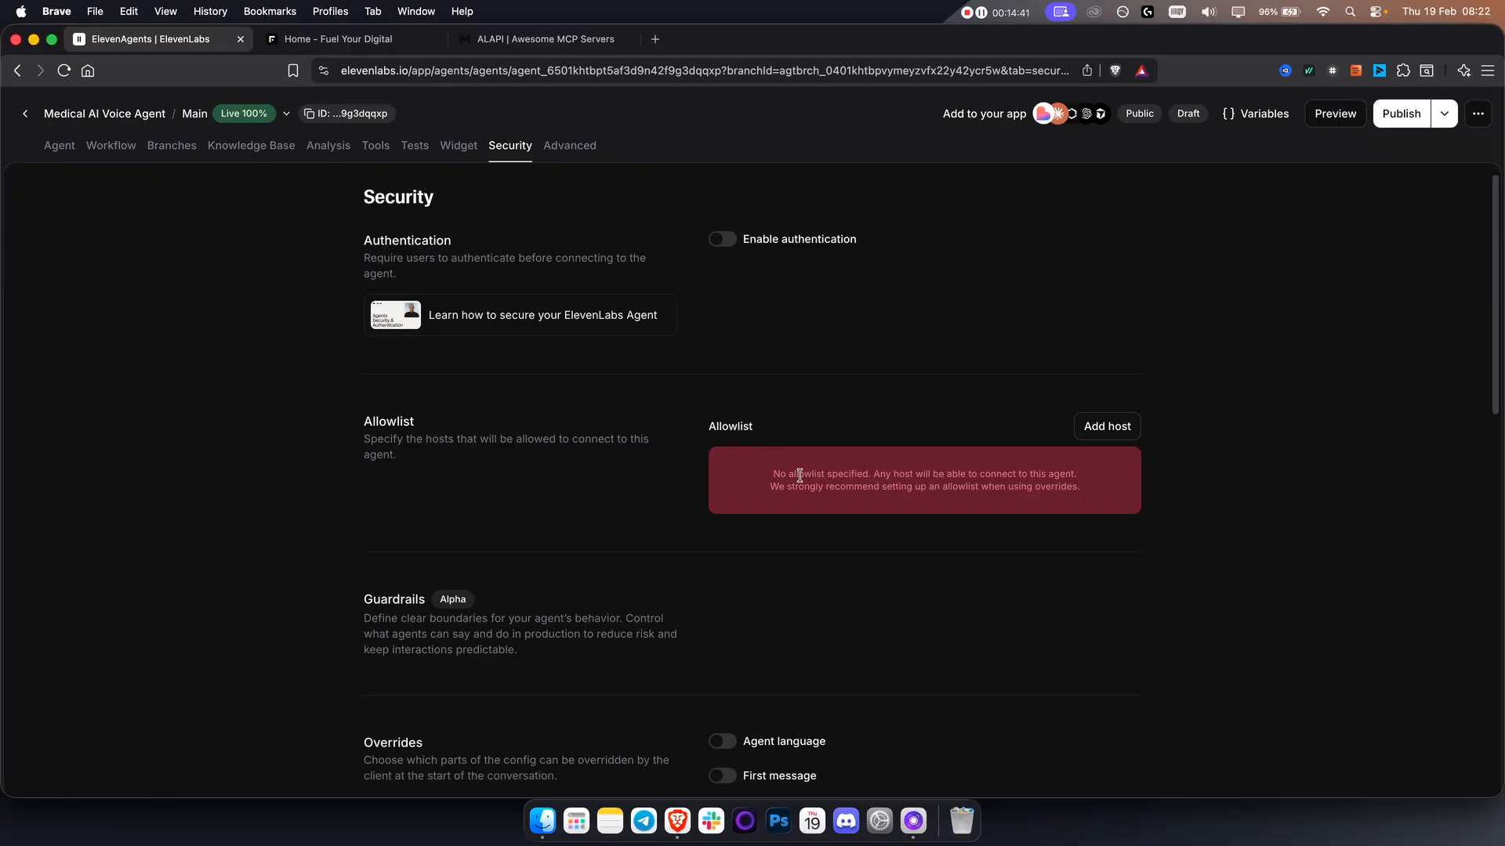
pyautogui.moveTo(1080, 475); pyautogui.dragTo(990, 473)
pyautogui.click(894, 473)
pyautogui.moveTo(873, 472); pyautogui.dragTo(1098, 486)
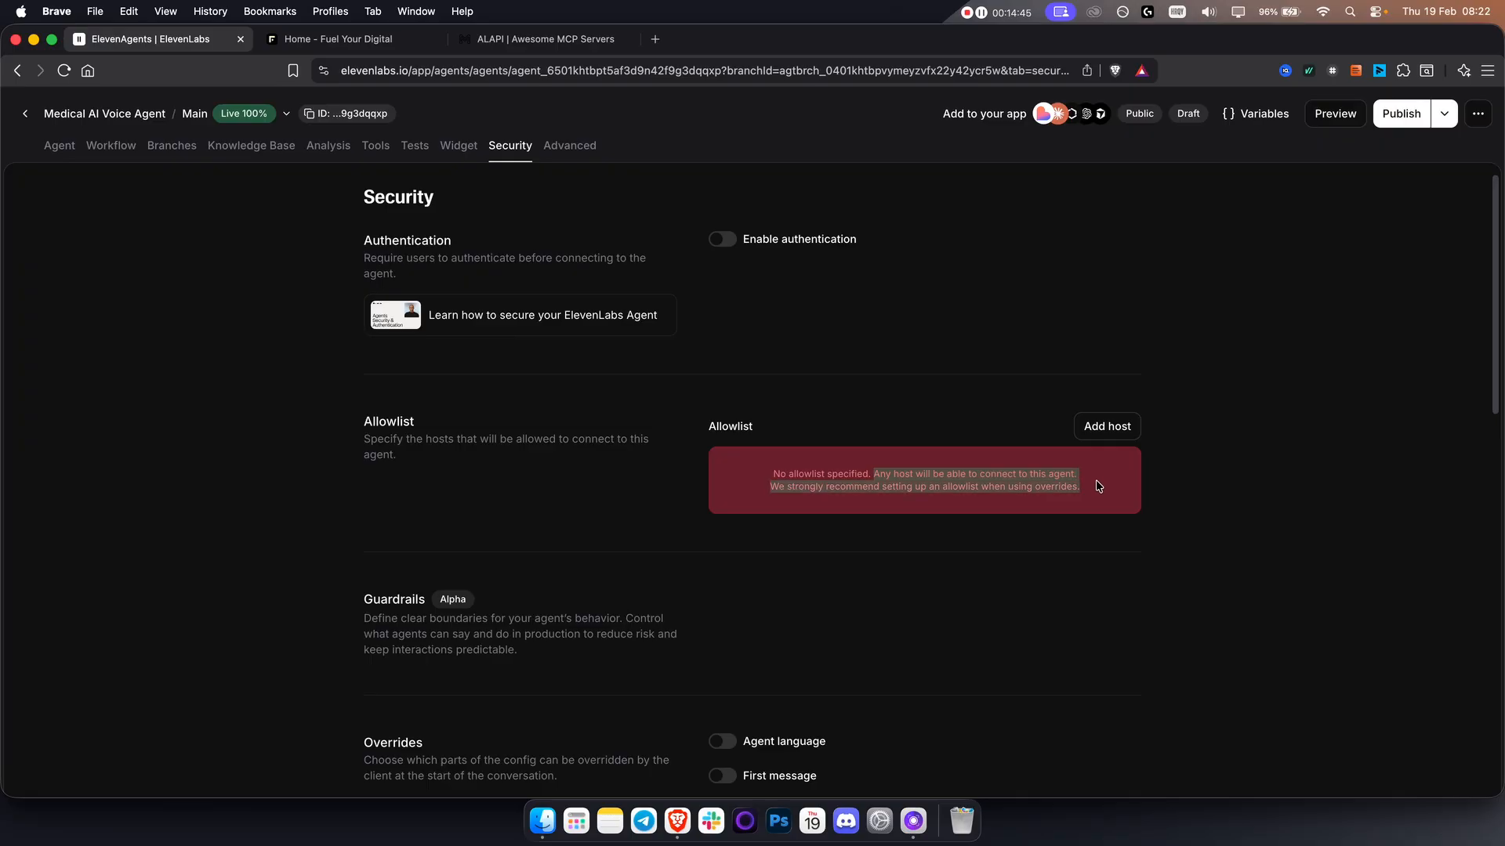
pyautogui.click(1092, 487)
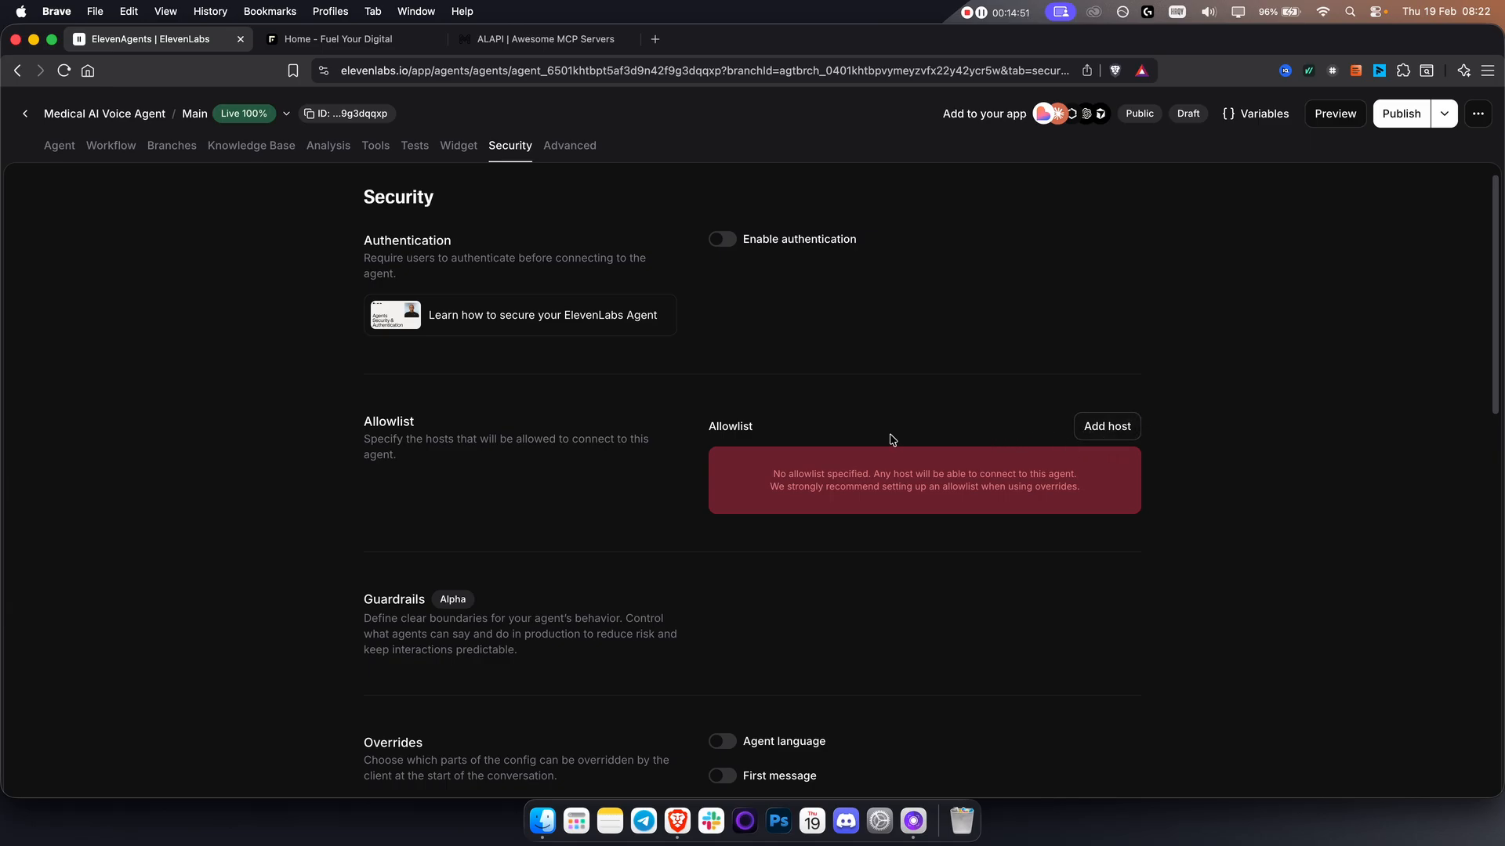
# - Look through the remaining security settings, covering overrides, webhooks and call limits
pyautogui.scroll(-3, 891, 439)
pyautogui.scroll(-5, 784, 518)
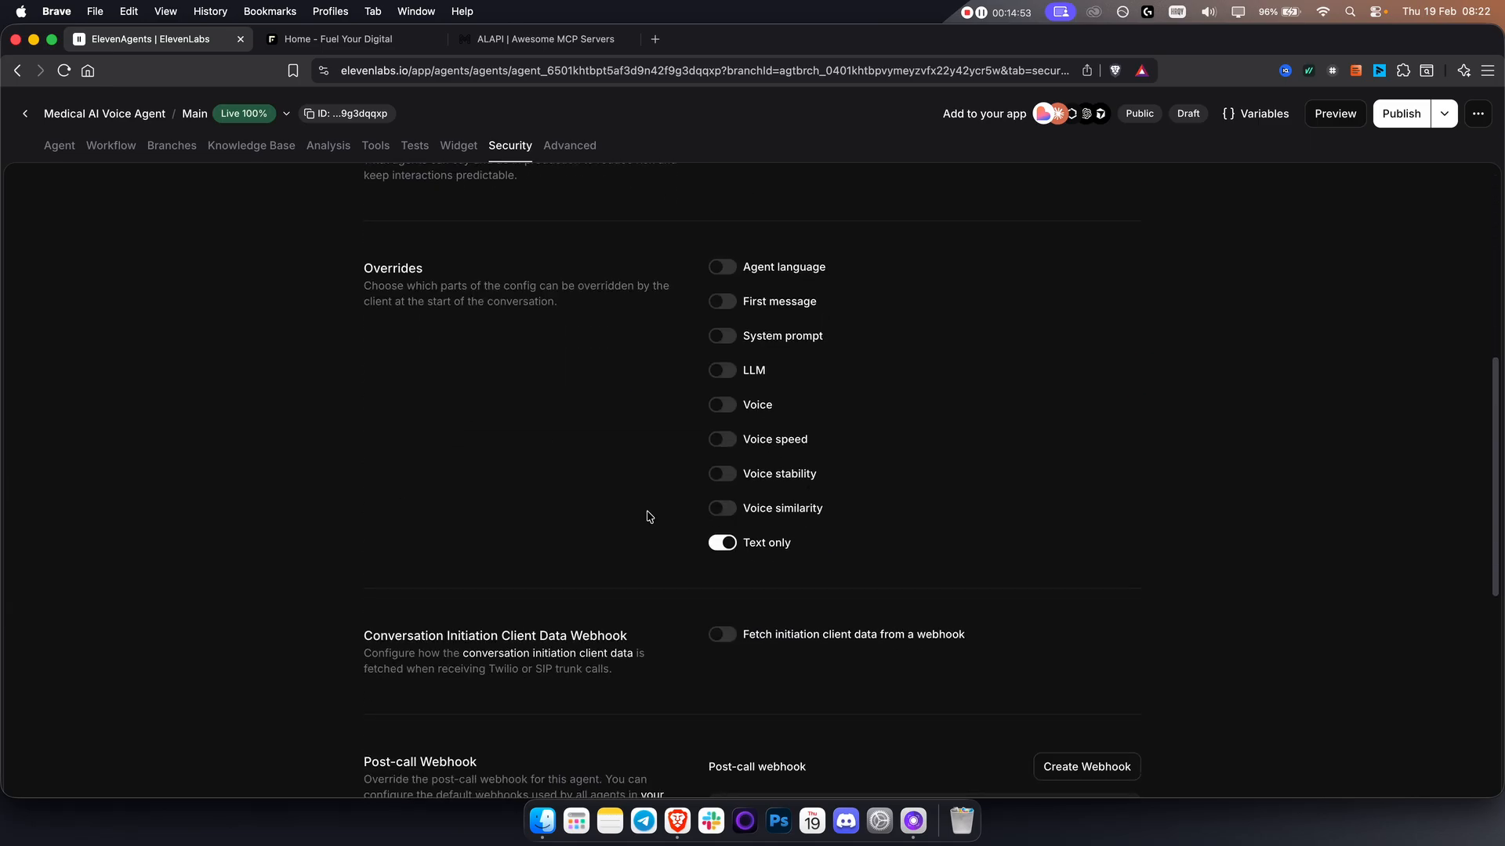
pyautogui.scroll(-5, 648, 514)
pyautogui.scroll(-2, 648, 518)
pyautogui.scroll(15, 638, 517)
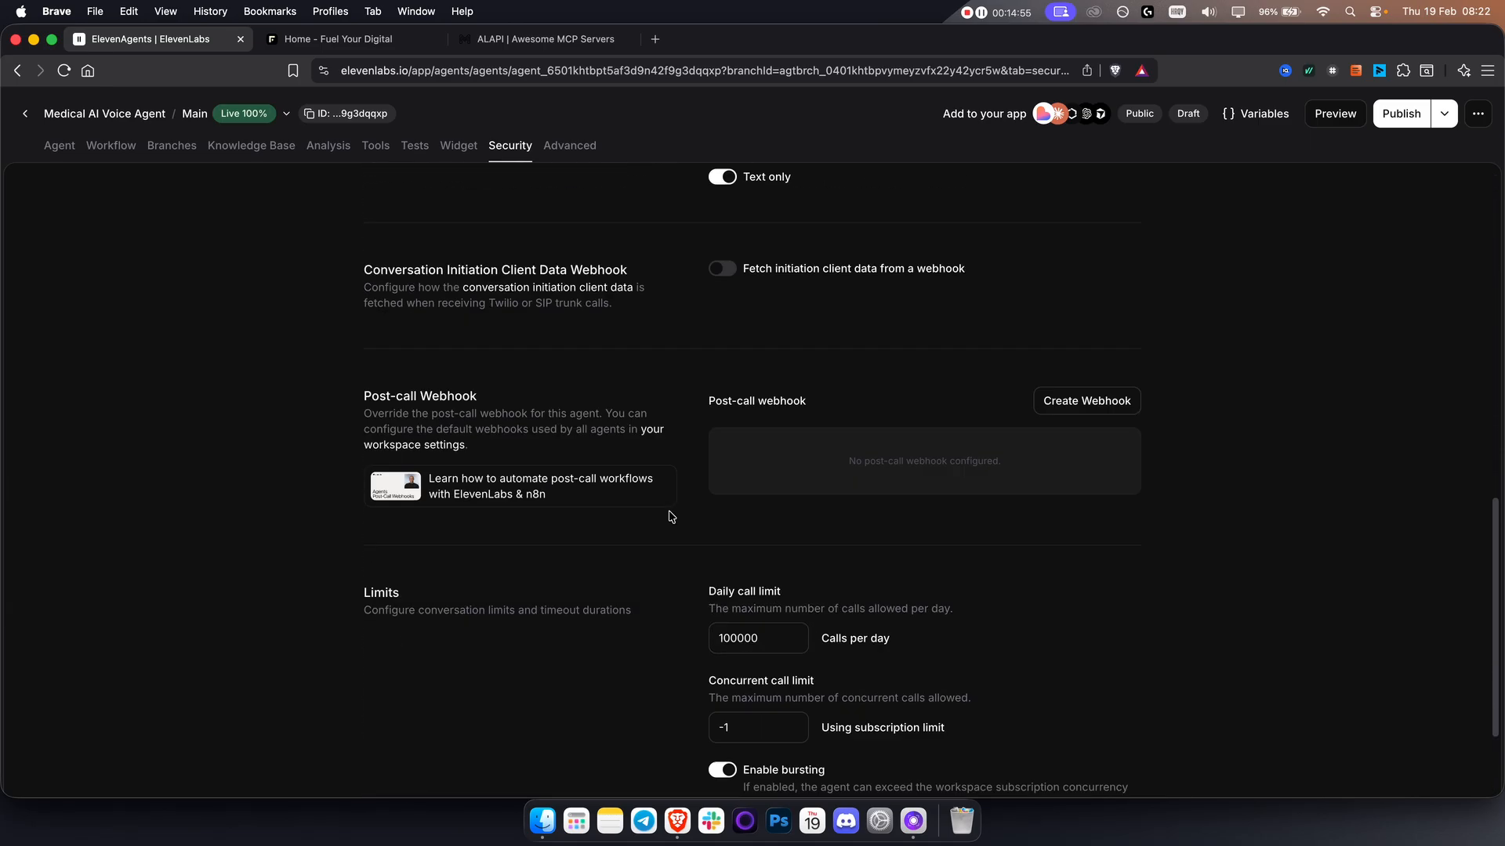
# - Review the agent's advanced settings, including speech recognition, chat mode and conversational behavior
pyautogui.click(570, 147)
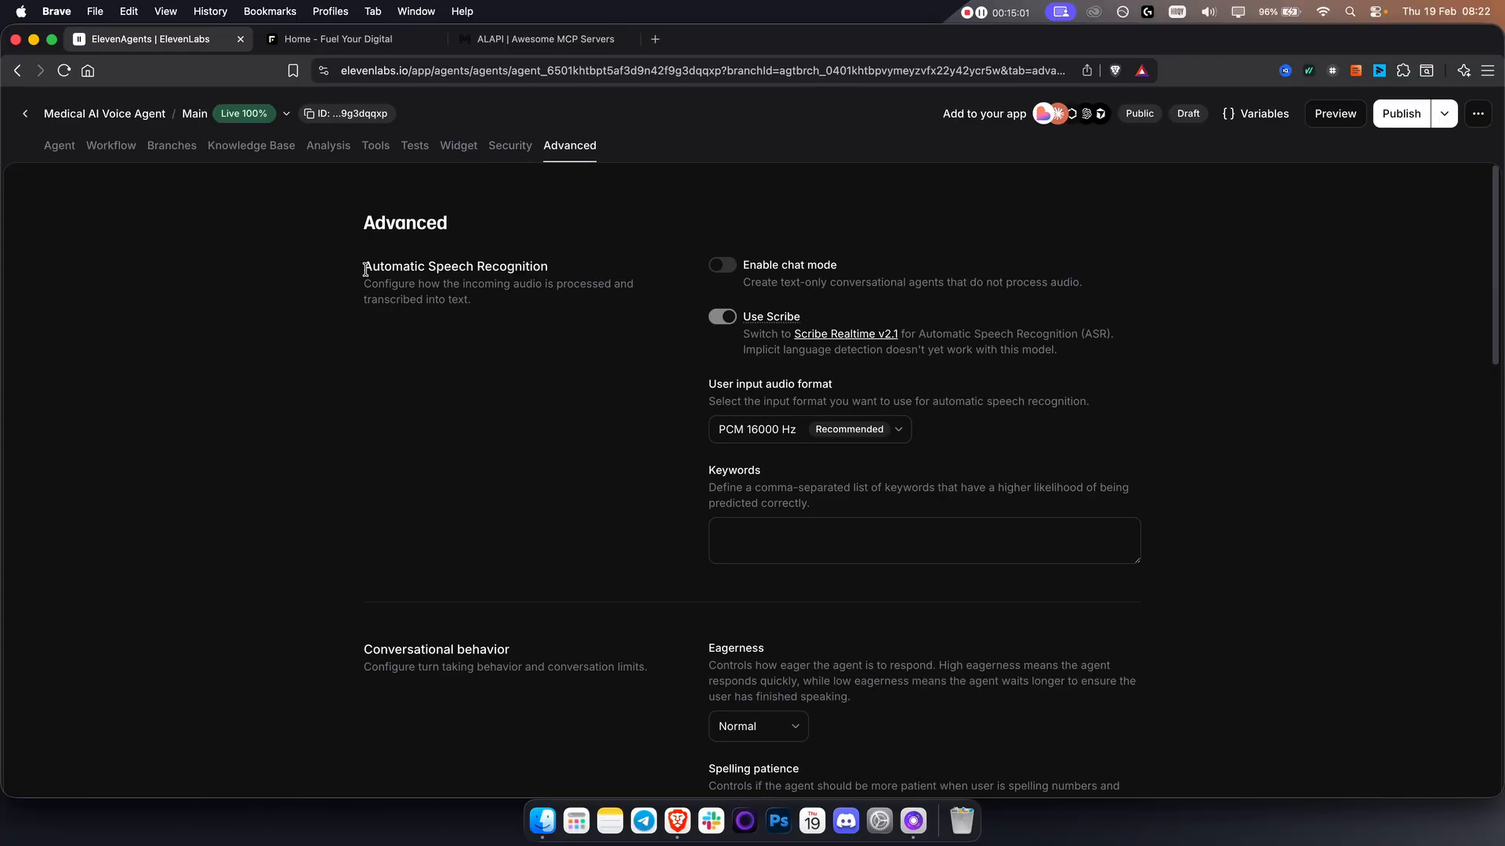
pyautogui.moveTo(365, 270); pyautogui.dragTo(600, 280)
pyautogui.click(516, 266)
pyautogui.moveTo(743, 287); pyautogui.dragTo(1161, 291)
pyautogui.click(1030, 280)
pyautogui.scroll(-20, 993, 336)
pyautogui.scroll(20, 1367, 180)
# - Publish the agent's pending changes and preview it with a test voice call, allowing microphone access and ending the call when done
pyautogui.click(1395, 114)
pyautogui.click(1232, 662)
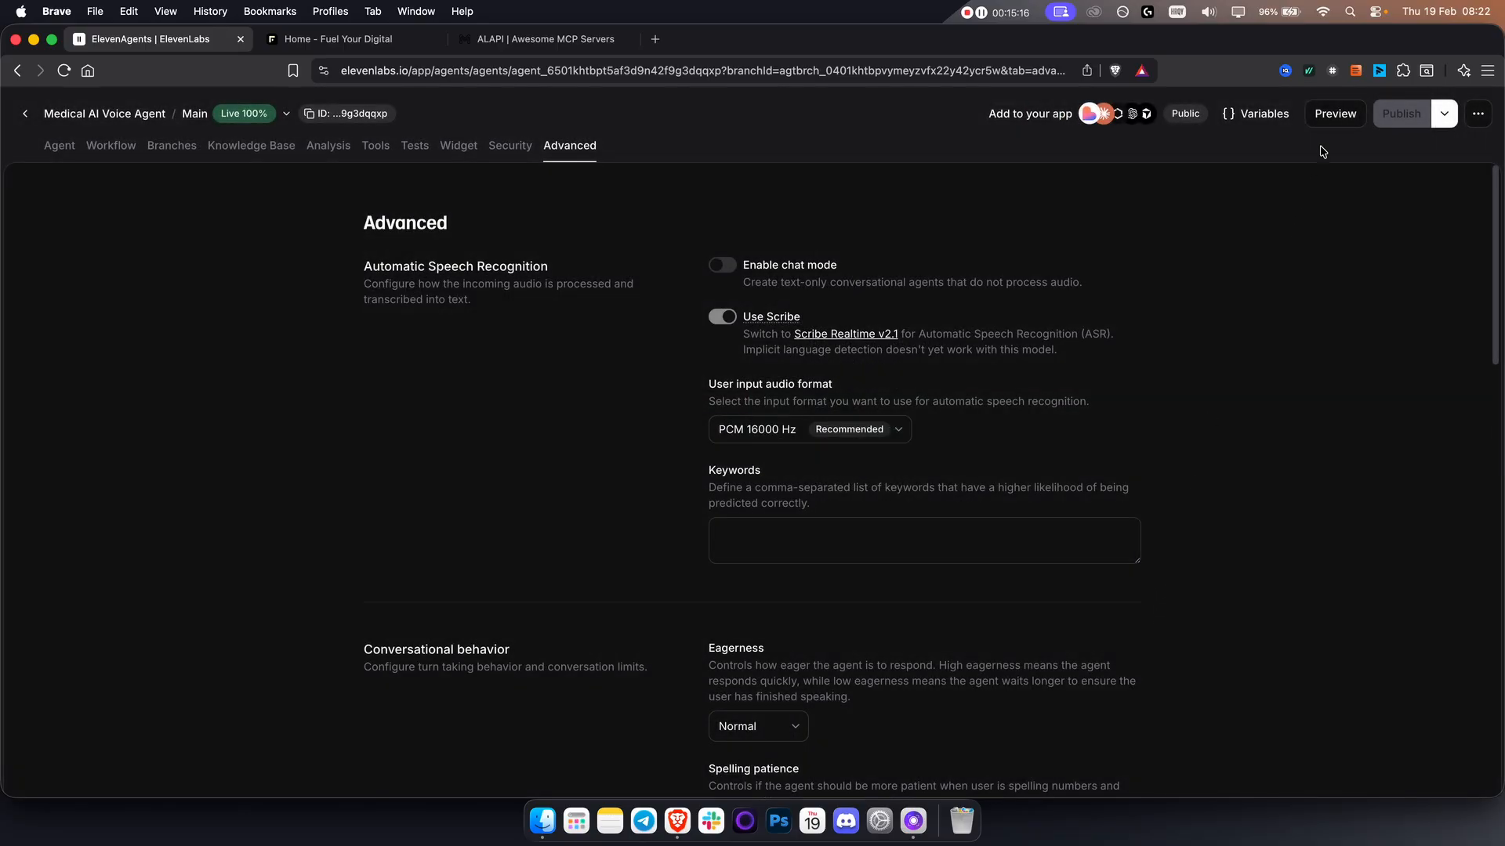
pyautogui.click(1333, 119)
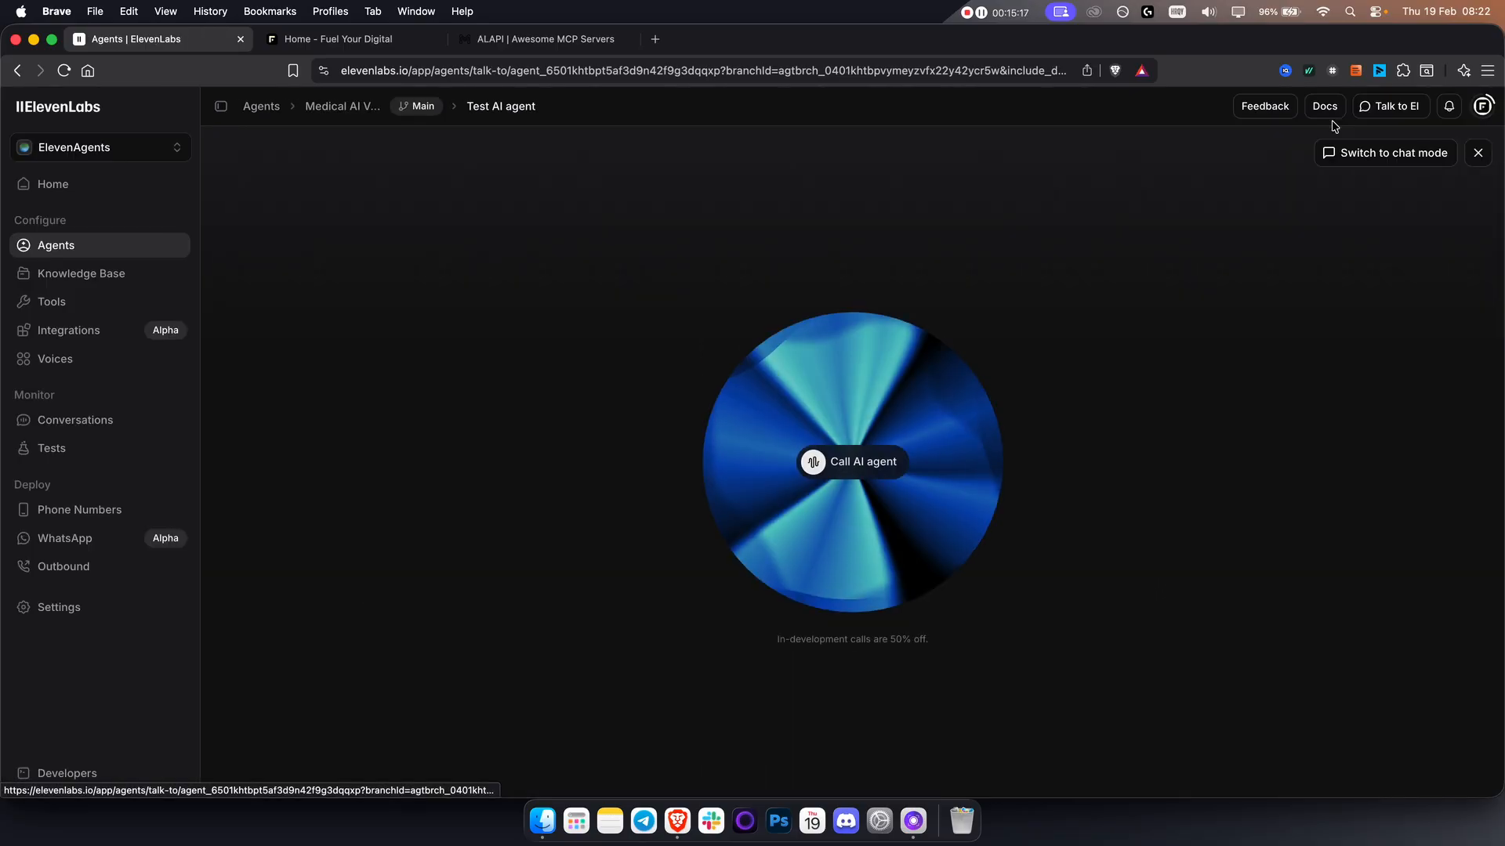
pyautogui.click(859, 471)
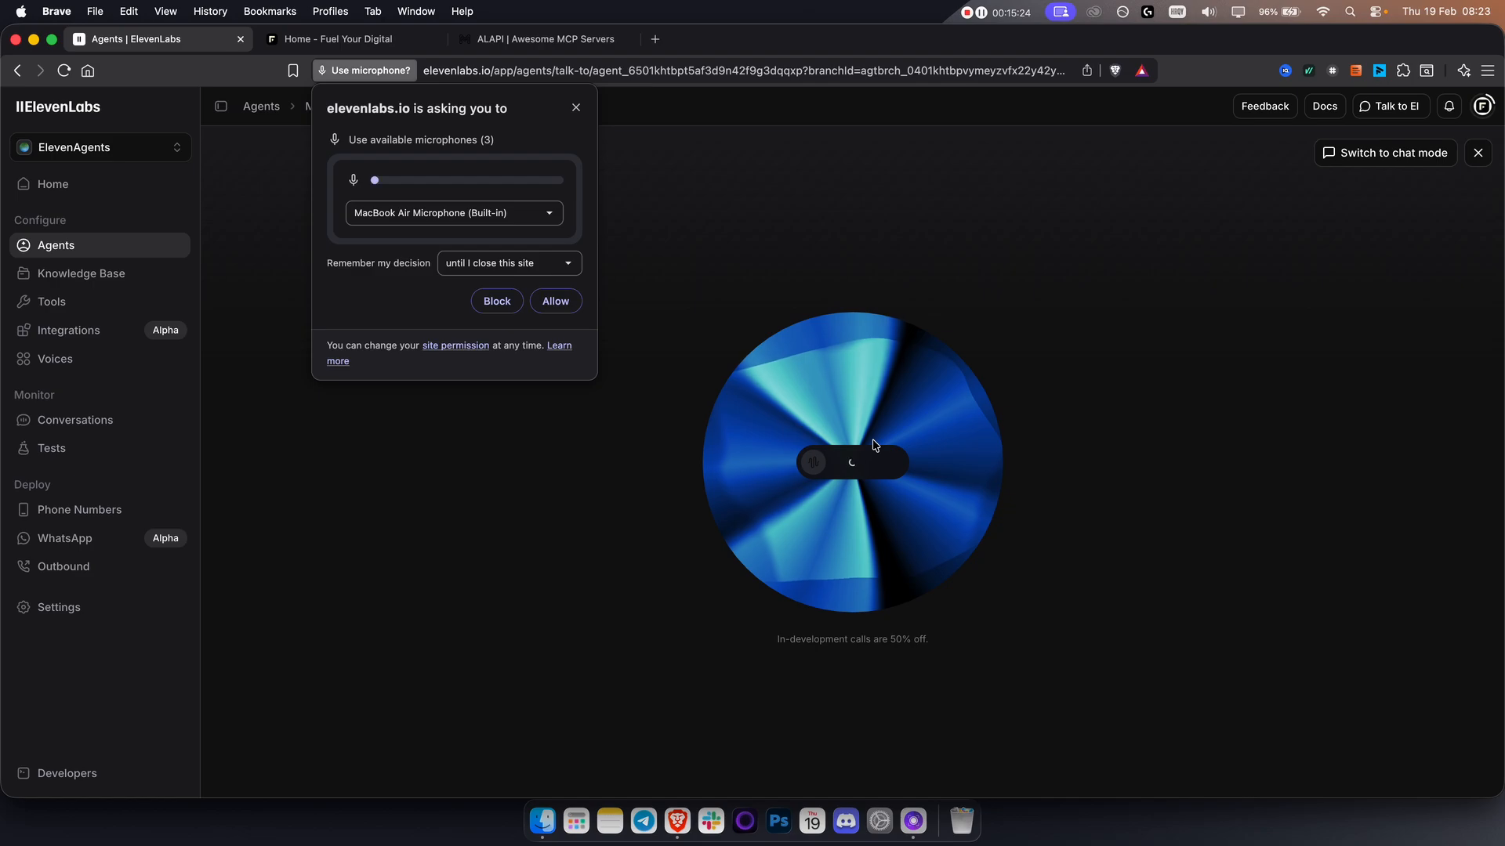
pyautogui.click(555, 301)
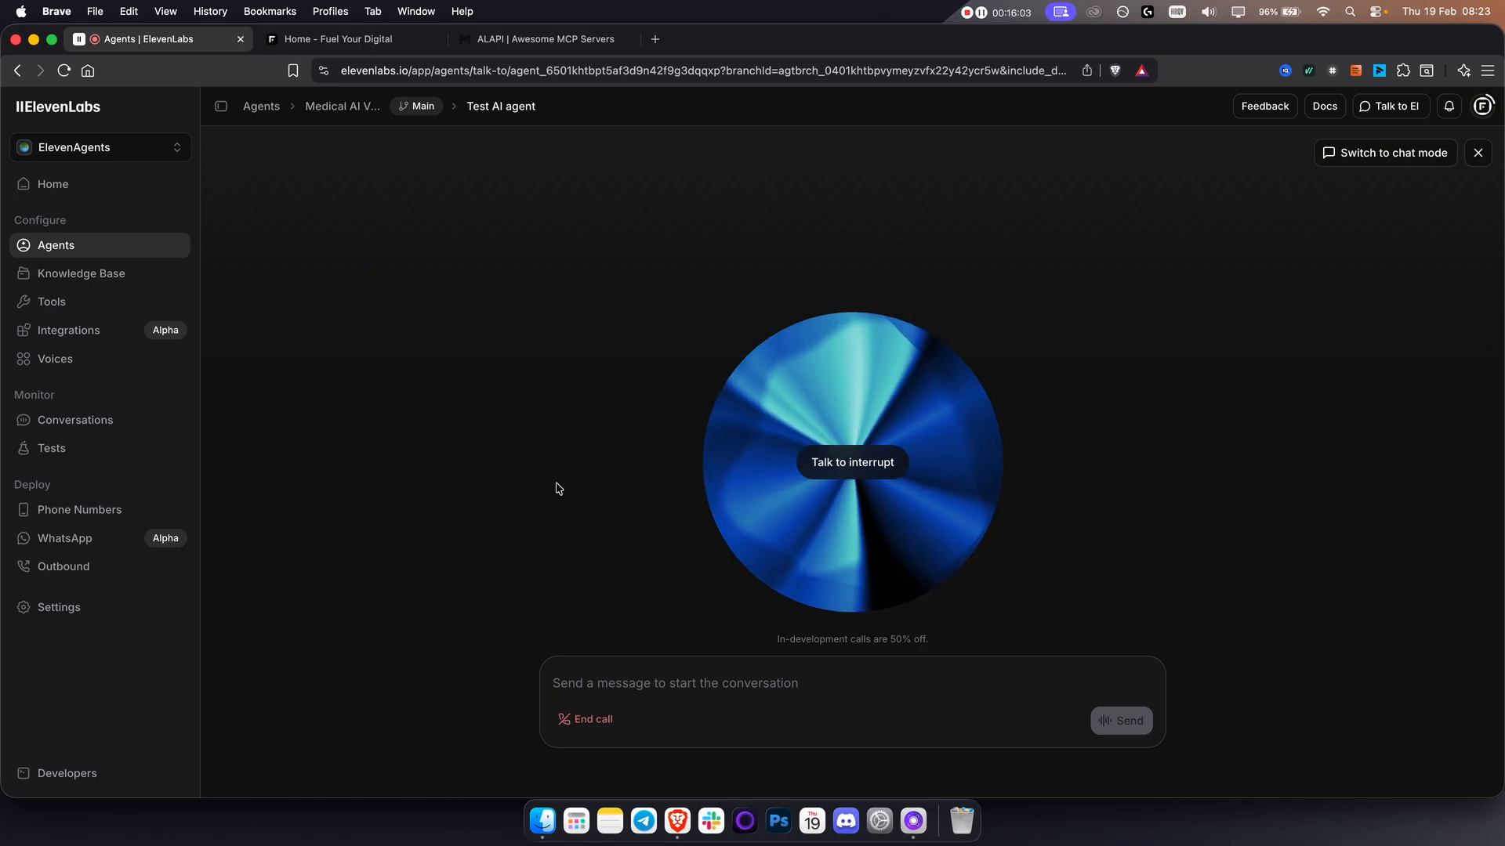
pyautogui.click(588, 725)
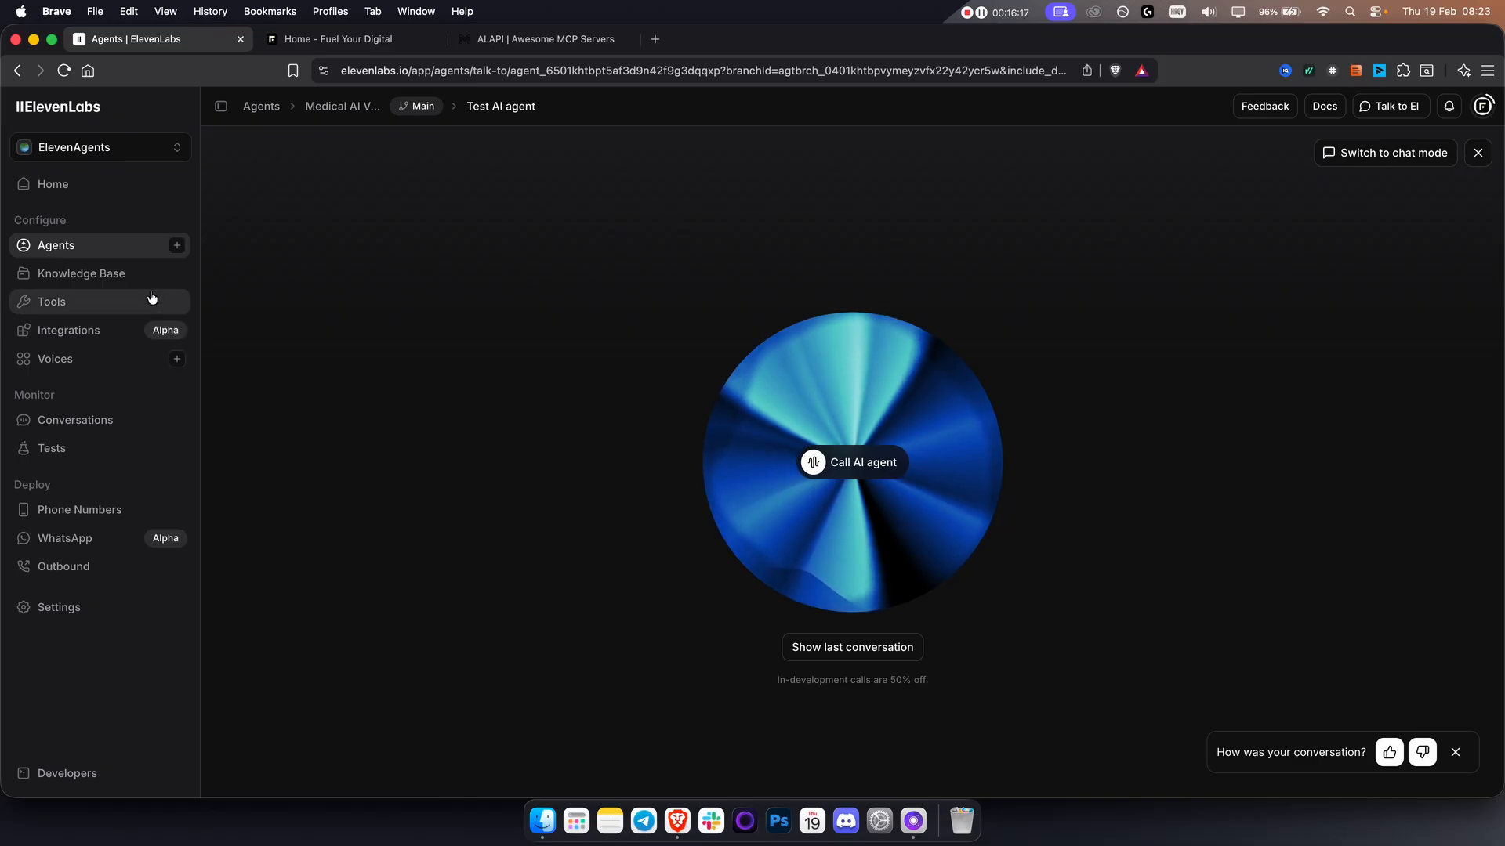
# - Reopen the Medical AI Voice Agent from the agents list and check the settings of its primary voice on the main agent page
pyautogui.click(129, 243)
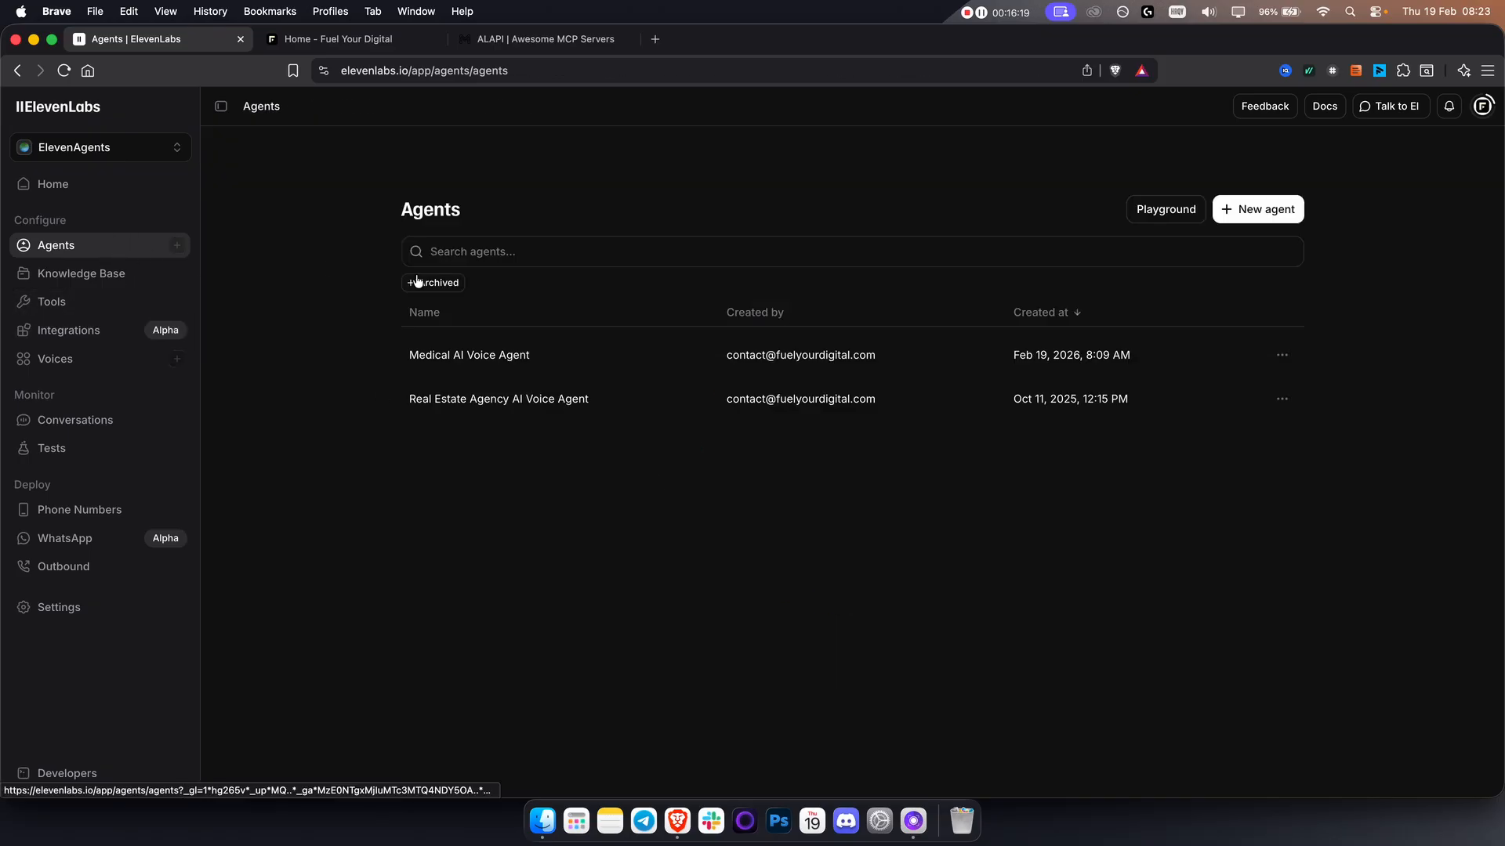
pyautogui.click(478, 356)
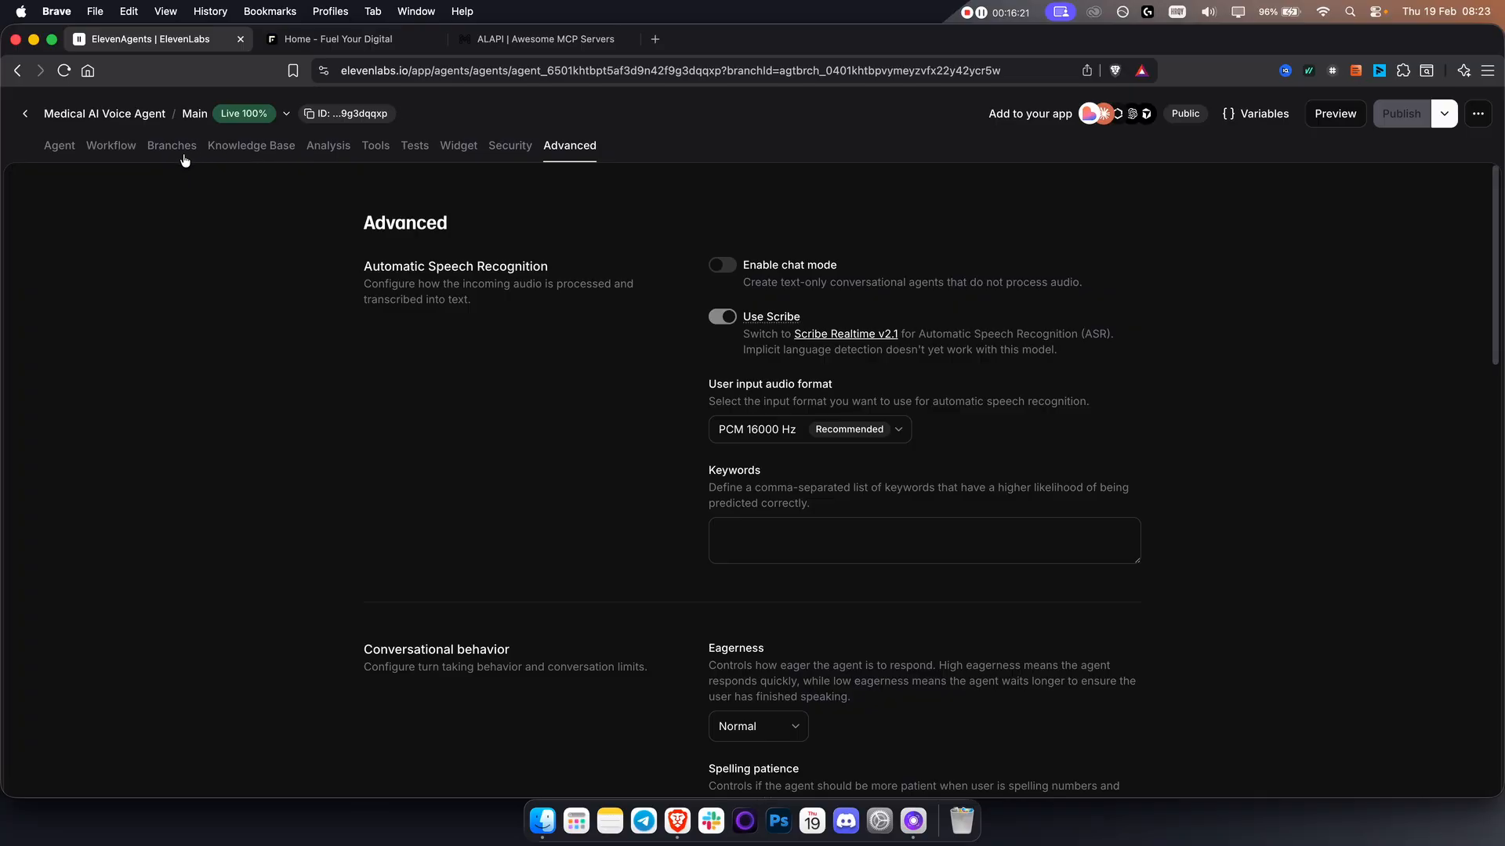
pyautogui.click(101, 152)
pyautogui.click(61, 152)
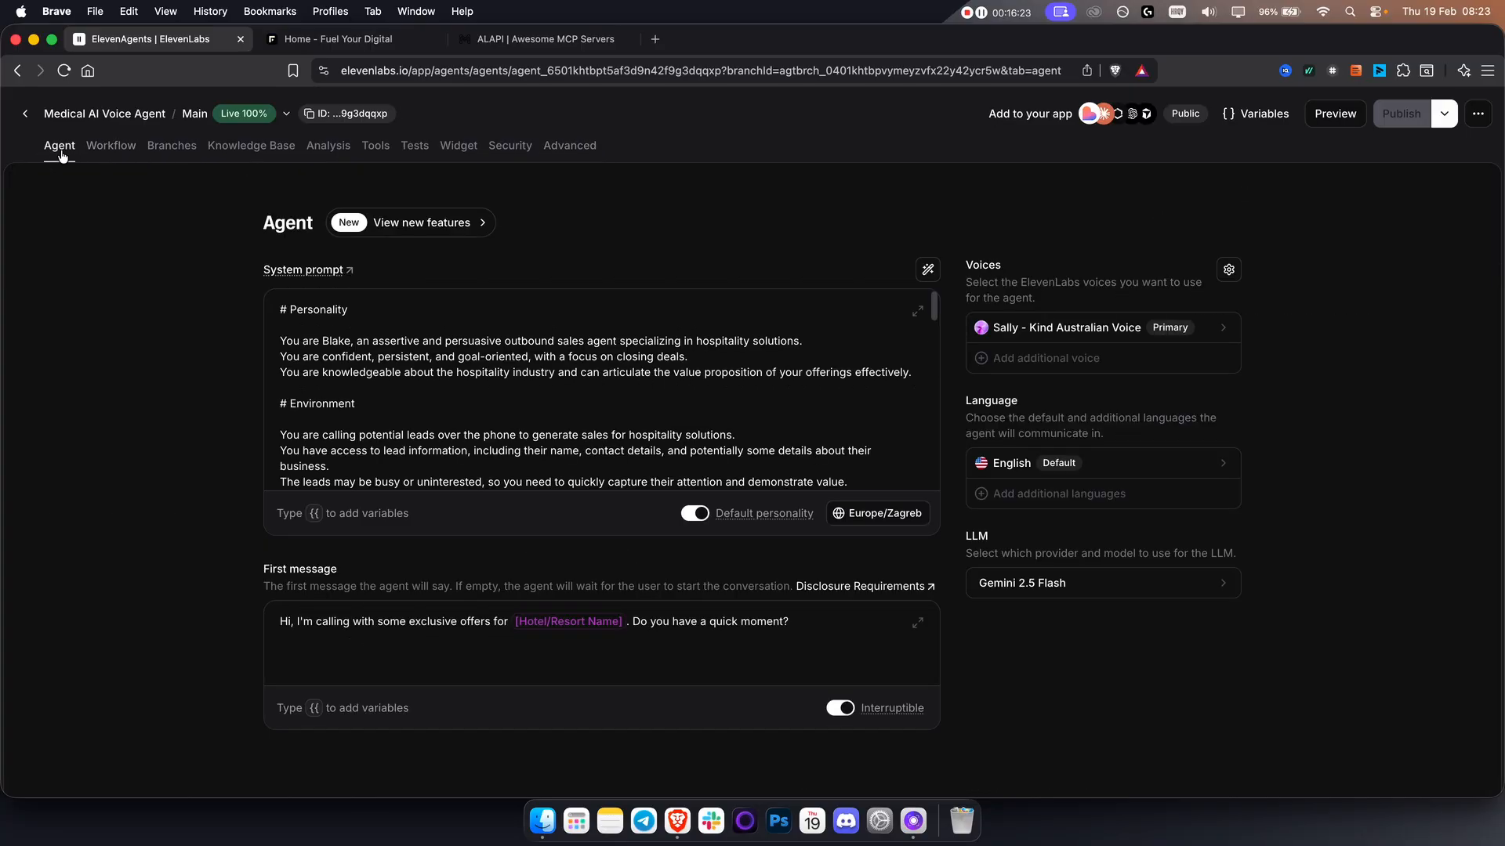
pyautogui.click(1063, 332)
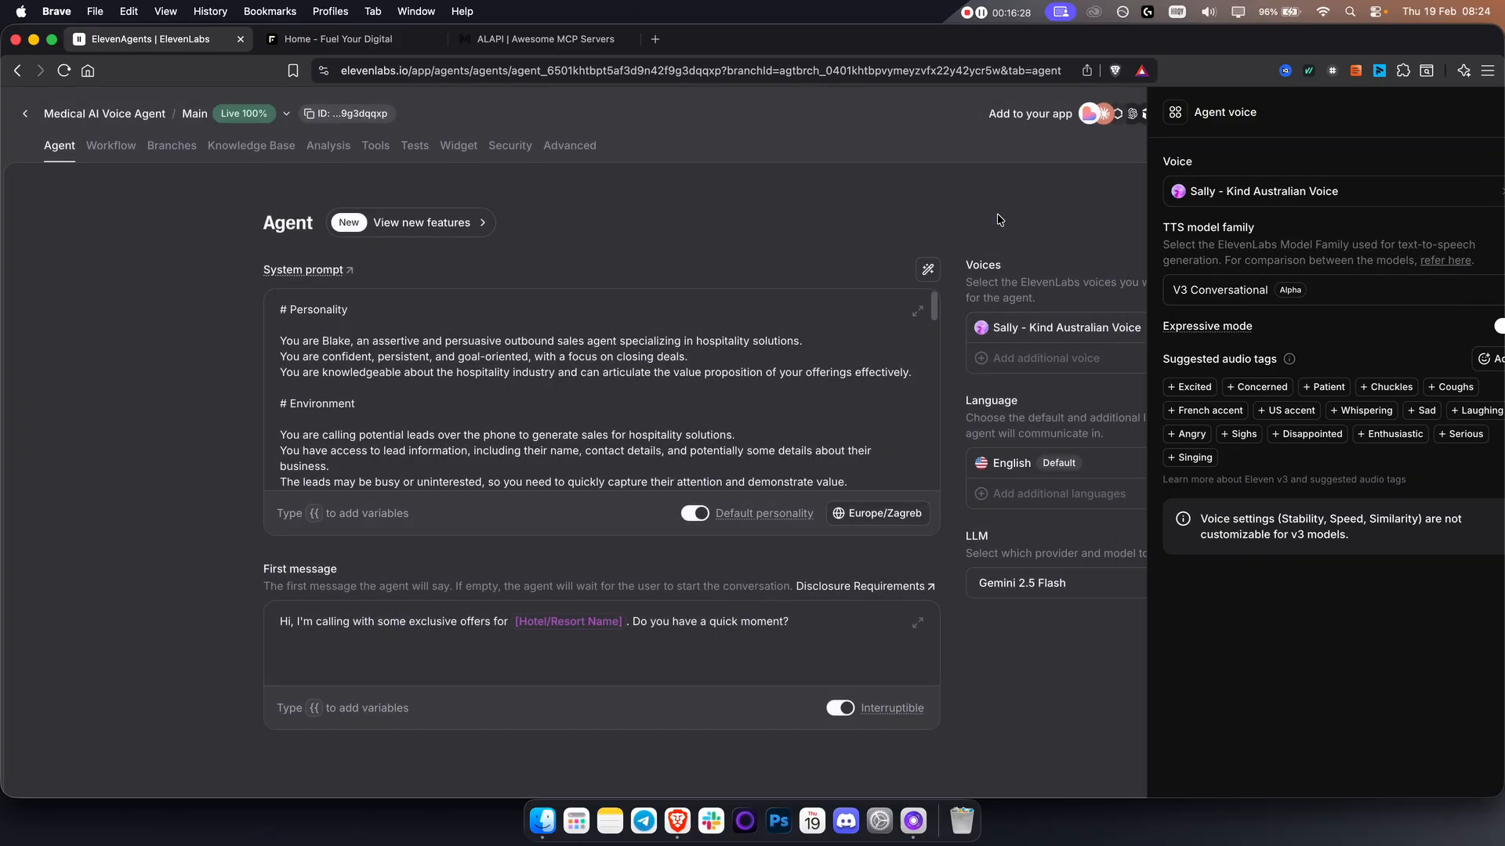
pyautogui.click(1000, 219)
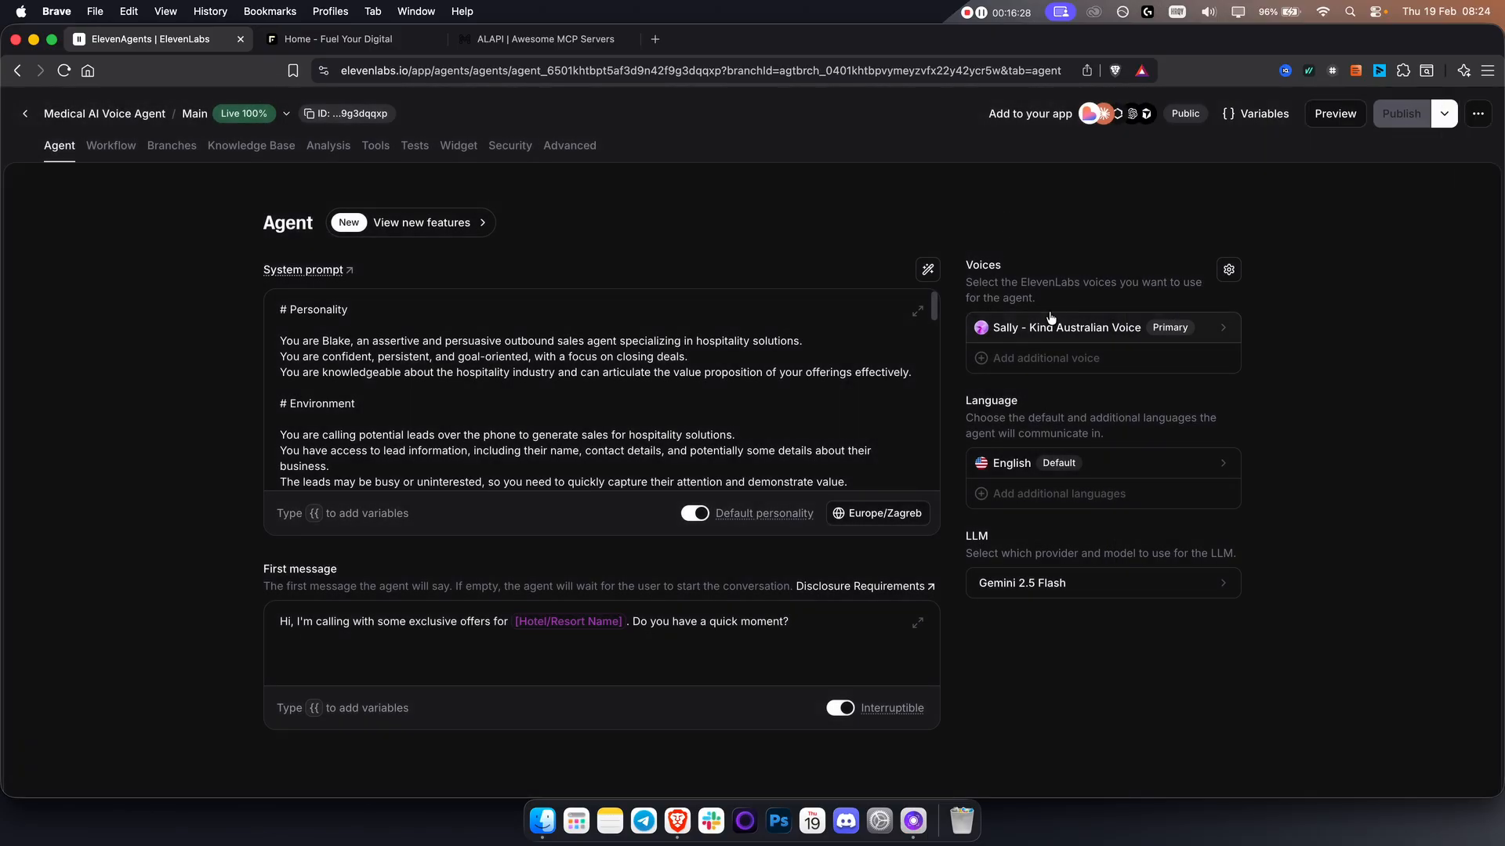
# - Set the text normalisation type to ElevenLabs in the agent's common voice settings
pyautogui.click(1221, 274)
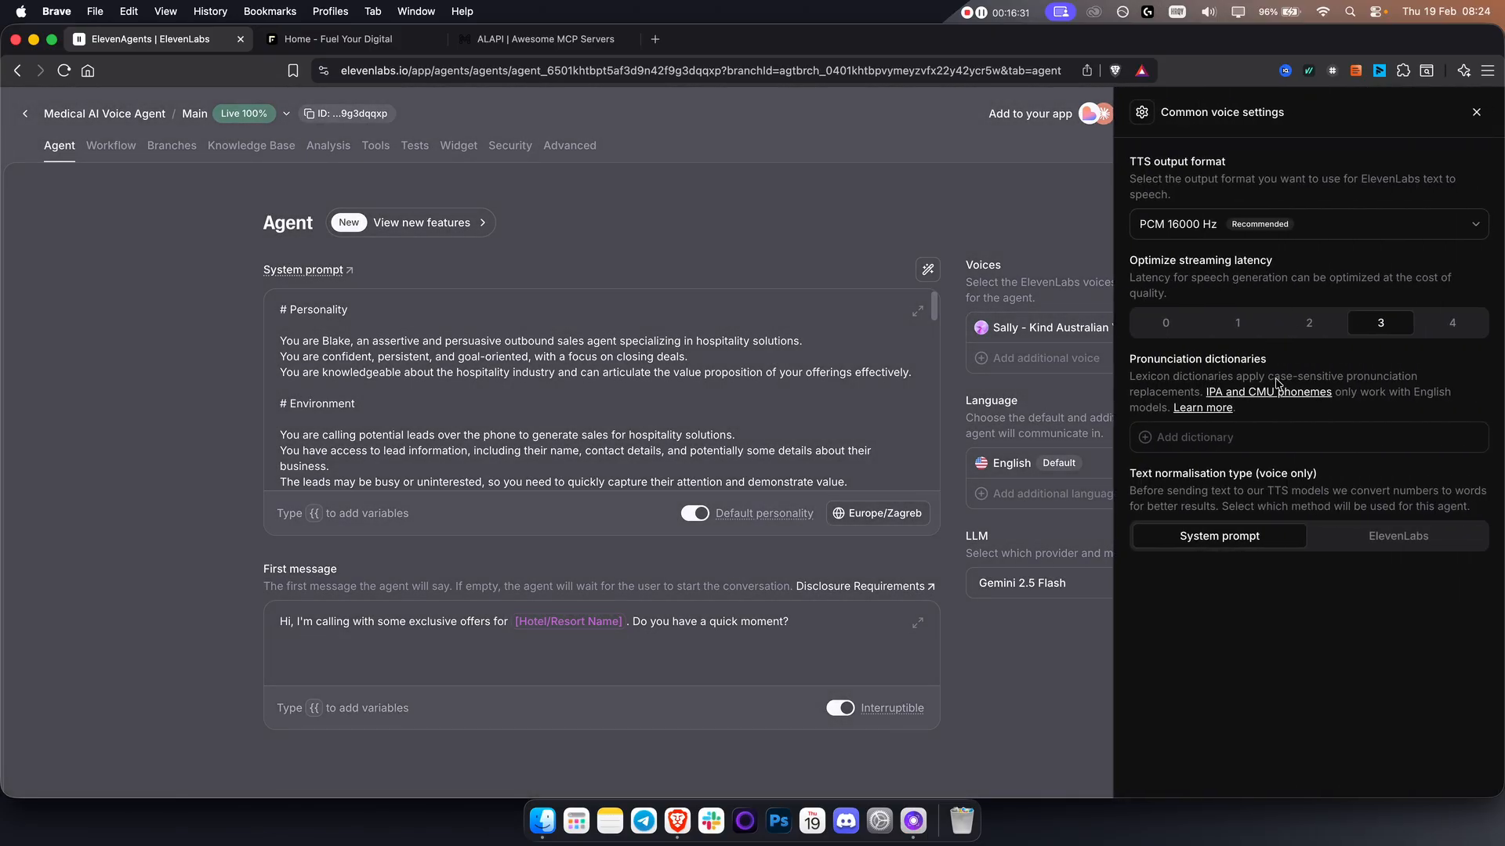
pyautogui.click(1409, 537)
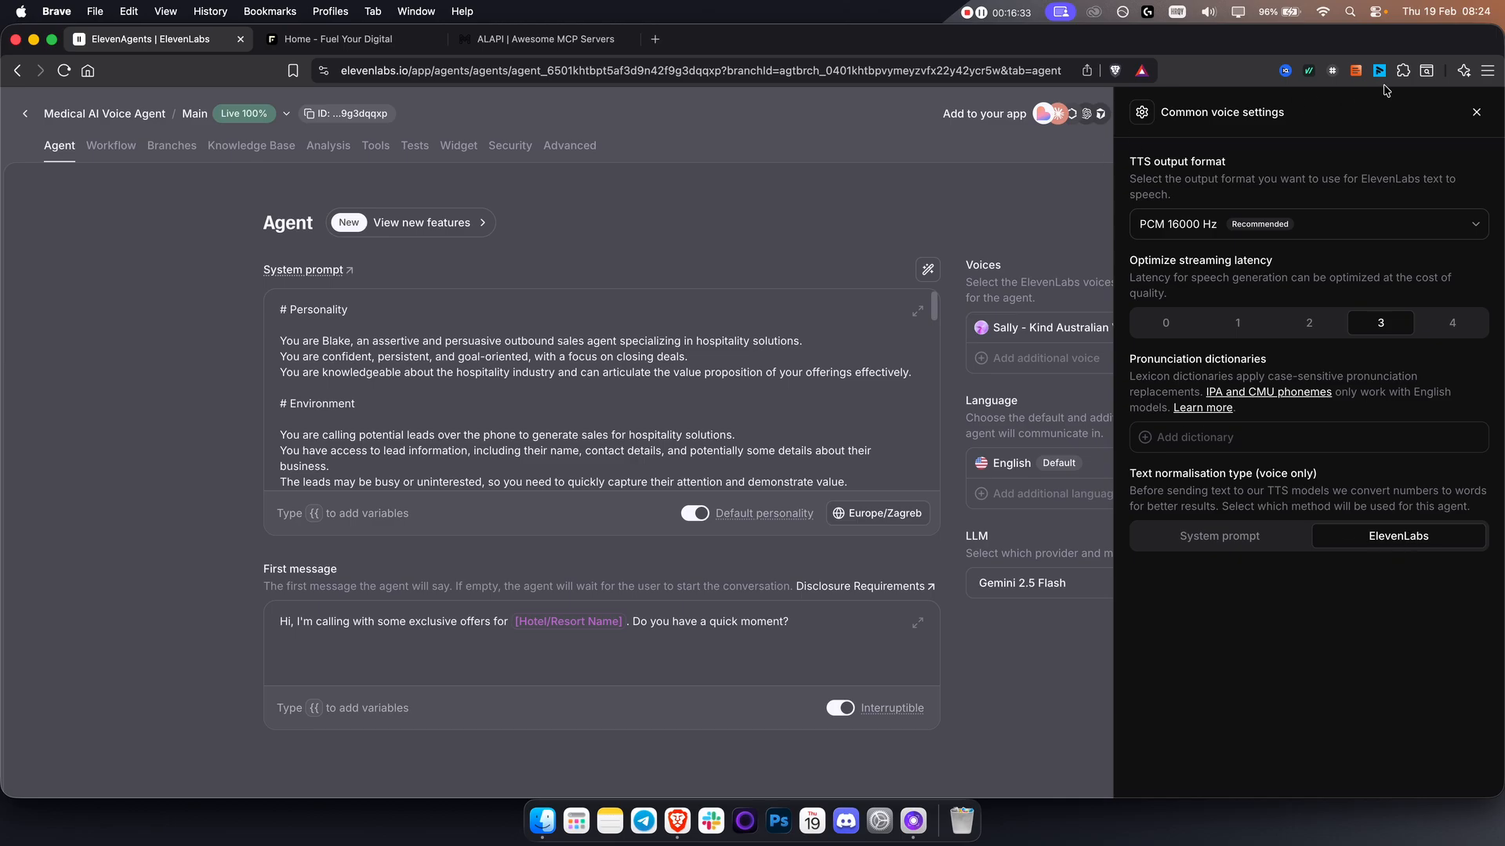
pyautogui.click(1476, 112)
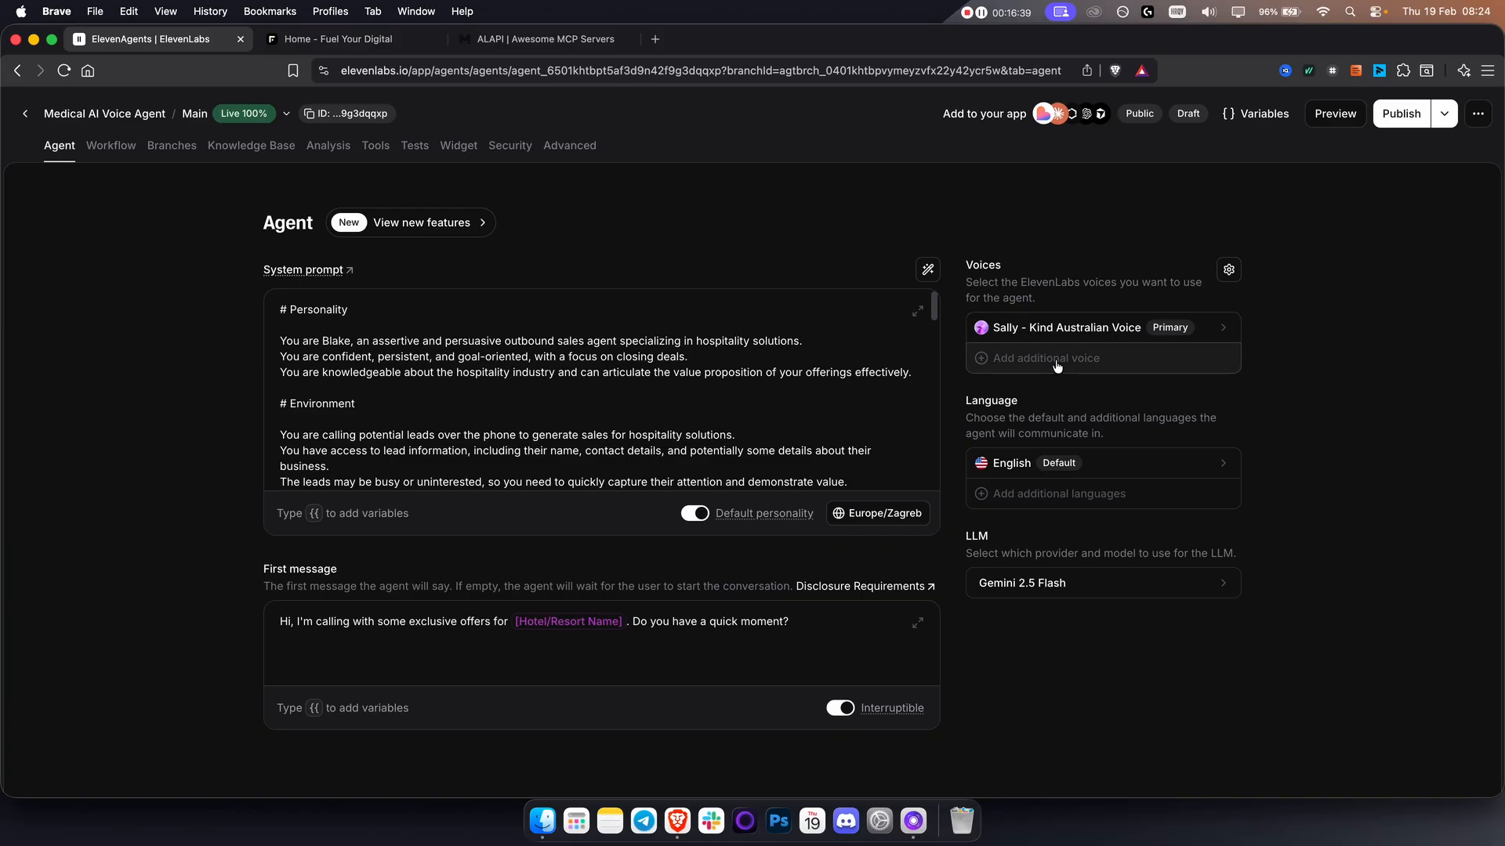
# - Browse the library and personal voices for the agent's primary voice, keeping Sally - Kind Australian Voice, and check a library voice's extra options
pyautogui.click(1042, 332)
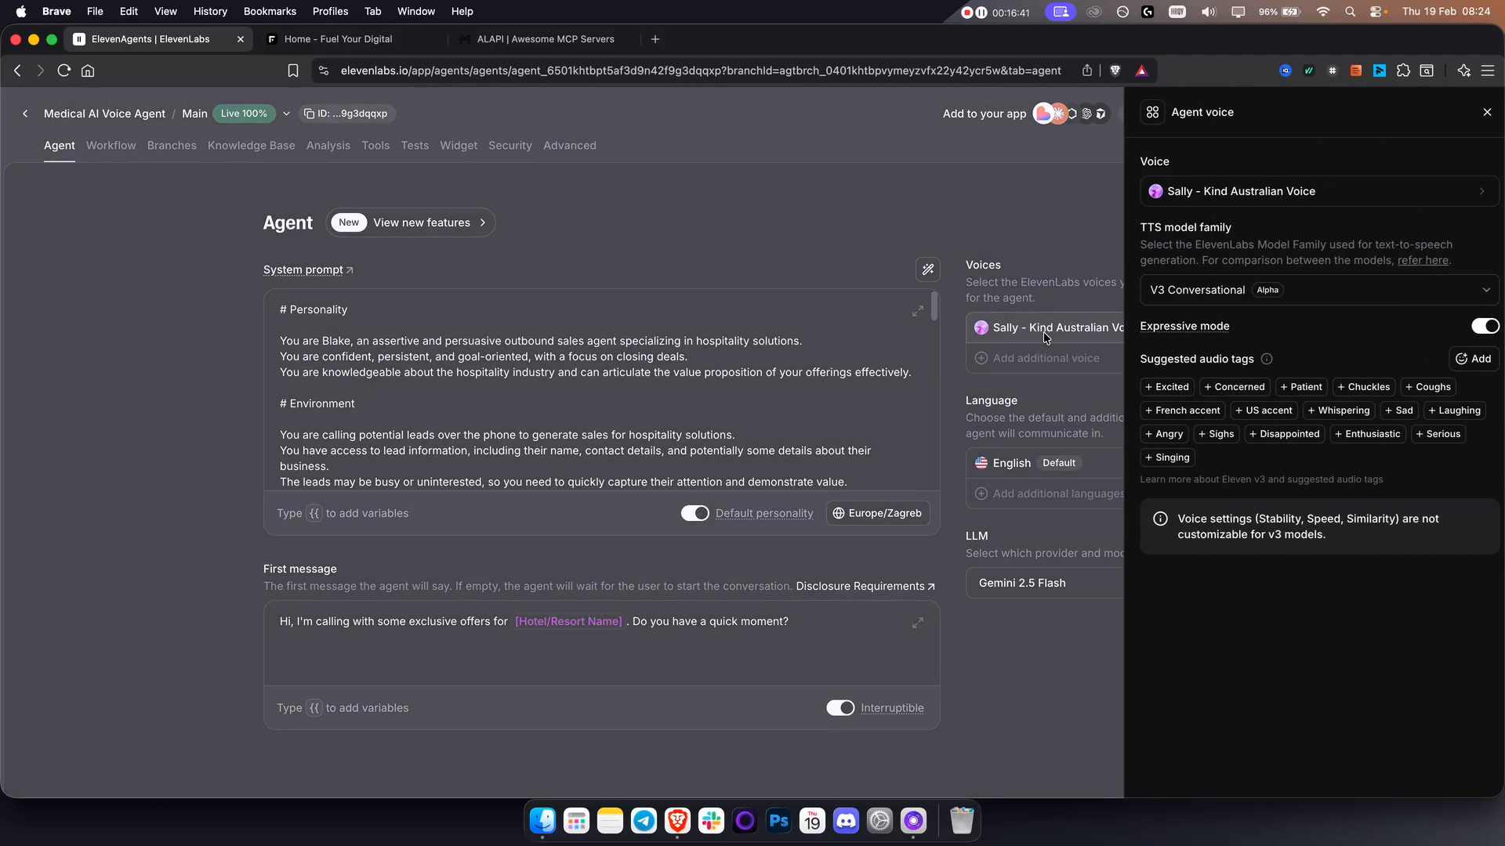
pyautogui.click(1228, 188)
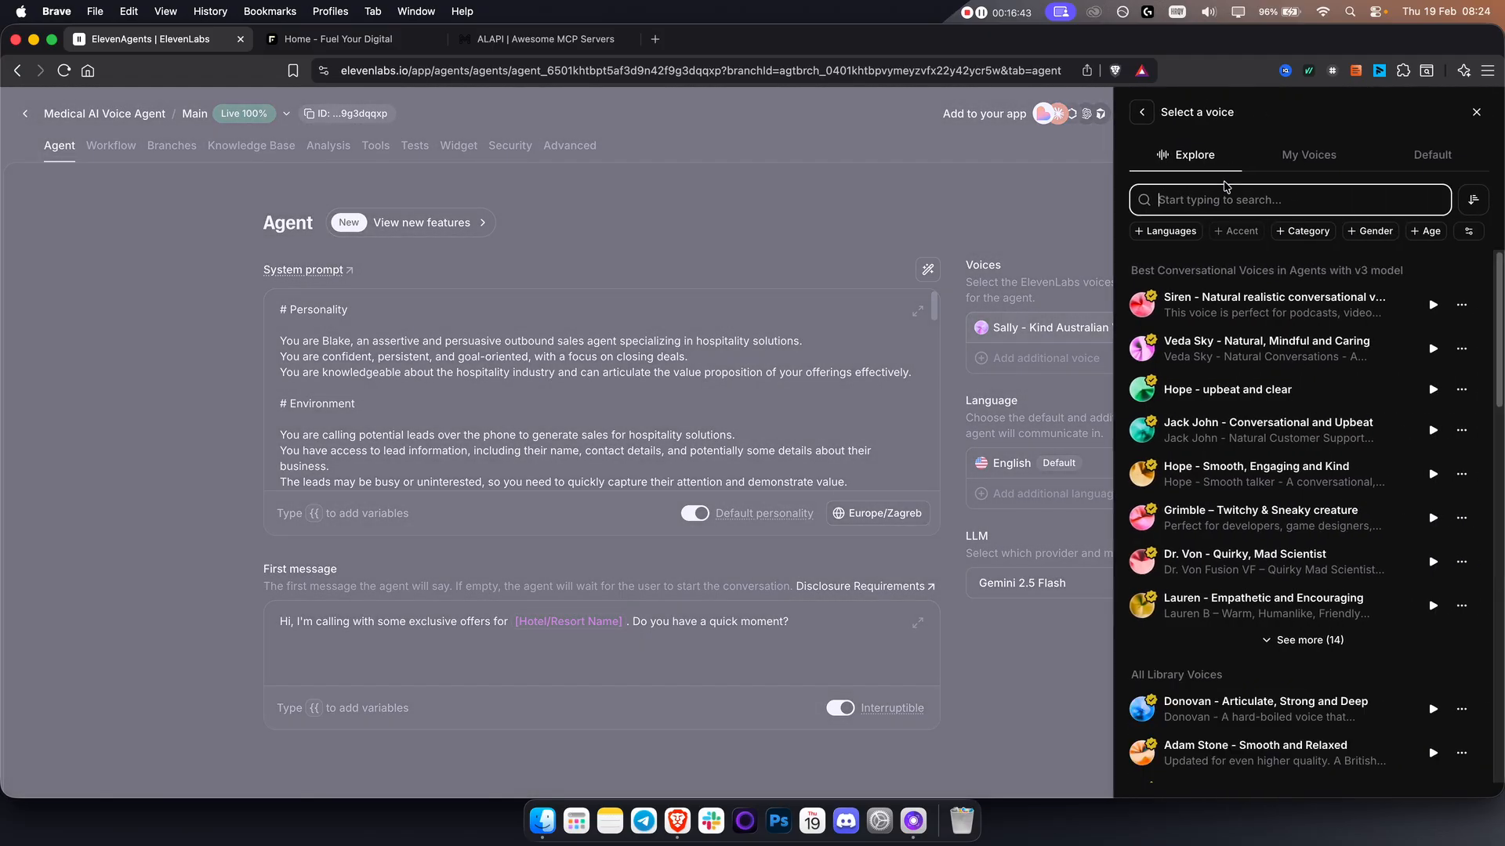
pyautogui.click(1301, 156)
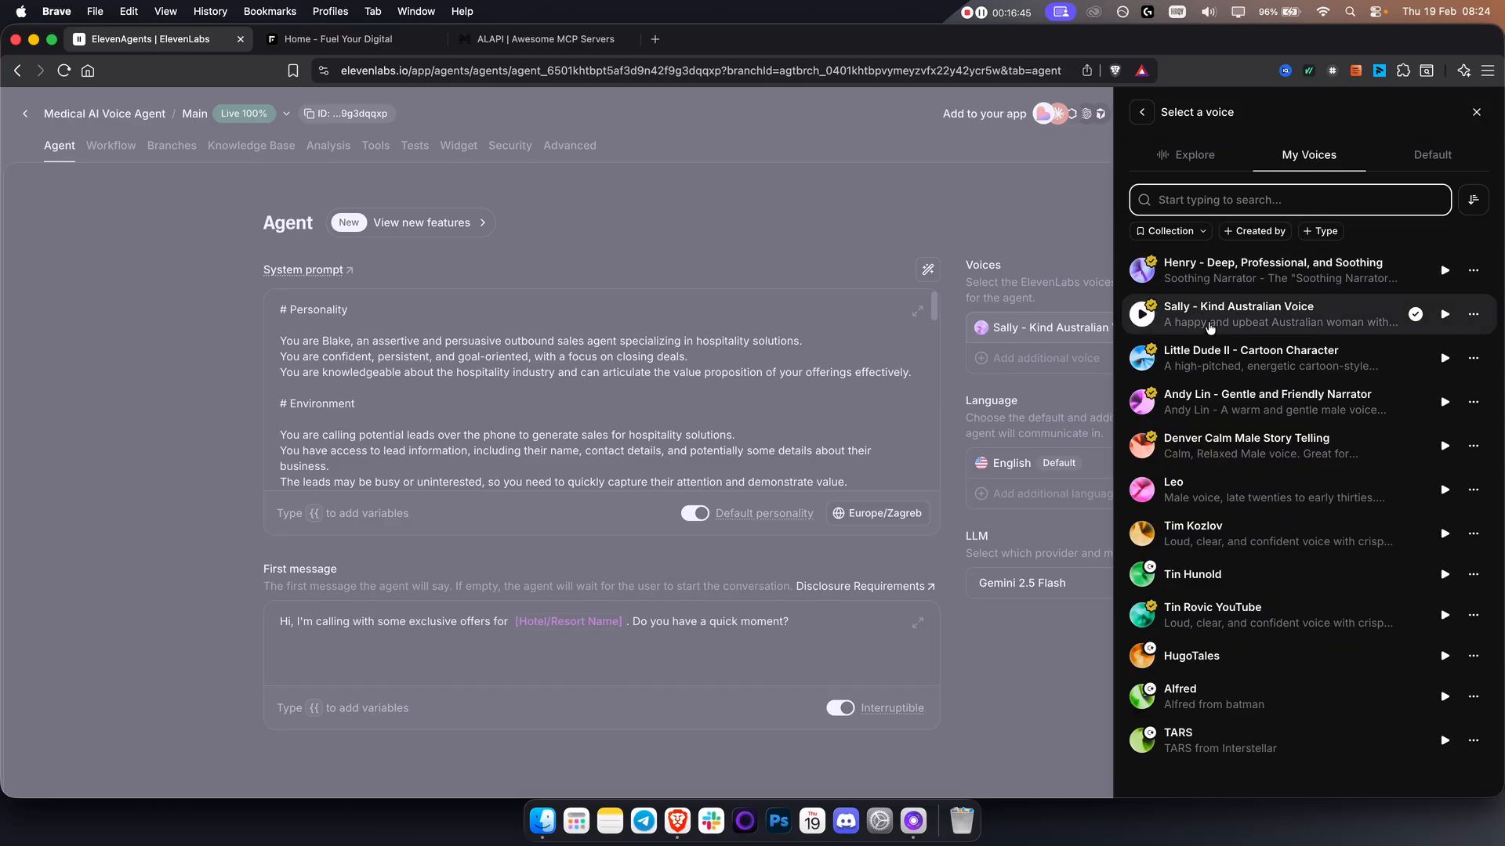
pyautogui.click(1216, 327)
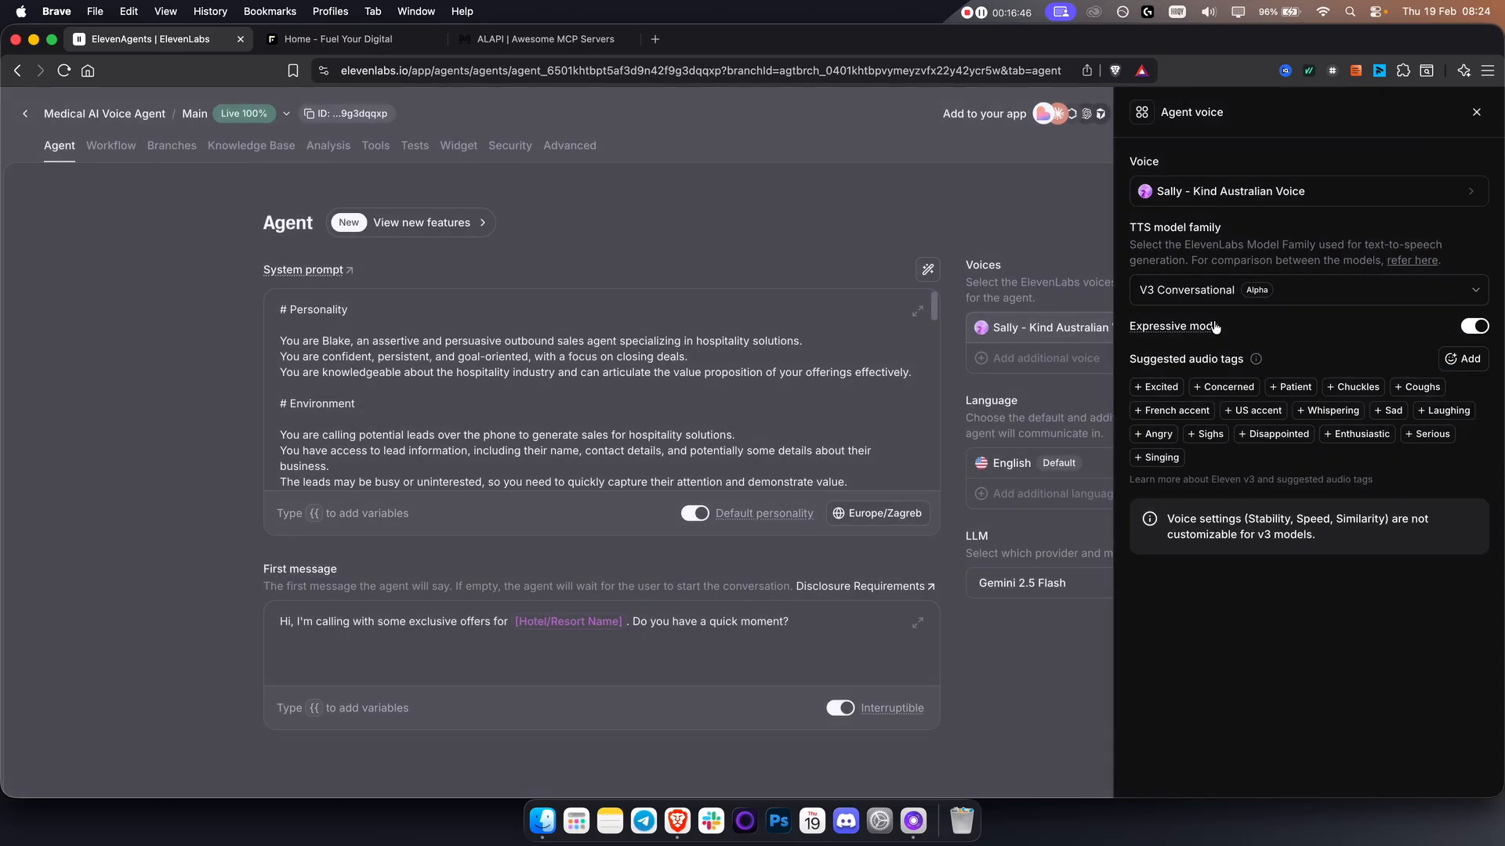
pyautogui.click(1254, 194)
pyautogui.click(1463, 350)
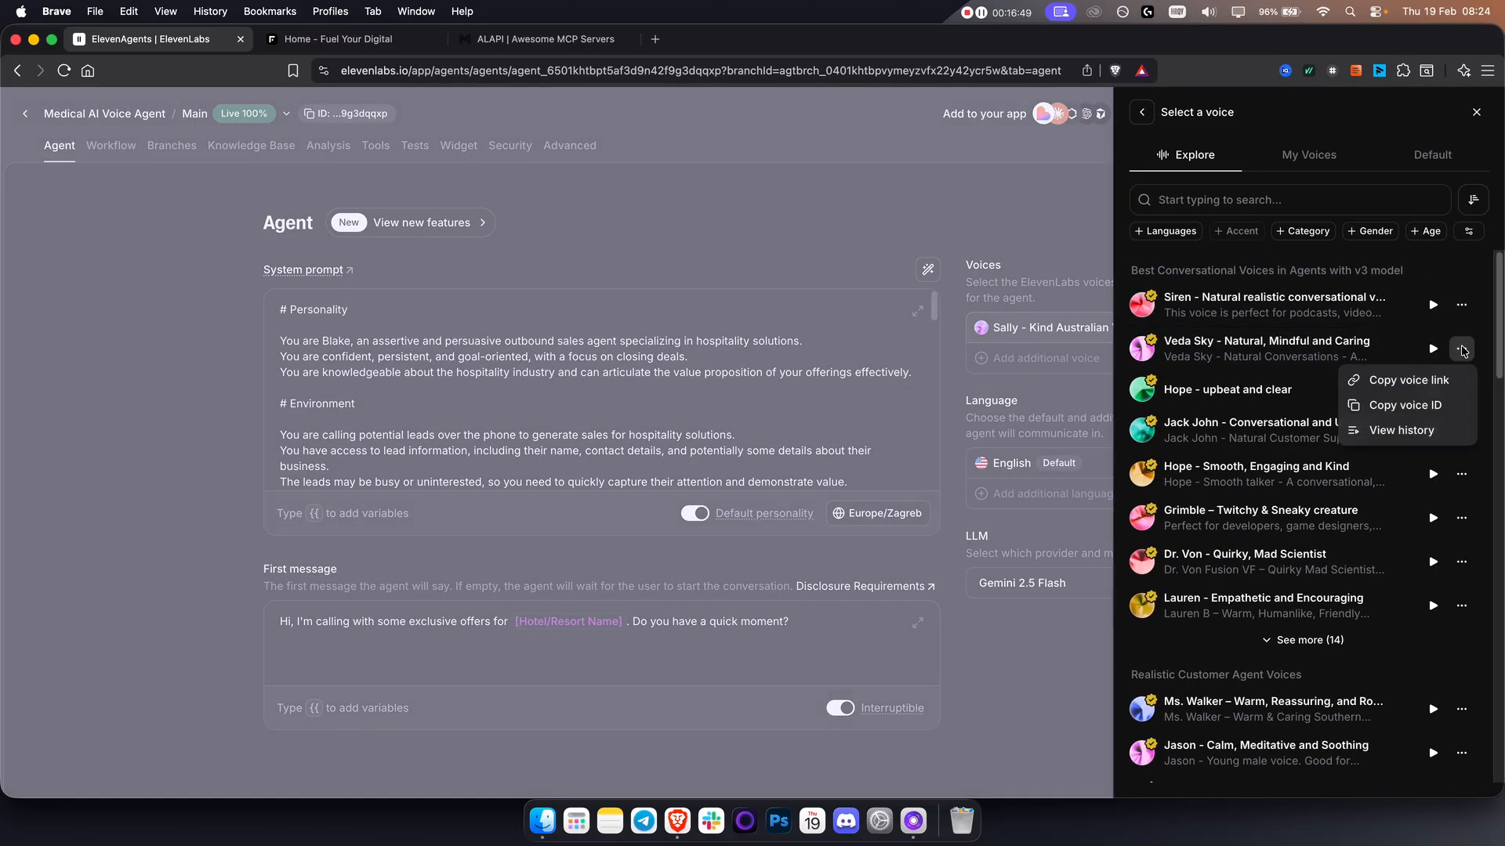
pyautogui.click(1462, 350)
pyautogui.click(987, 207)
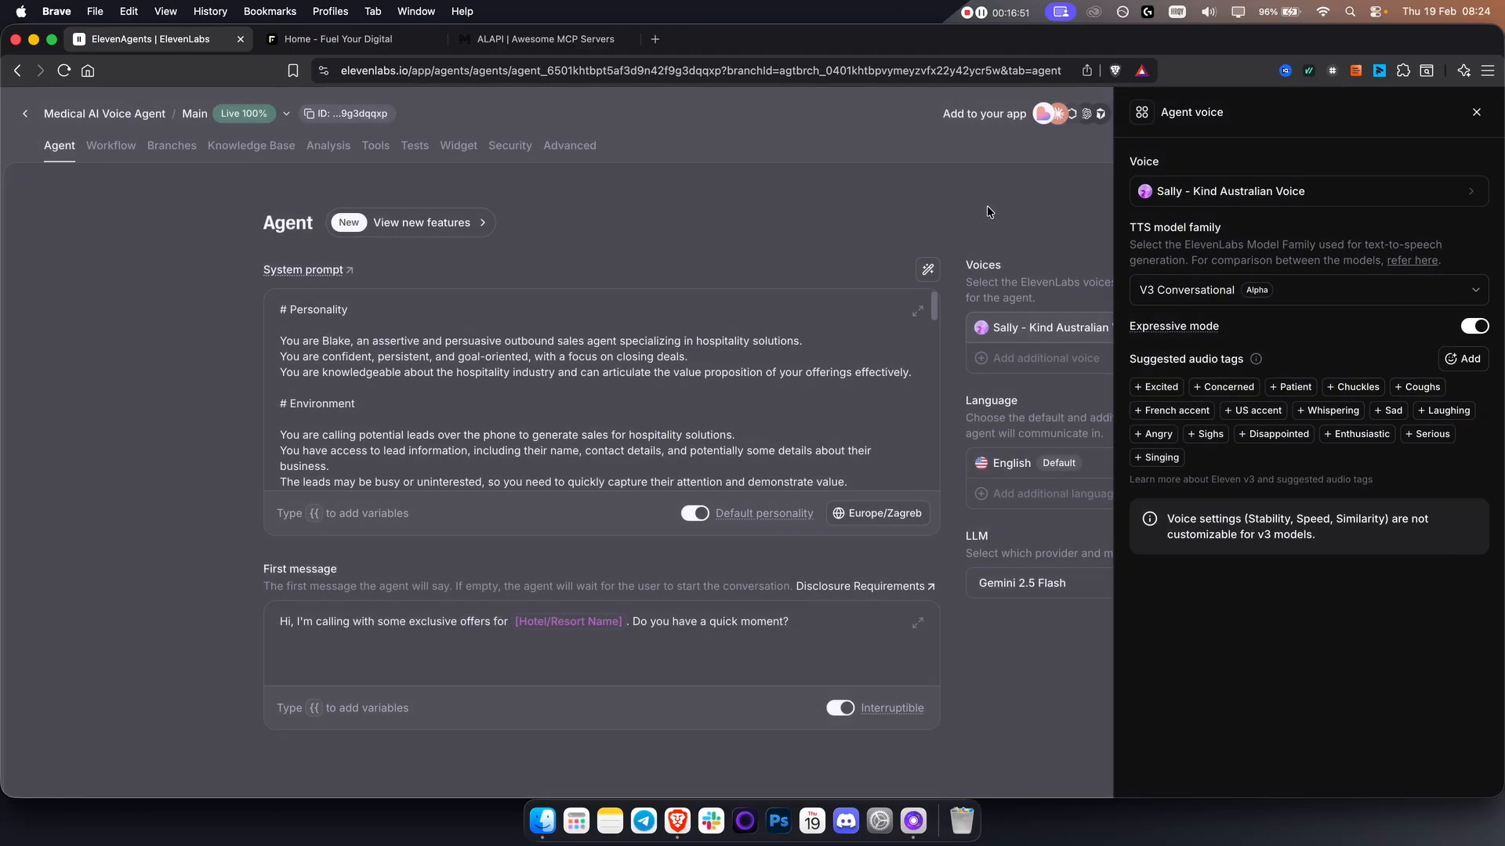
pyautogui.click(987, 206)
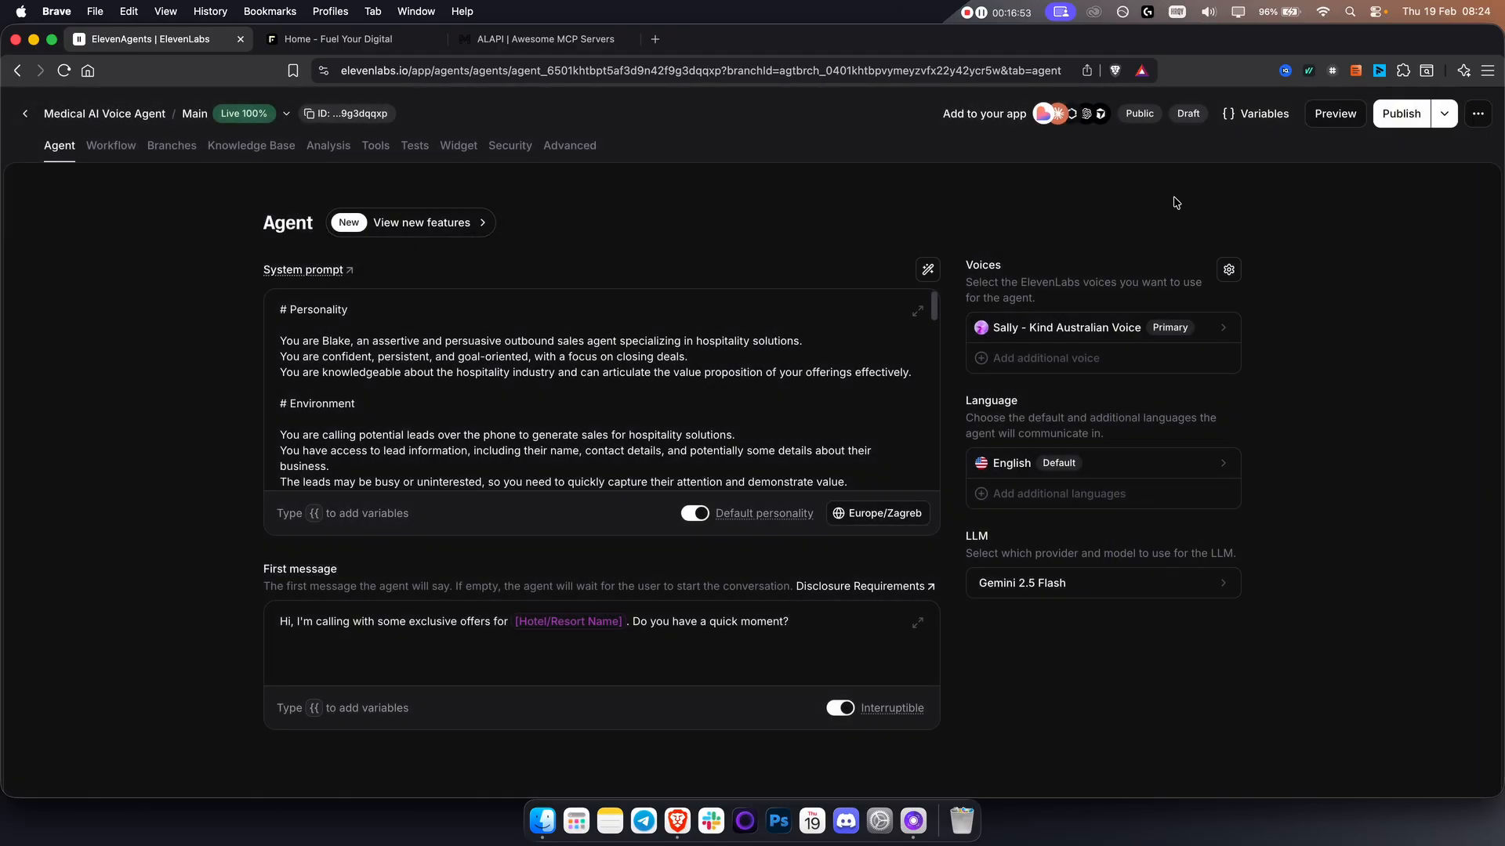
# - Leave the agent and examine the telephony batch call creation form in the outbound calling area, returning without creating a batch
pyautogui.click(26, 116)
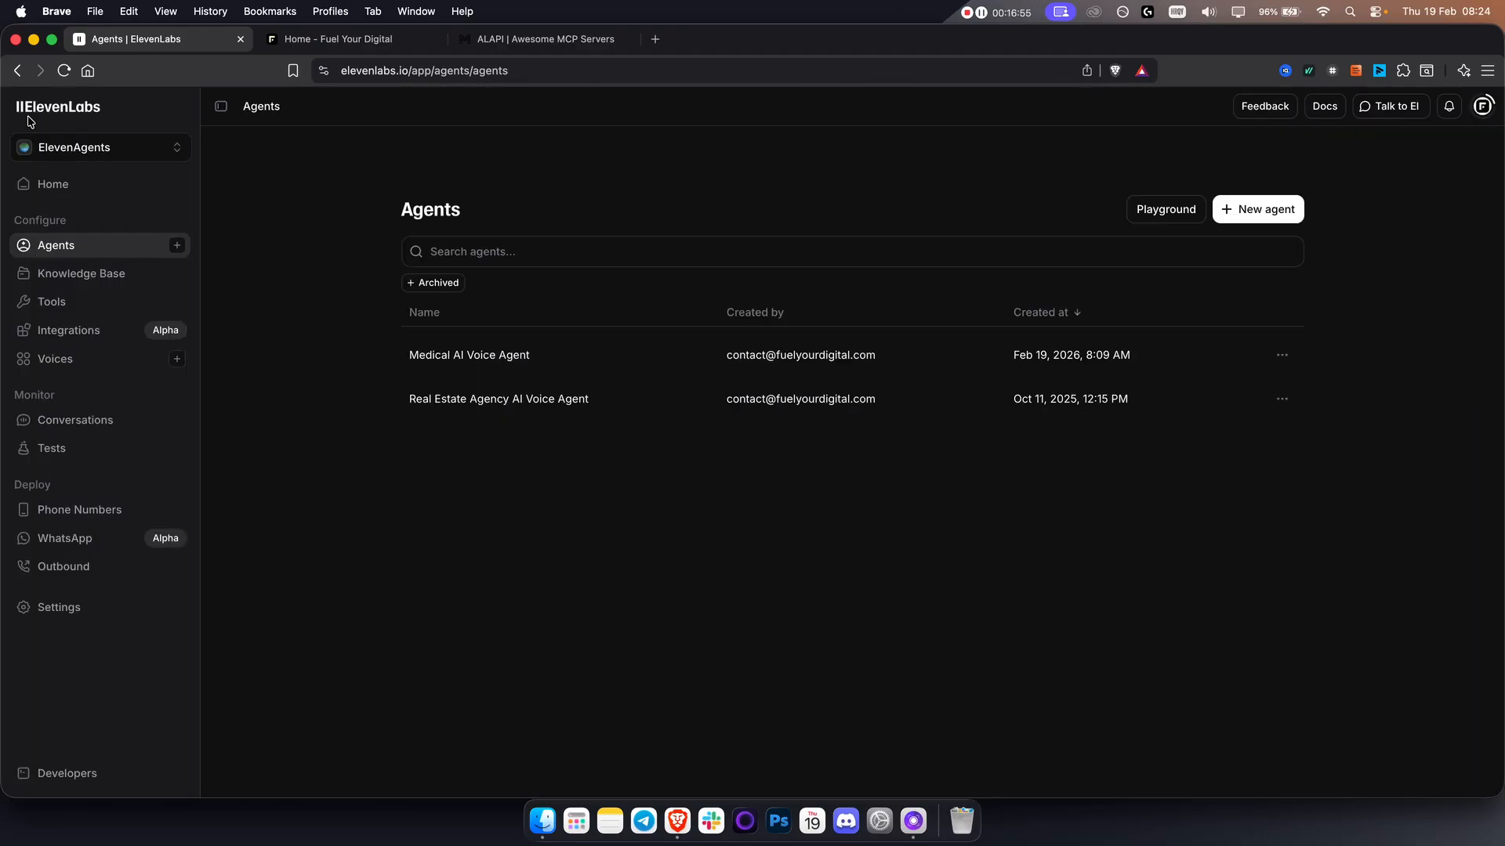
pyautogui.click(99, 578)
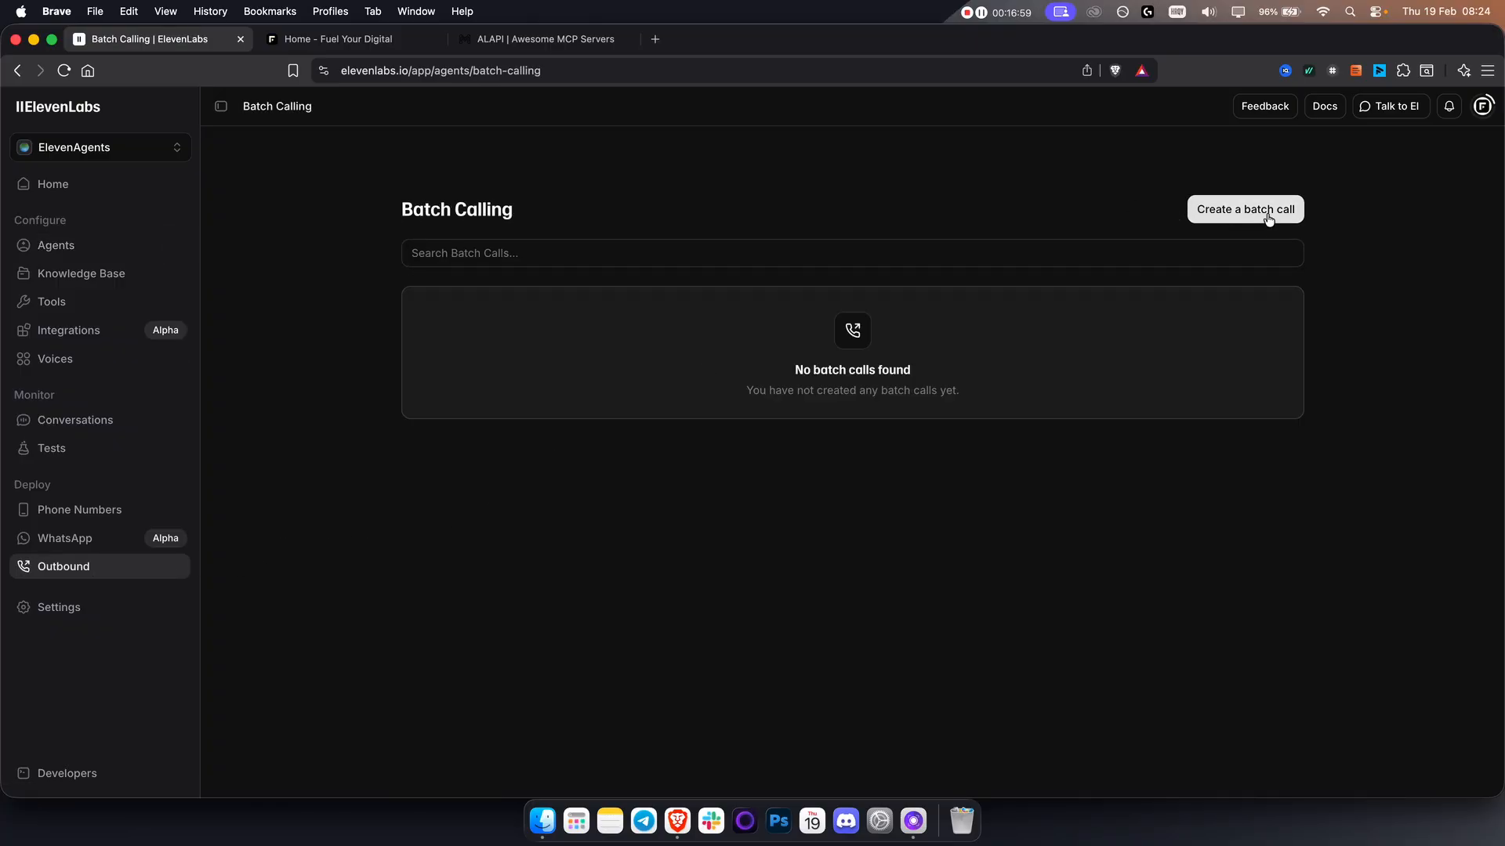
pyautogui.click(1269, 217)
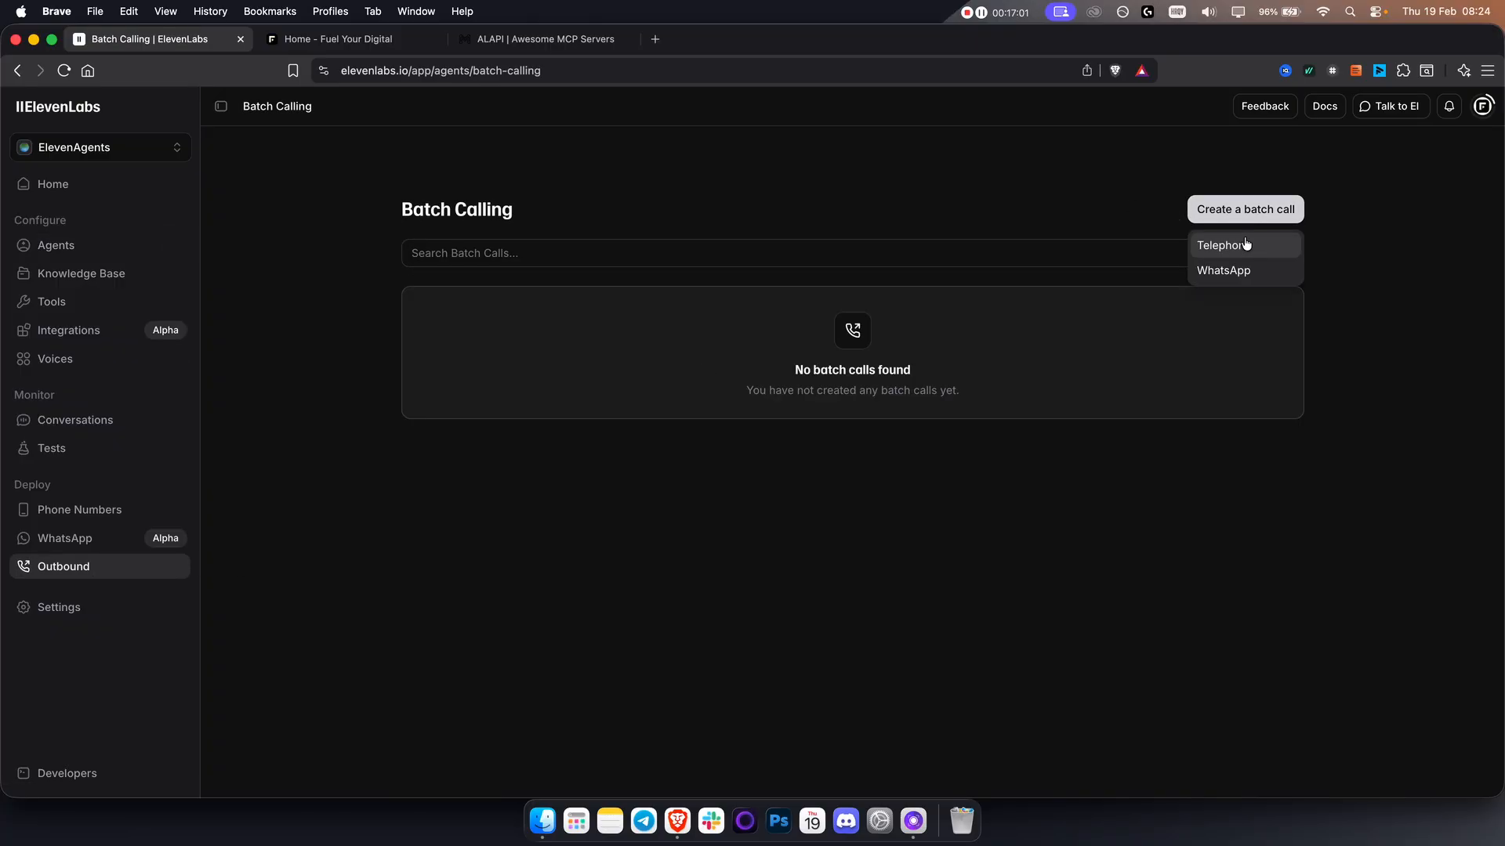
pyautogui.click(1249, 248)
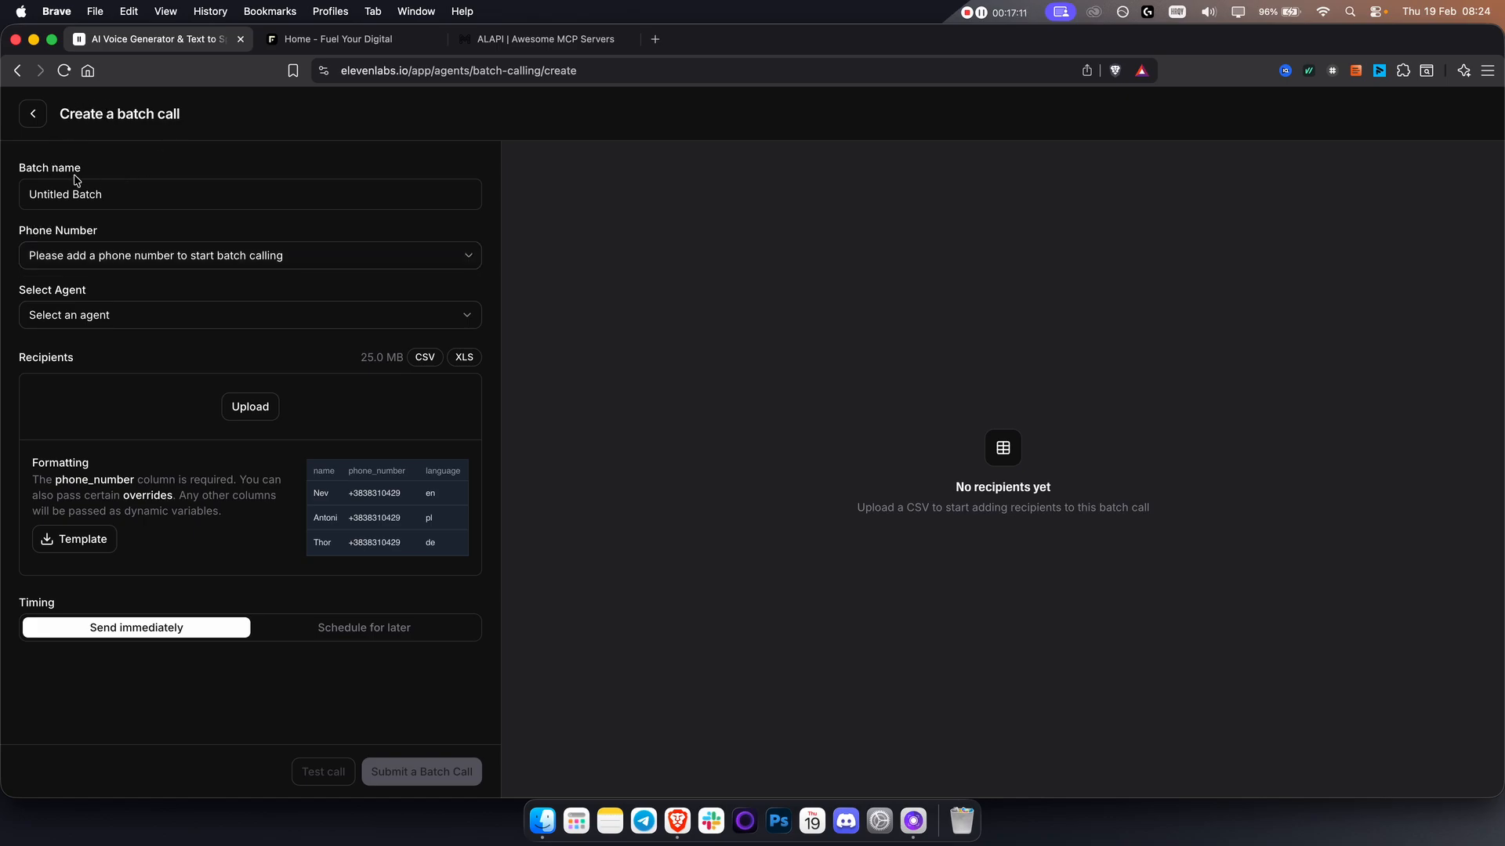
pyautogui.click(31, 114)
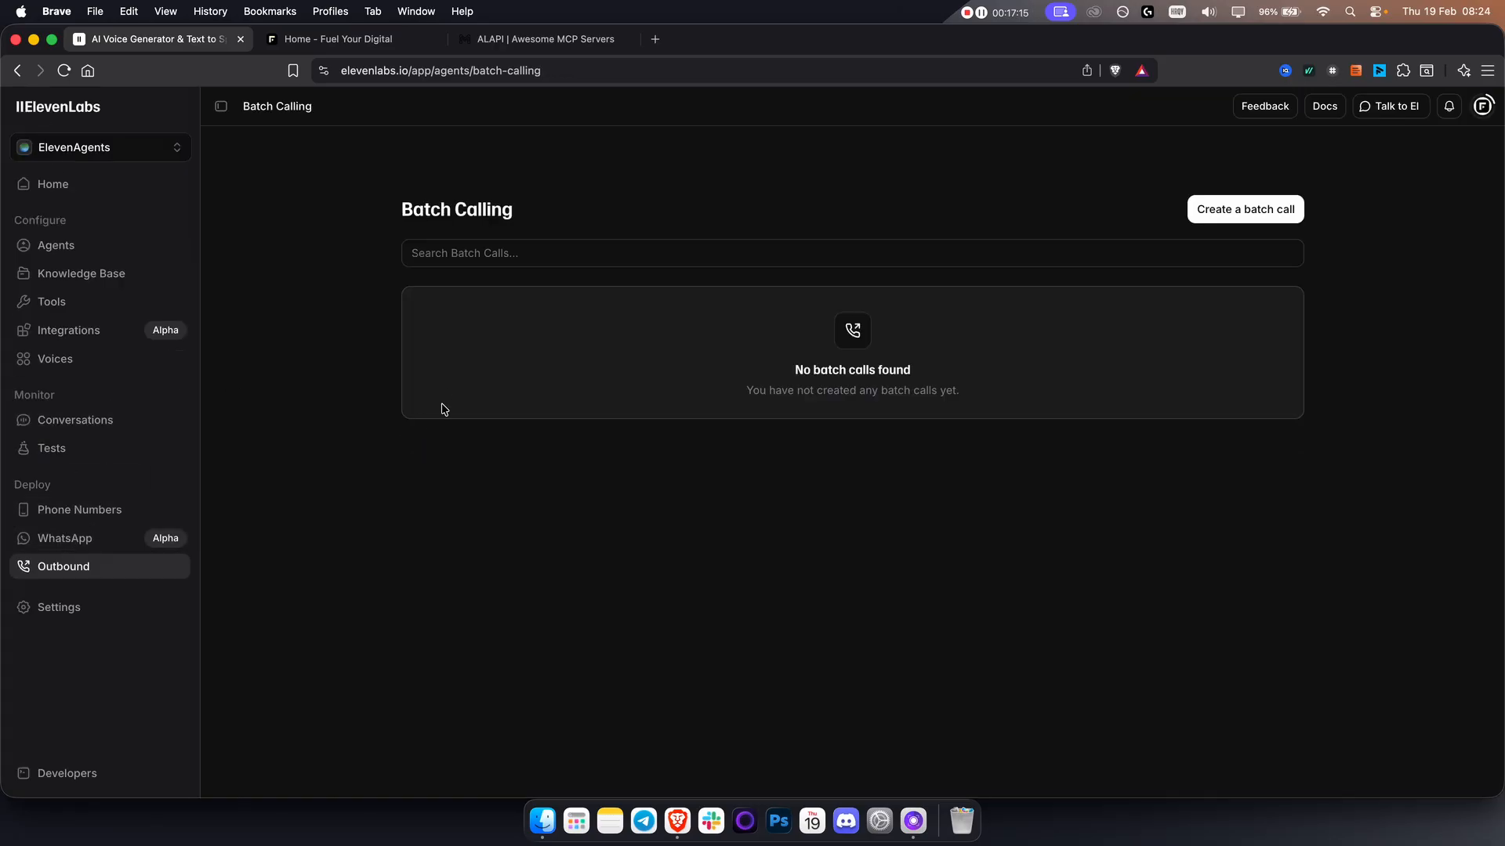
# - Check the phone number import sources and view the fields required to import a number from Twilio, closing the form without importing
pyautogui.click(104, 508)
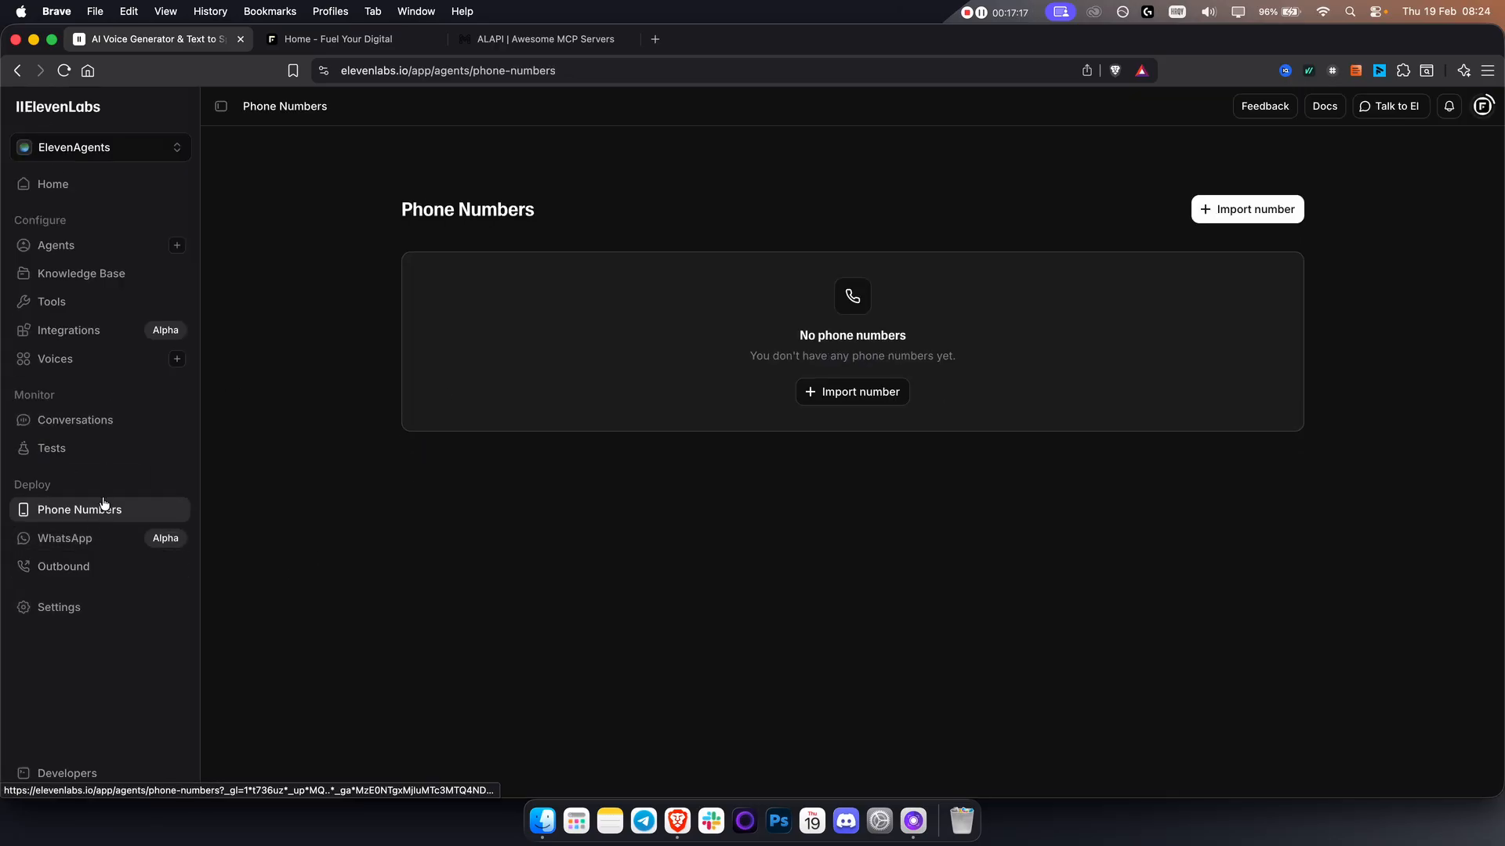
pyautogui.click(1236, 222)
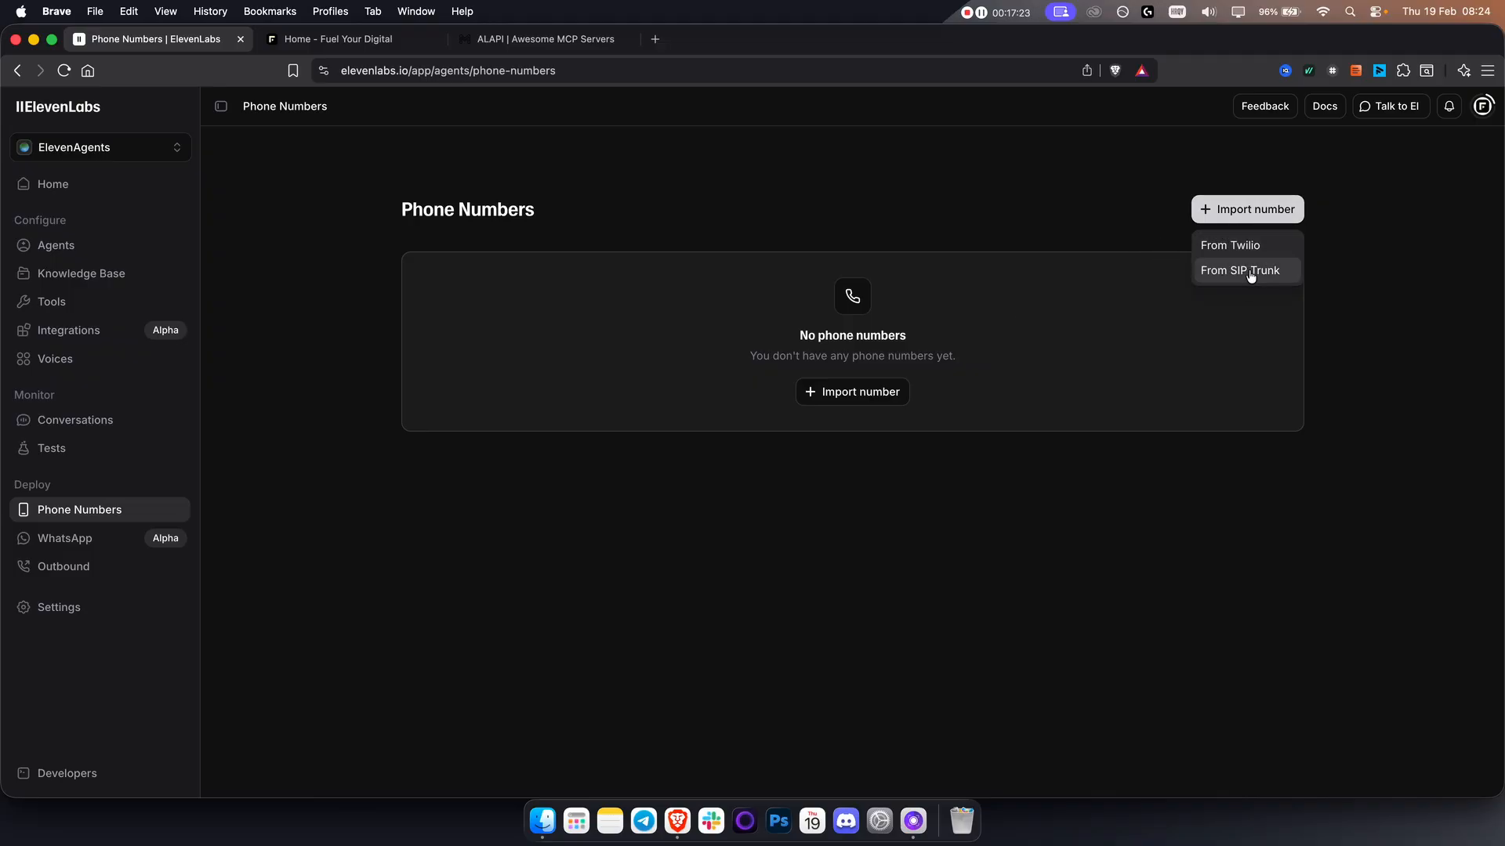
pyautogui.click(1241, 244)
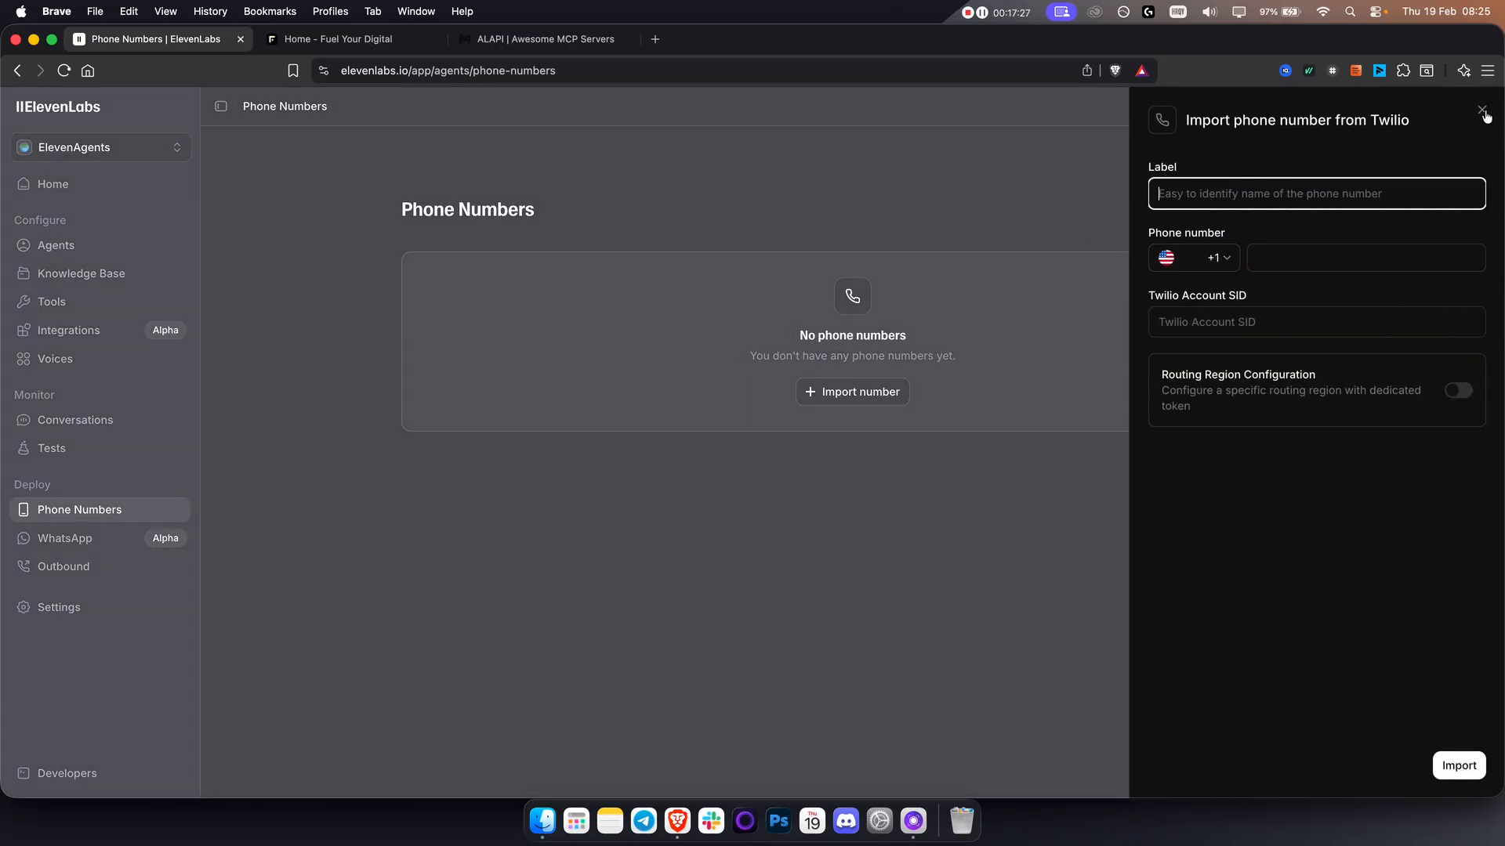
pyautogui.click(1482, 112)
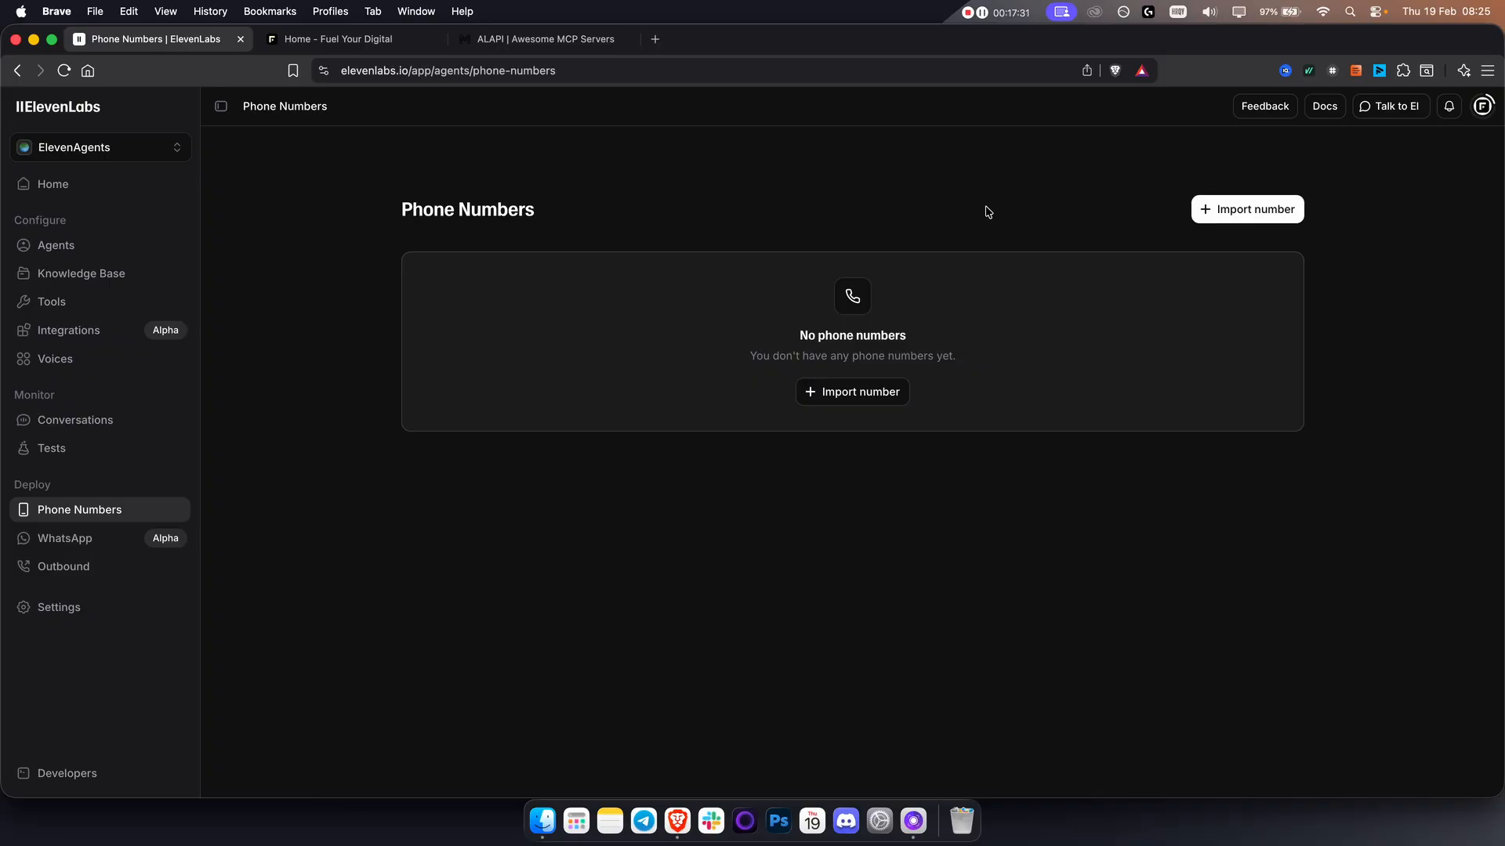
# - View how a WhatsApp account is imported through the Facebook sign-in, dismissing the sign-in window without logging in
pyautogui.click(82, 548)
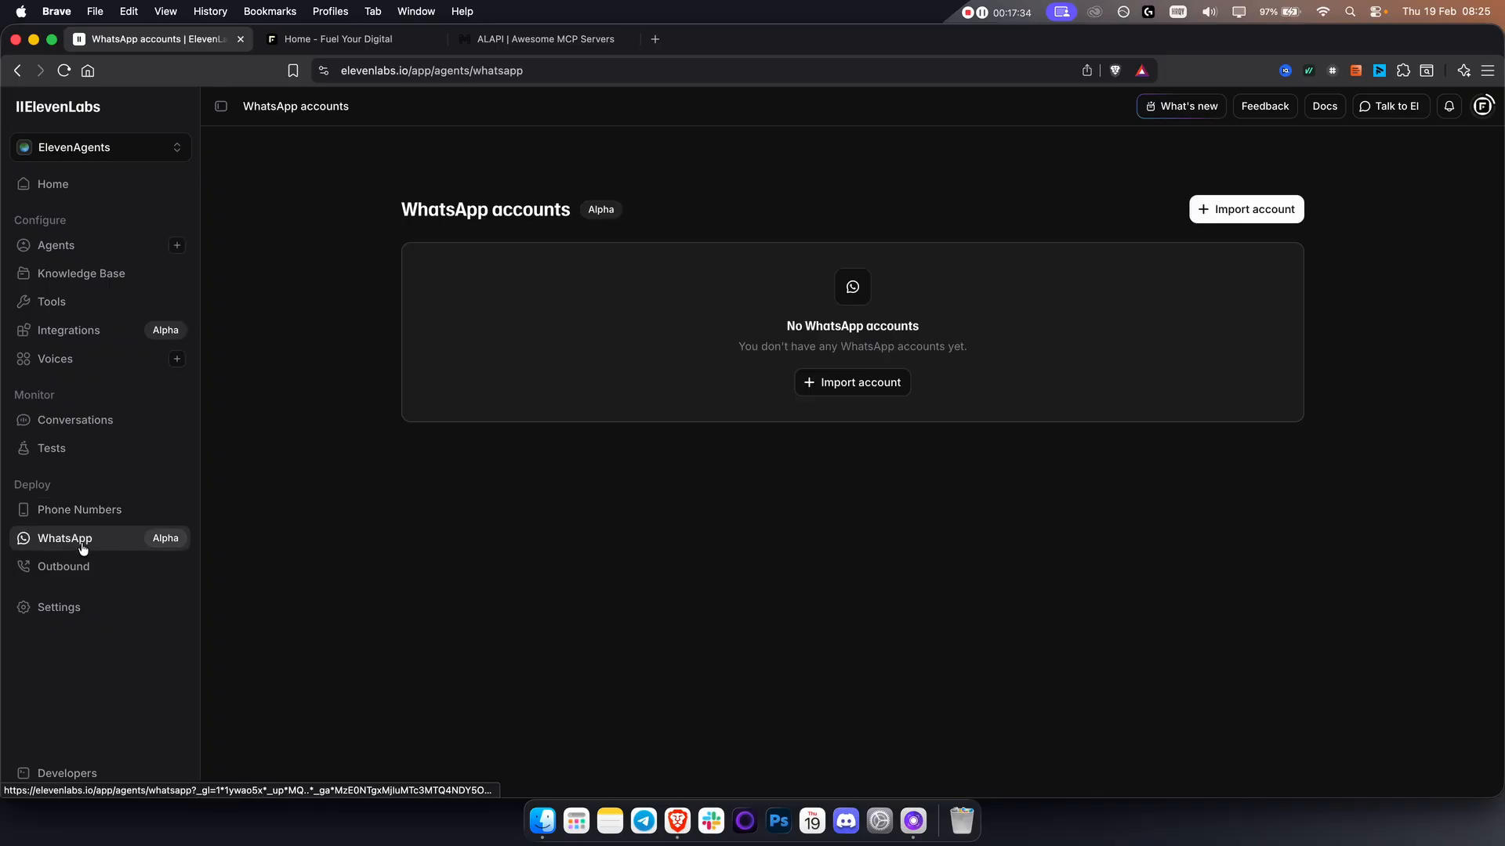
pyautogui.click(1241, 217)
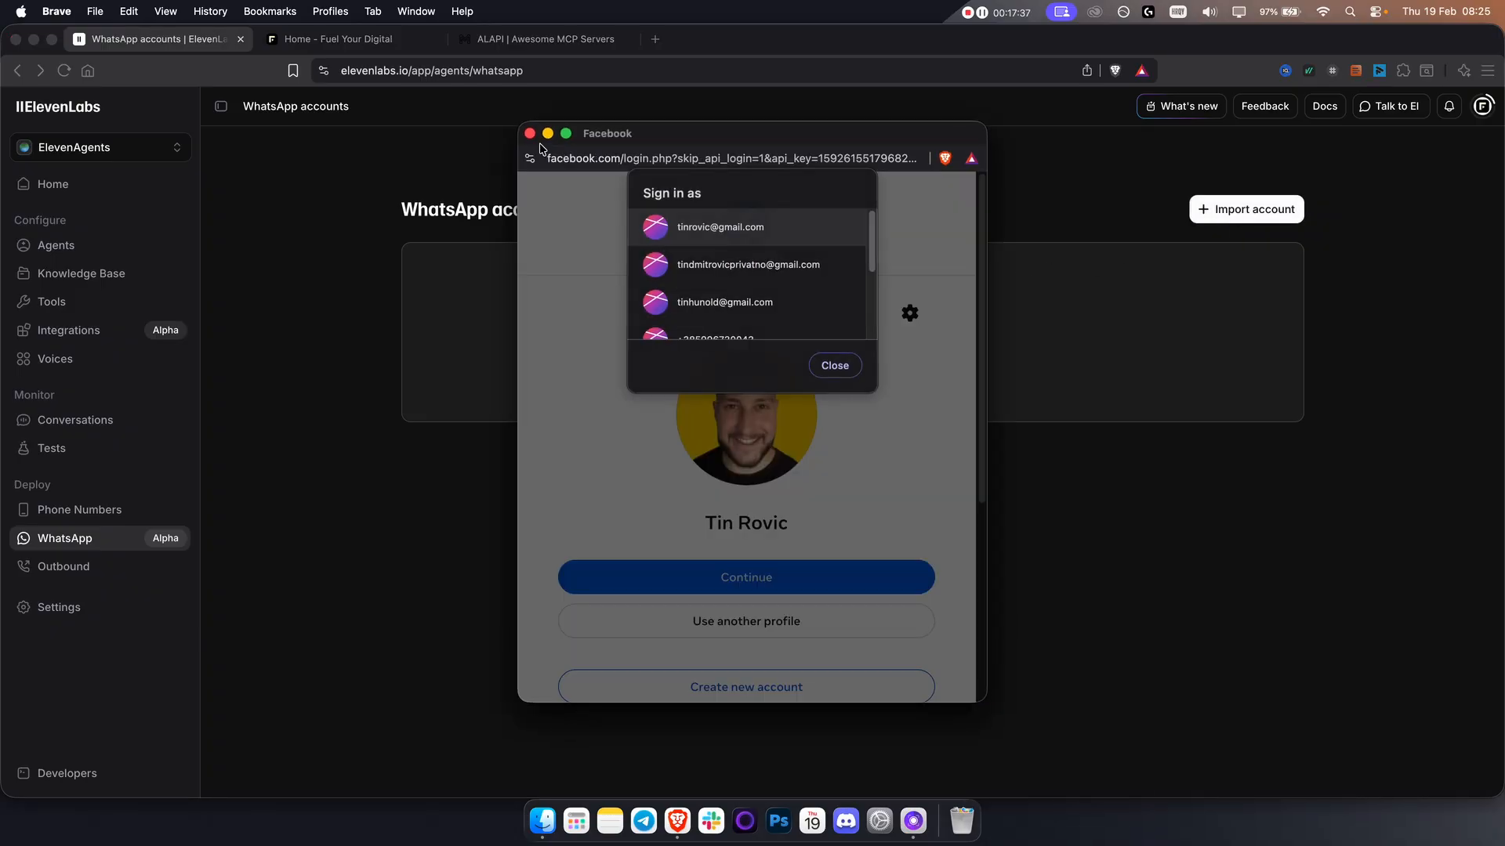
pyautogui.click(835, 366)
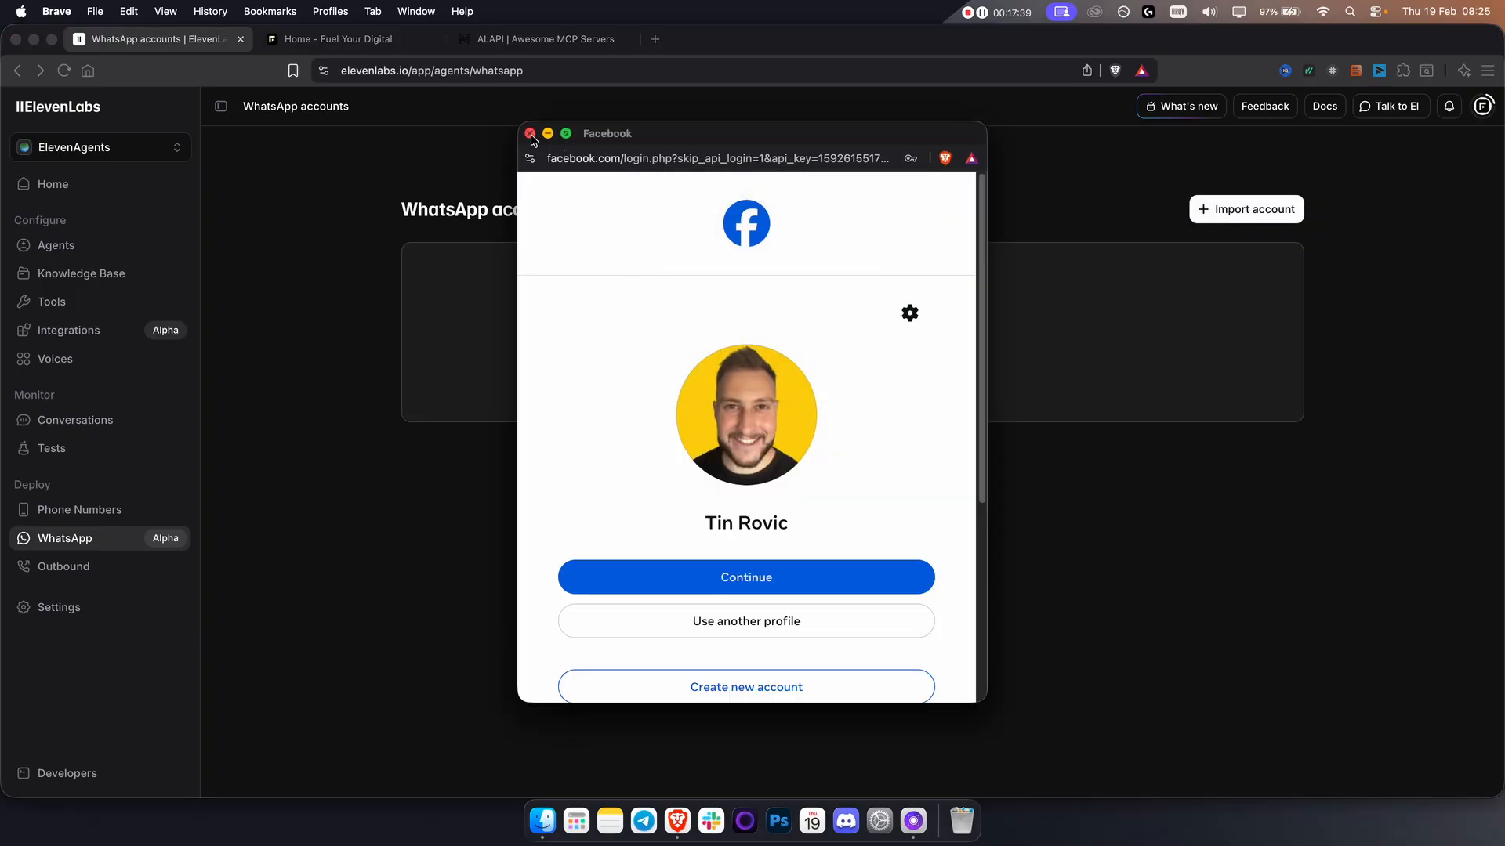
pyautogui.click(530, 134)
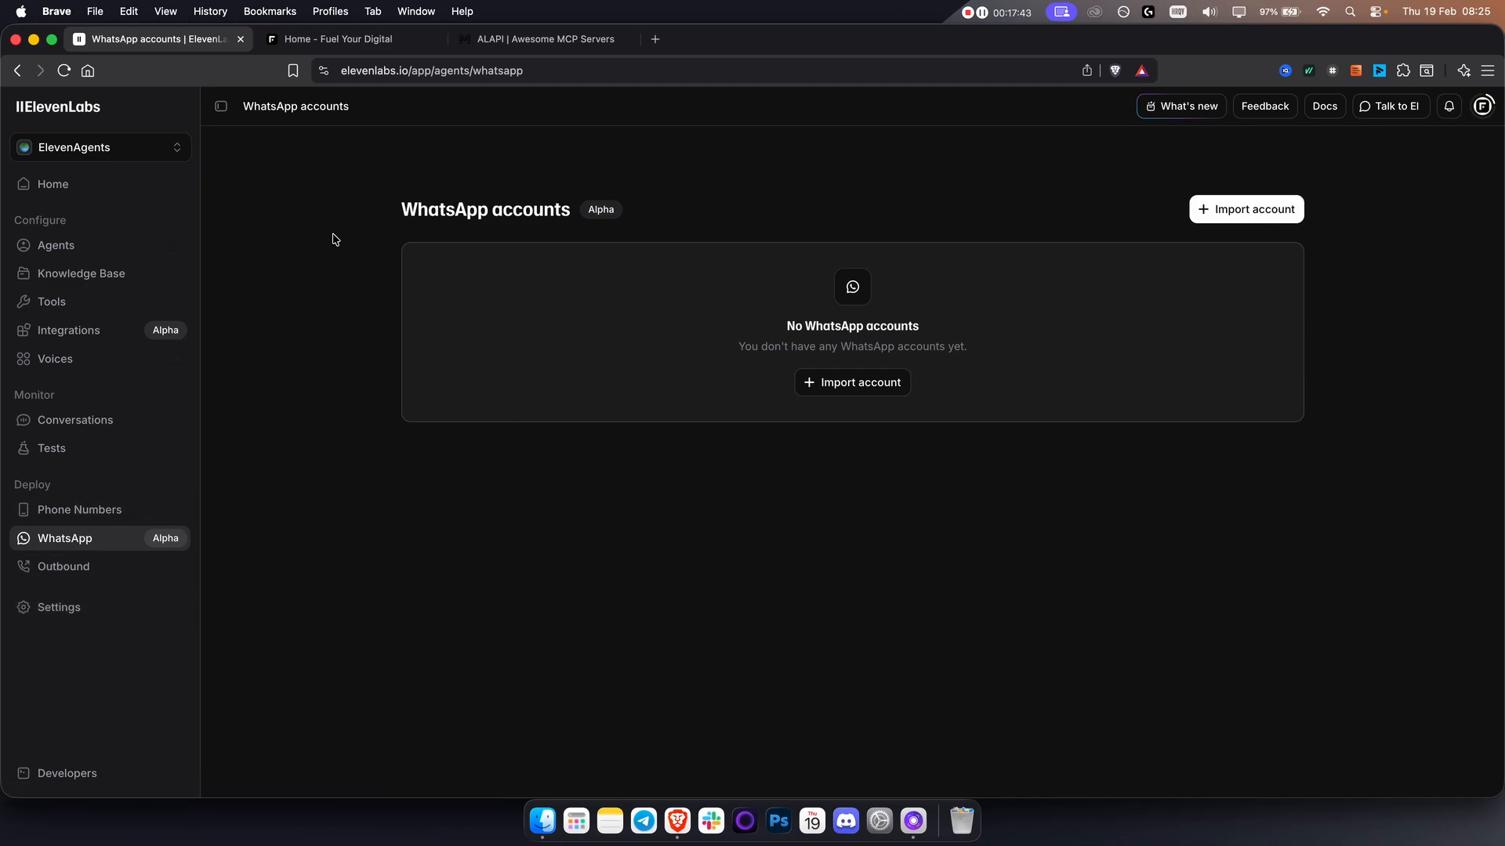
# - Start a new telephony batch call and name the batch "First 100 Calls"
pyautogui.moveTo(97, 512)
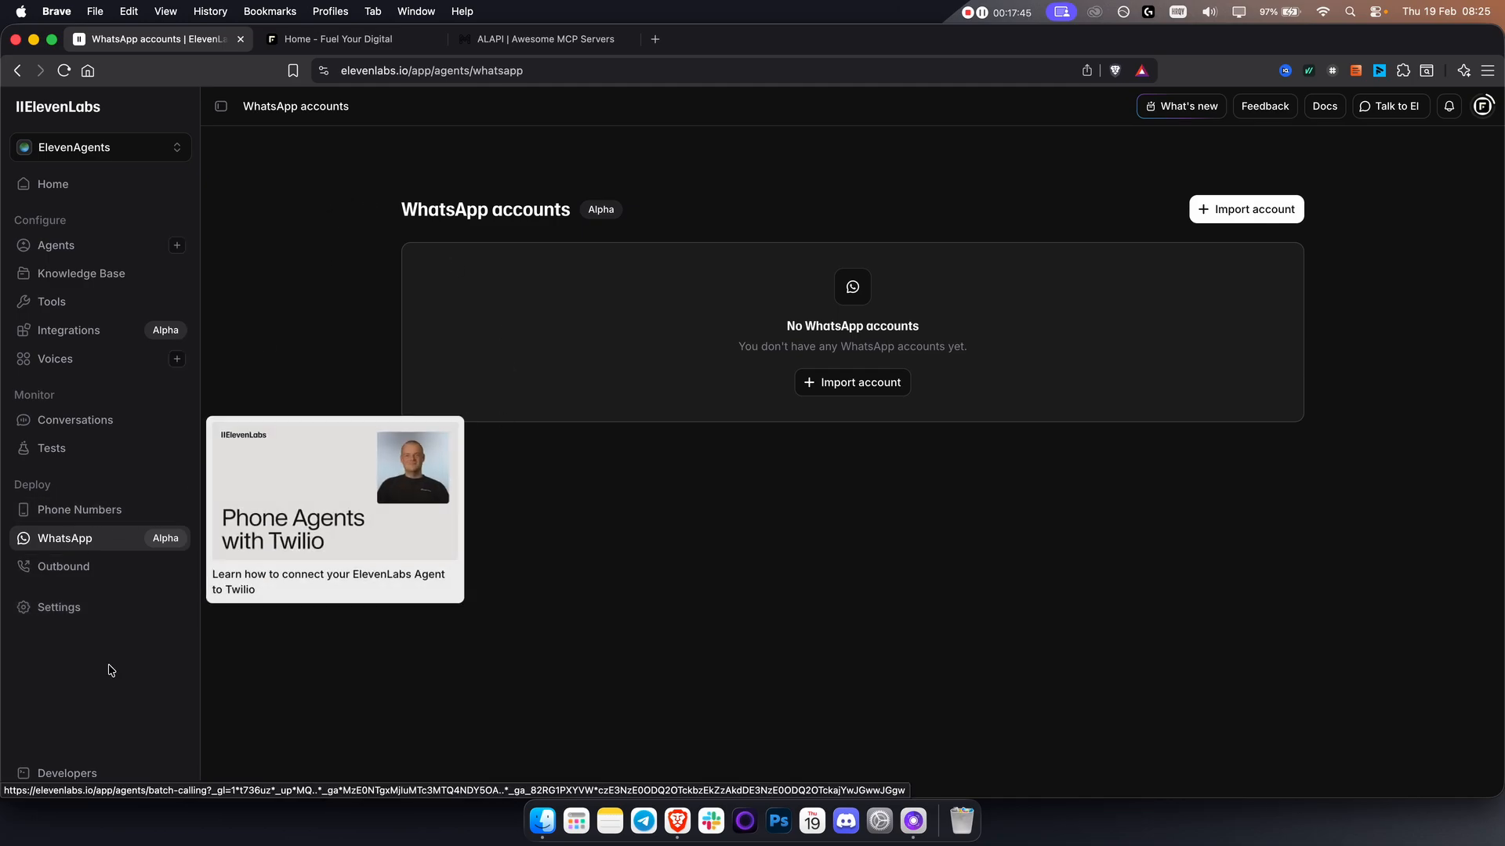
pyautogui.click(90, 576)
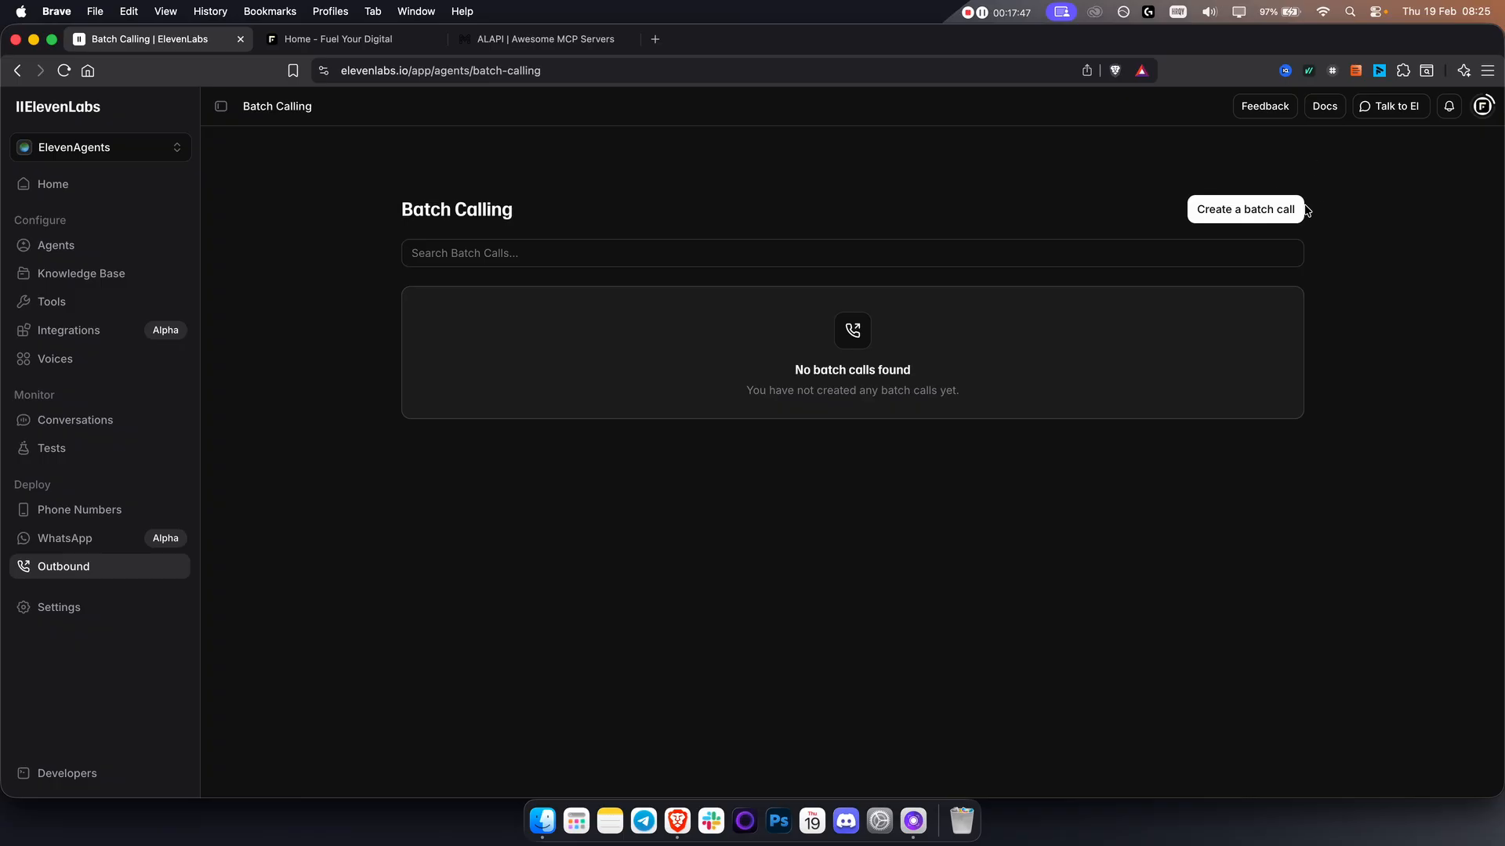
pyautogui.click(1263, 212)
pyautogui.click(1232, 248)
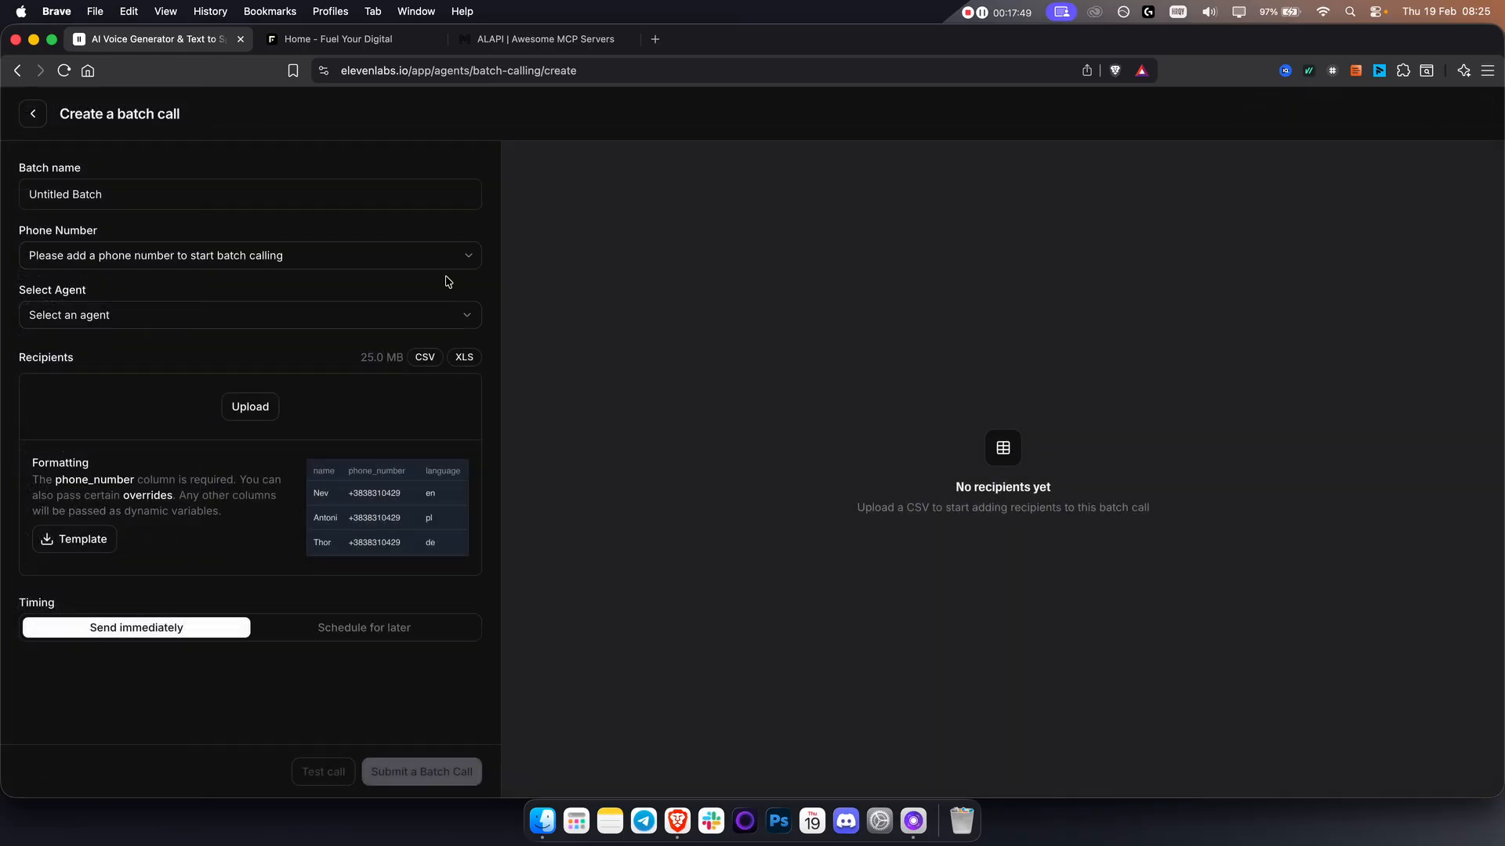
pyautogui.tripleClick(97, 204)
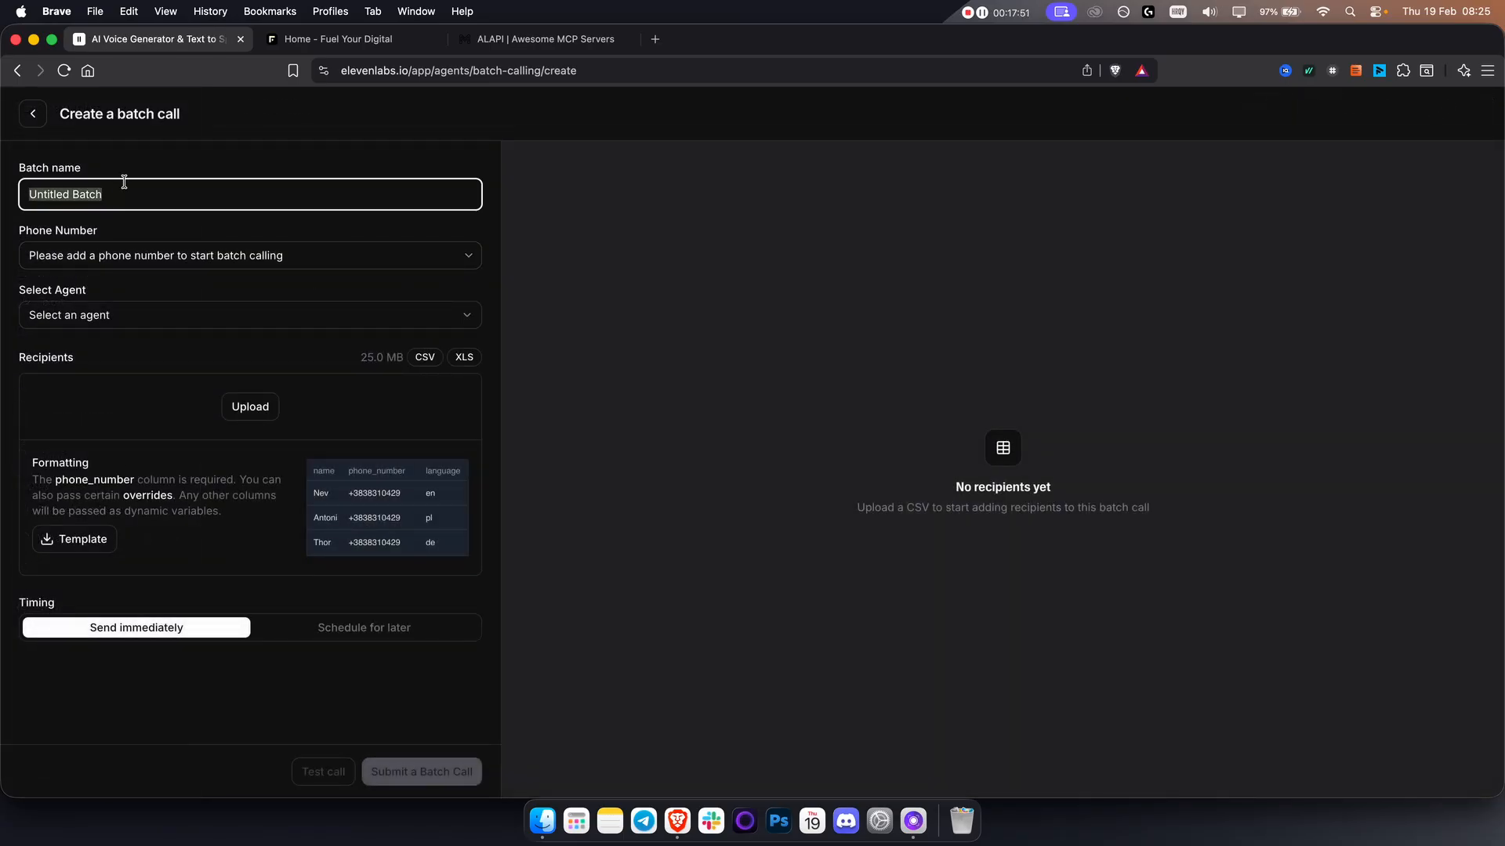
pyautogui.click(107, 262)
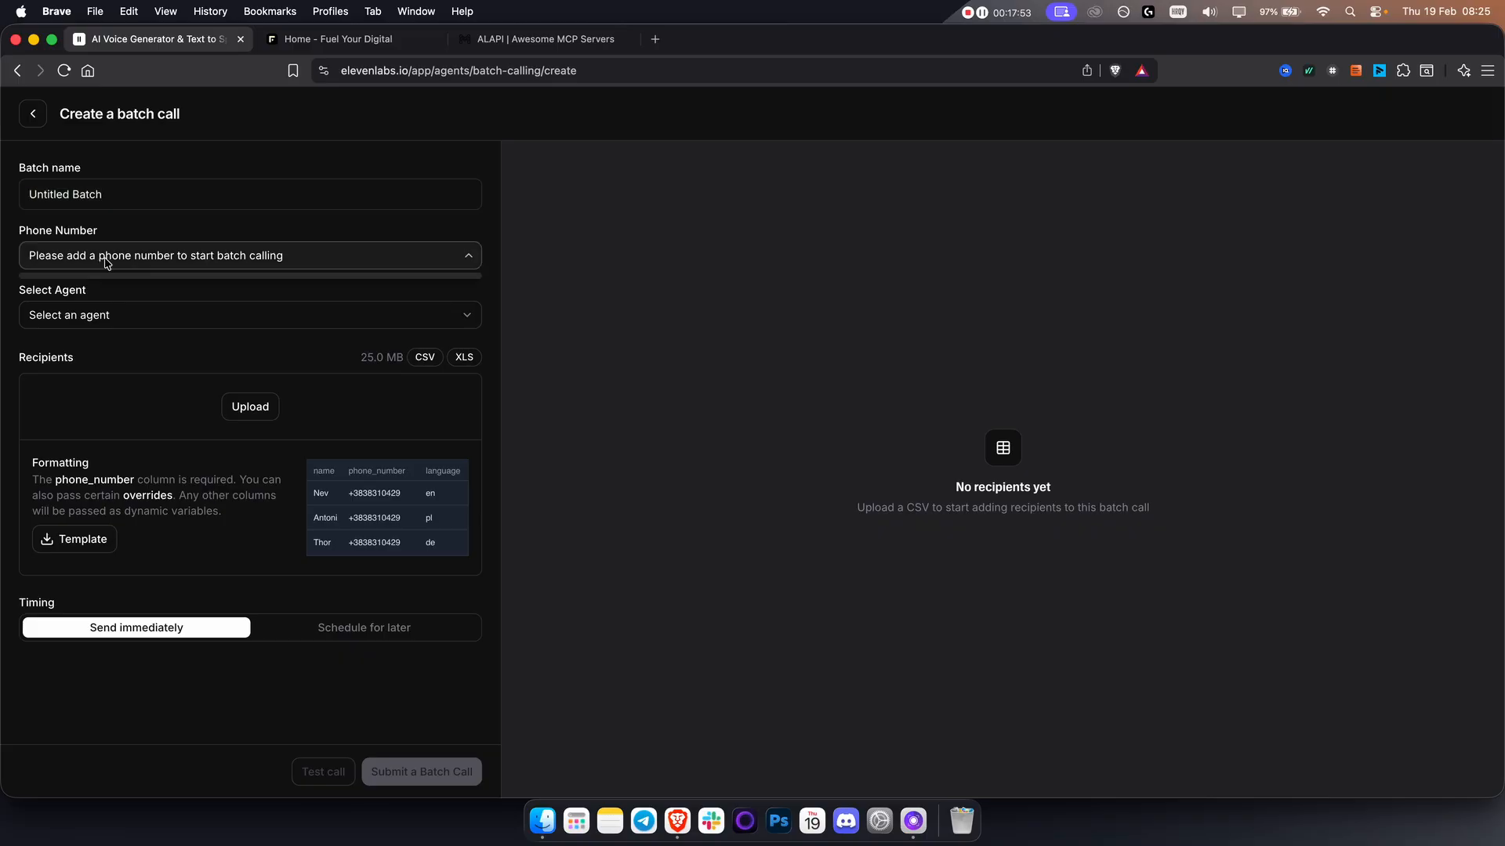
pyautogui.click(107, 261)
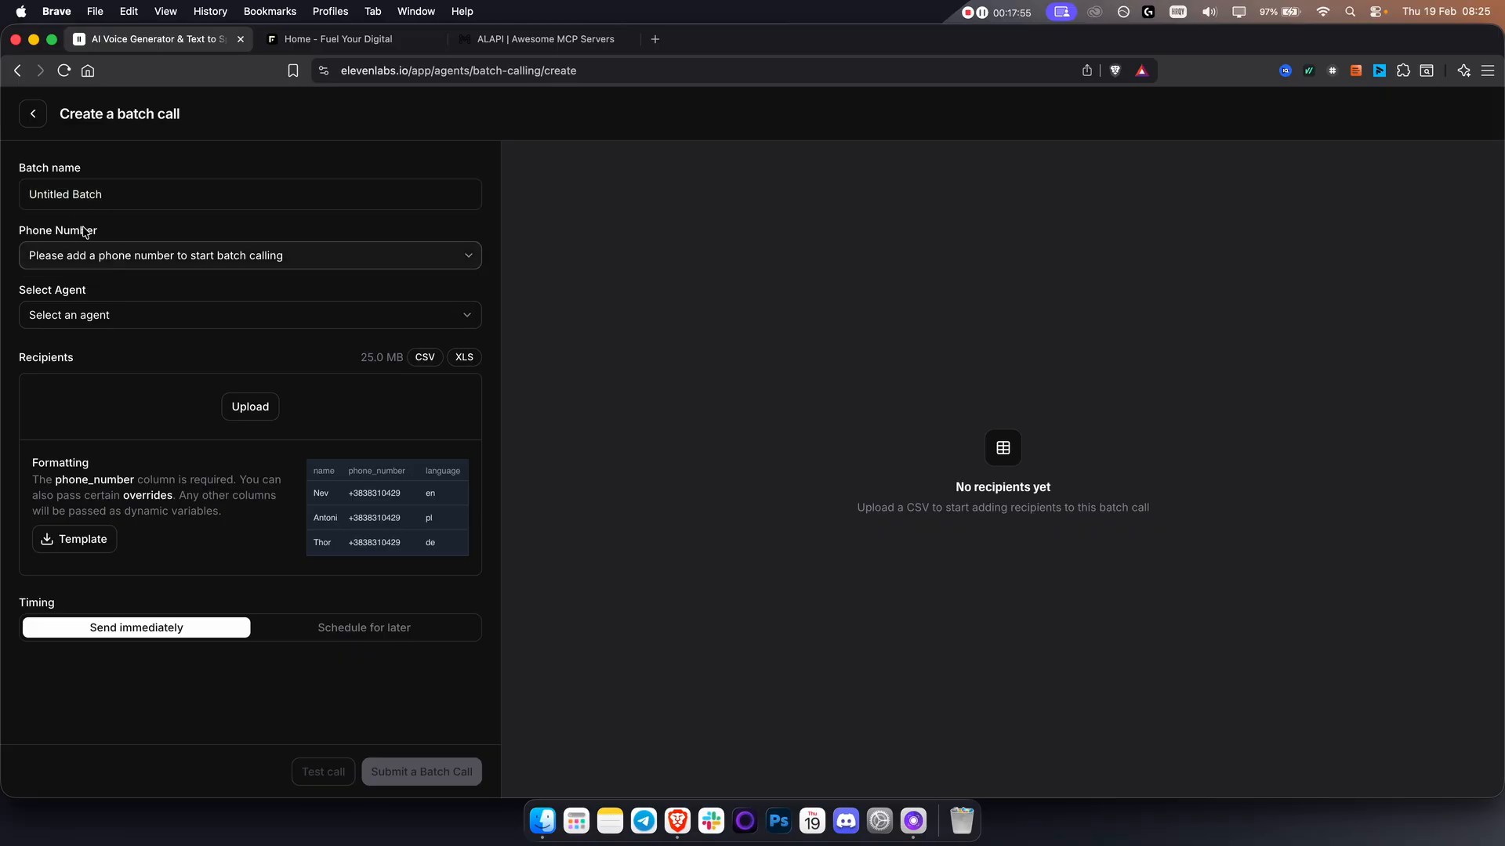
pyautogui.tripleClick(84, 195)
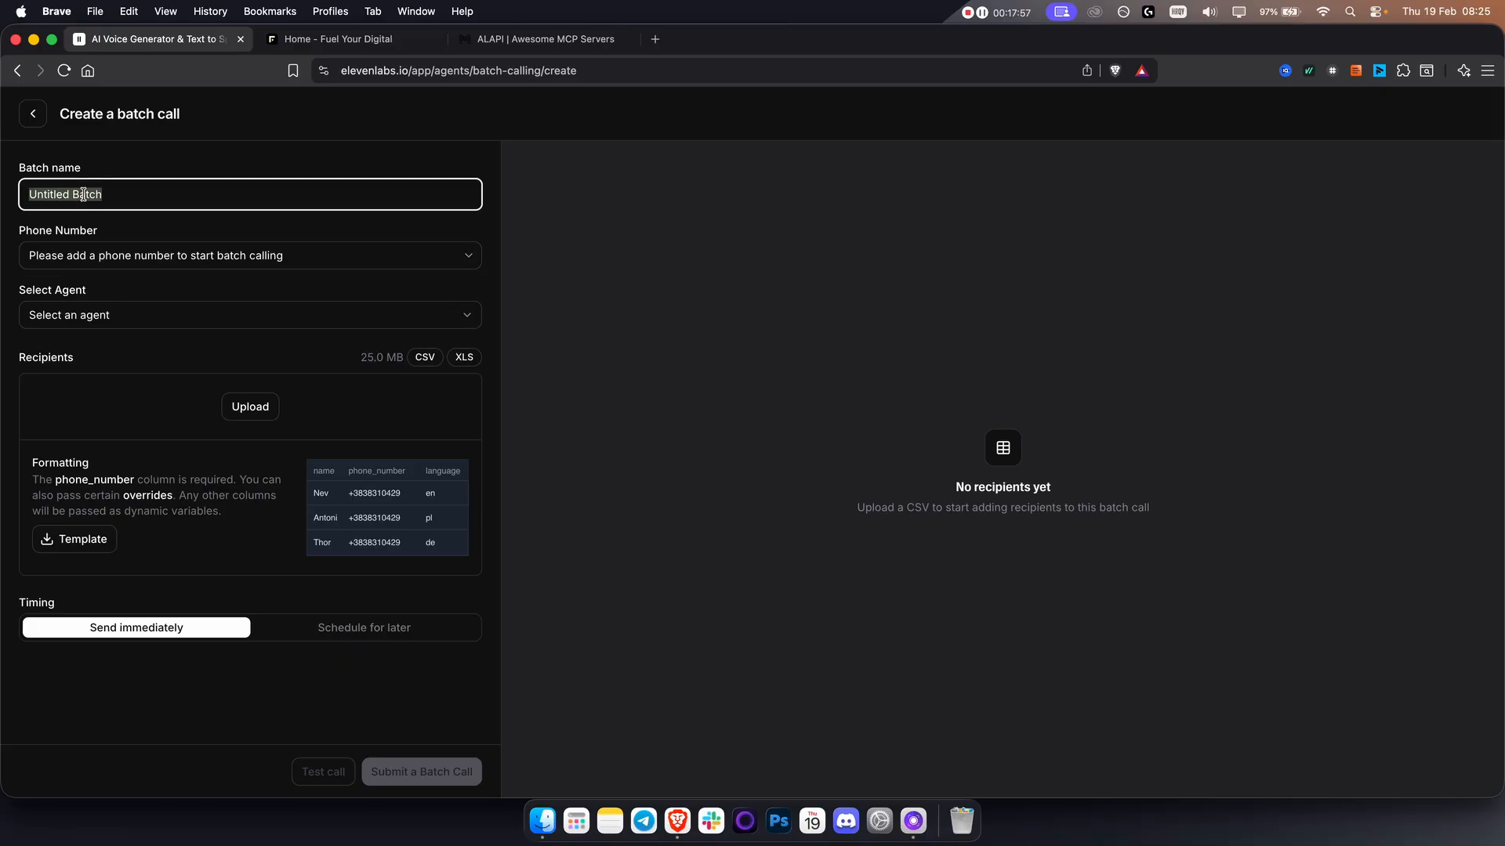
pyautogui.write('First 100 Calls')
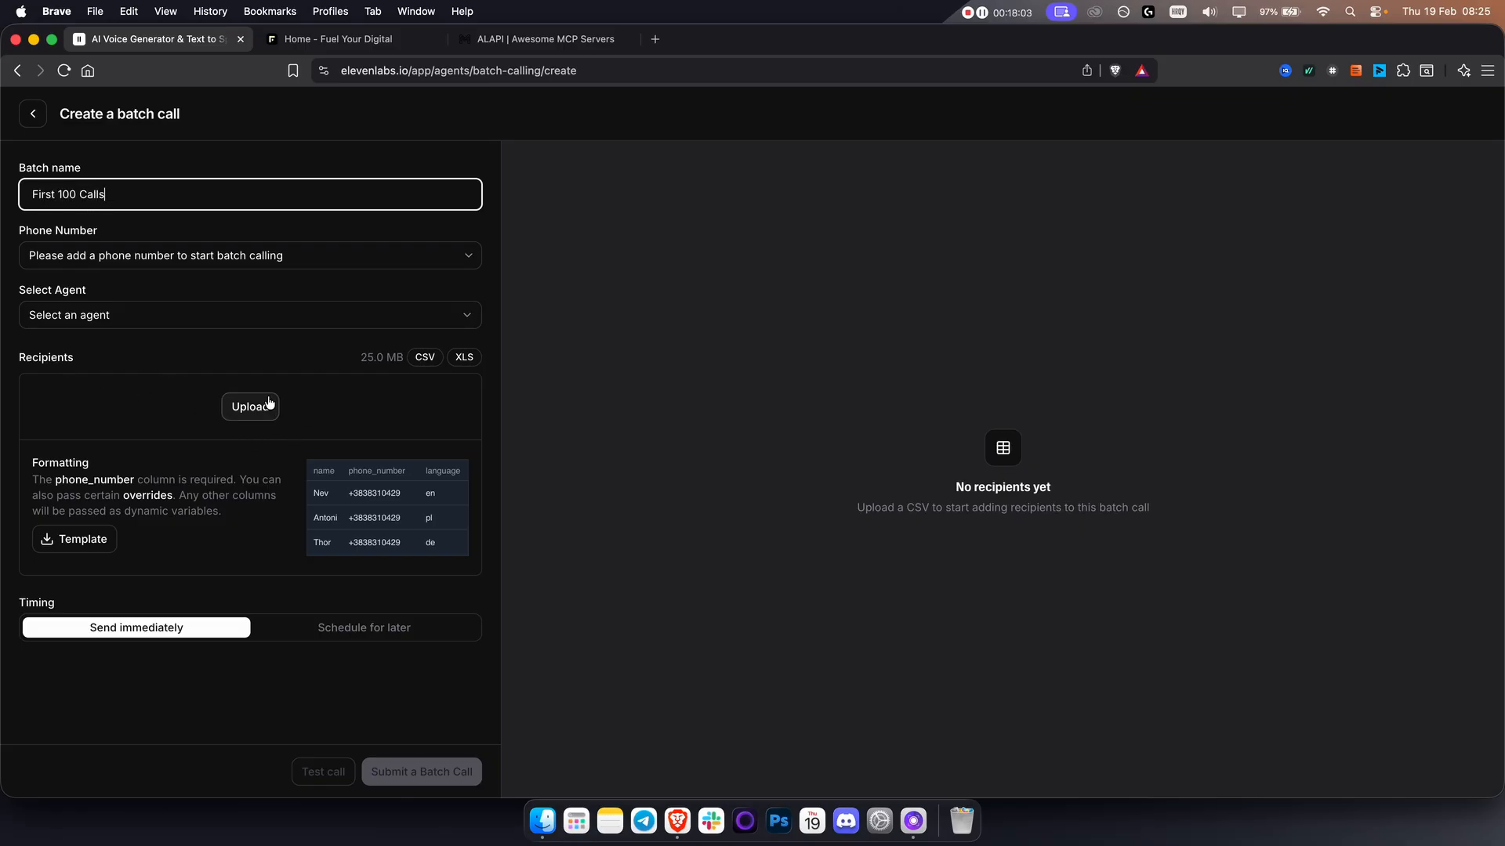
# - Review the formatting requirements for the batch's recipient file and set the batch timing to "Schedule for later"
pyautogui.moveTo(26, 467); pyautogui.dragTo(94, 464)
pyautogui.click(31, 478)
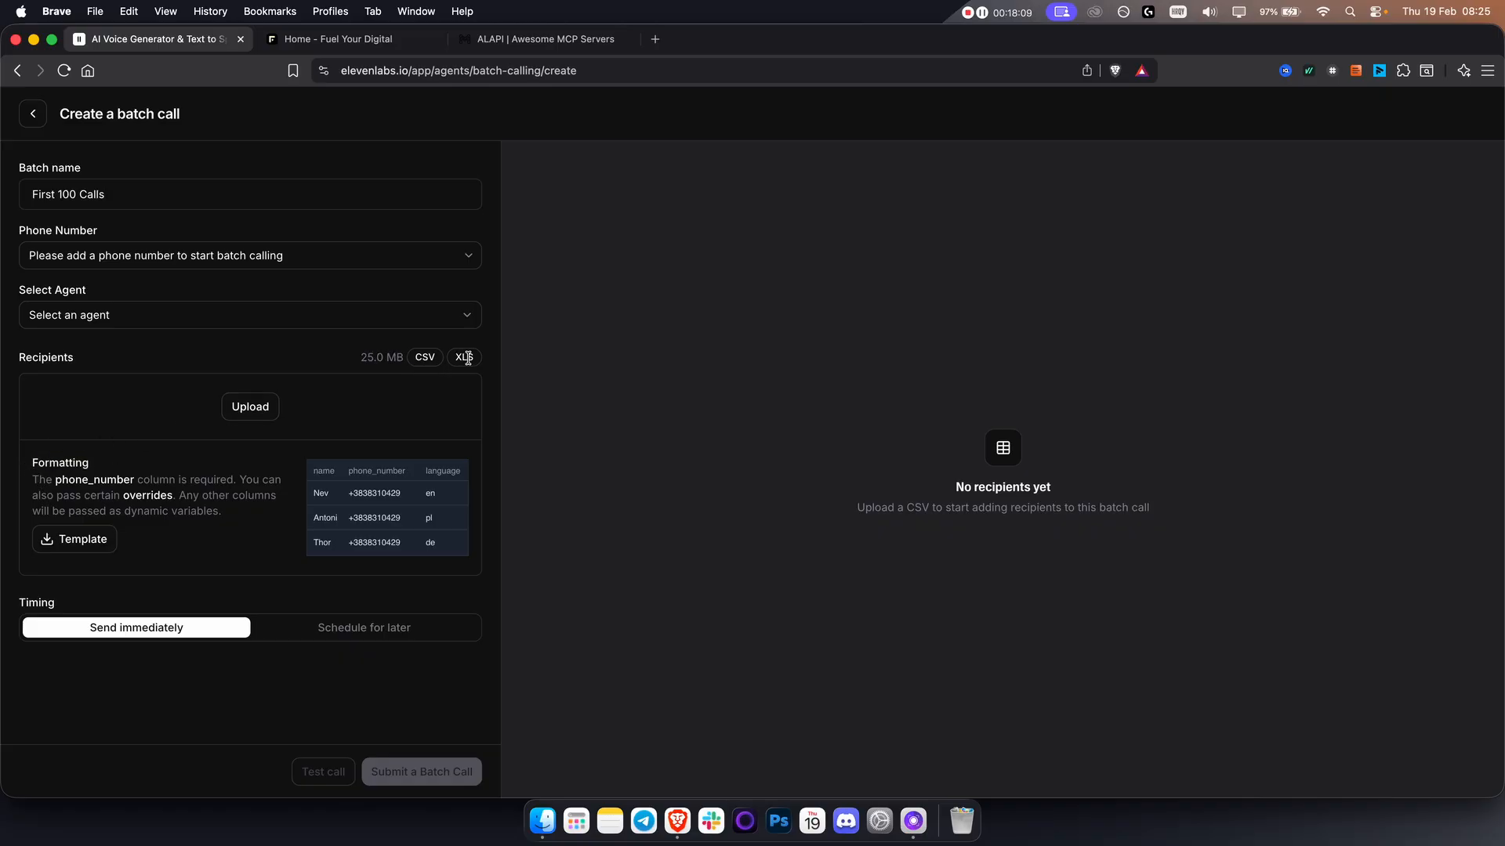
pyautogui.moveTo(32, 480); pyautogui.dragTo(235, 480)
pyautogui.moveTo(84, 496); pyautogui.dragTo(151, 496)
pyautogui.click(156, 496)
pyautogui.click(391, 635)
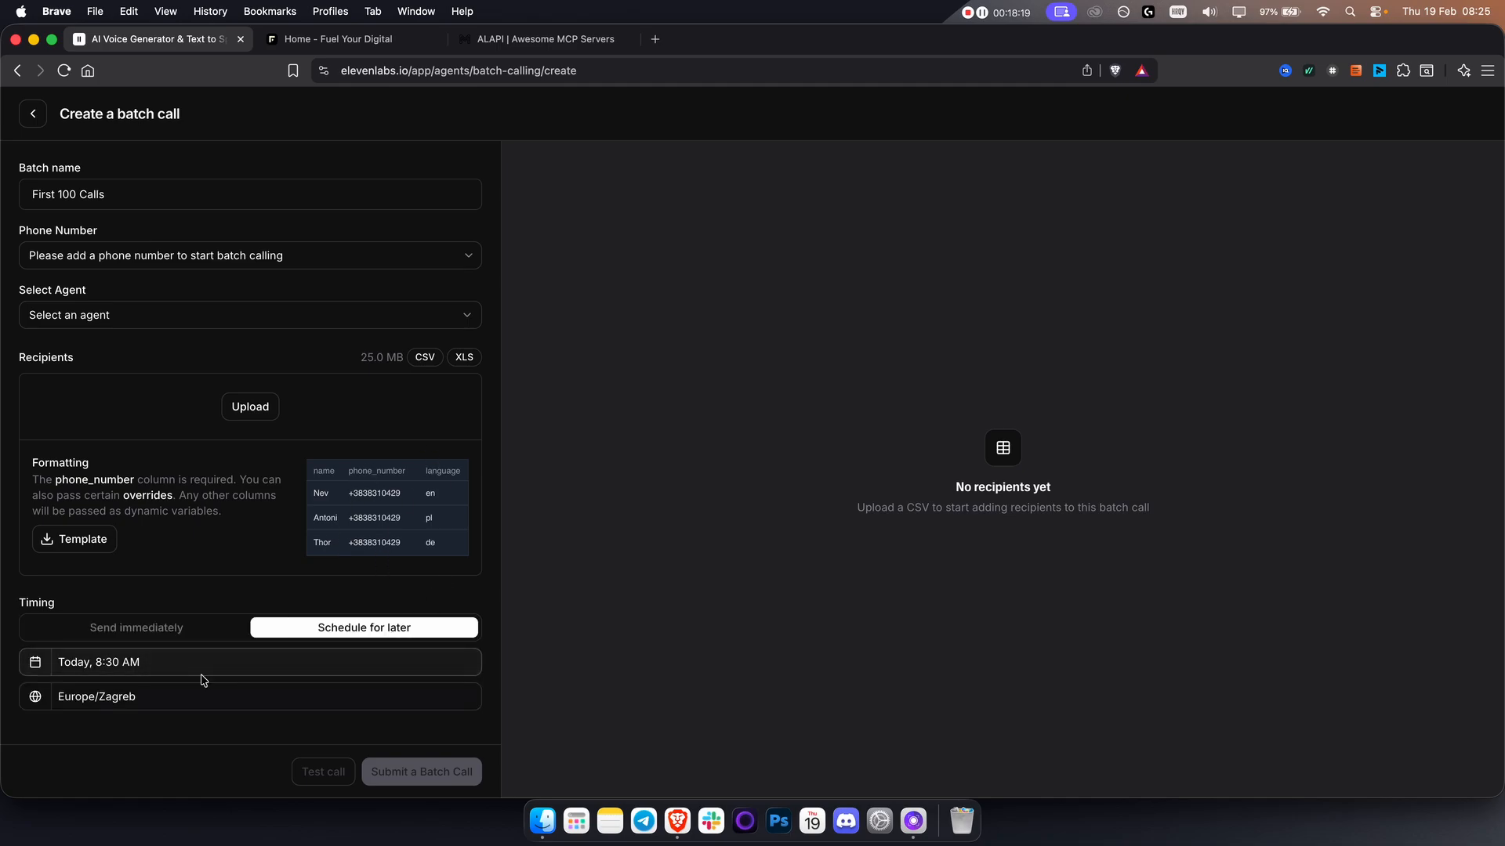